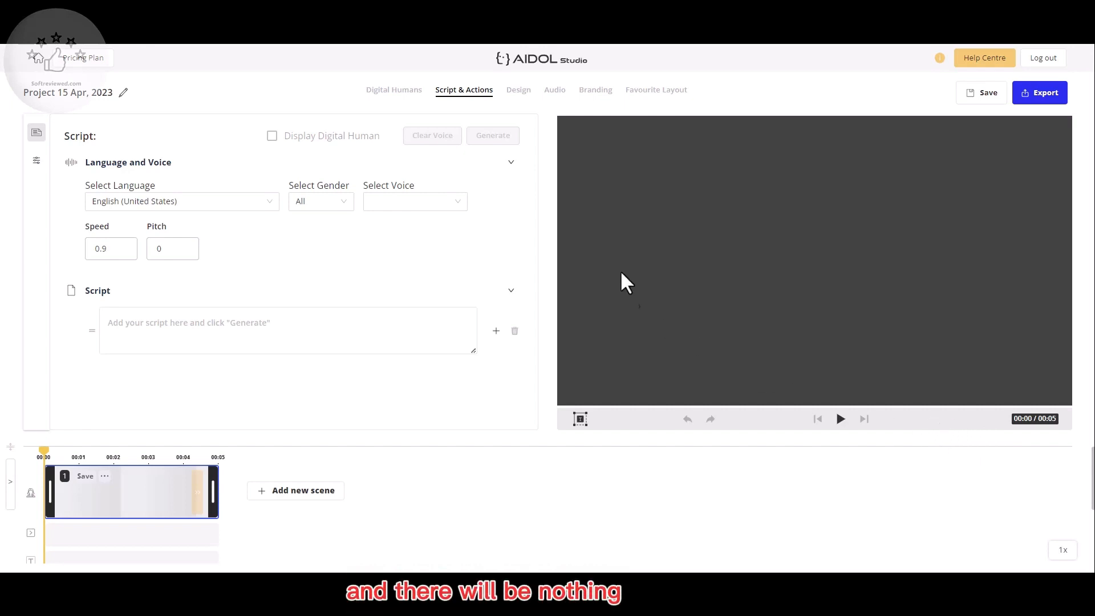
Leave the blank project for the home page and look through the video templates on offer
click(35, 59)
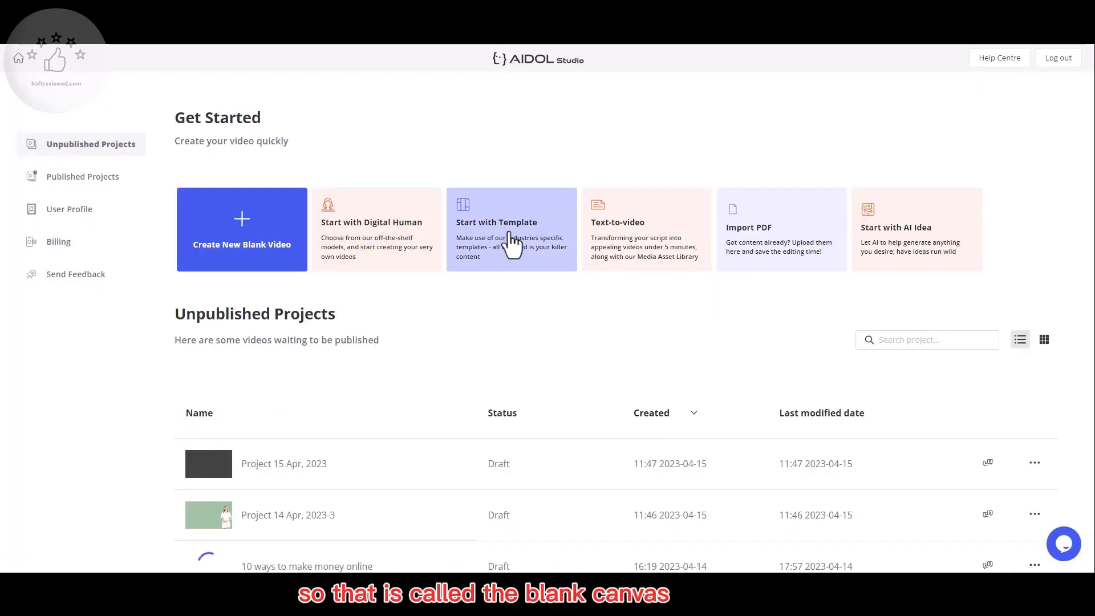
click(511, 241)
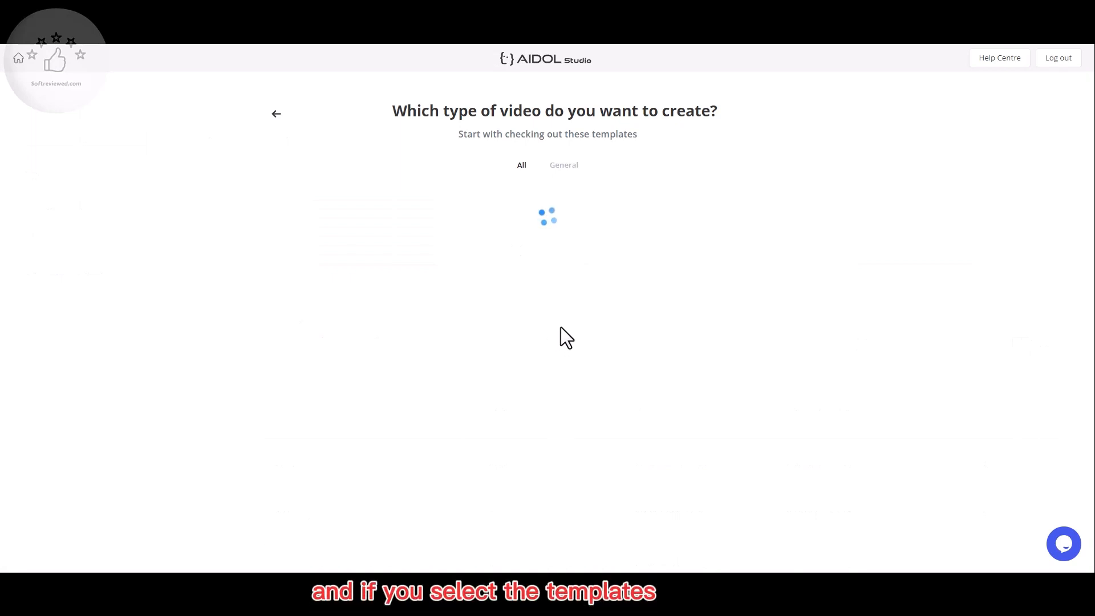
scroll(728, 300, down, 4)
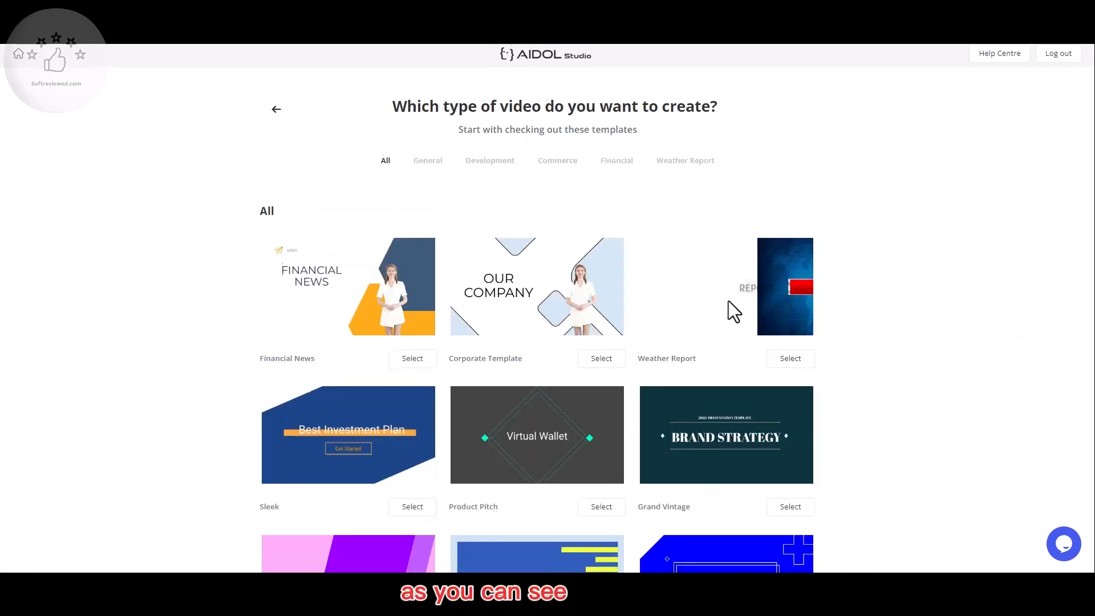
scroll(728, 300, down, 5)
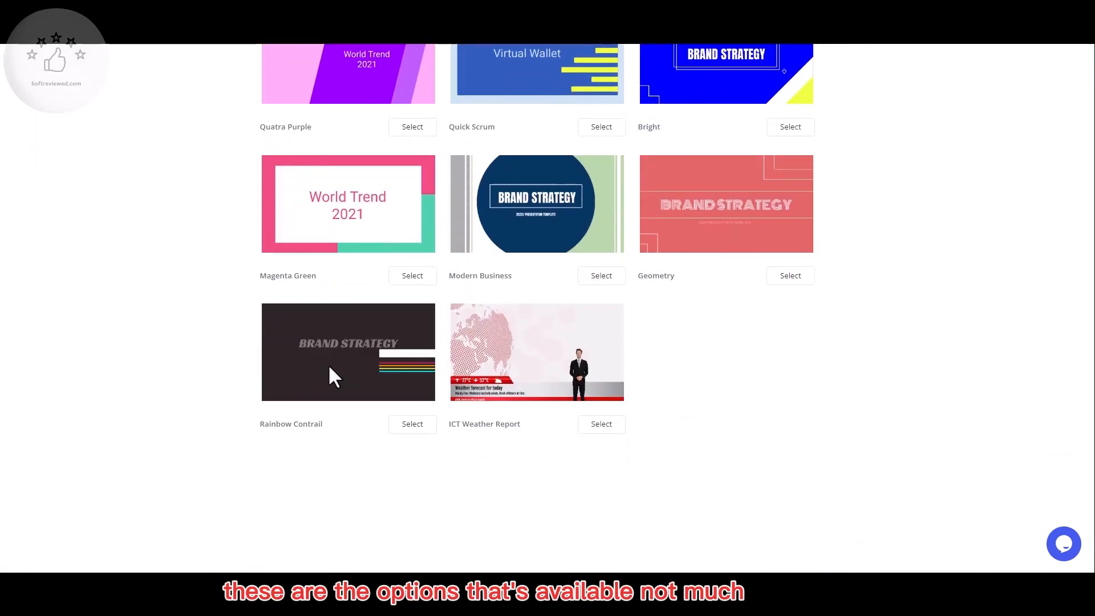
scroll(331, 368, up, 9)
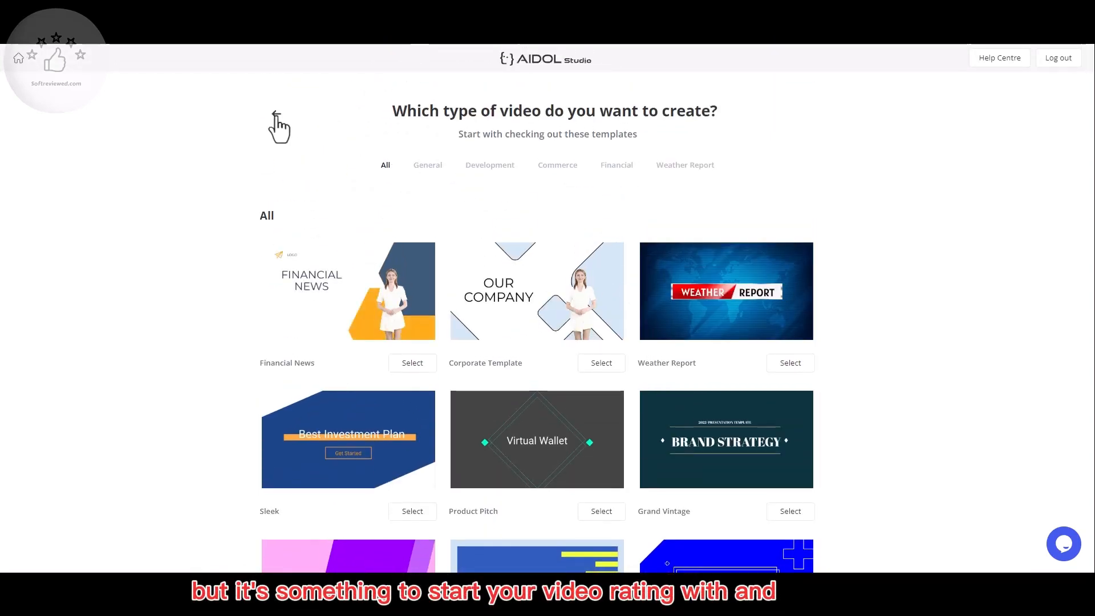
click(276, 115)
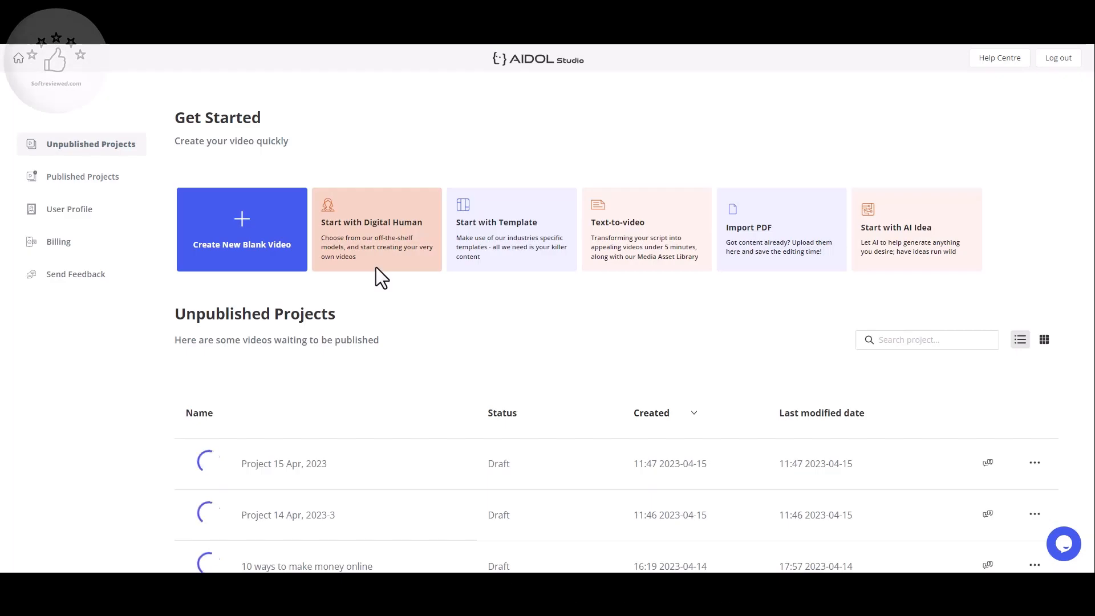
Examine the Text-to-video and Import PDF starting options, returning to the home page after each
click(639, 247)
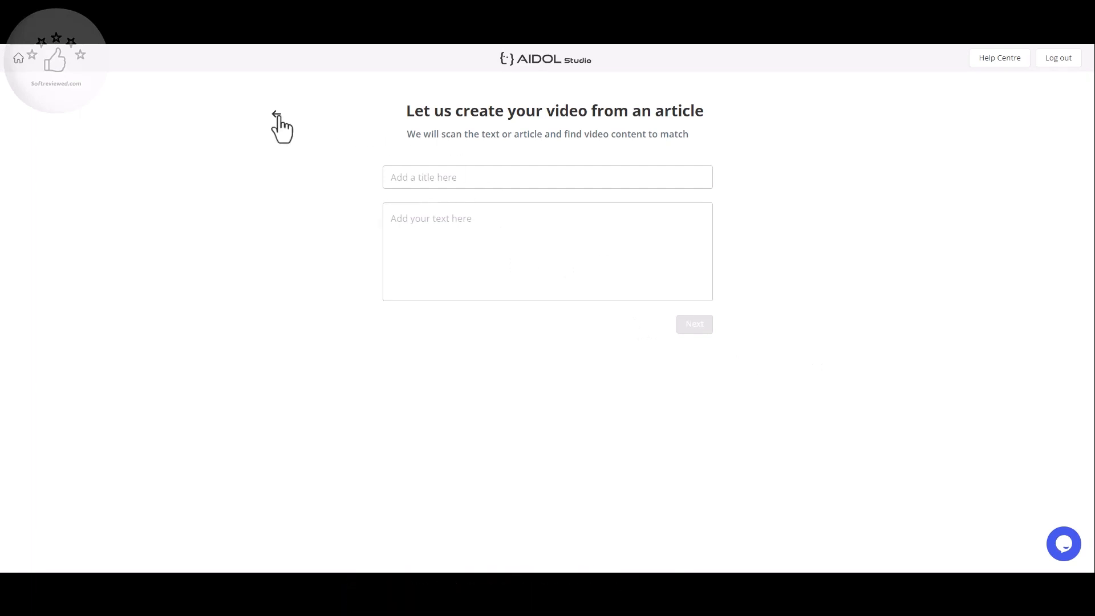
click(277, 115)
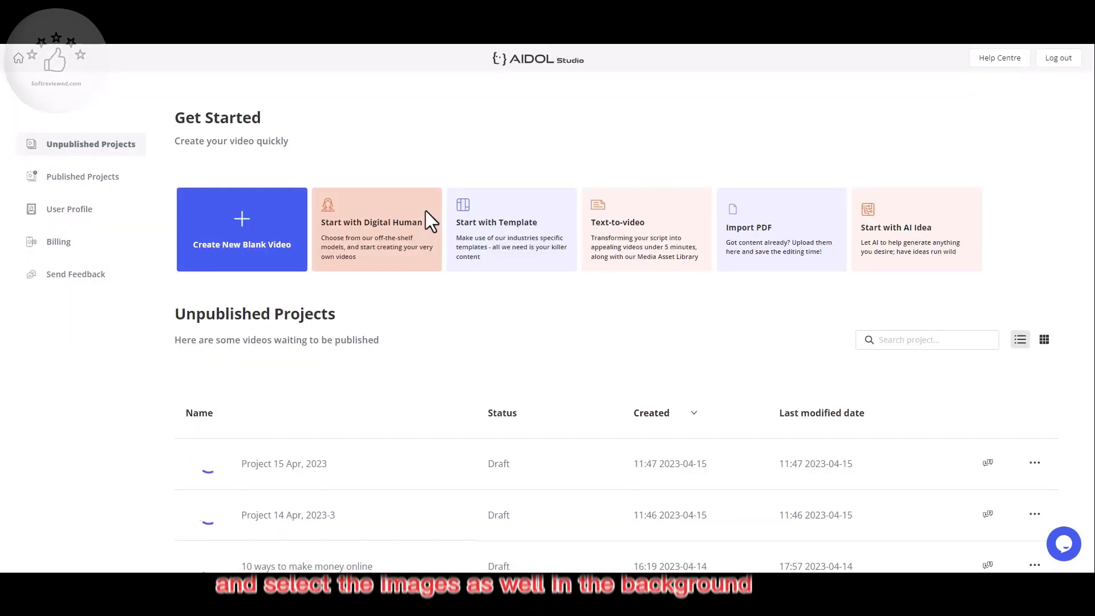
click(752, 242)
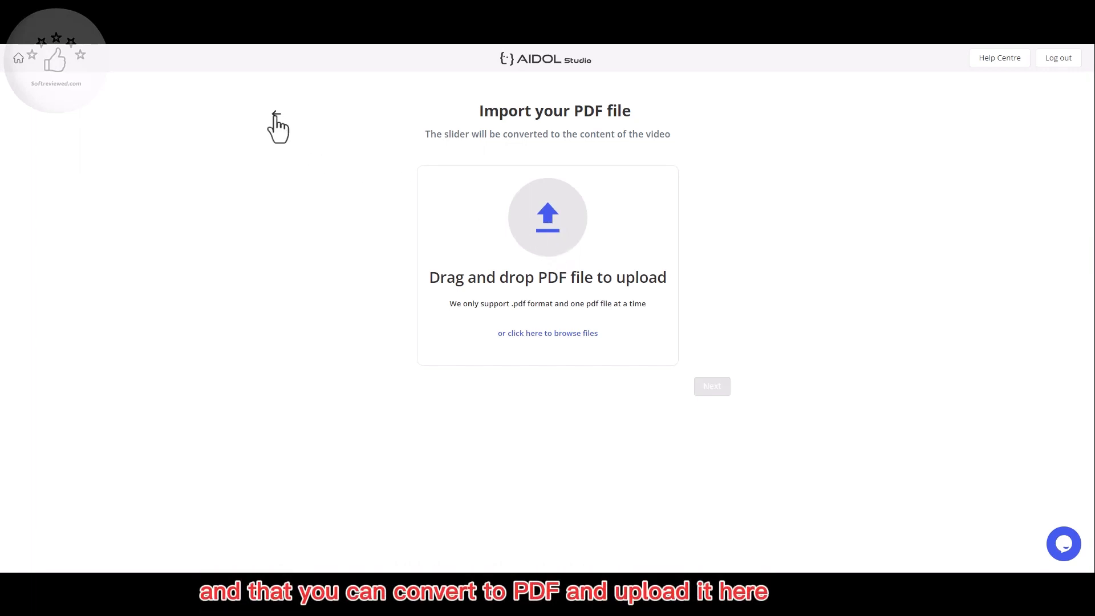
click(275, 115)
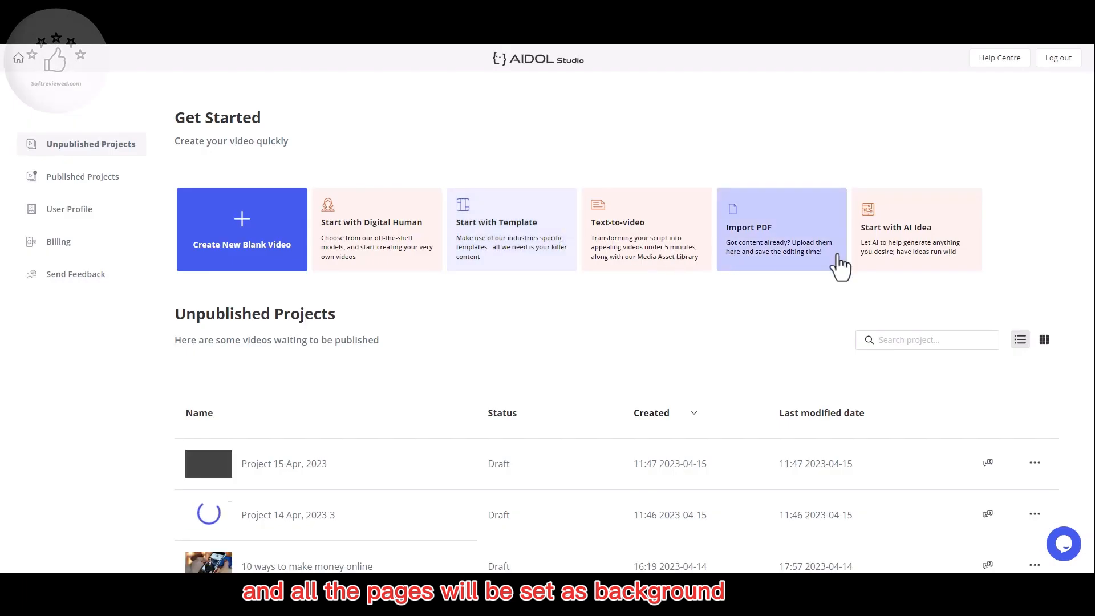
Generate an AI video outline from the idea "10 ways to make money online" and continue to the digital human selection
click(911, 243)
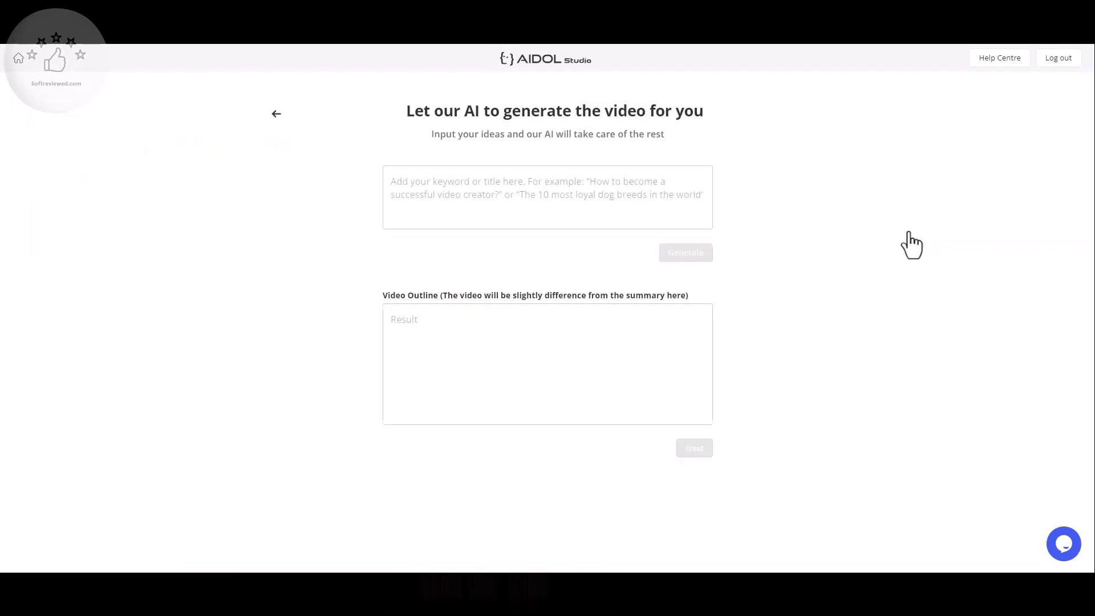
click(540, 189)
text(10 ways to make mo)
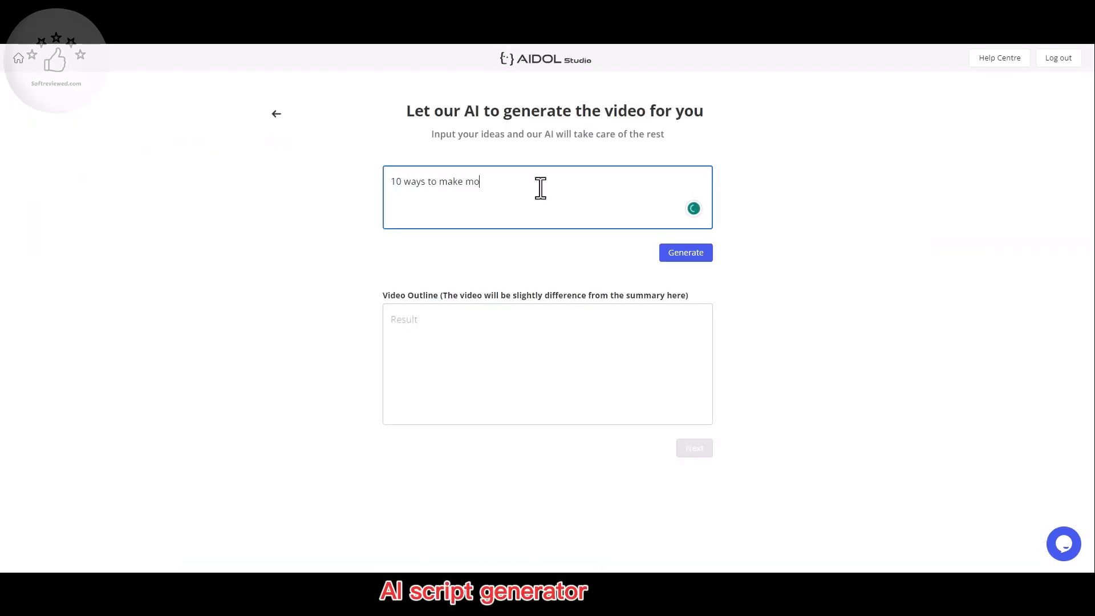
text(ney online)
click(687, 255)
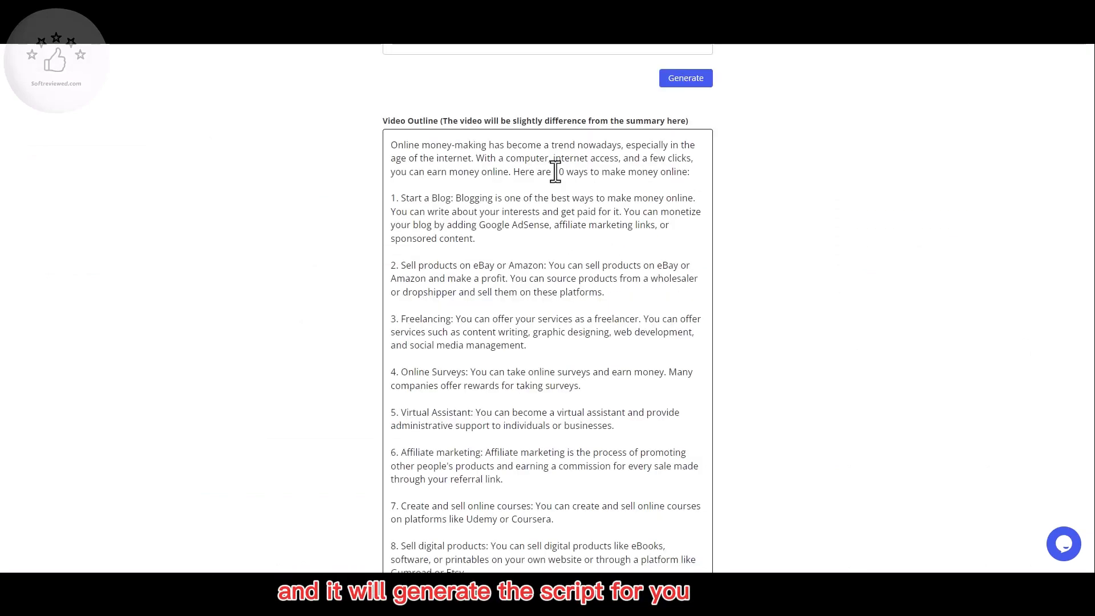
scroll(557, 171, down, 5)
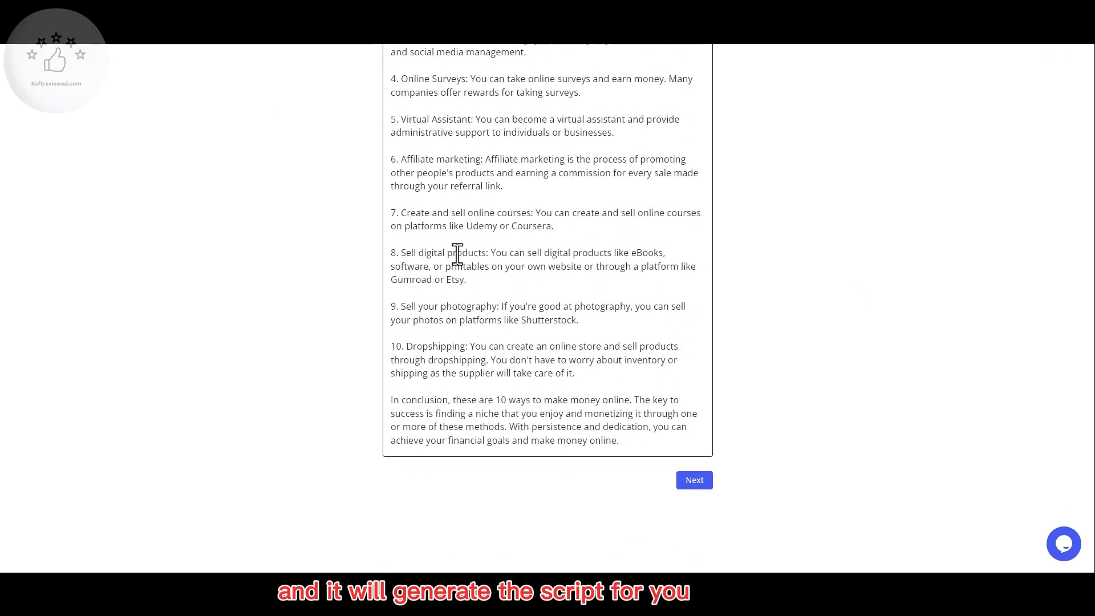
click(701, 480)
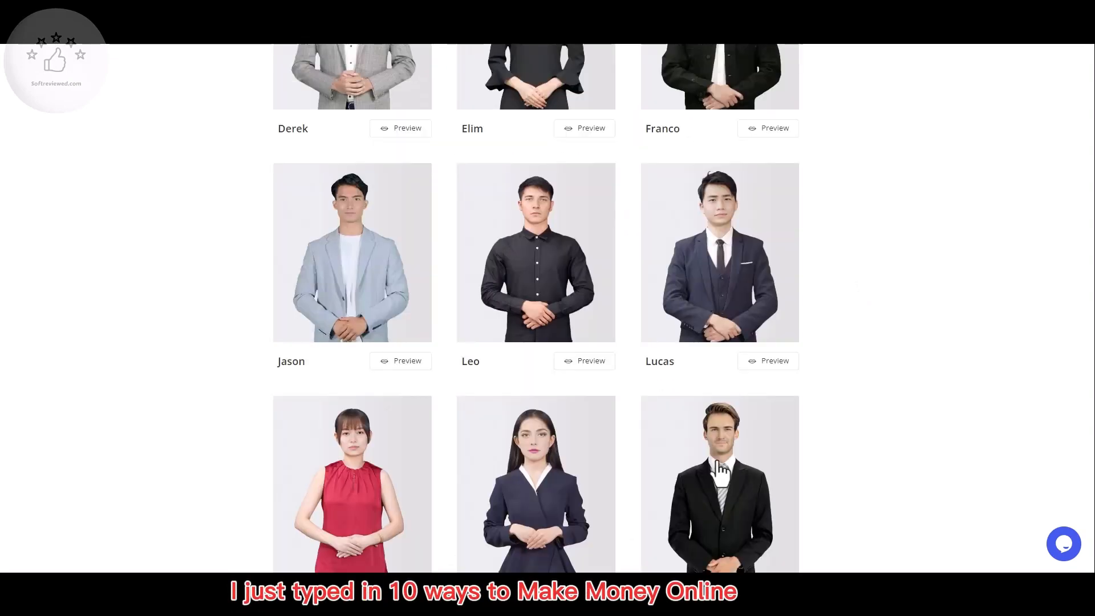
Look through the available digital humans to find a presenter for the video
scroll(806, 457, down, 5)
scroll(806, 457, up, 8)
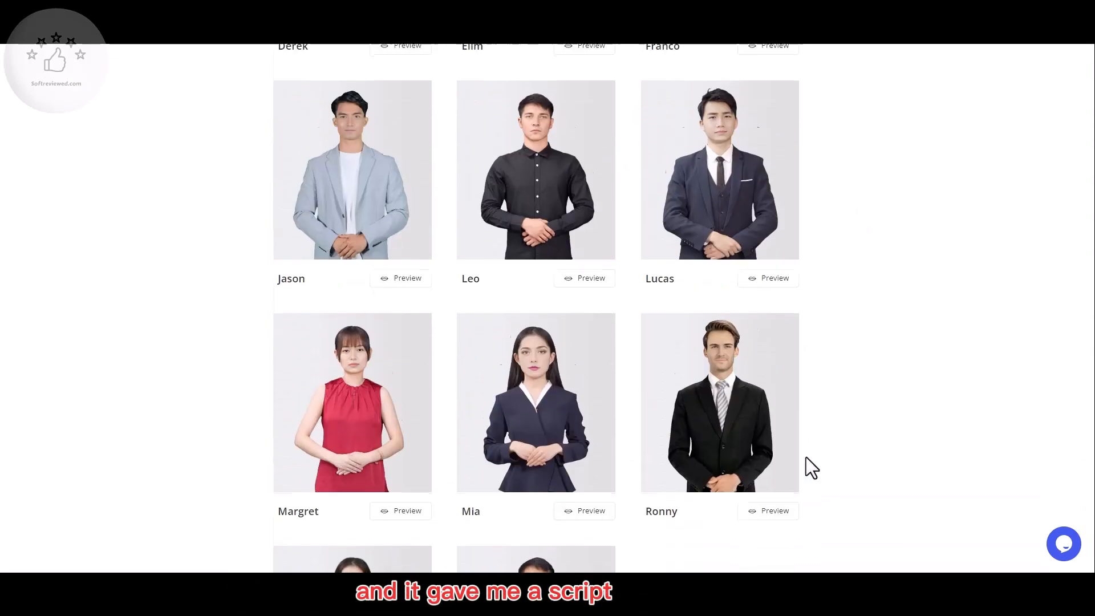
scroll(806, 457, up, 5)
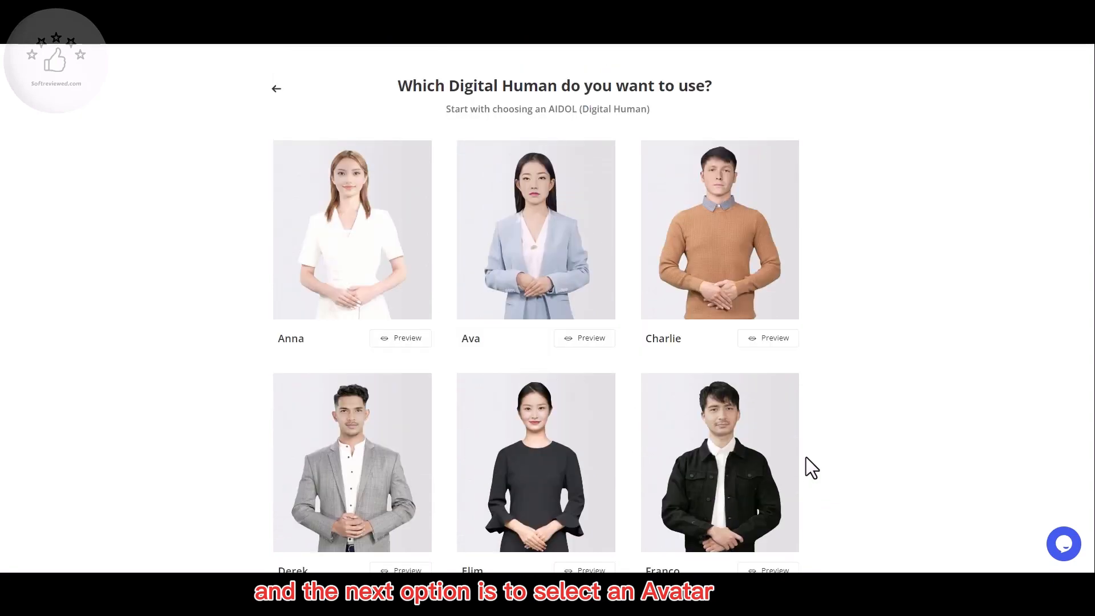
scroll(806, 457, down, 8)
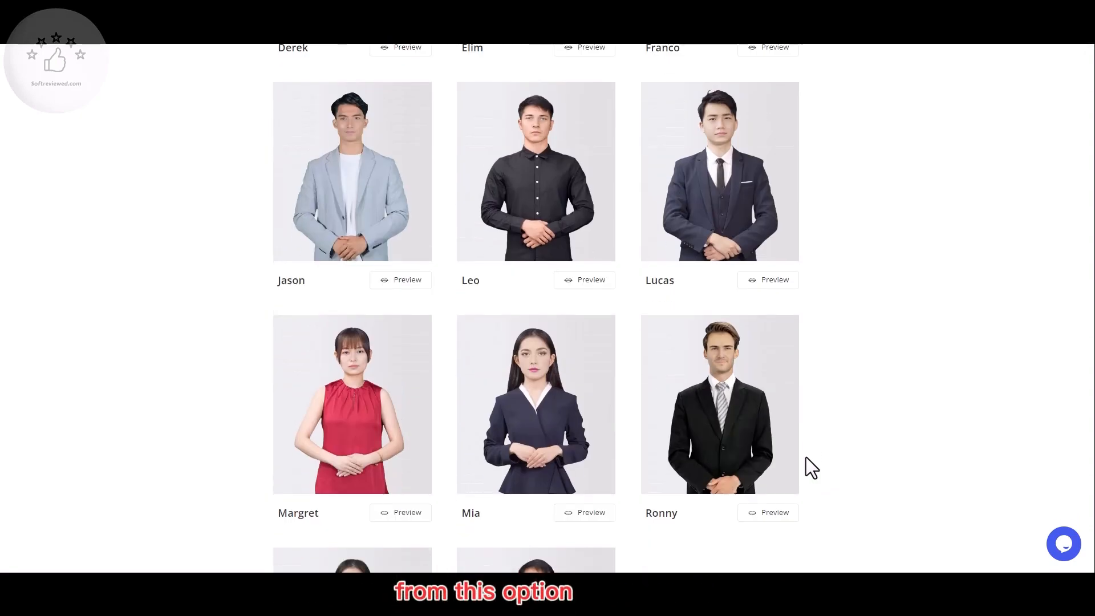
scroll(805, 457, down, 4)
scroll(764, 268, up, 1)
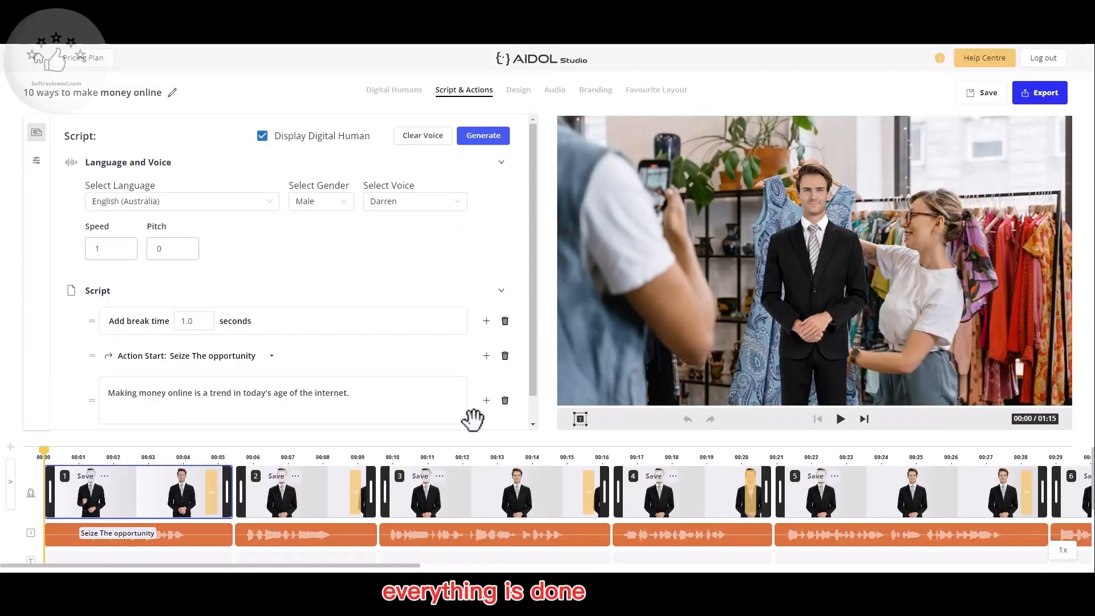
Review the first scene's script and the background image track, and enlarge the timeline area to show more tracks
scroll(473, 421, down, 1)
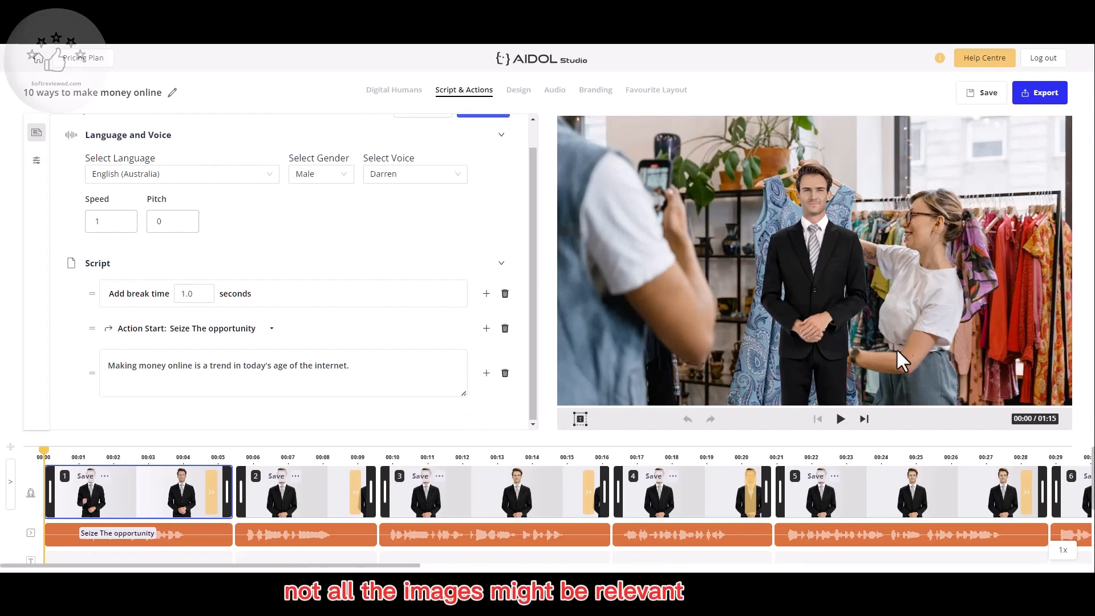
scroll(868, 508, down, 1)
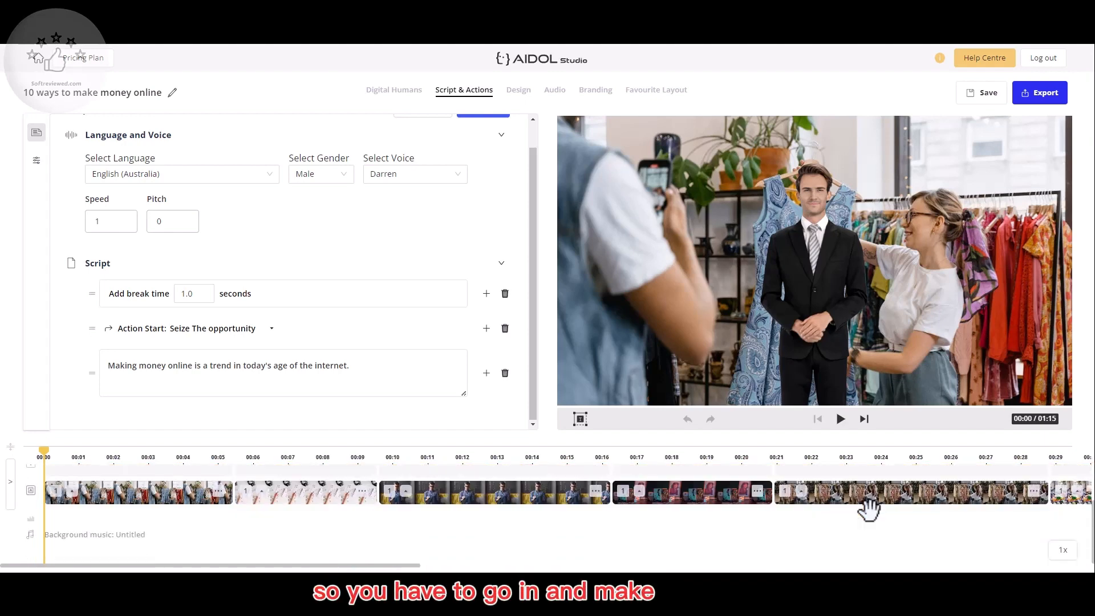
scroll(867, 508, up, 2)
drag(509, 440, 511, 303)
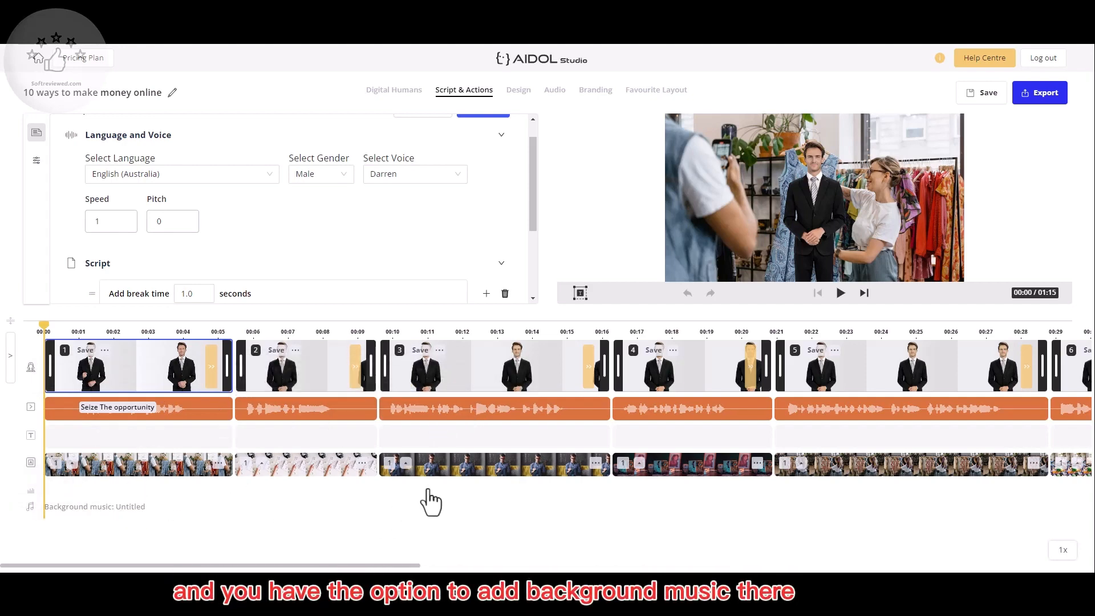
drag(247, 315, 99, 373)
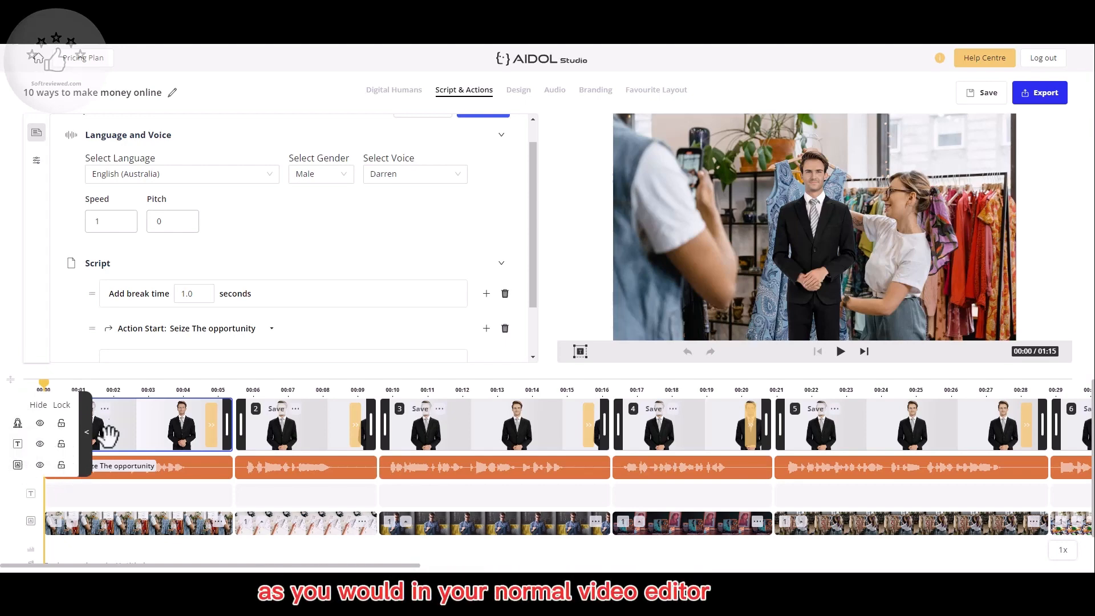
Try hiding and unhiding the digital human layer in the timeline, as well as locking and unlocking it
click(40, 422)
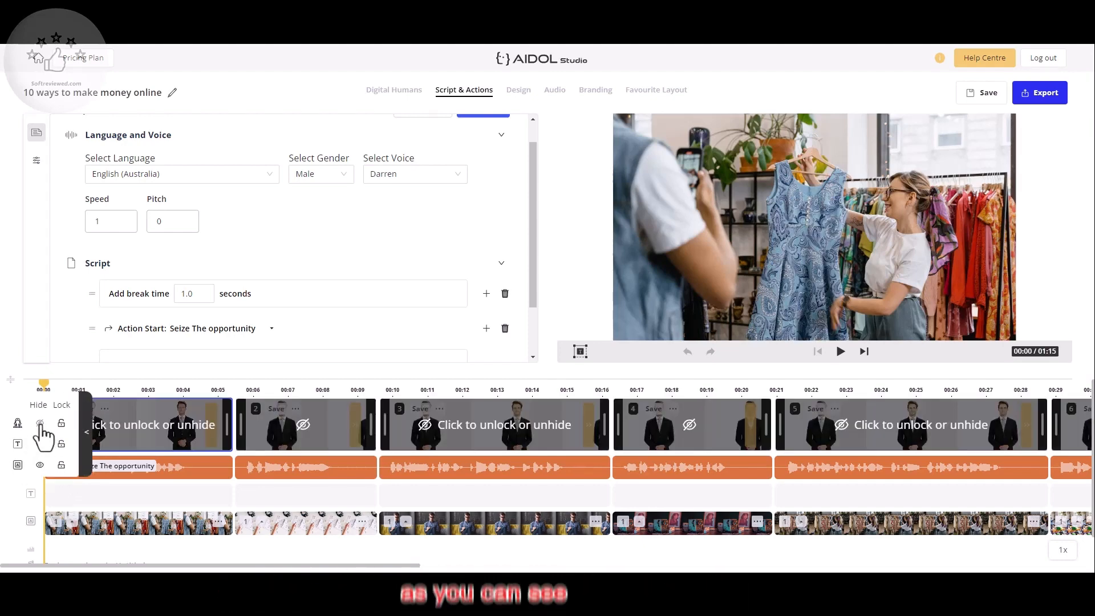
click(40, 423)
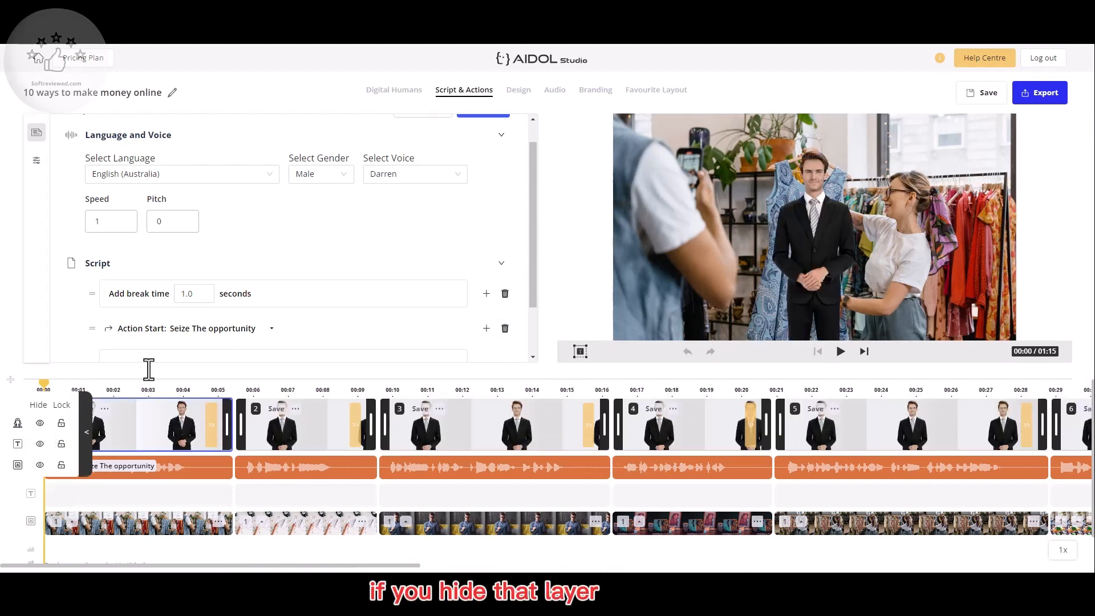
click(61, 423)
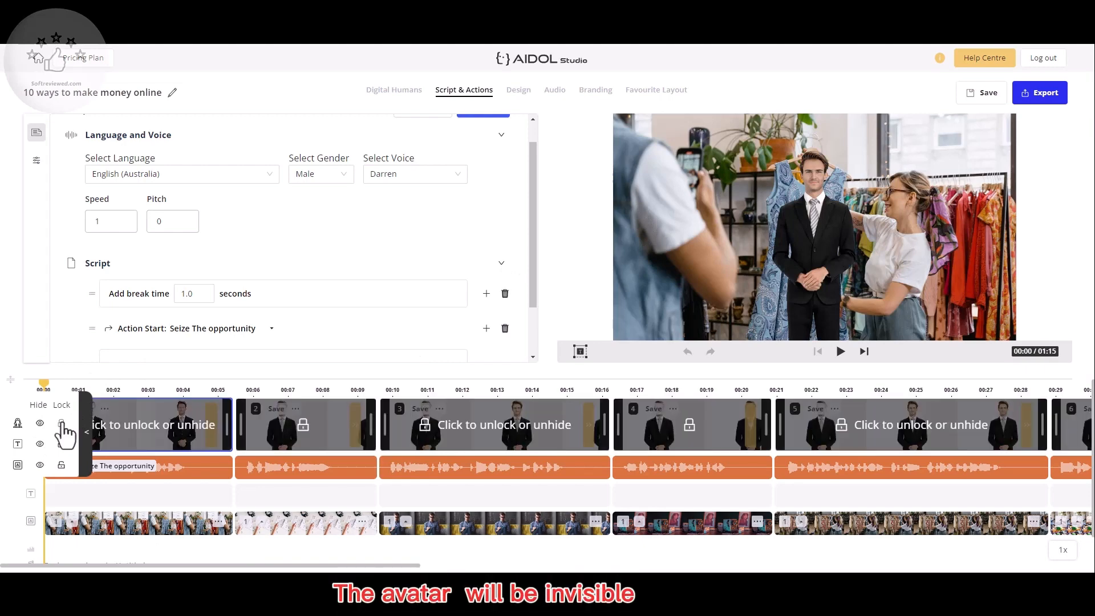
click(61, 422)
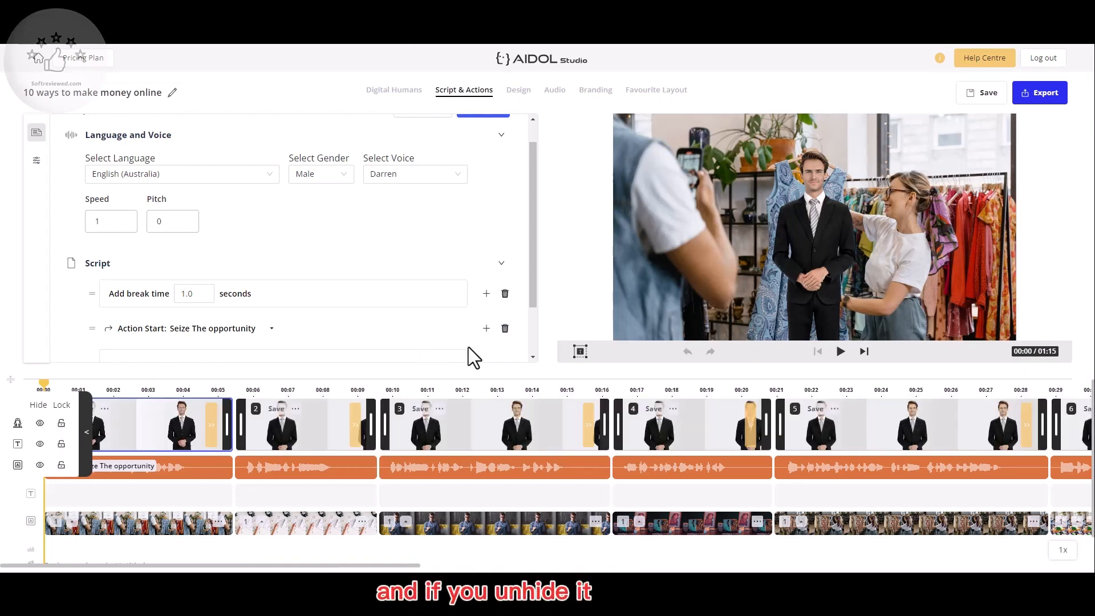
Apply the Swipe Left scene transition to the end of the first scene
scroll(255, 310, down, 1)
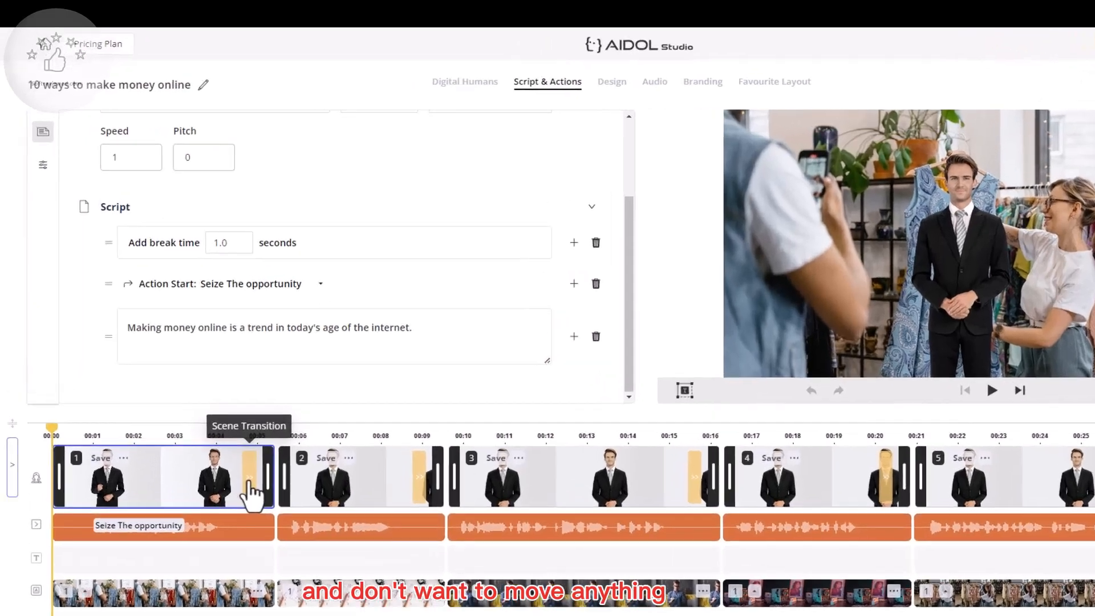
click(212, 427)
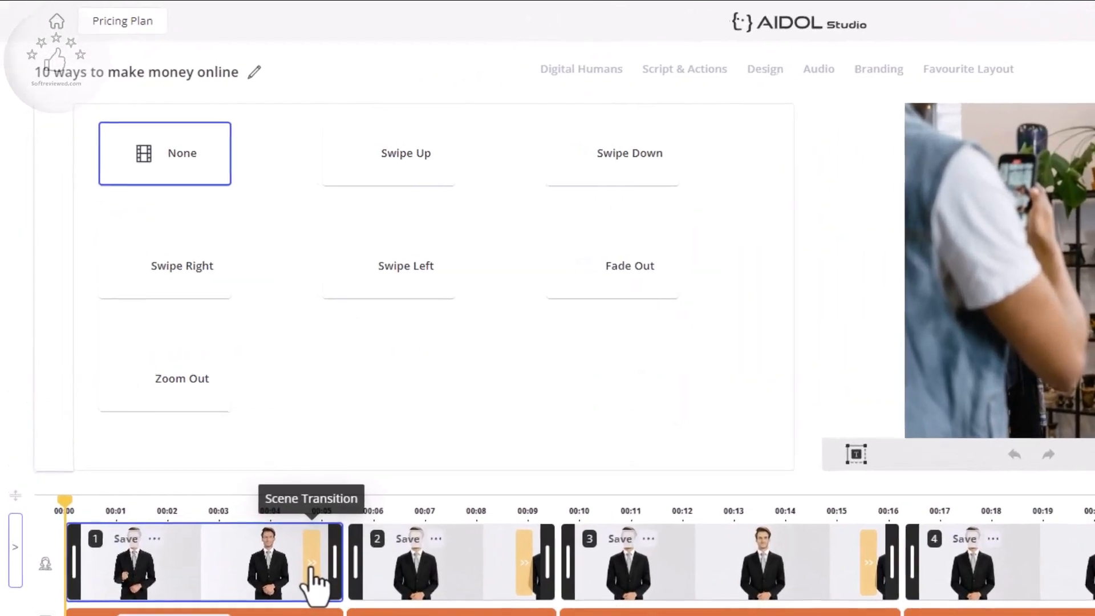
click(382, 269)
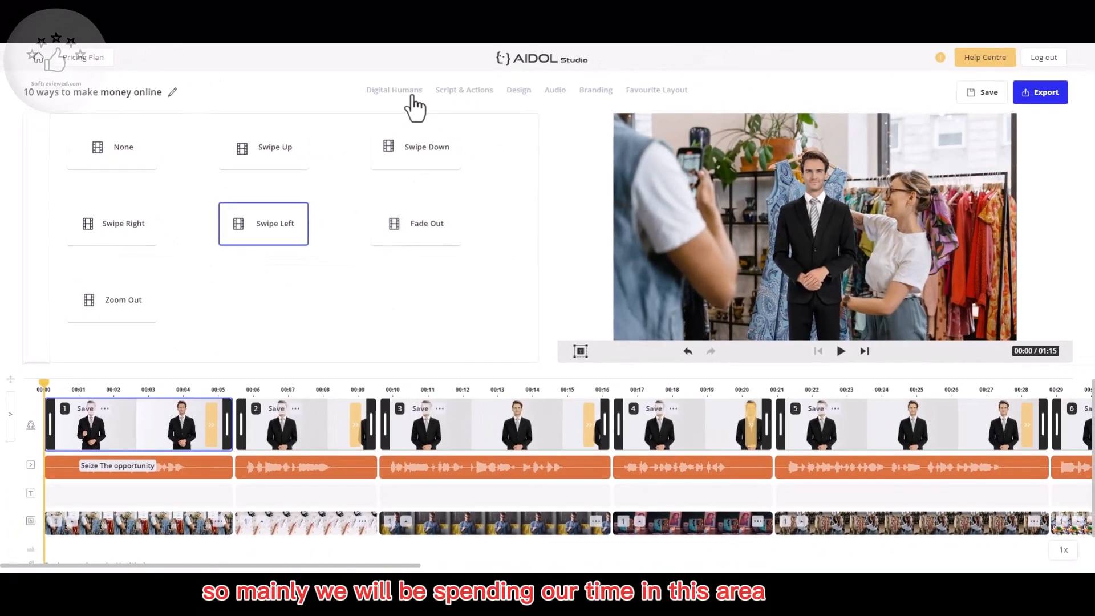
Look over the digital human and script settings, and preview the video from 00:03 into the second scene
click(413, 105)
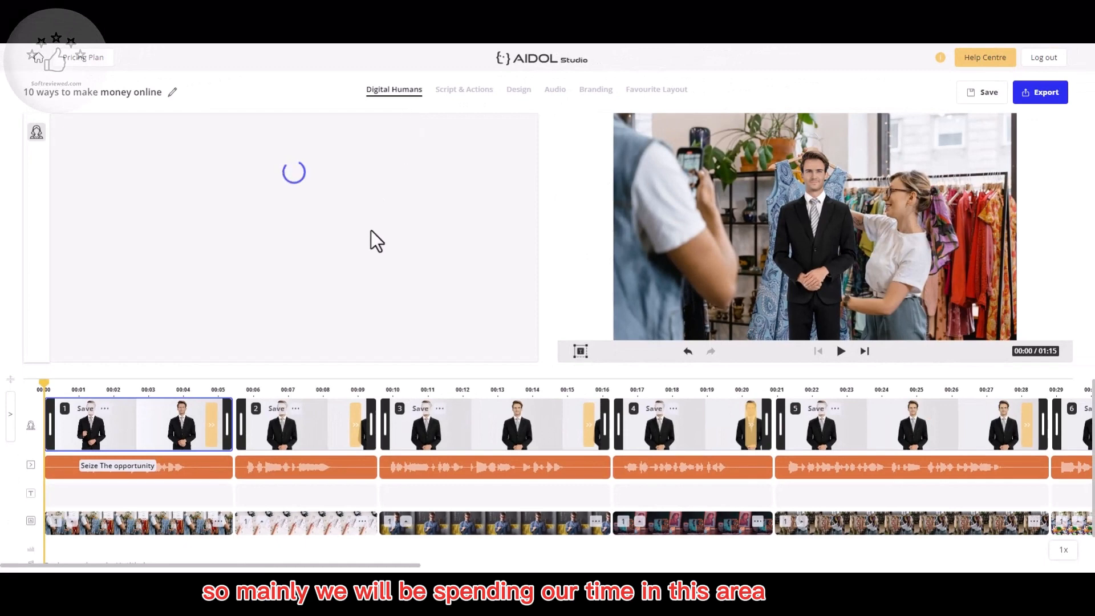
click(486, 92)
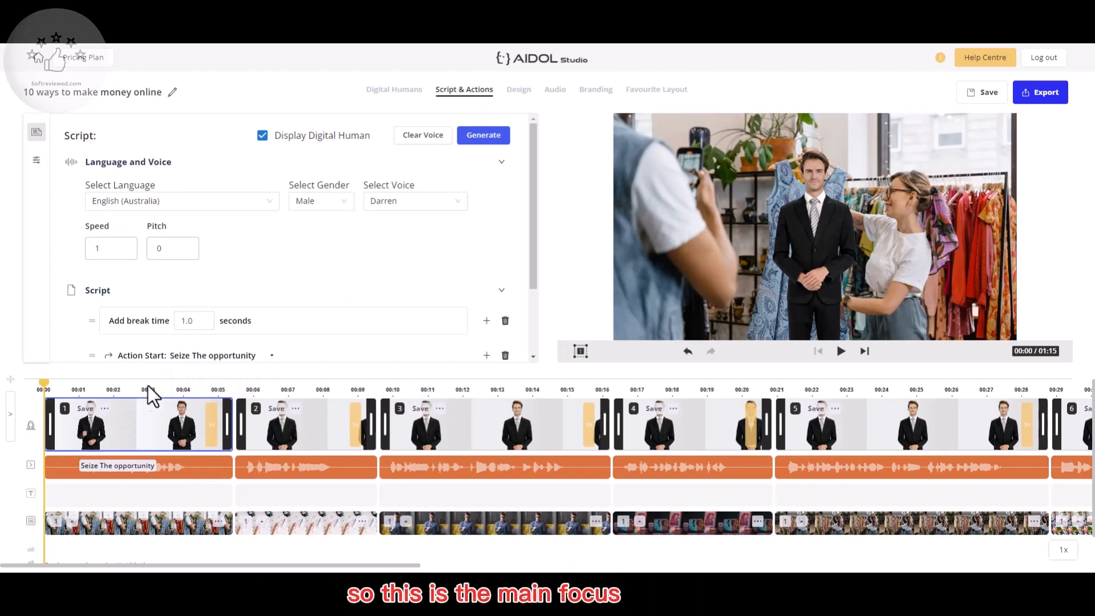
click(166, 385)
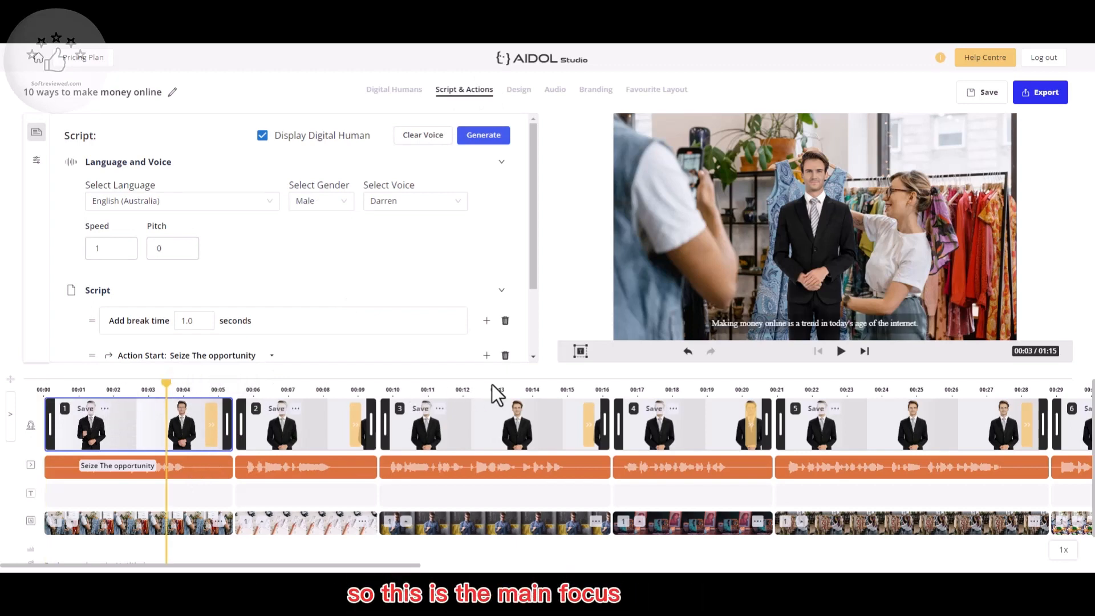
click(841, 351)
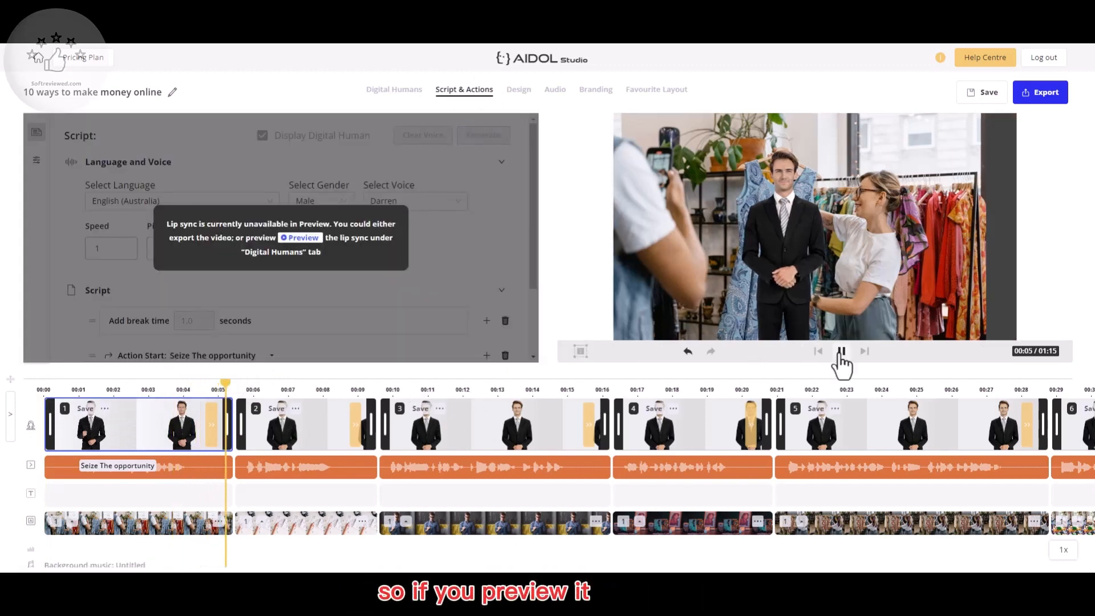
click(841, 351)
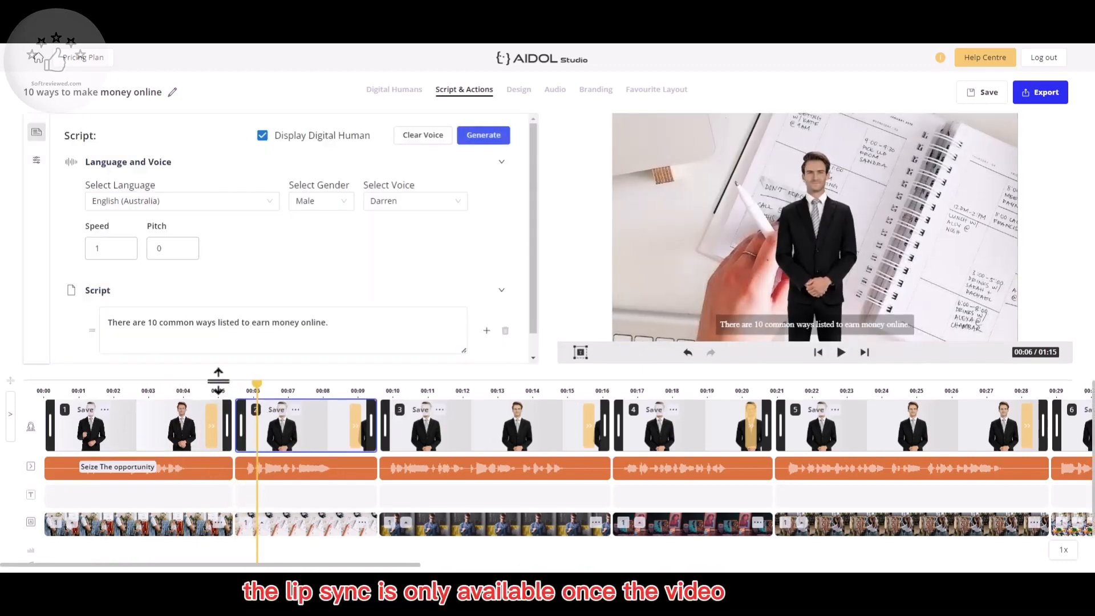
Move the playhead to 00:04 in the first scene and set its scene transition to None
drag(255, 385, 184, 392)
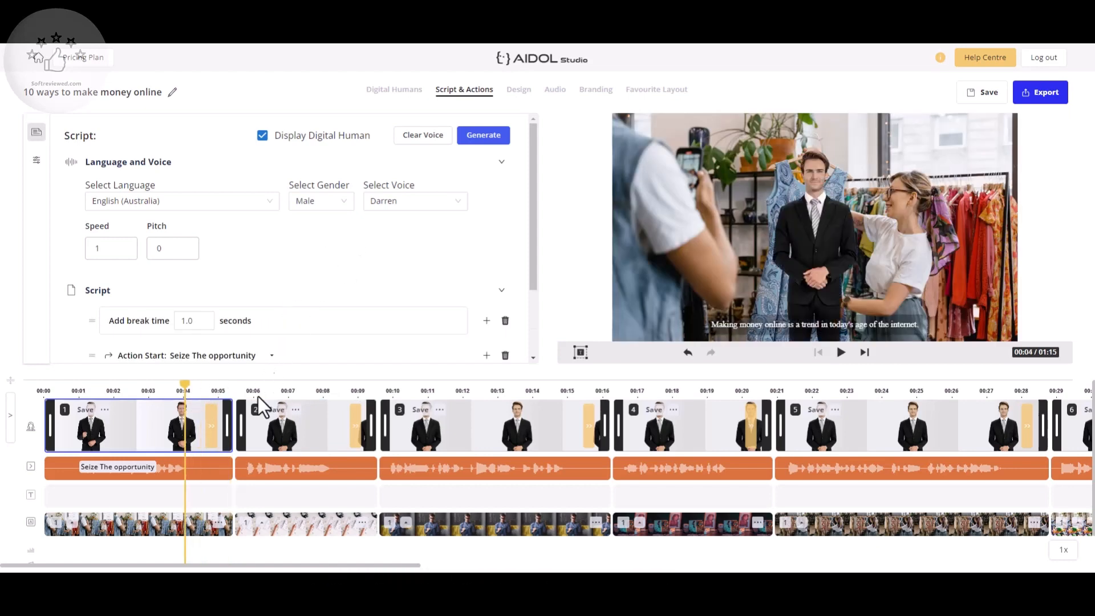
click(212, 432)
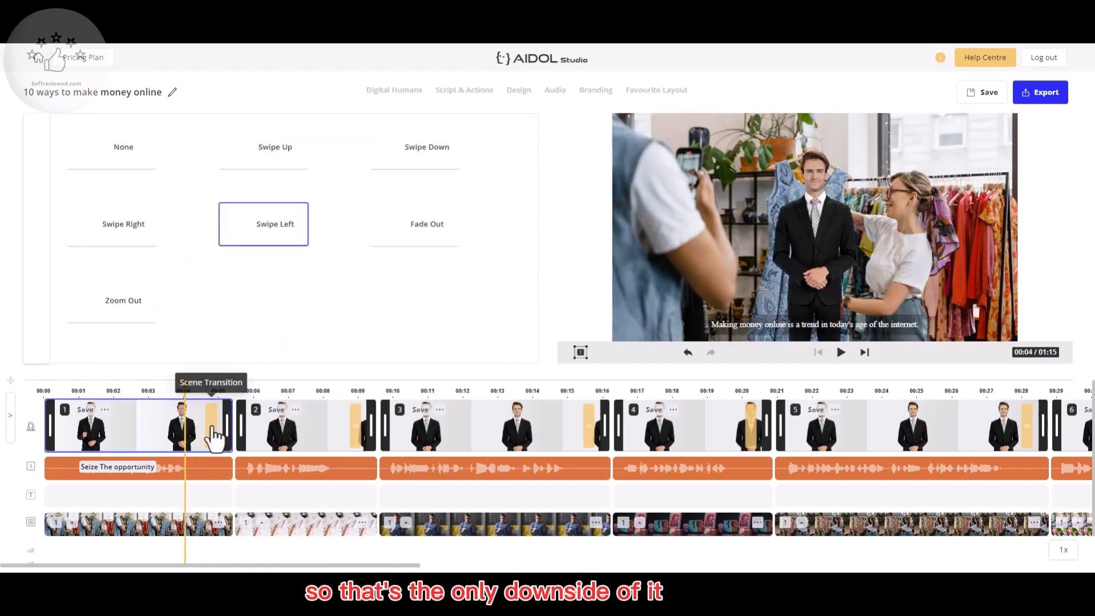
click(114, 157)
click(464, 93)
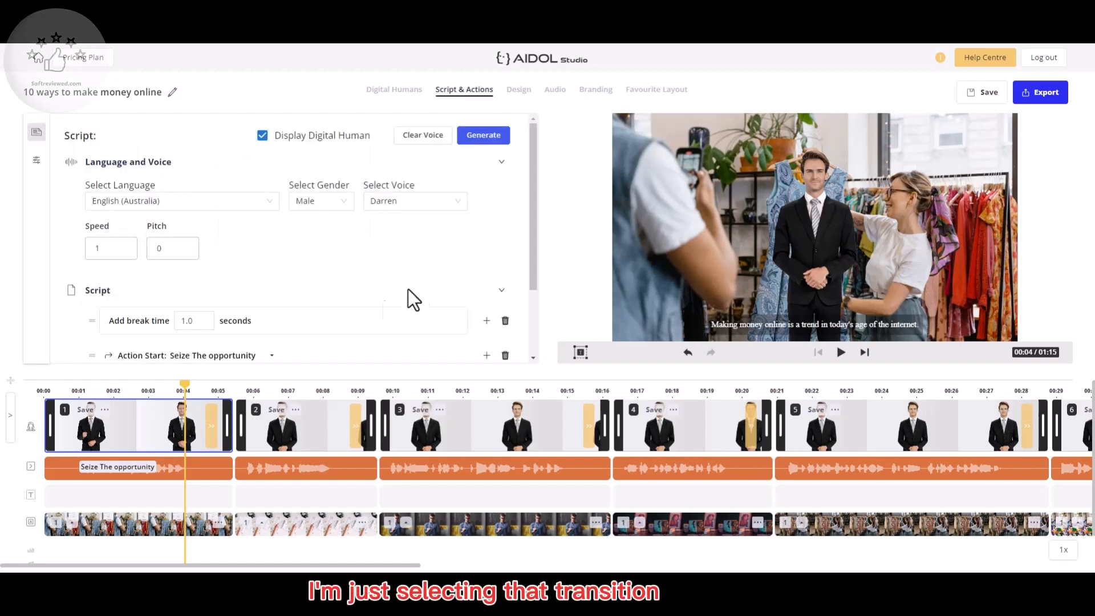
Replace the first scene's digital human with Anna after browsing the available avatars
click(388, 91)
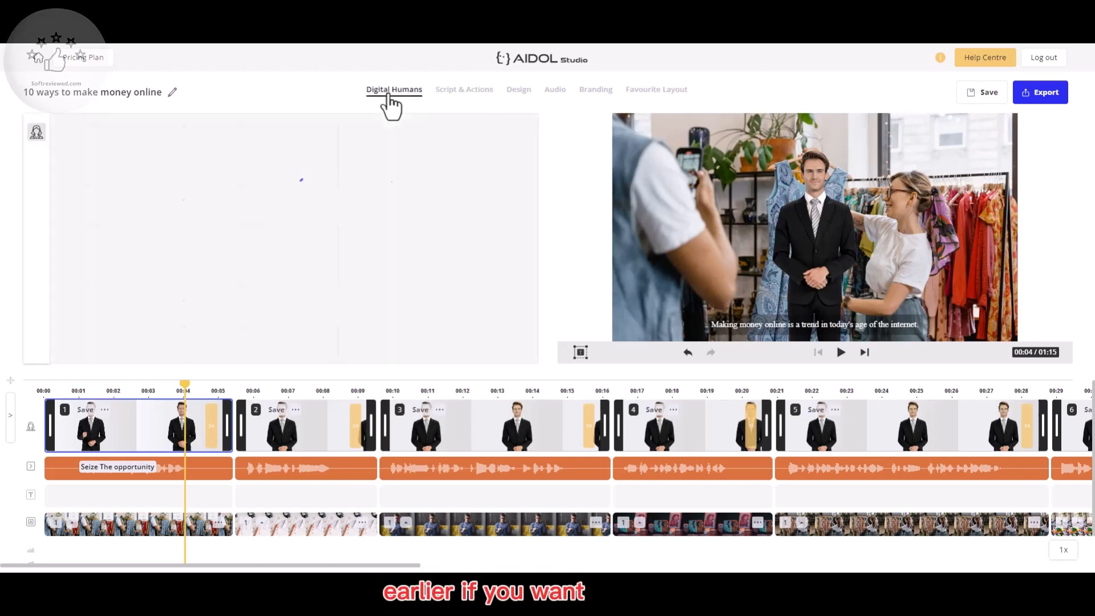
scroll(439, 293, down, 5)
scroll(403, 295, up, 5)
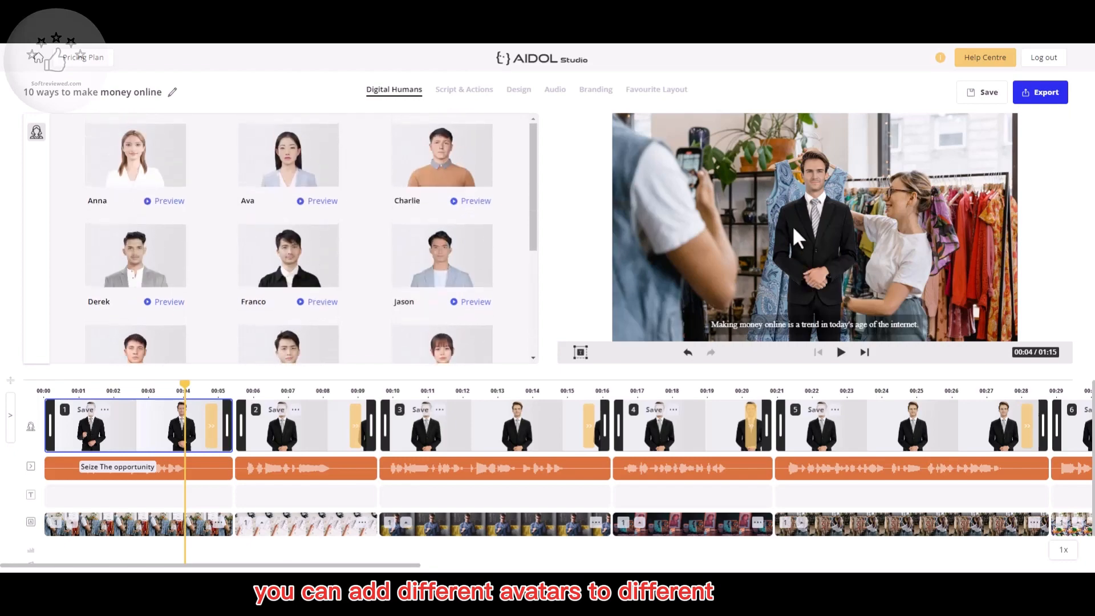
click(137, 165)
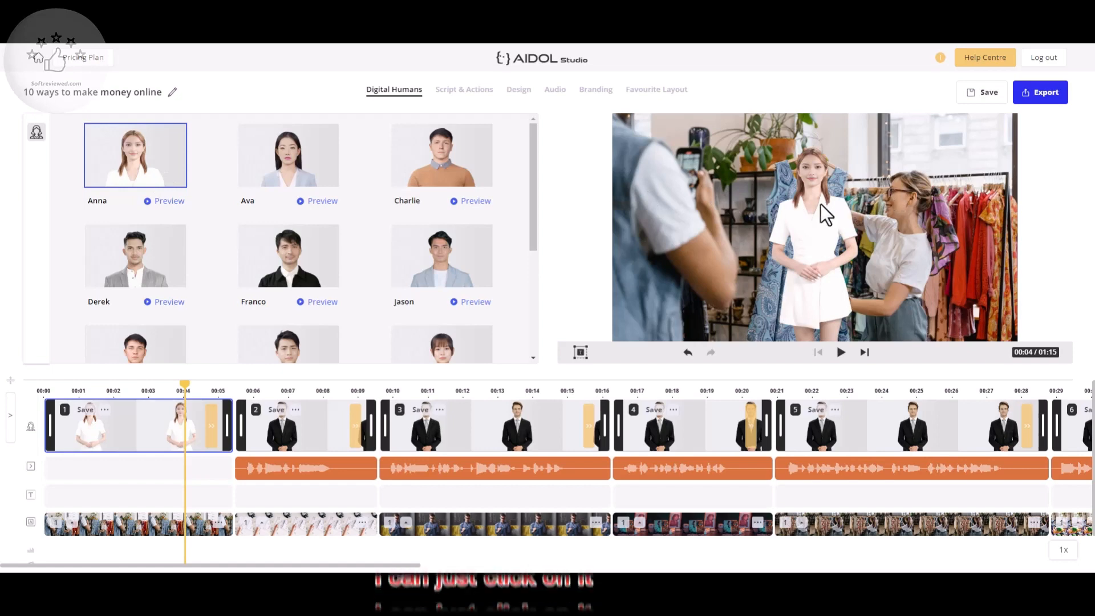
Scale down the Anna avatar and place it in front of the clothes rack, over the woman on the right of the image
click(822, 214)
drag(810, 214, 831, 201)
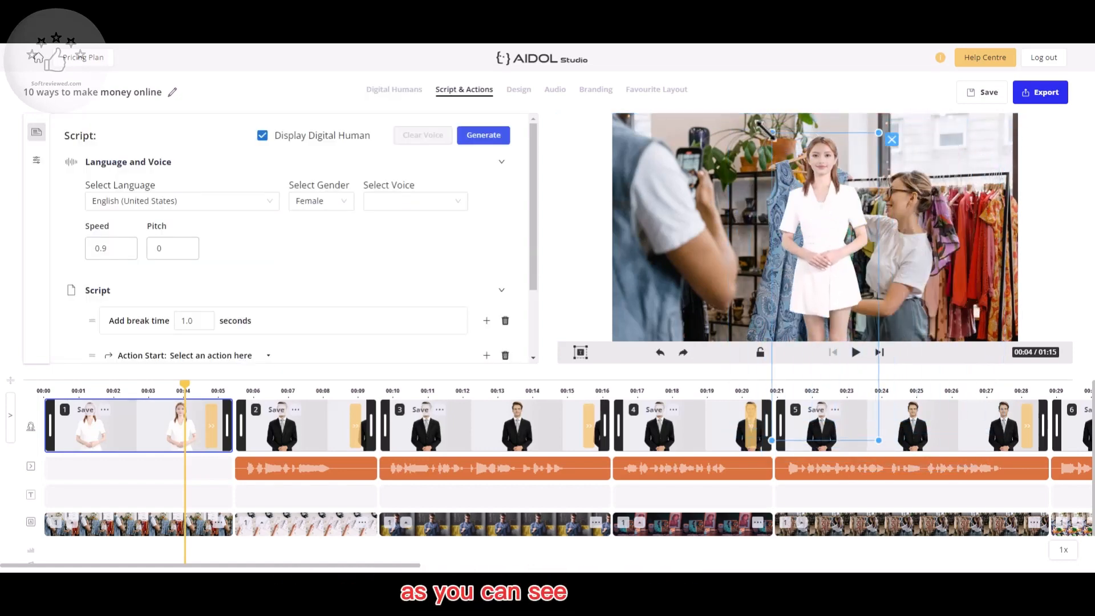
drag(764, 127, 911, 265)
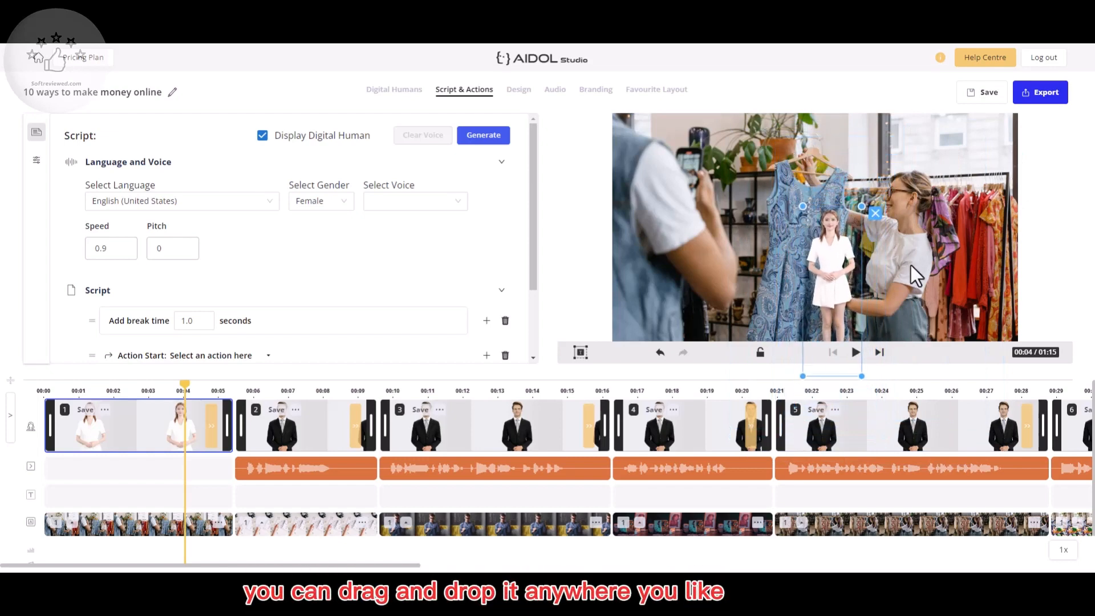
drag(836, 251, 784, 156)
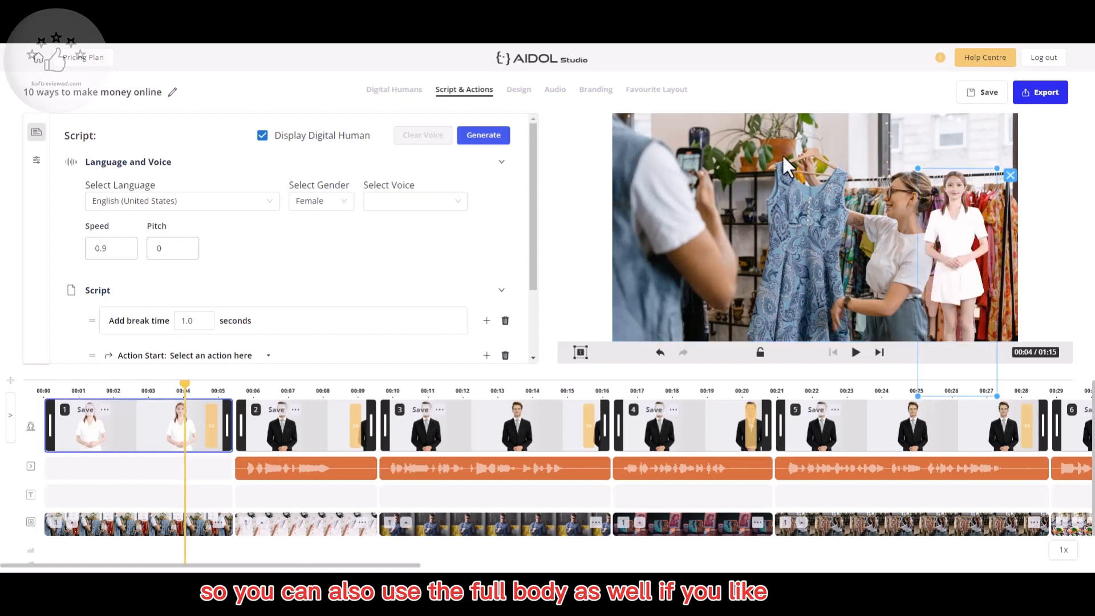
drag(927, 197, 731, 146)
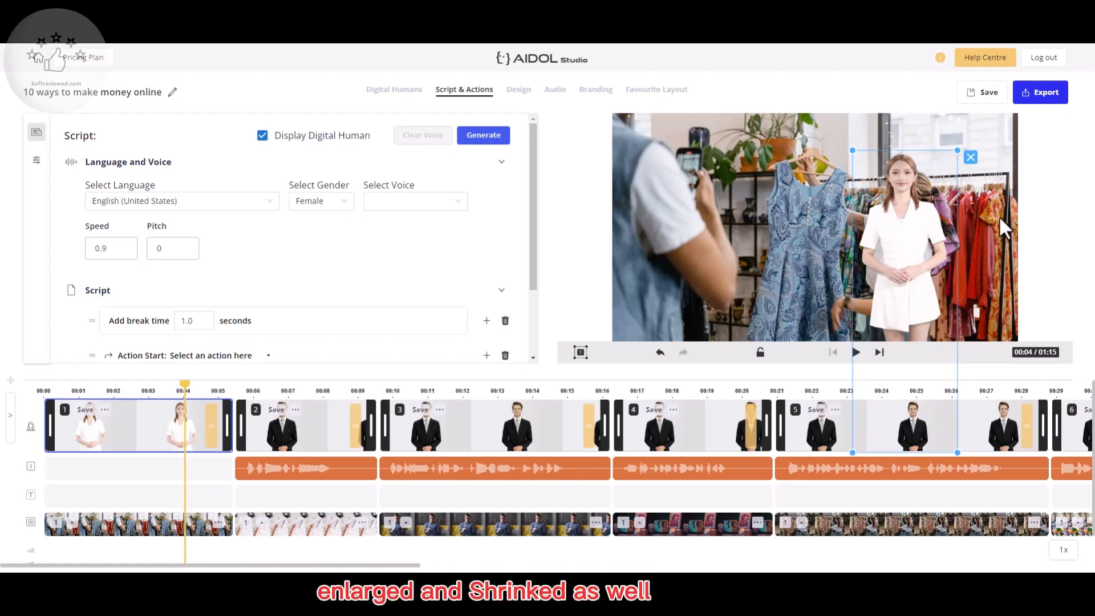
click(929, 215)
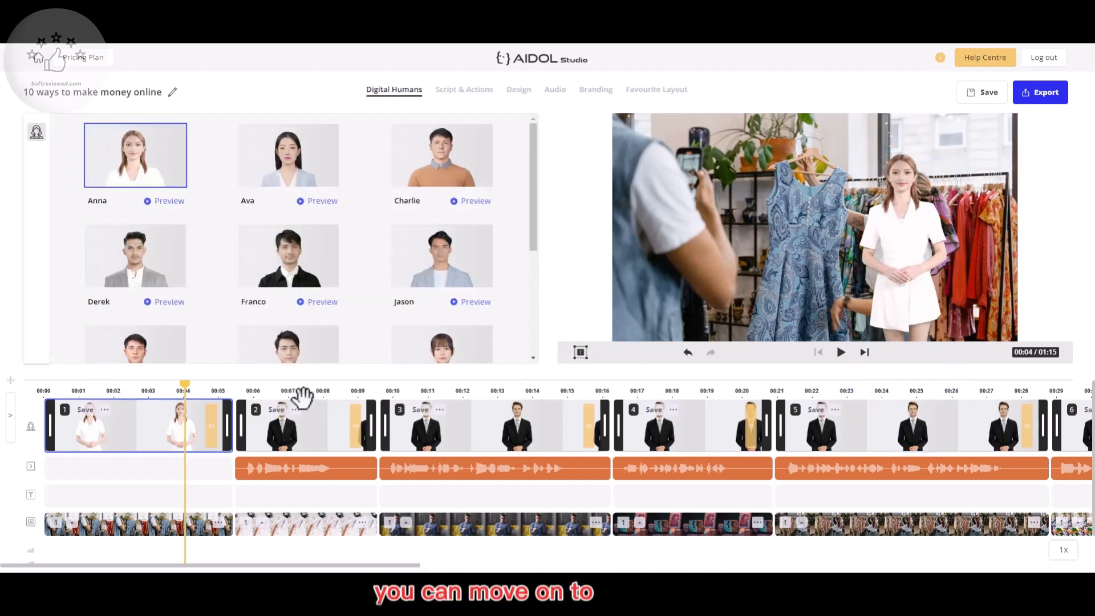
Open the first scene's script settings and try switching the Display Digital Human option
scroll(521, 425, down, 1)
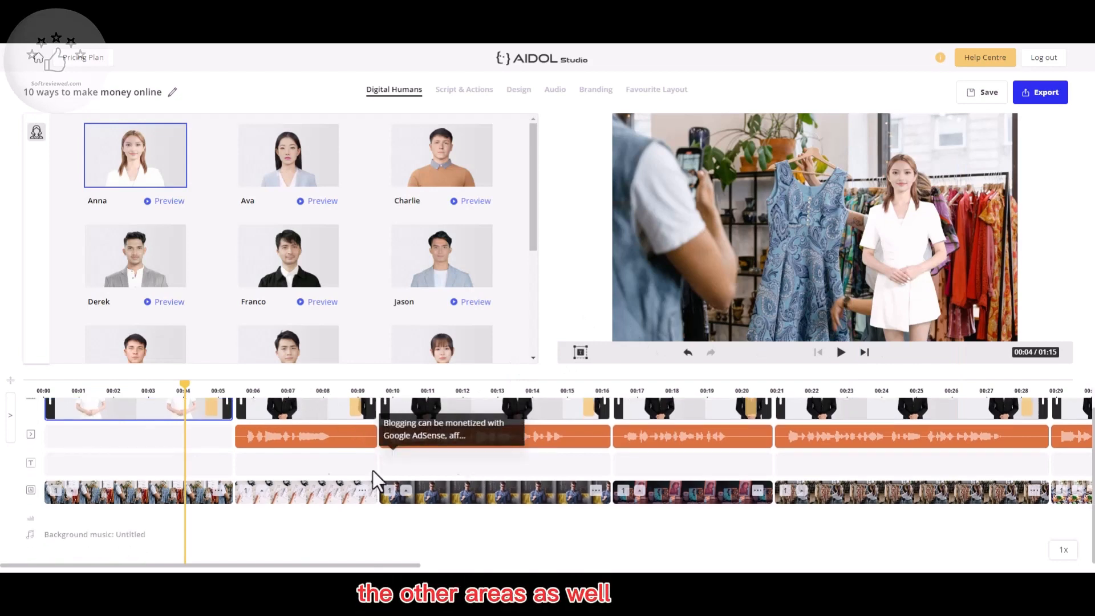
scroll(135, 447, up, 1)
click(136, 448)
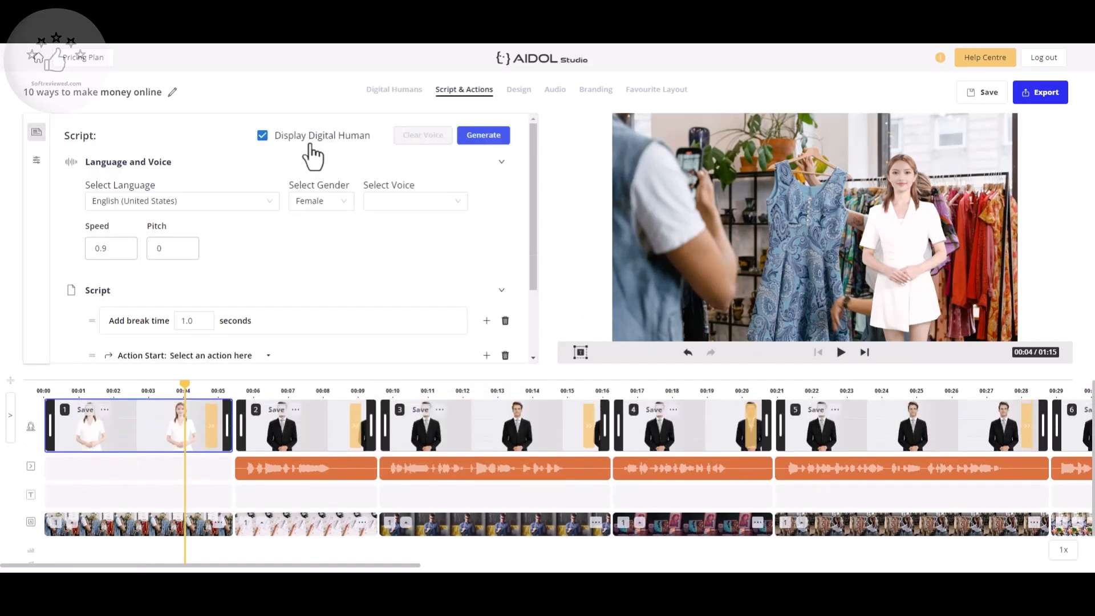
click(263, 137)
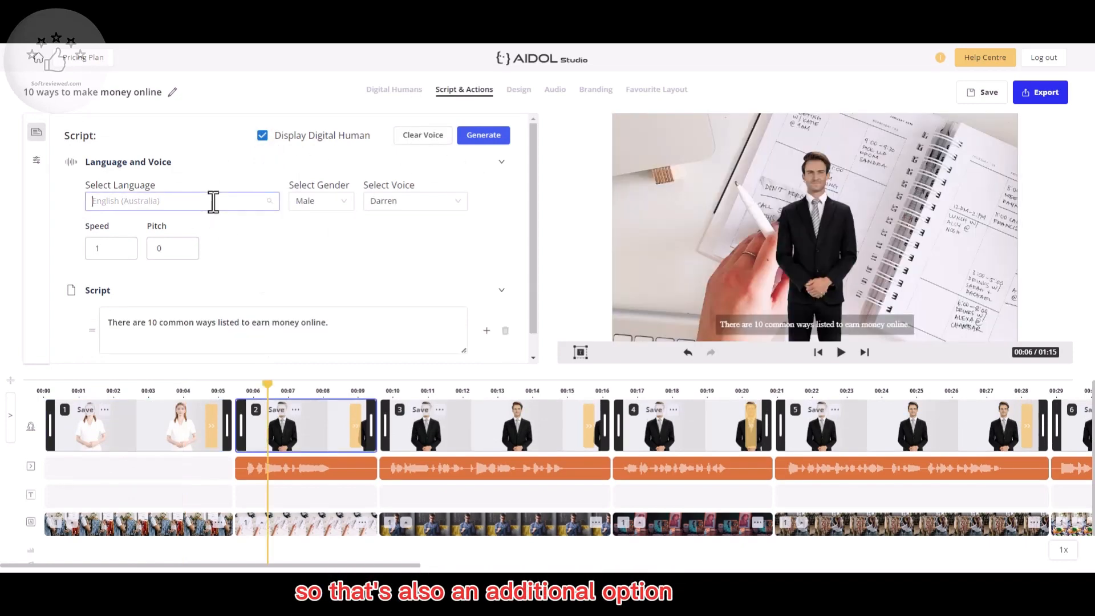
Look through the full list of script languages and regional accents offered for the second scene
click(213, 201)
scroll(220, 252, down, 3)
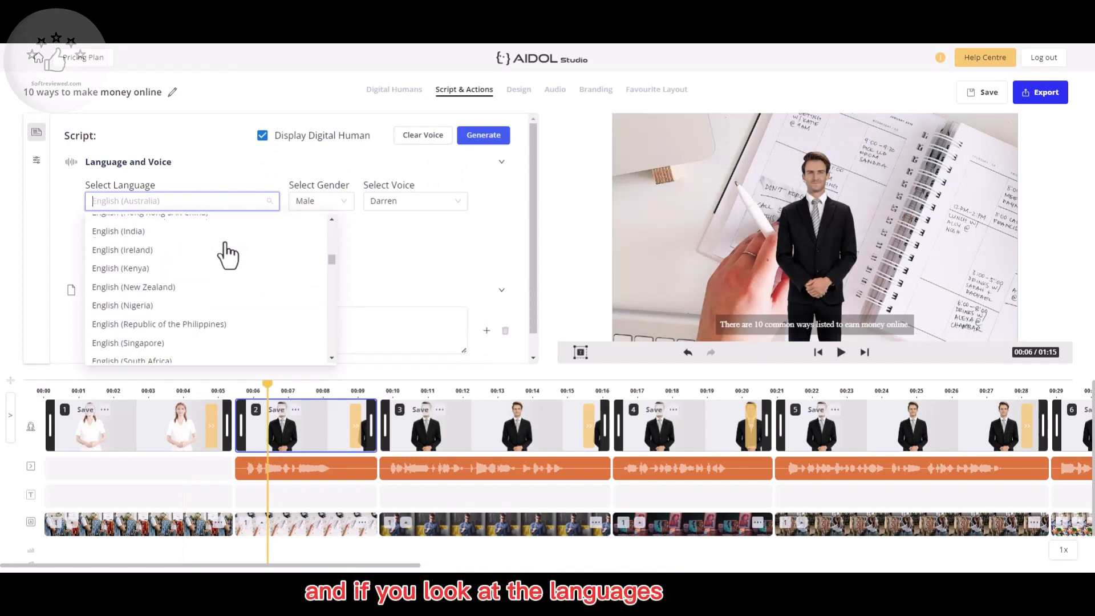
scroll(225, 243, down, 3)
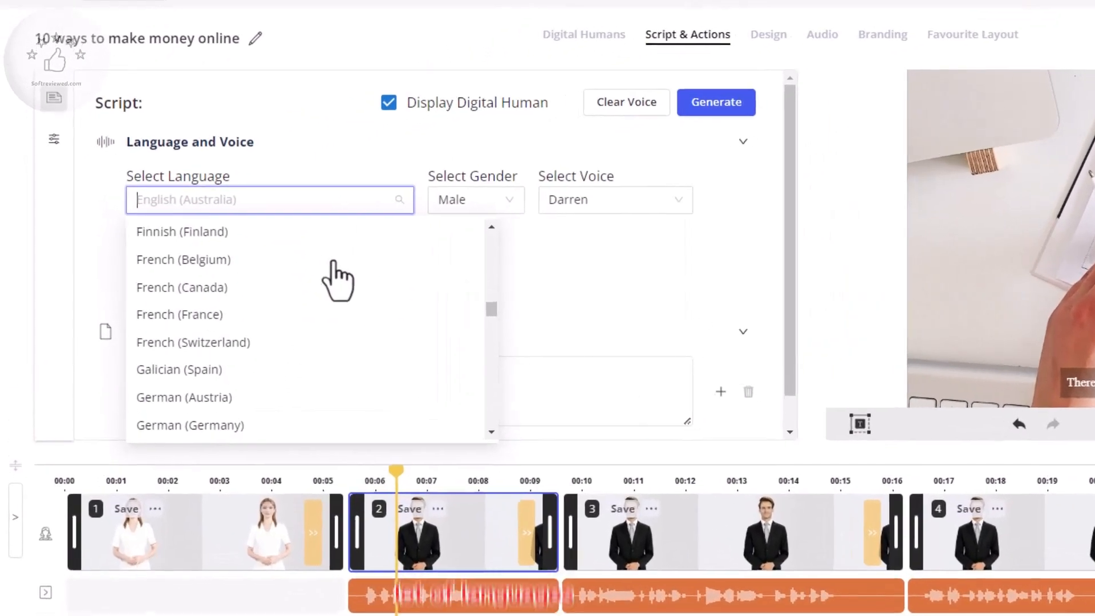
scroll(335, 268, up, 3)
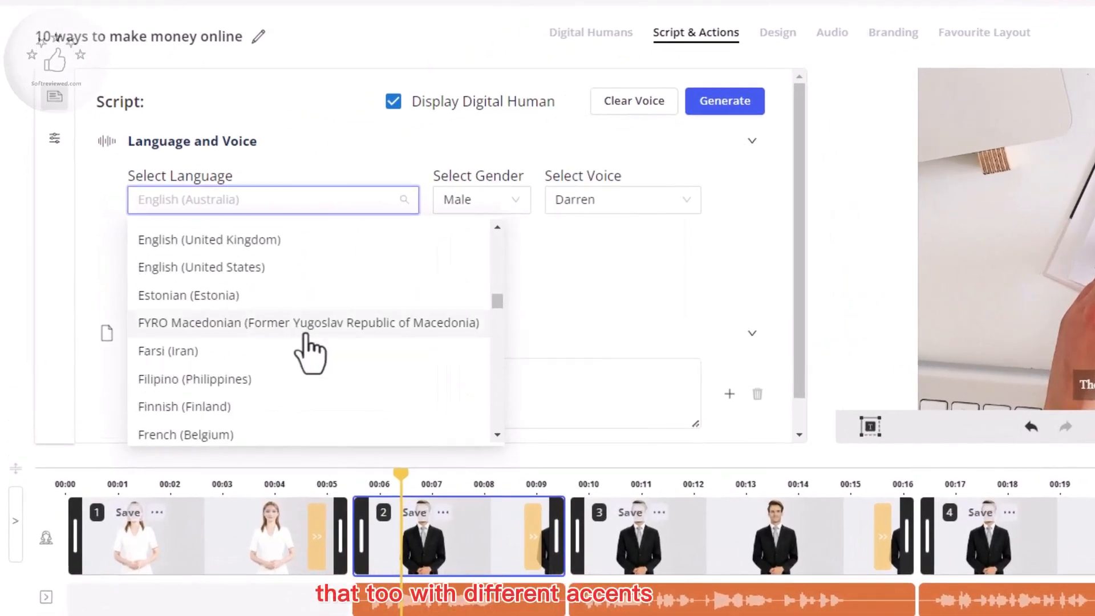
scroll(305, 348, down, 5)
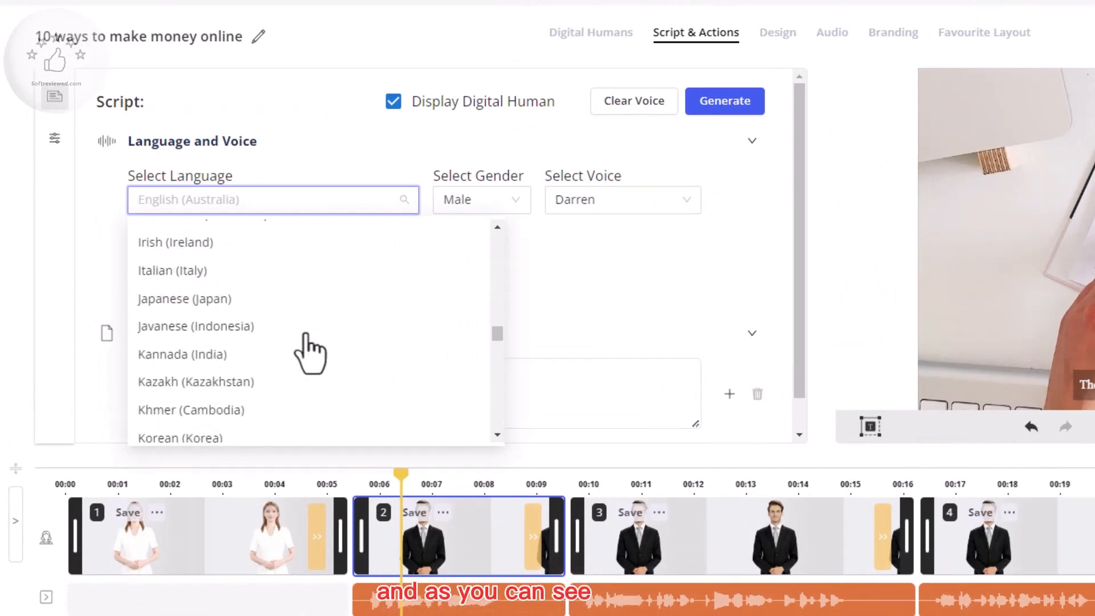
scroll(309, 354, down, 5)
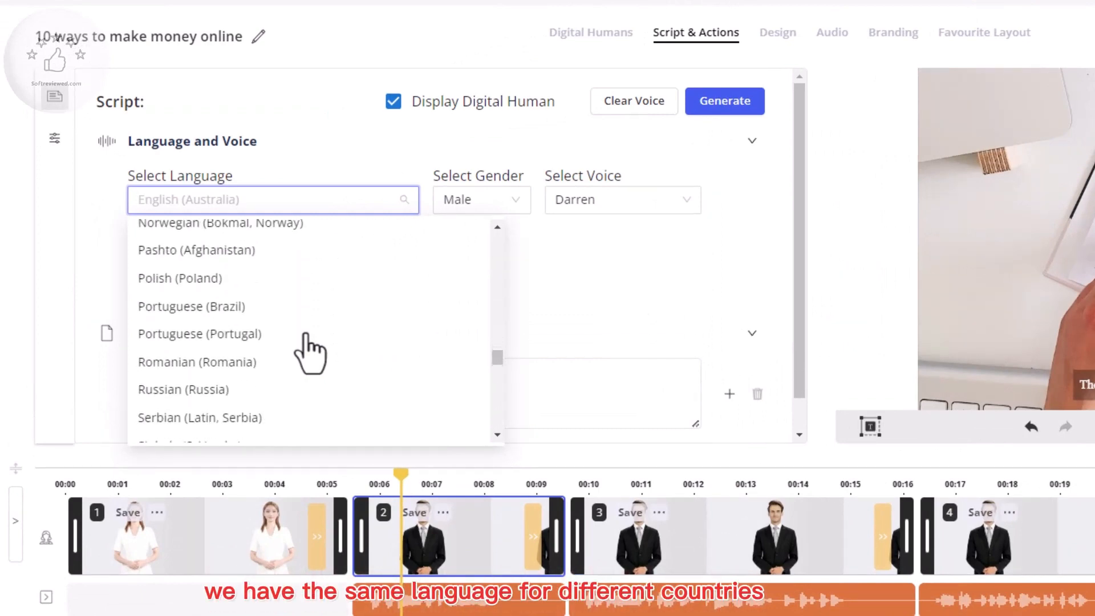
scroll(309, 354, down, 10)
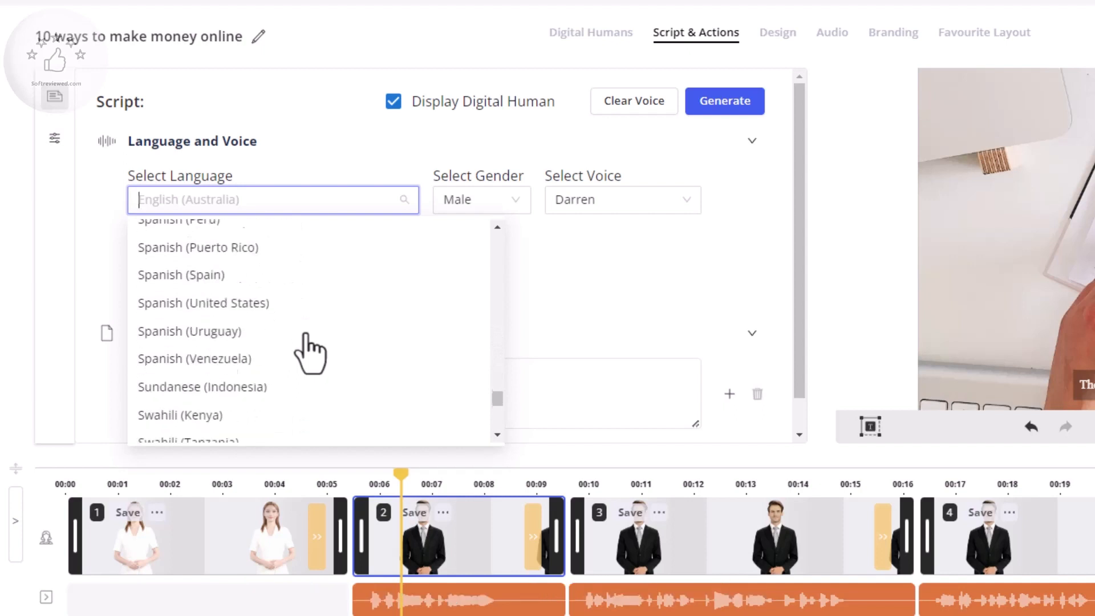
scroll(309, 354, down, 3)
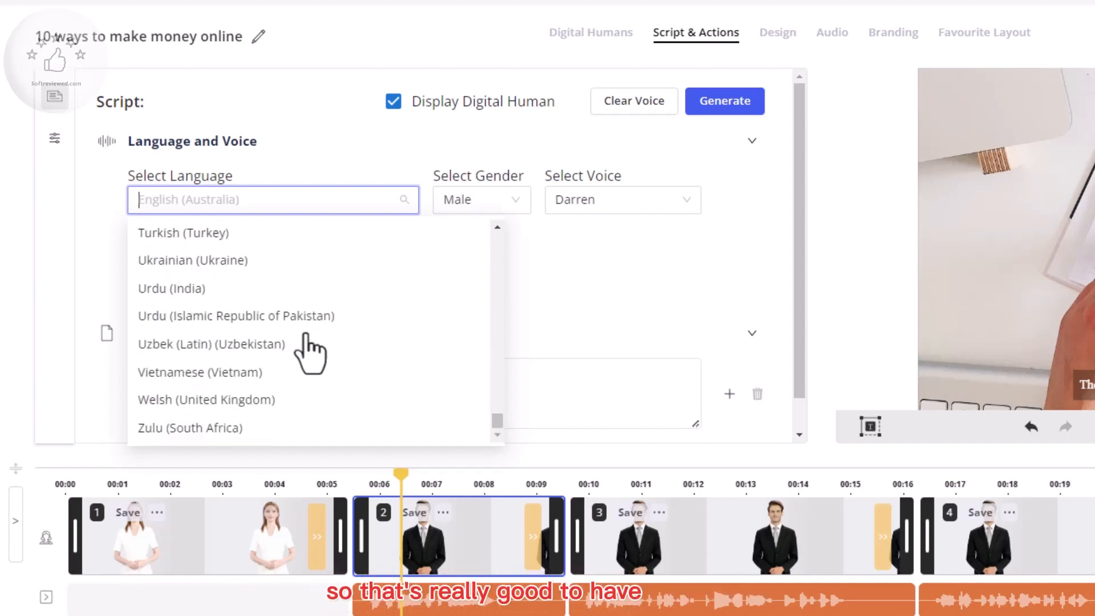
scroll(422, 362, up, 20)
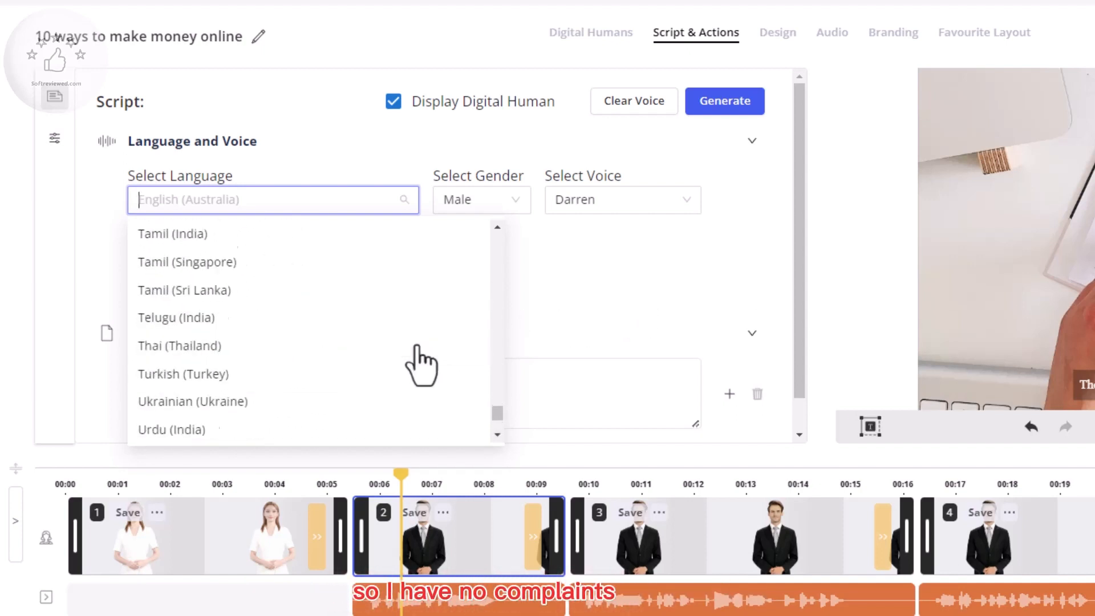
scroll(422, 365, up, 20)
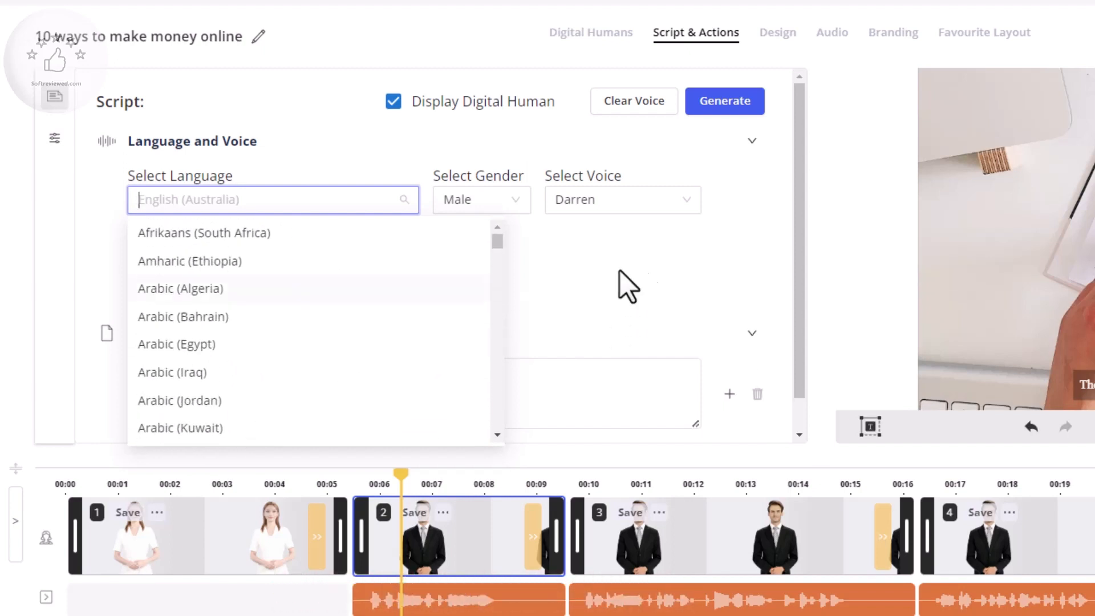
Check the gender options for the second scene, and the gender and voice options for the first scene's avatar
click(488, 202)
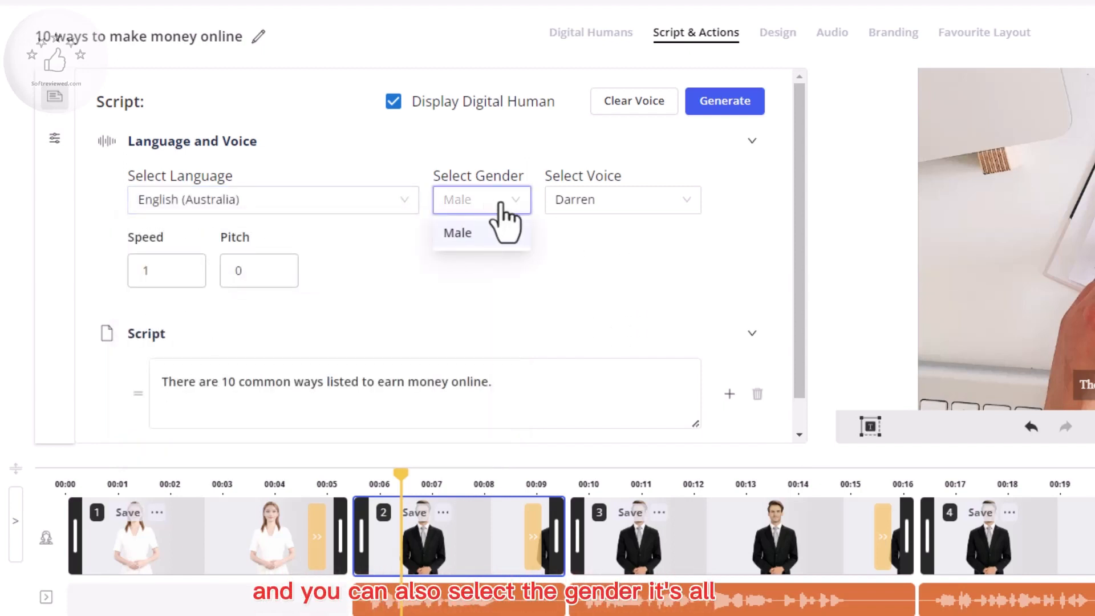
click(490, 232)
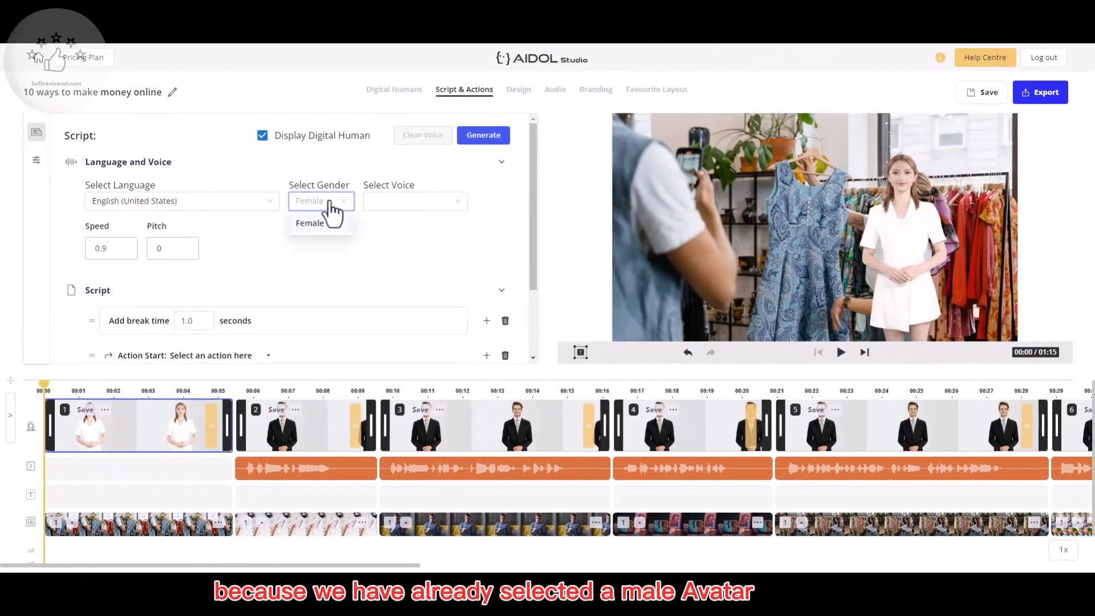
click(419, 204)
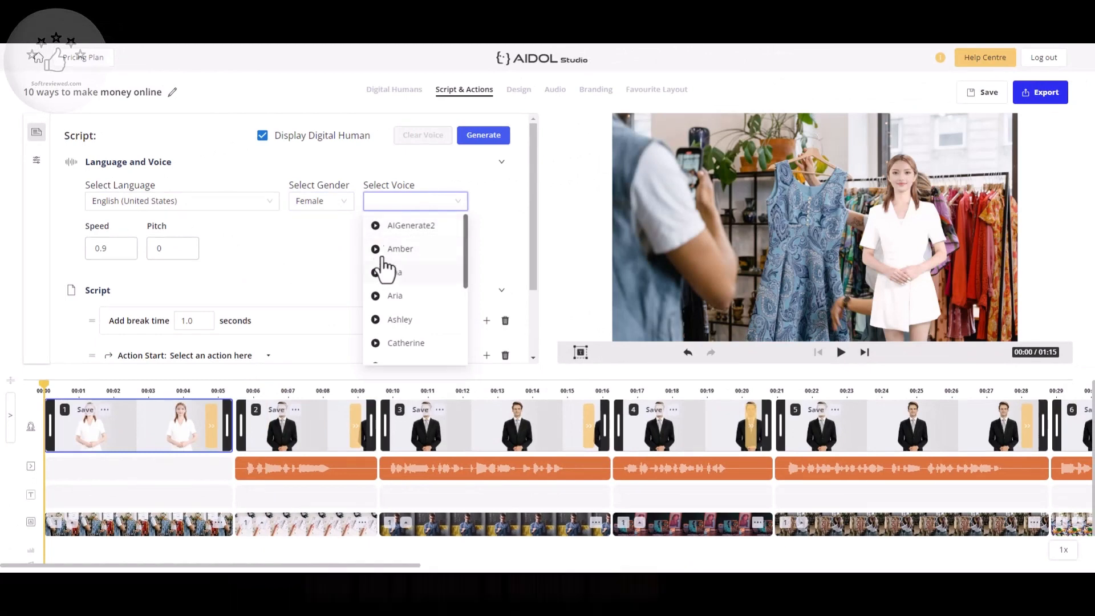
scroll(392, 285, down, 3)
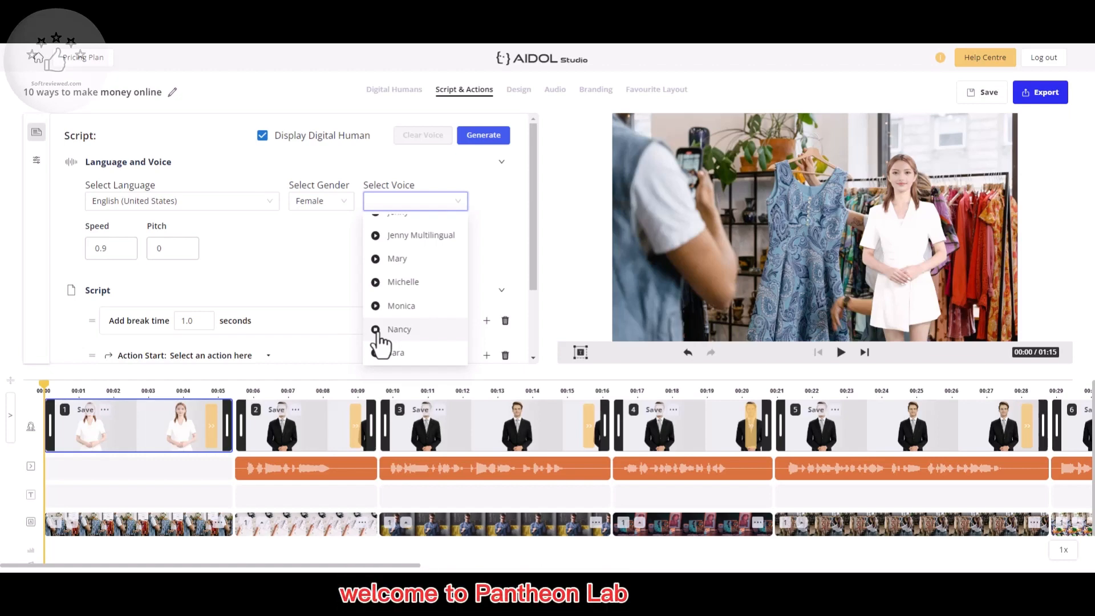
scroll(381, 280, up, 3)
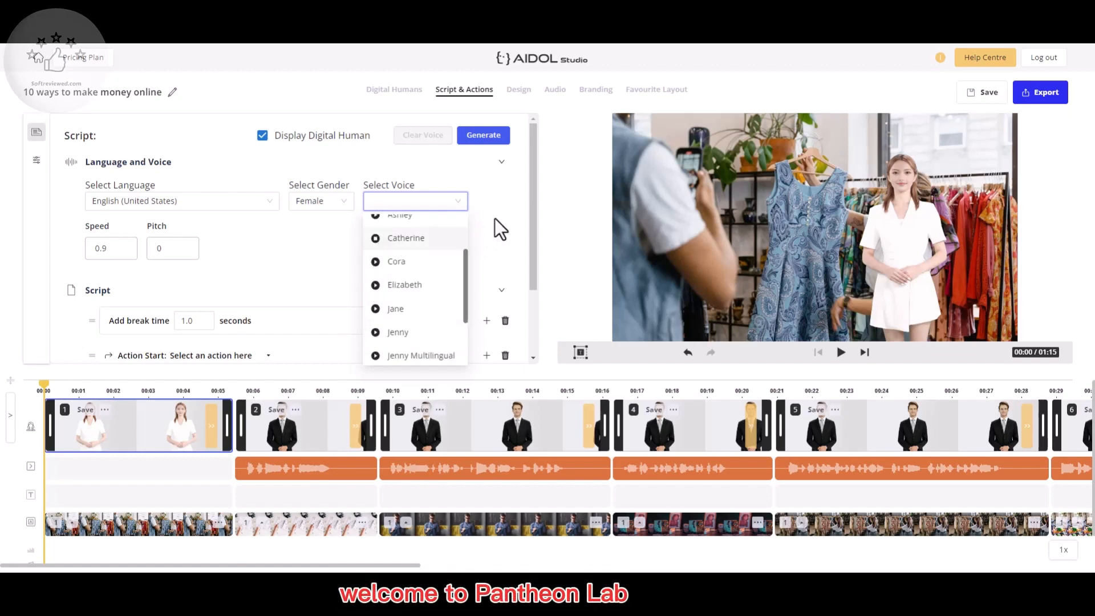
Change the second scene's voice to Duncan and preview the scene's playback
click(311, 423)
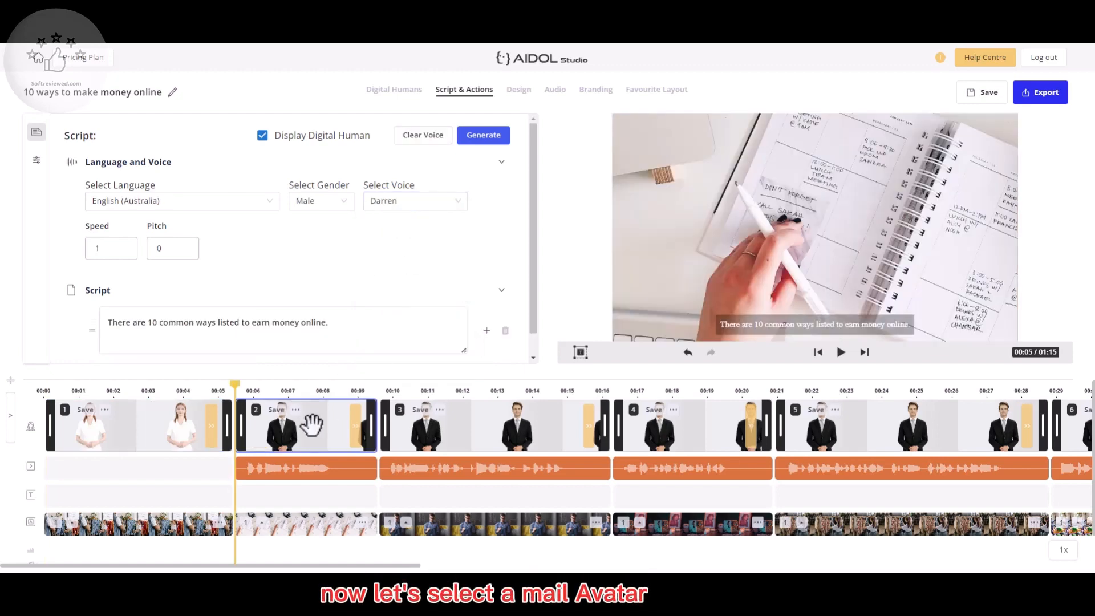
click(400, 201)
click(391, 244)
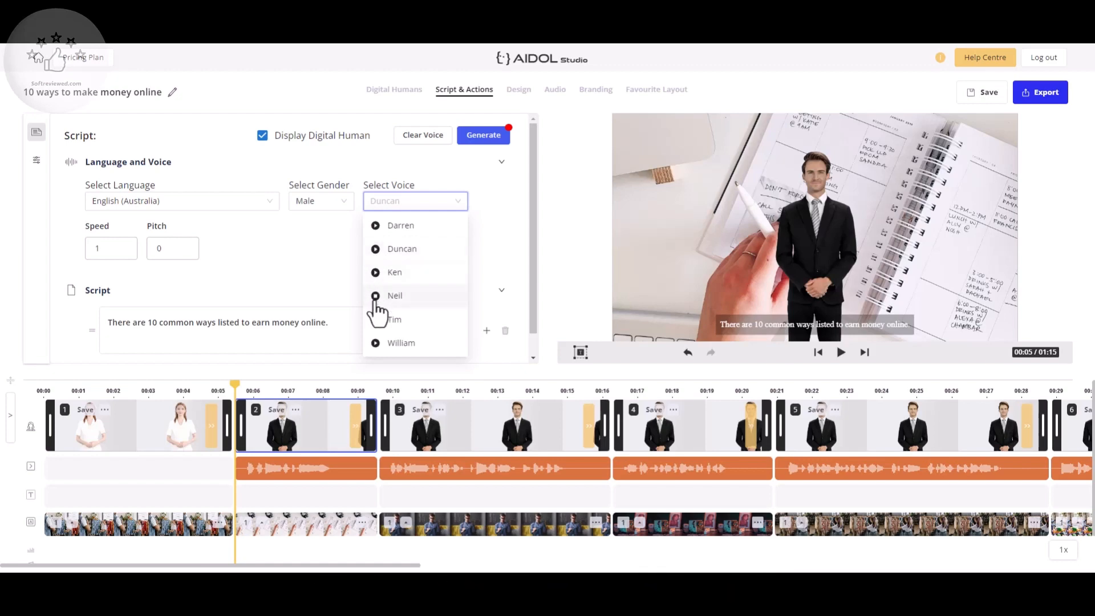
click(311, 269)
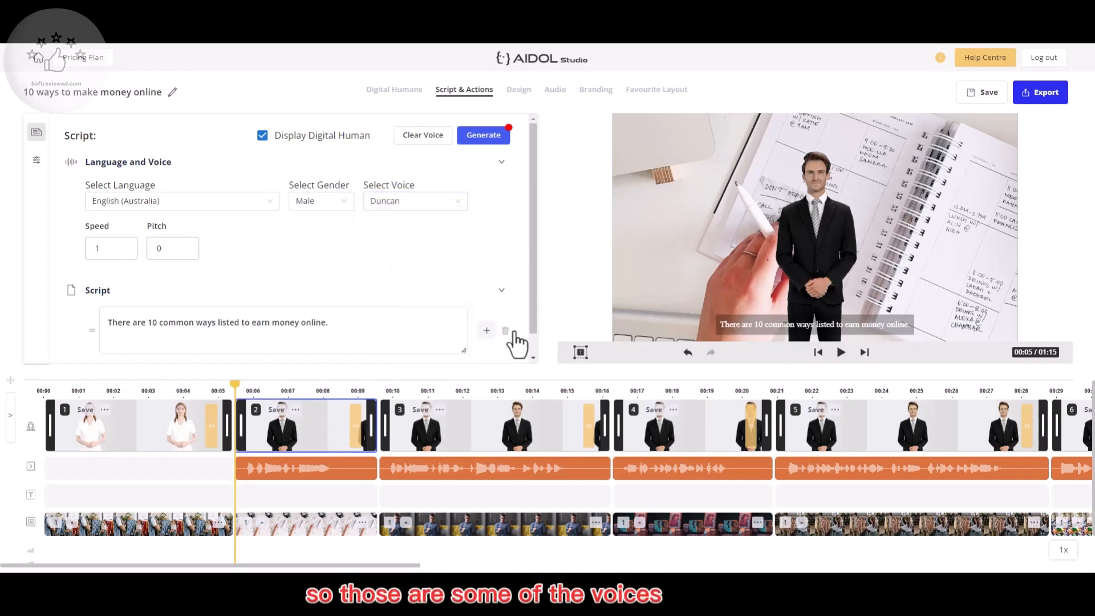
click(840, 353)
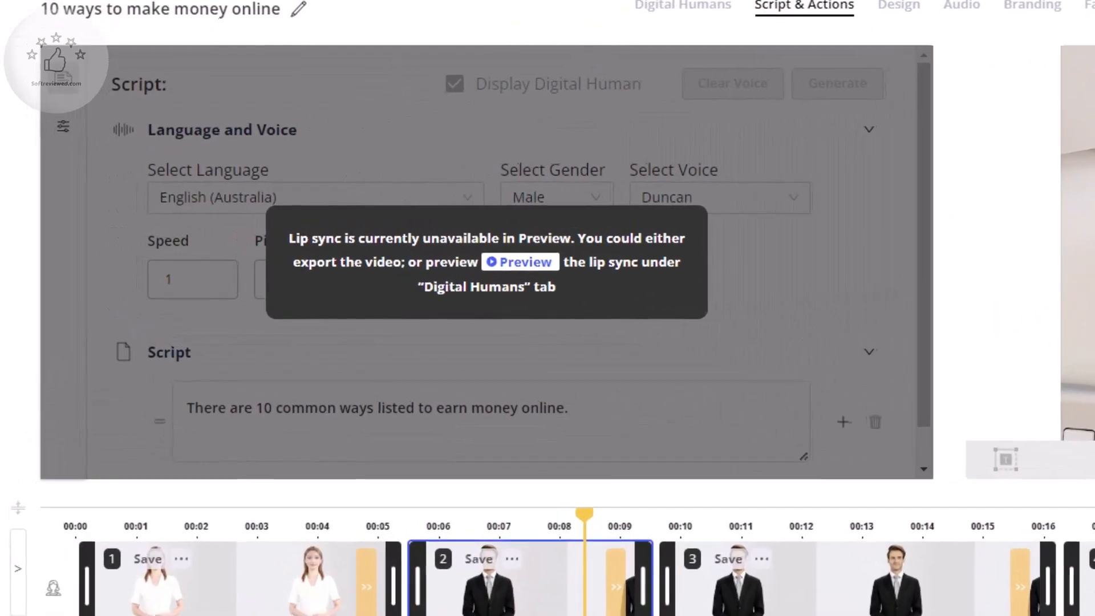
click(839, 352)
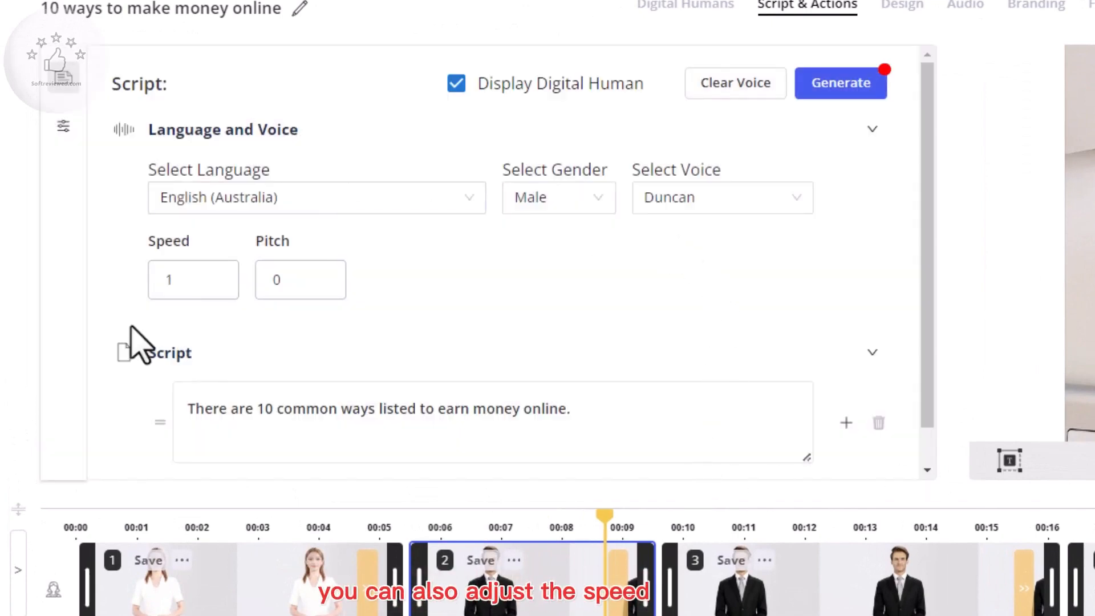
Set the second scene's voice speed to 1.2
click(174, 295)
drag(383, 348, 476, 349)
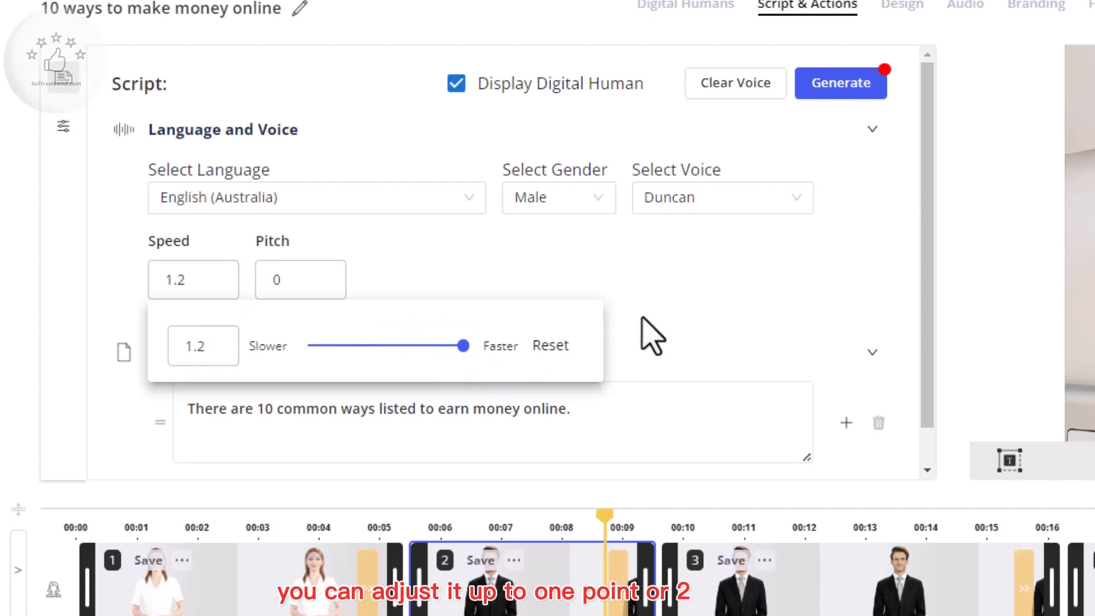
click(643, 315)
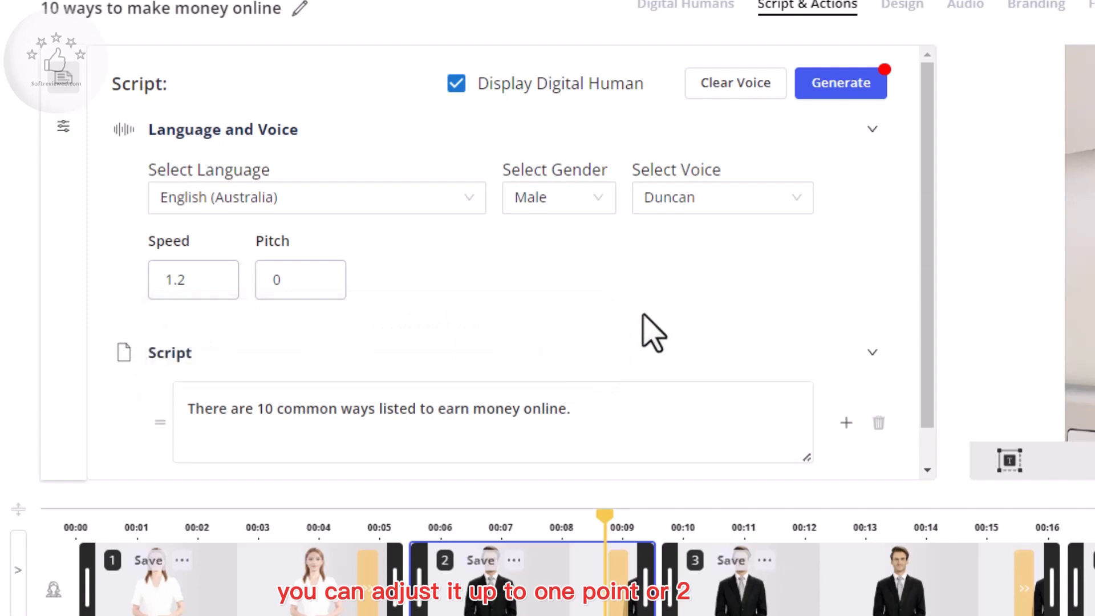
Regenerate the second scene's voice at the new speed and preview its playback from the start of the scene
click(860, 85)
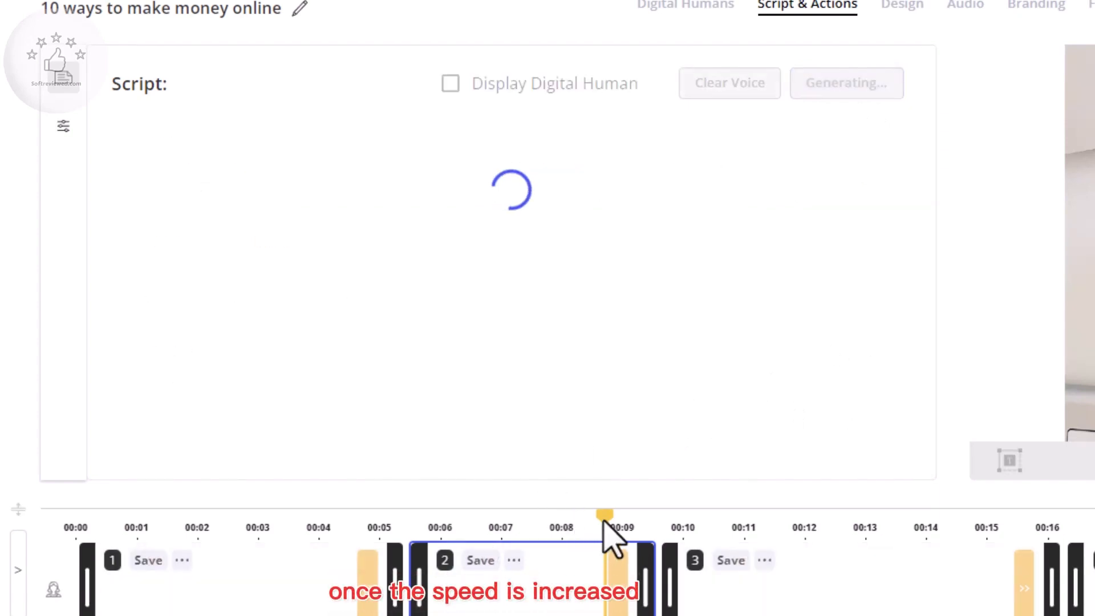
drag(604, 520, 425, 532)
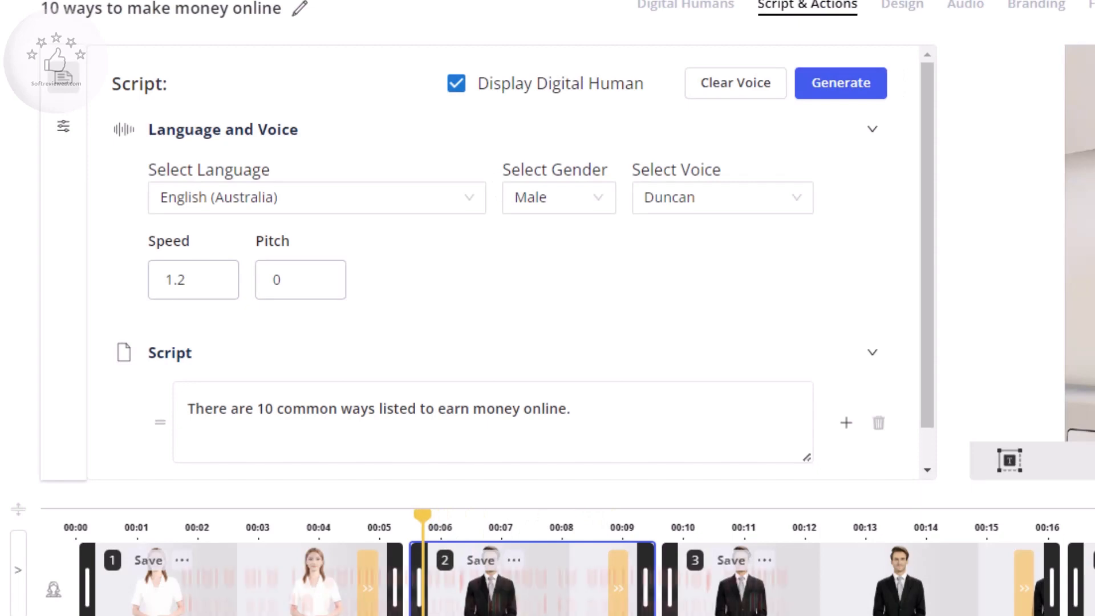
key(space)
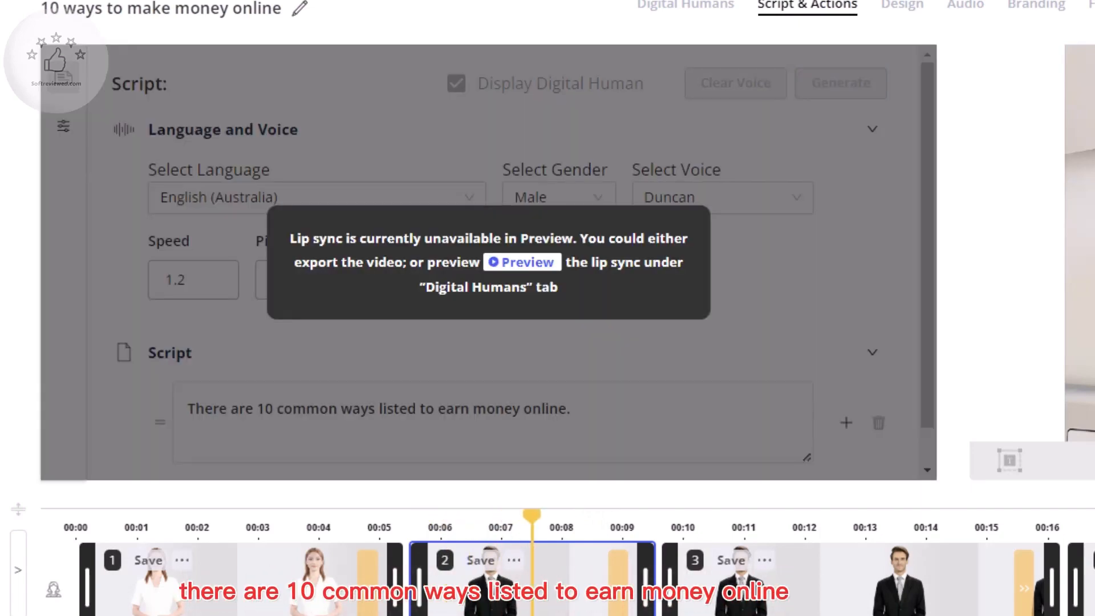
key(space)
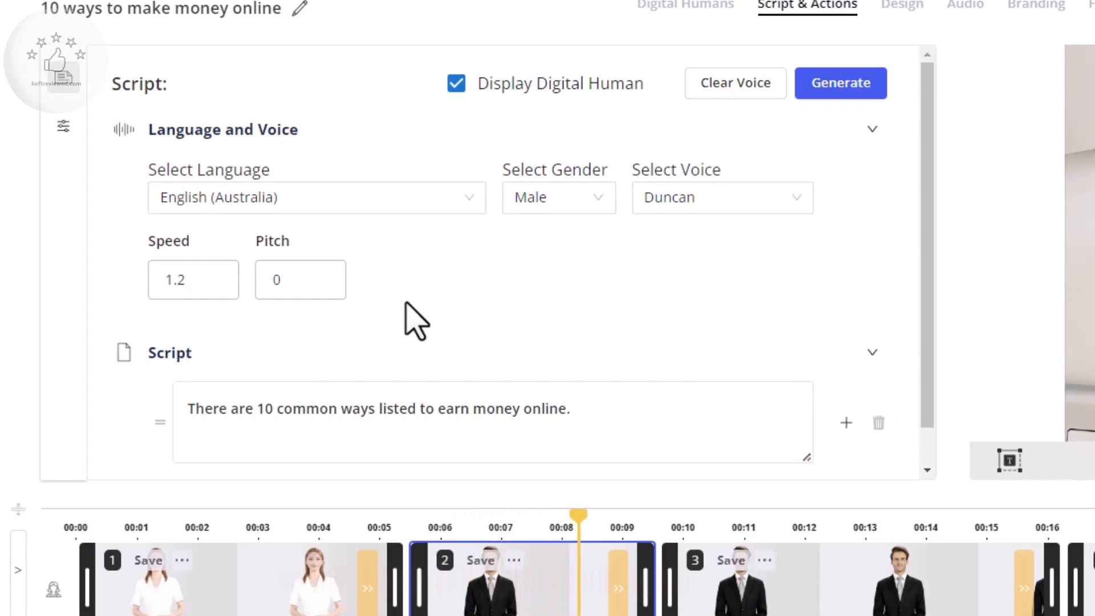
Set the second scene's voice pitch to 1, regenerate the voice and preview it
click(293, 286)
drag(488, 345, 726, 345)
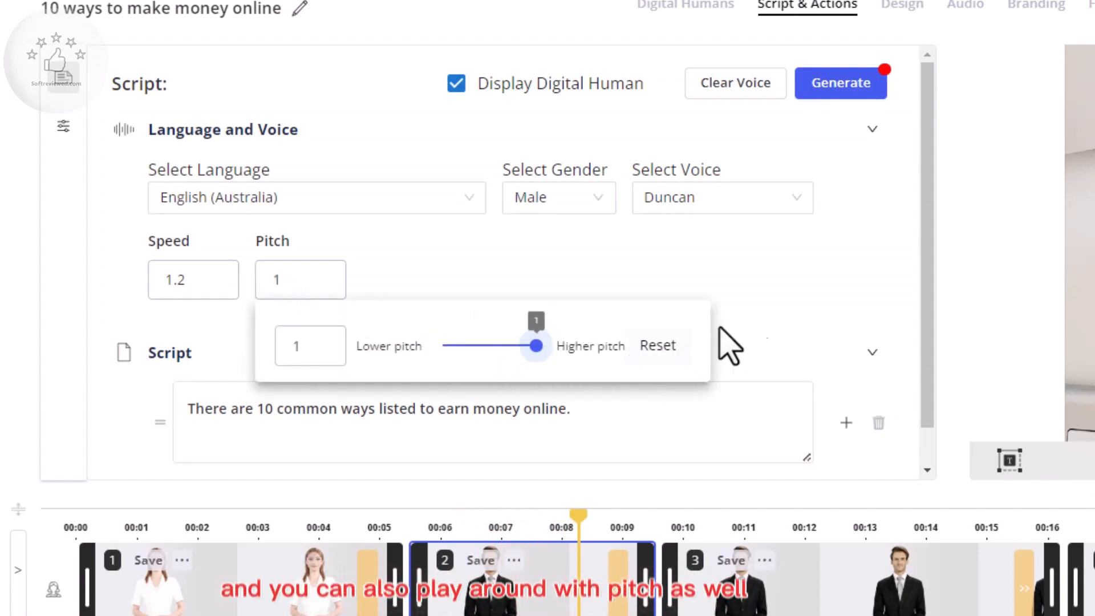
click(810, 288)
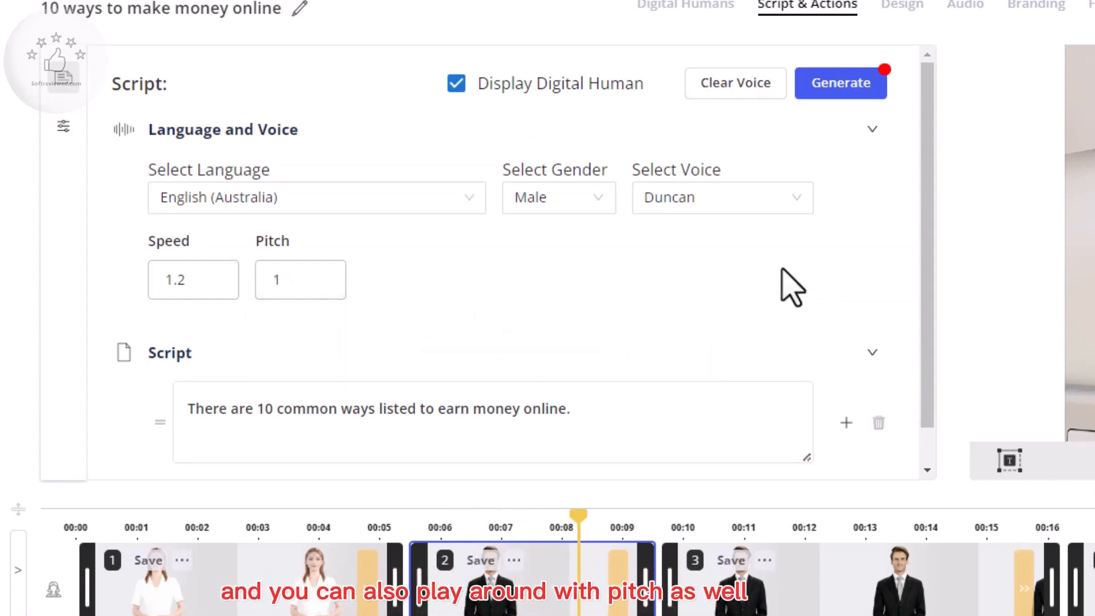
click(844, 87)
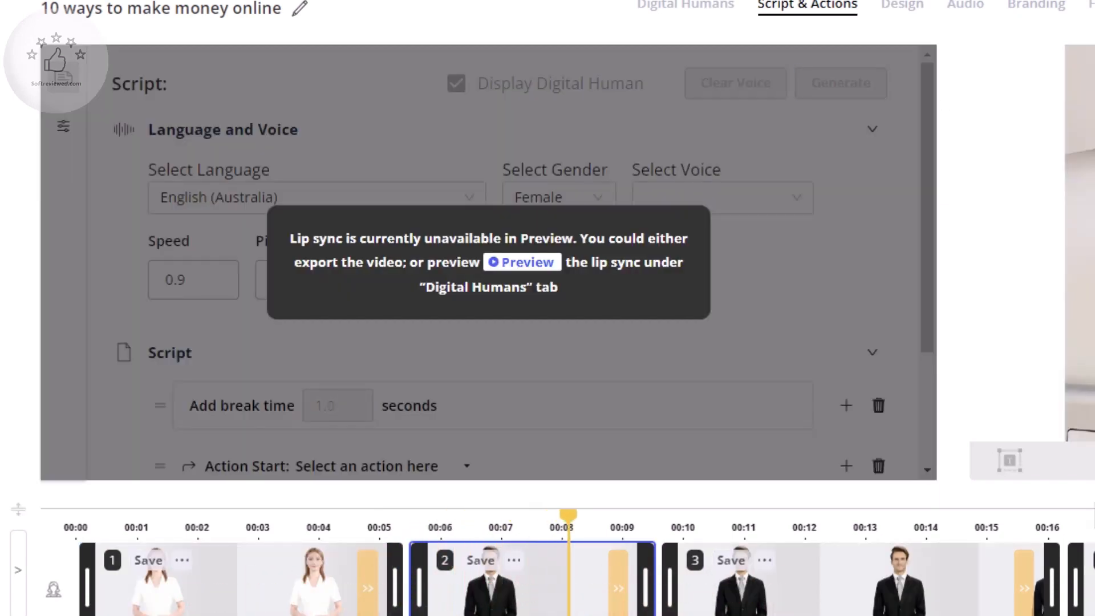
click(606, 362)
Reset the second scene's voice pitch to 0
click(295, 288)
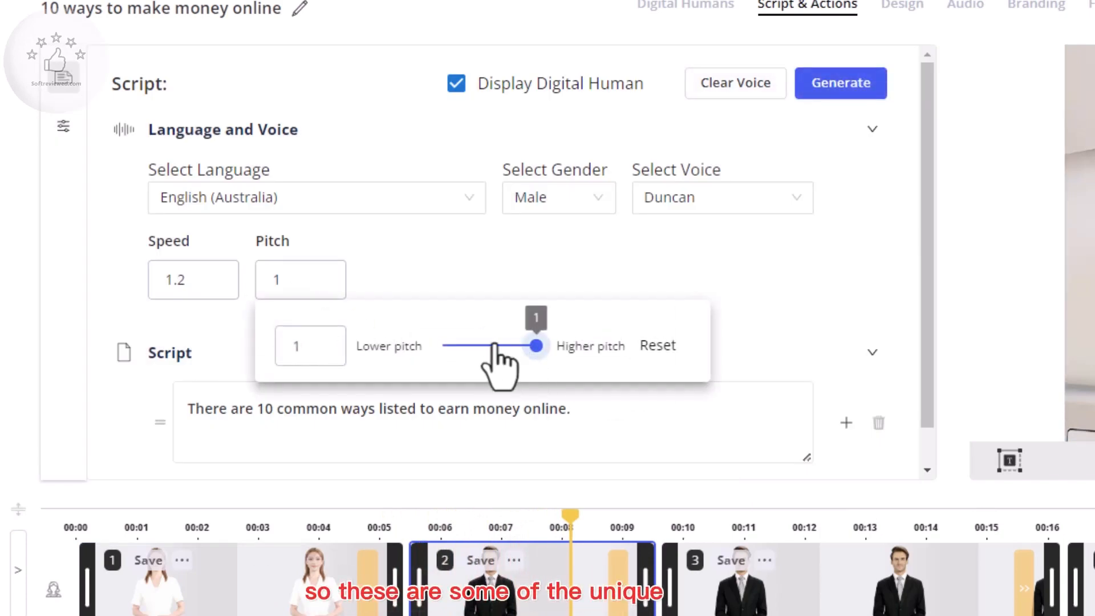
drag(533, 345, 494, 345)
click(656, 346)
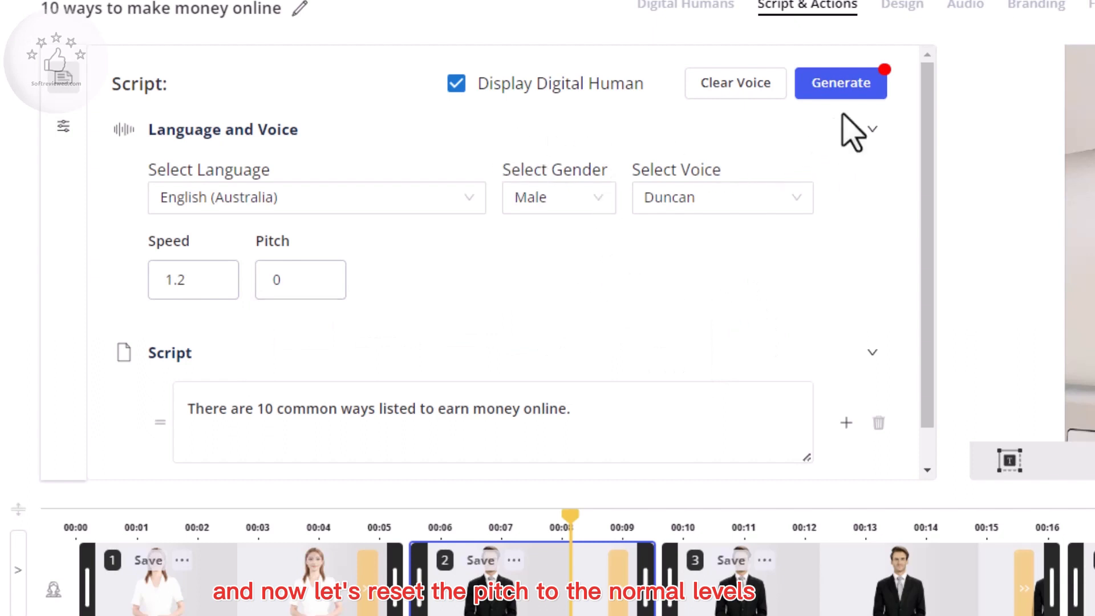
Add a break time of 2.0 seconds after the second scene's script text
scroll(648, 278, down, 1)
scroll(674, 292, up, 1)
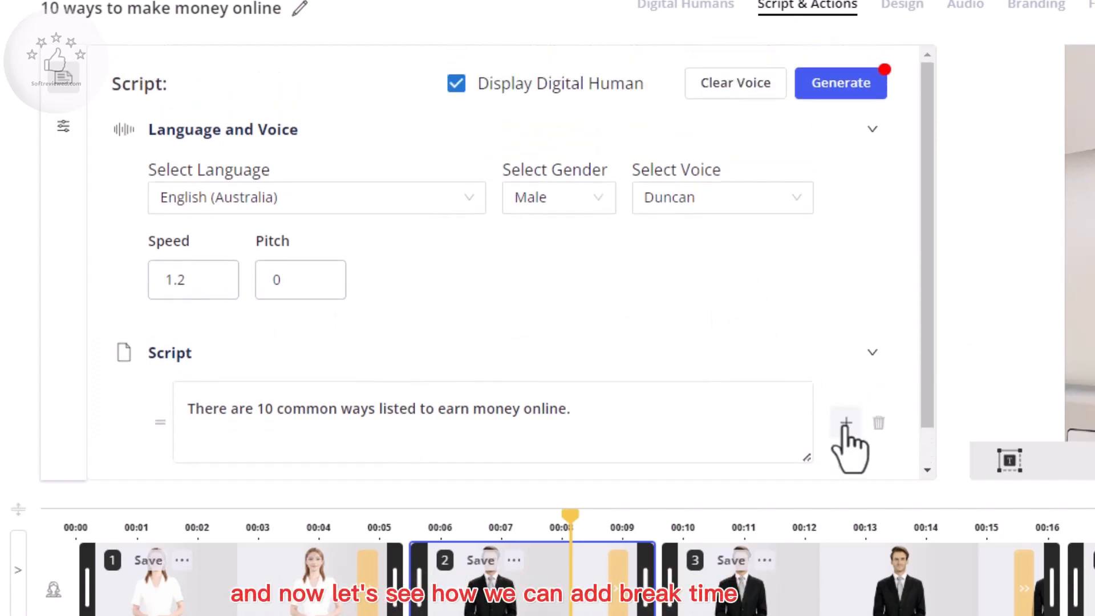
click(846, 425)
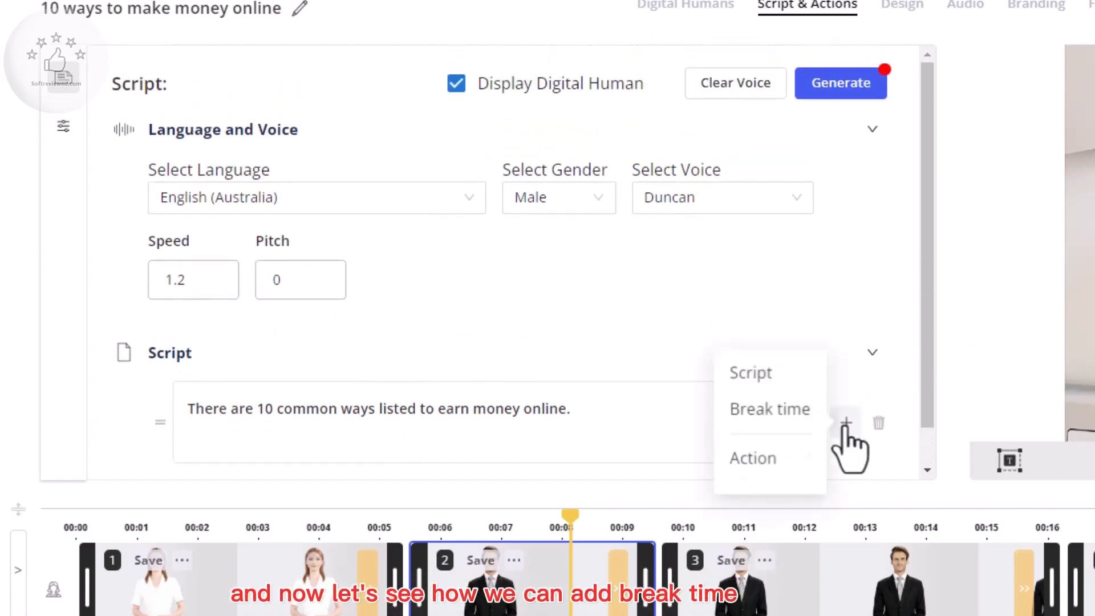
click(753, 414)
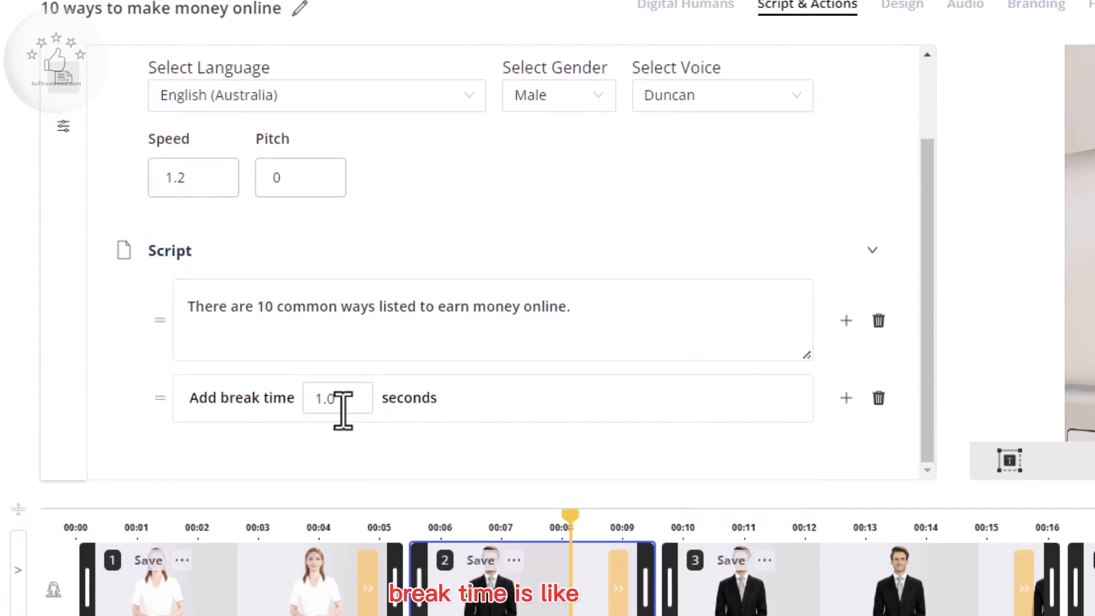
click(343, 410)
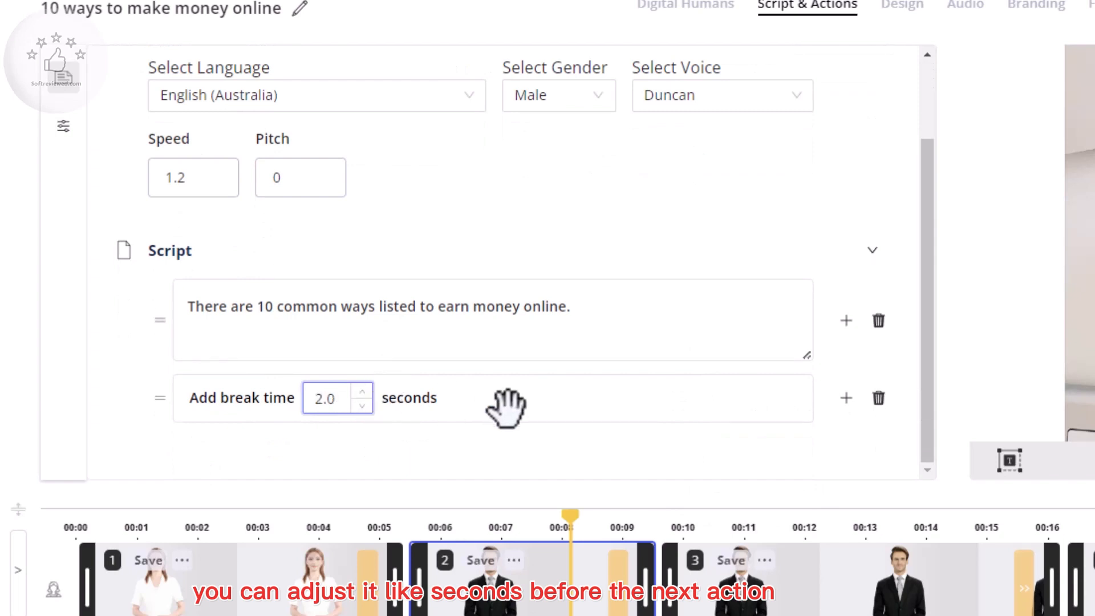
Add two empty script blocks below the break time in the second scene
click(846, 398)
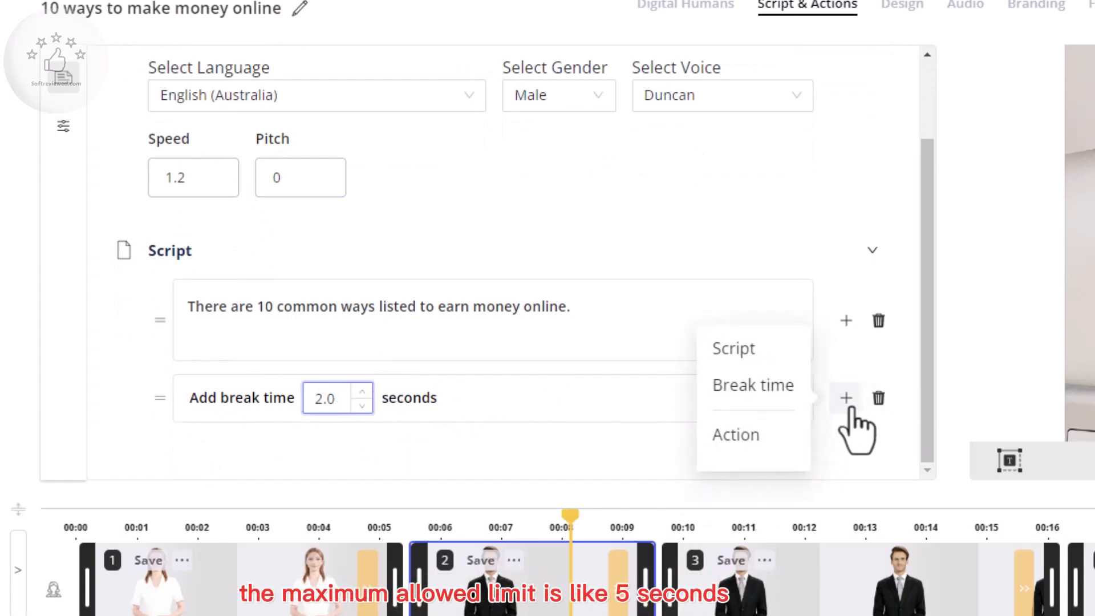
click(757, 353)
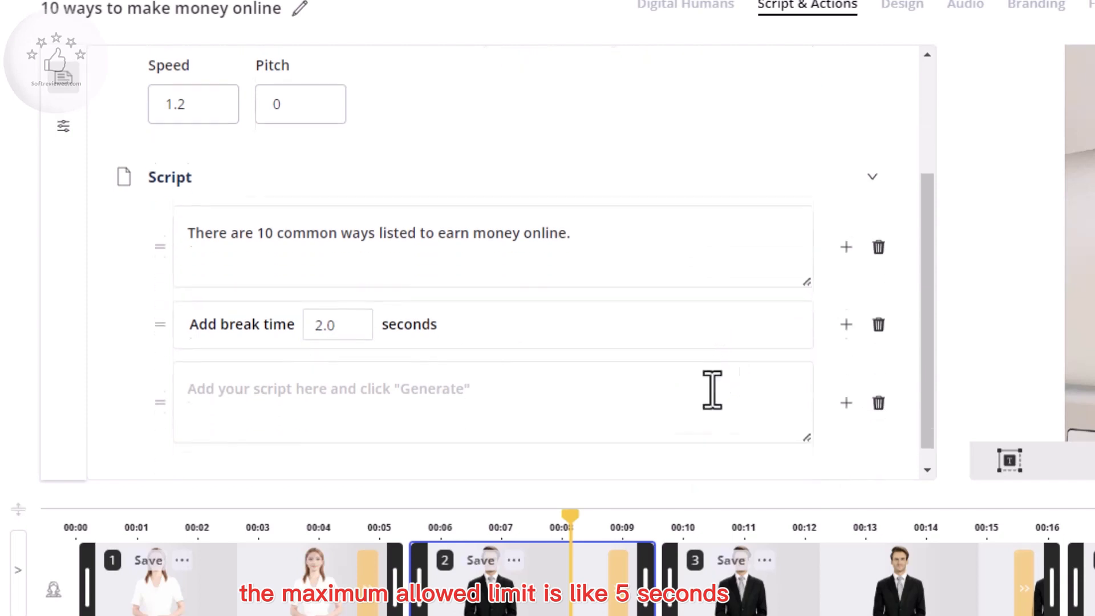
click(846, 381)
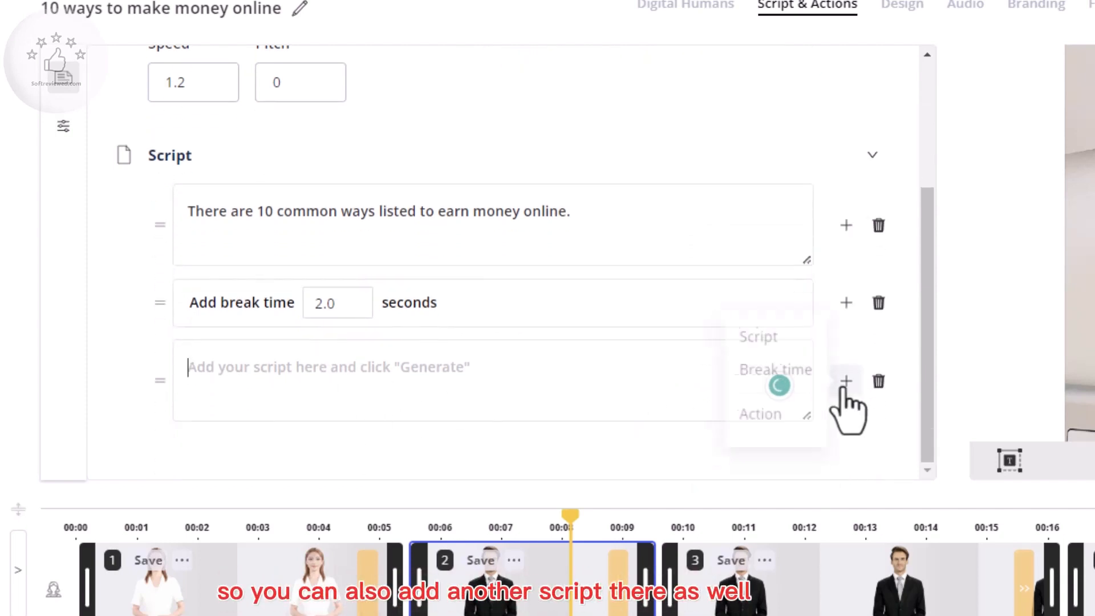
click(764, 333)
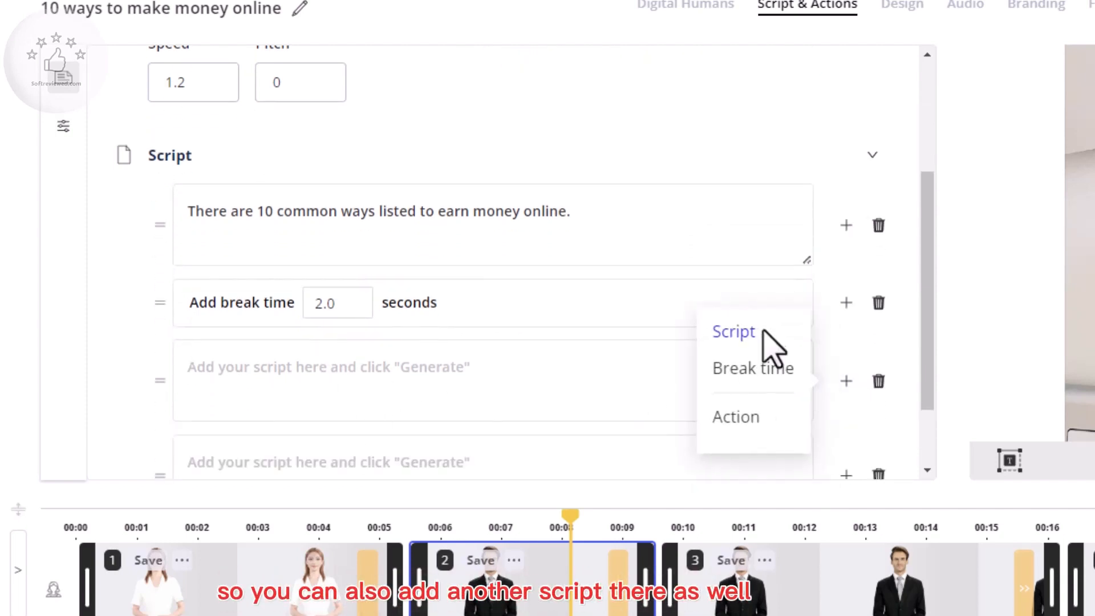
Delete both empty script blocks below the break time, confirming each deletion
click(879, 475)
click(321, 366)
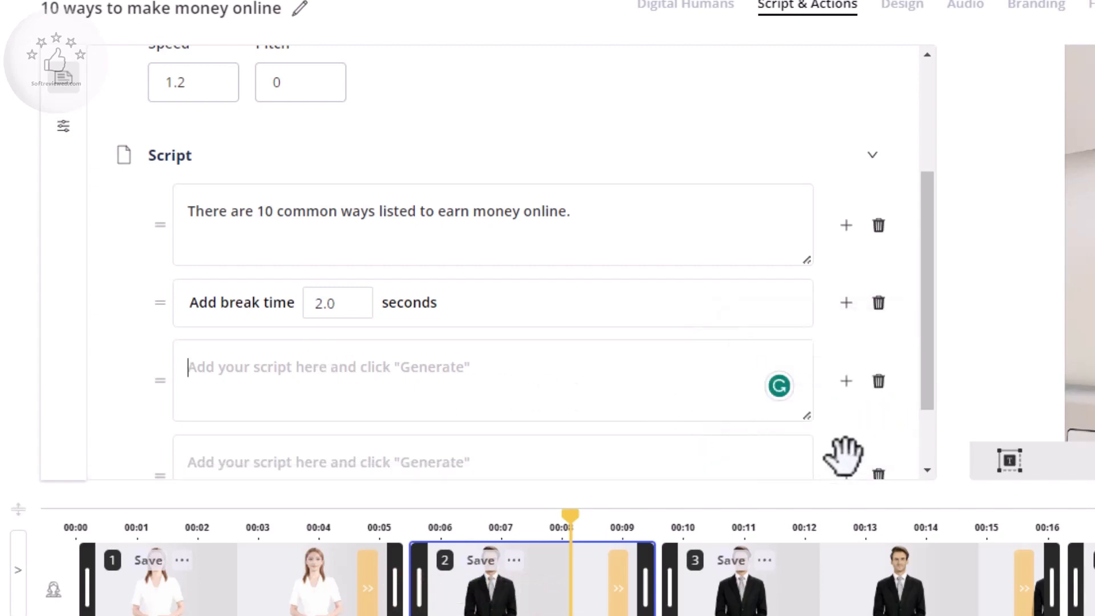
click(880, 471)
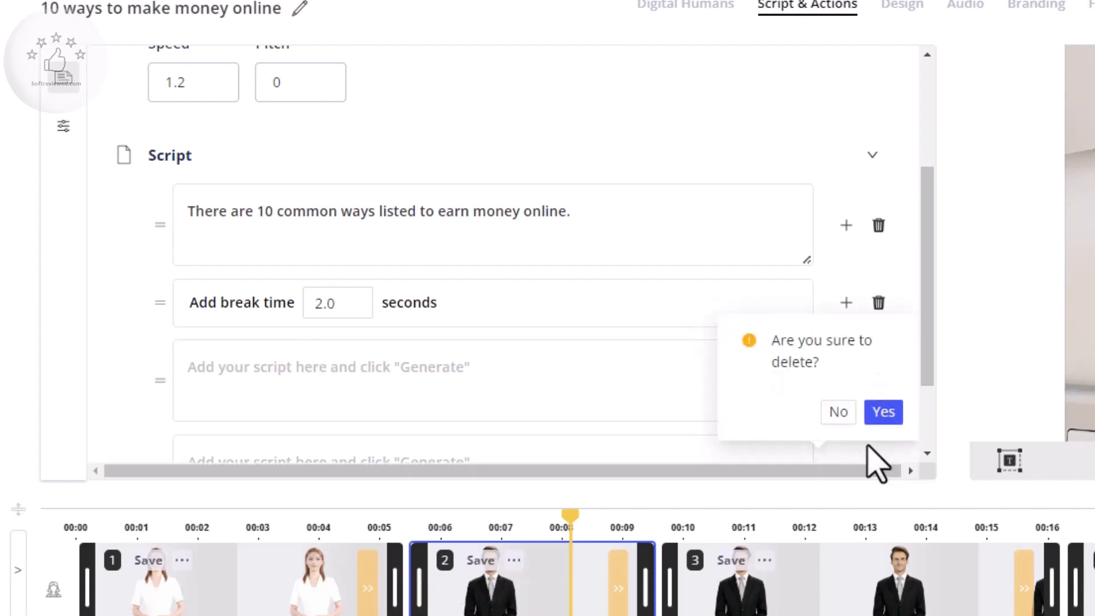
click(881, 416)
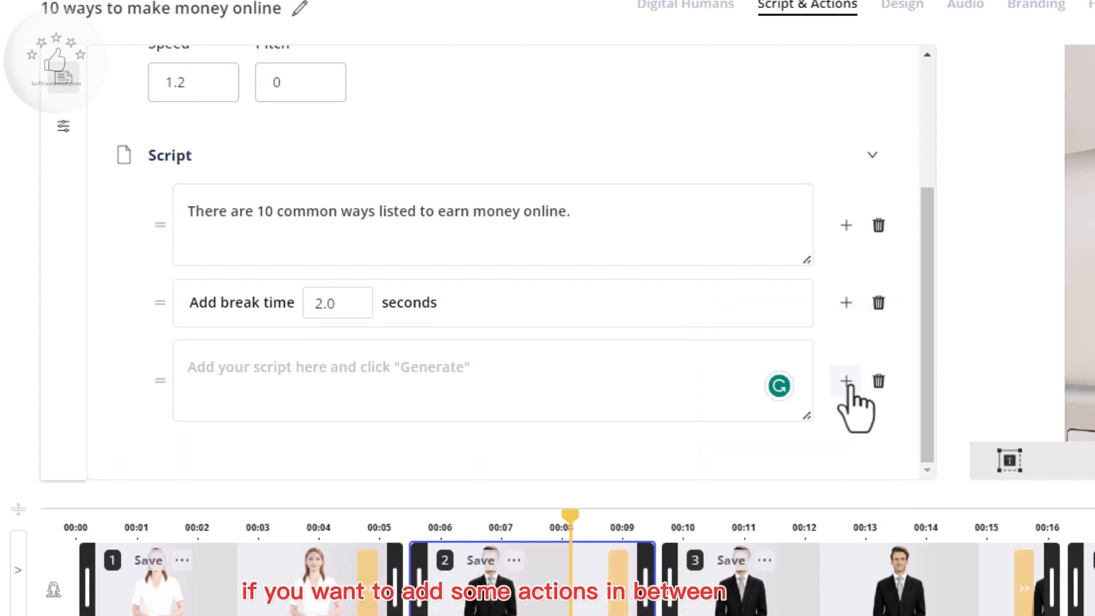
click(878, 381)
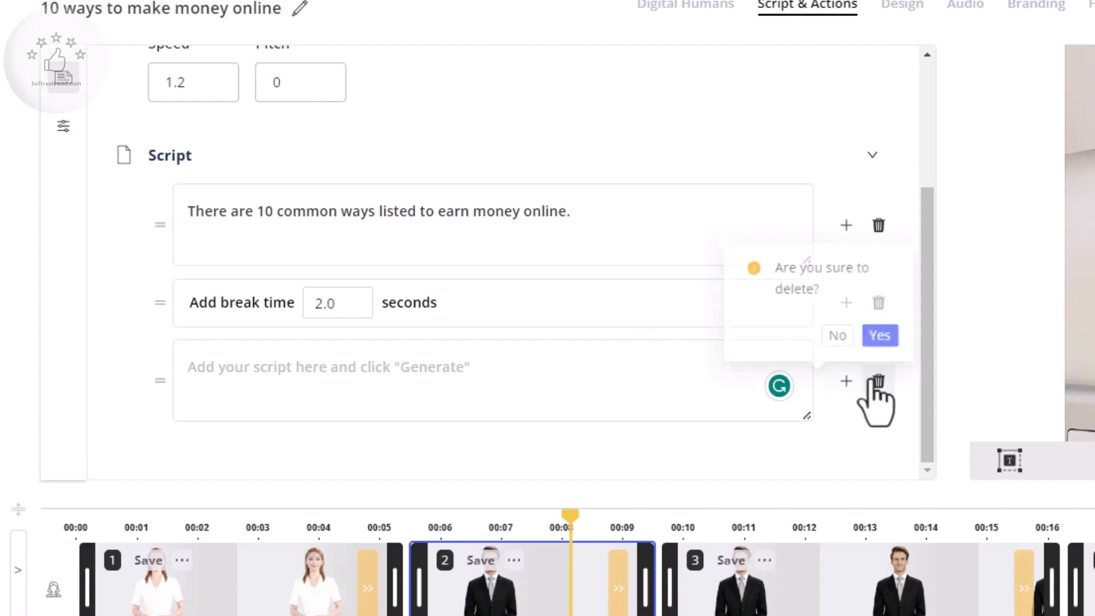
click(881, 315)
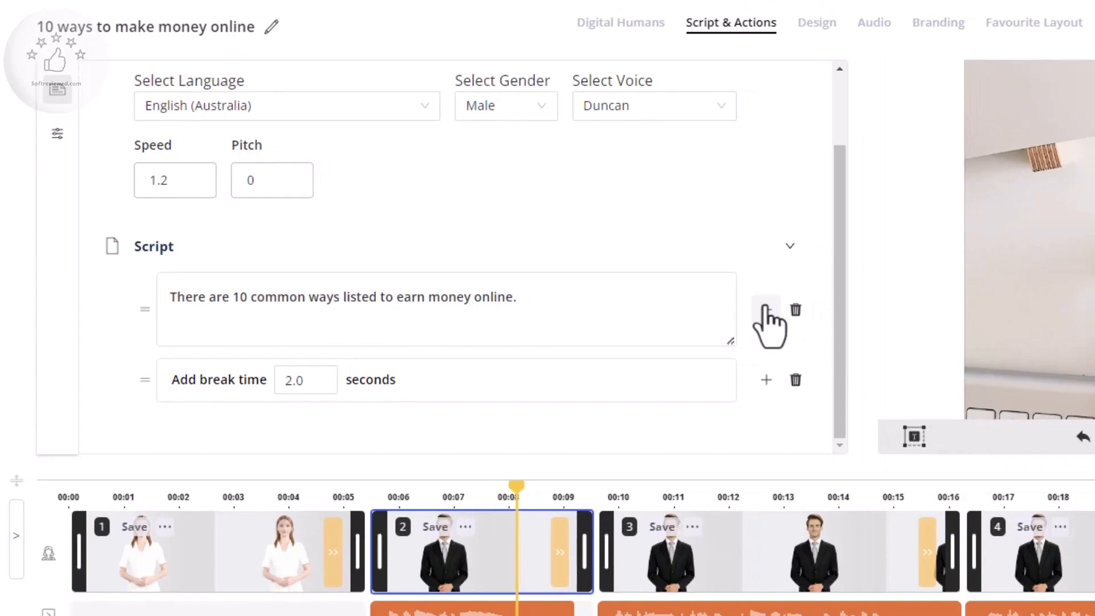
Insert an action before the second scene's script text and choose the 'This and That' Sign gesture
click(846, 321)
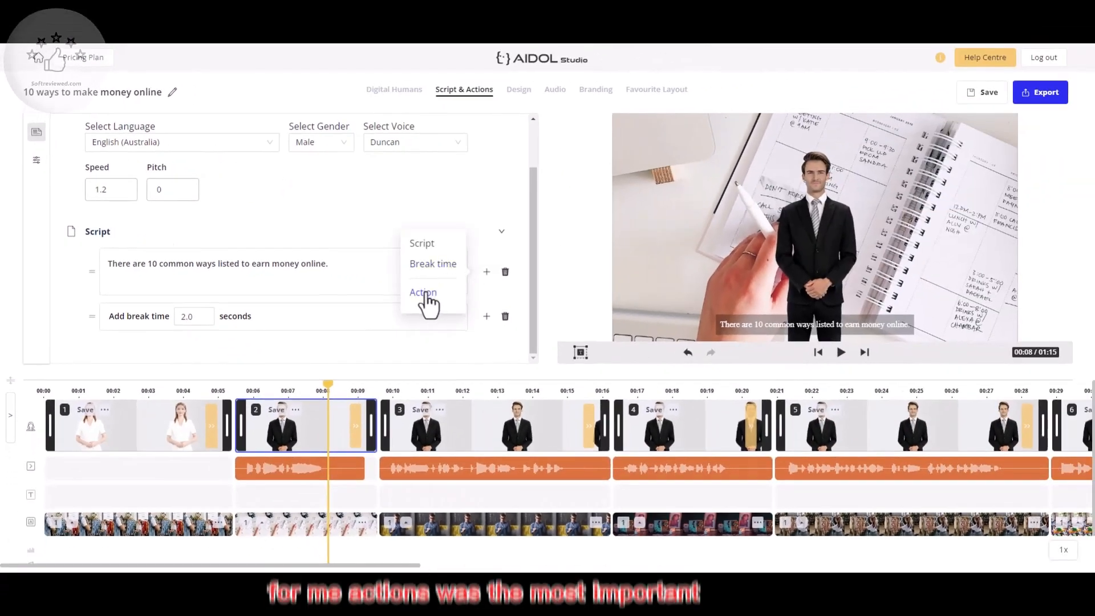
click(424, 292)
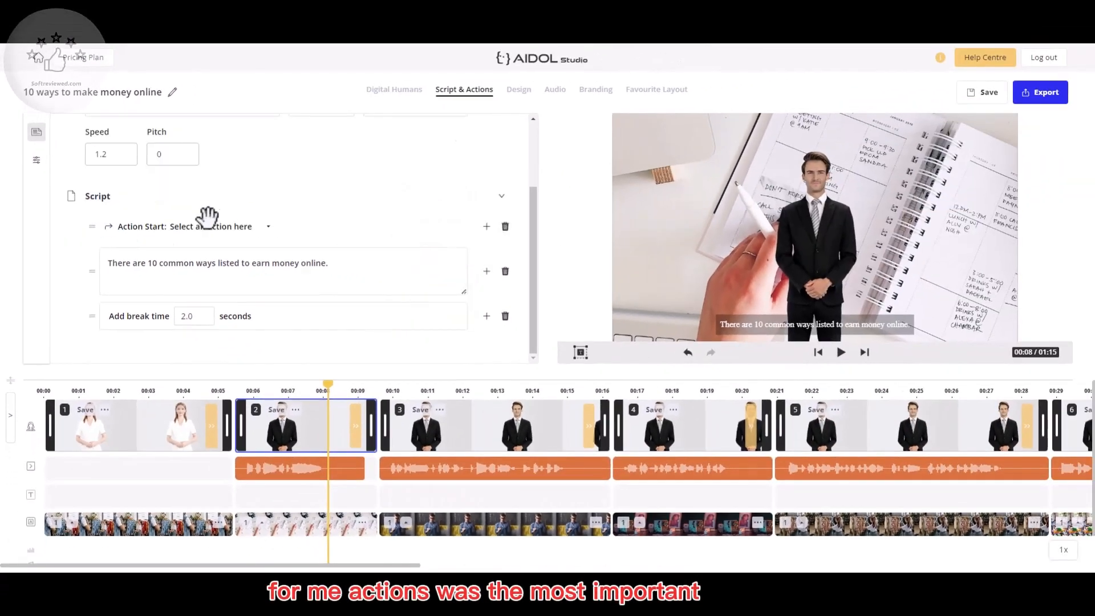
click(259, 229)
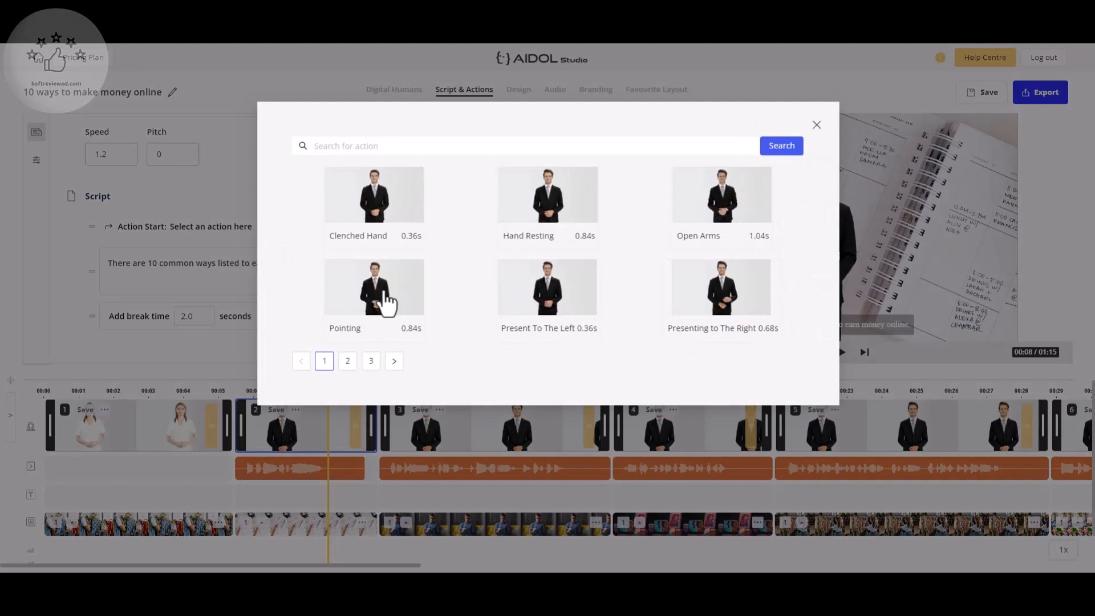
click(371, 360)
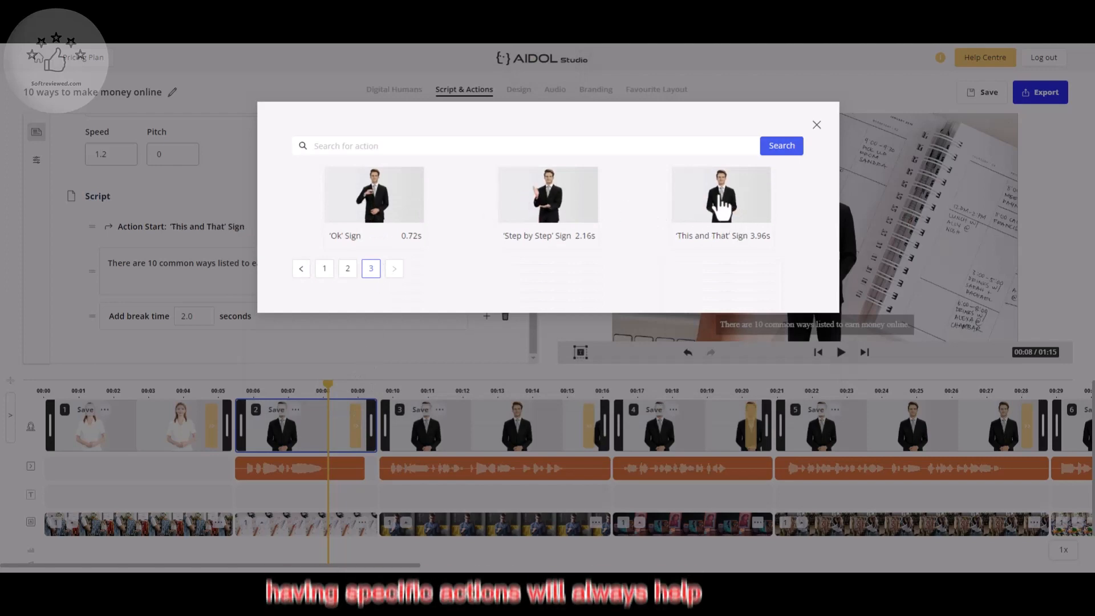
click(727, 210)
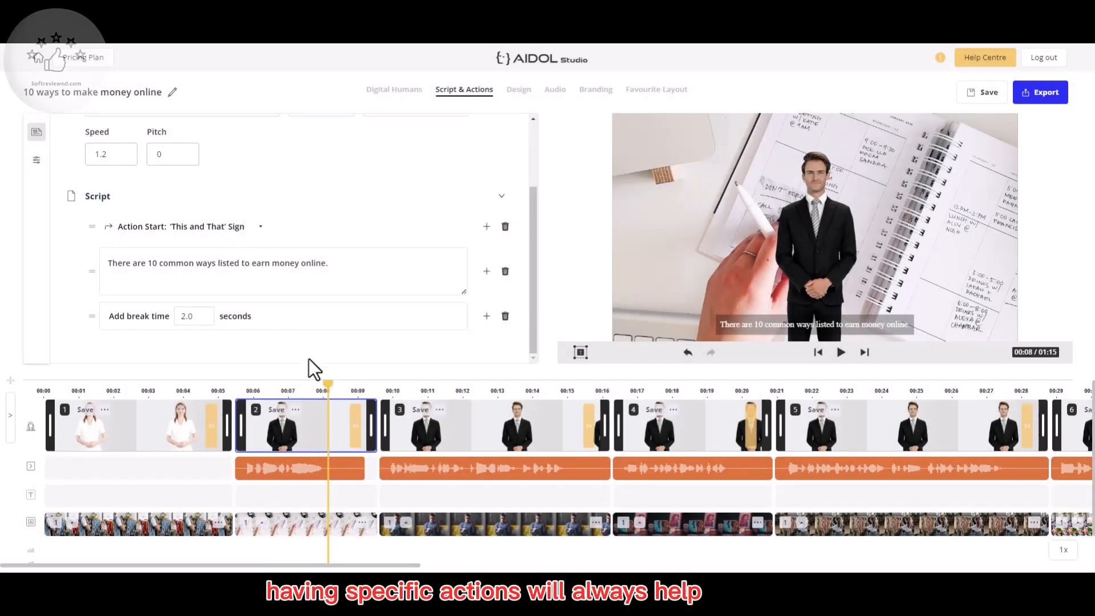
Regenerate the second scene with its new action and break time, and place the playhead at the scene's start
scroll(423, 301, up, 2)
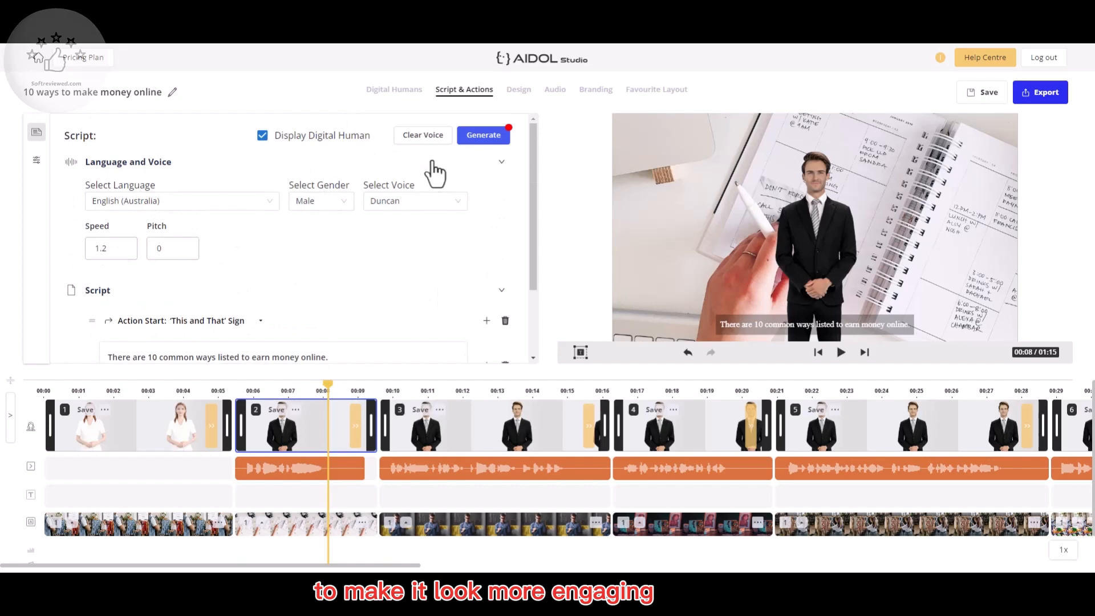
click(481, 137)
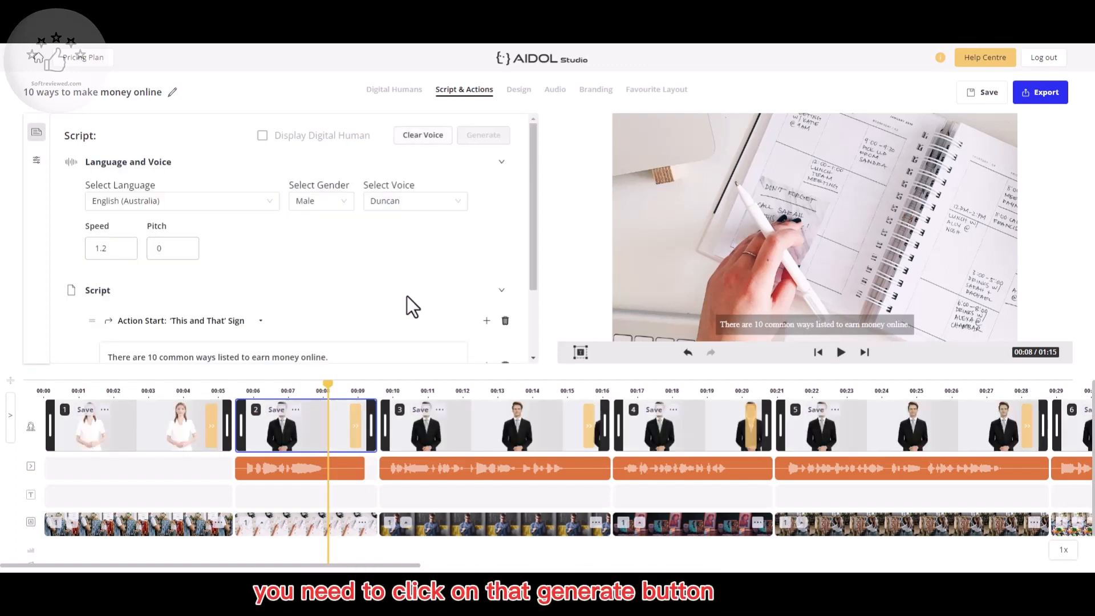
click(240, 385)
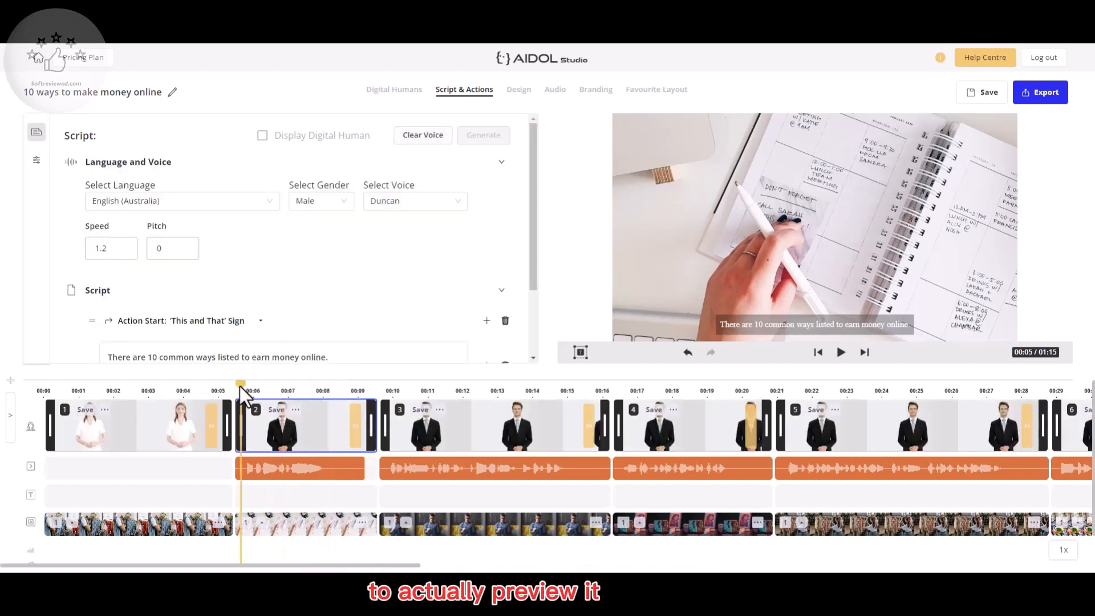
click(233, 389)
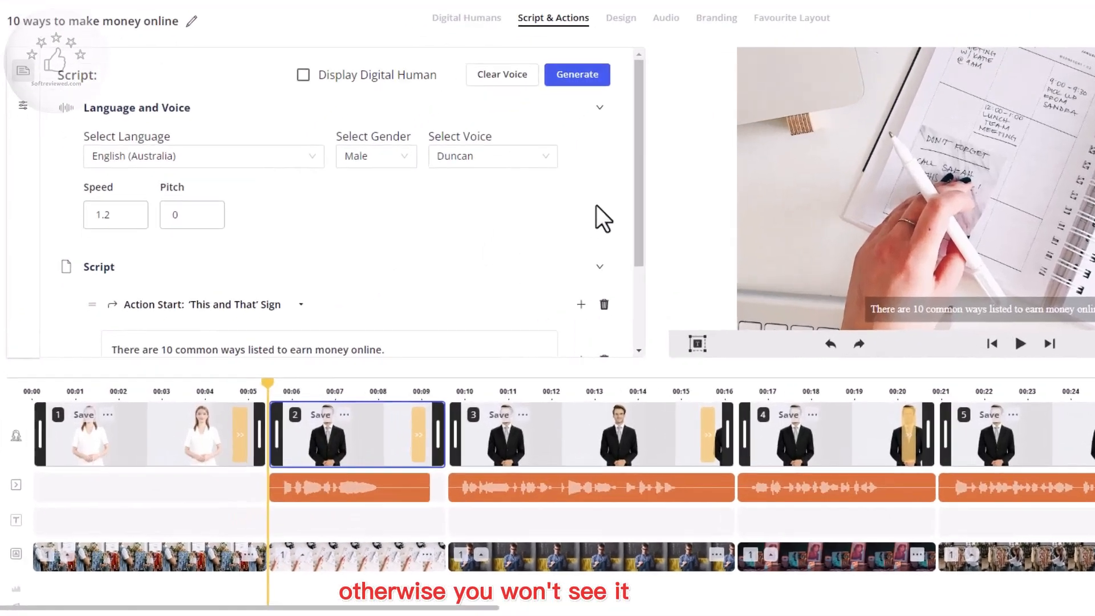
Play the second scene to preview the avatar's gesture, returning to the scene's start to watch it again
scroll(504, 234, down, 2)
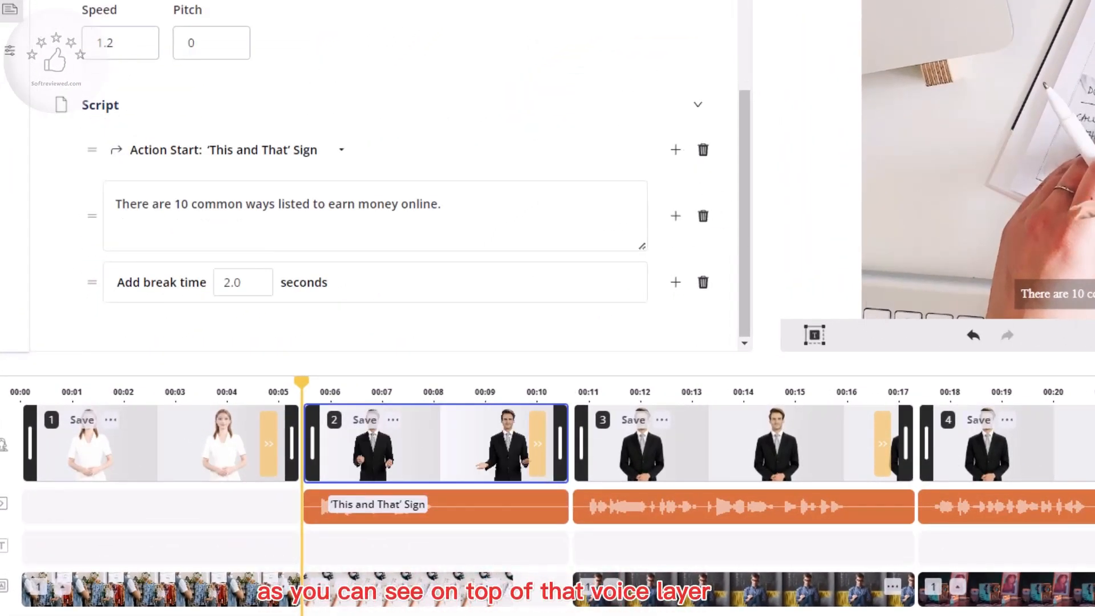
key(space)
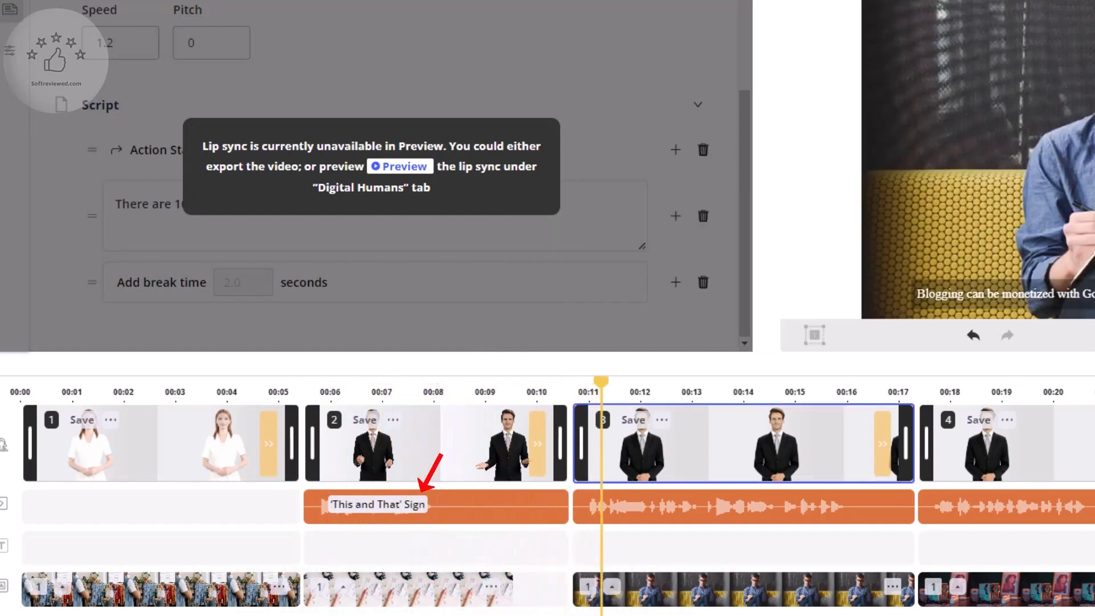
key(space)
drag(609, 382, 303, 372)
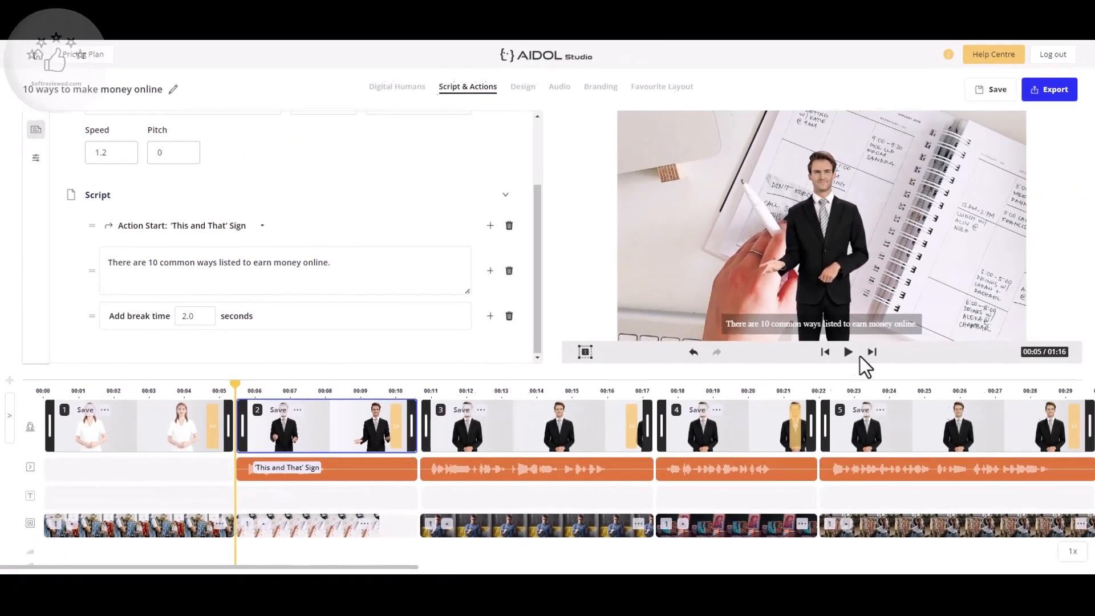
click(1084, 340)
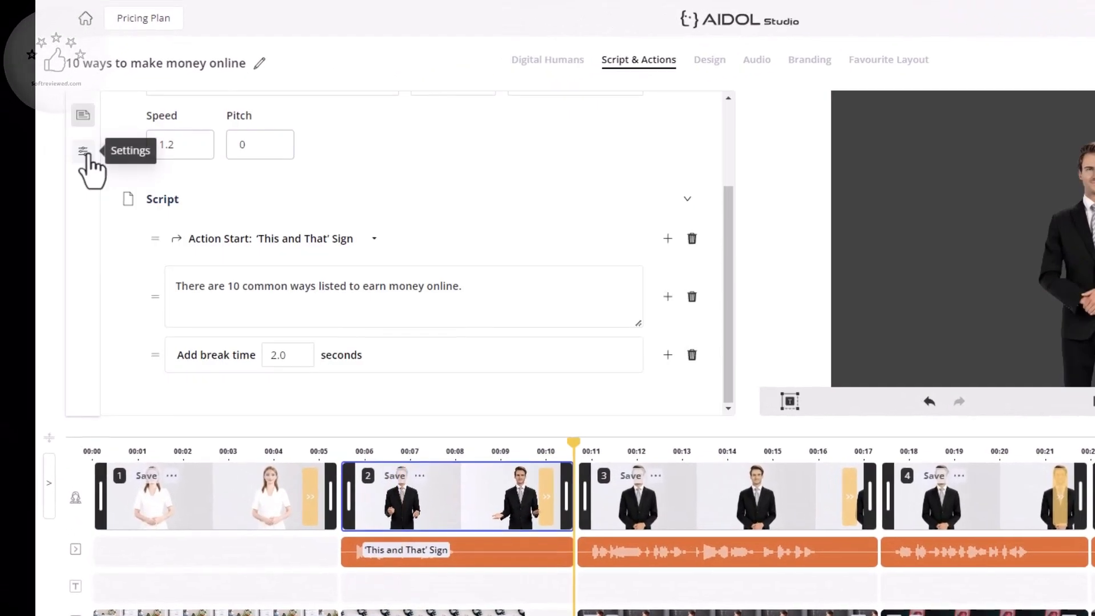
Open the script settings and switch the second scene's subtitles off and back on, twice
click(63, 155)
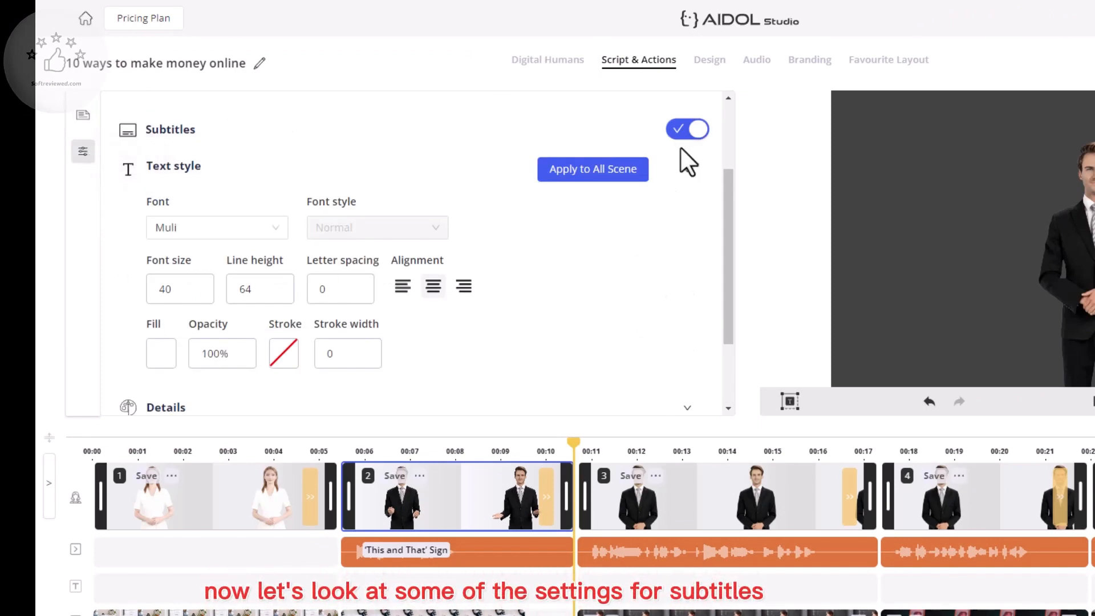
click(686, 130)
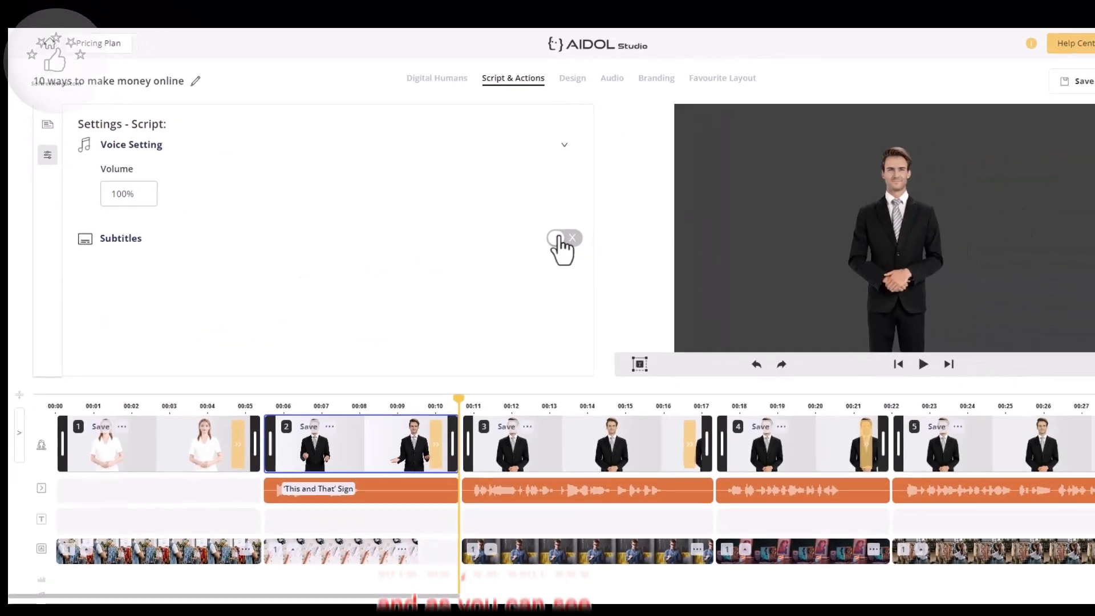
click(560, 239)
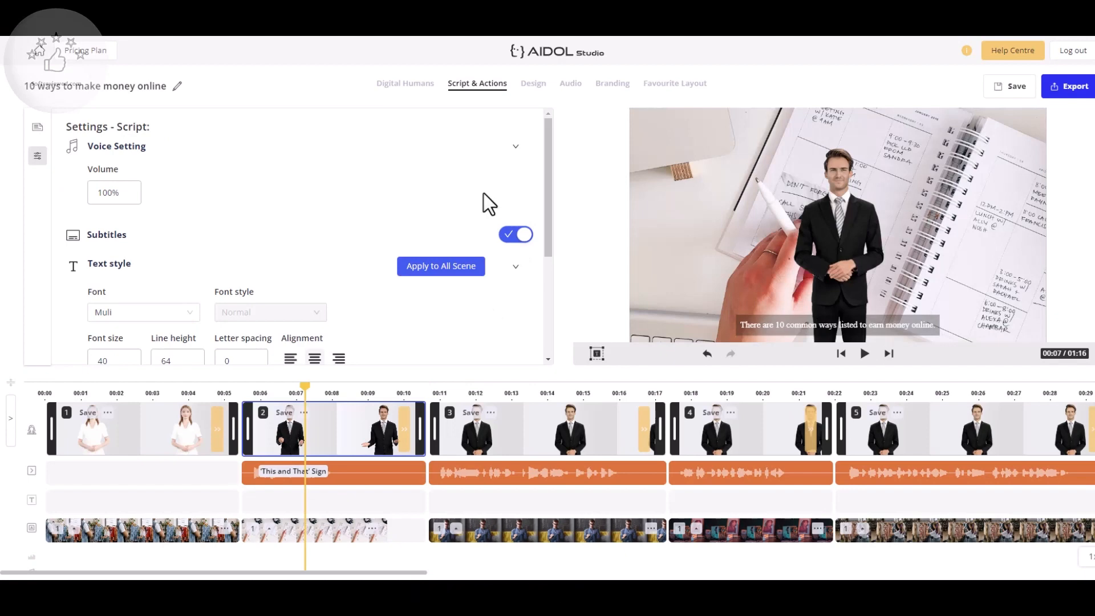
click(508, 238)
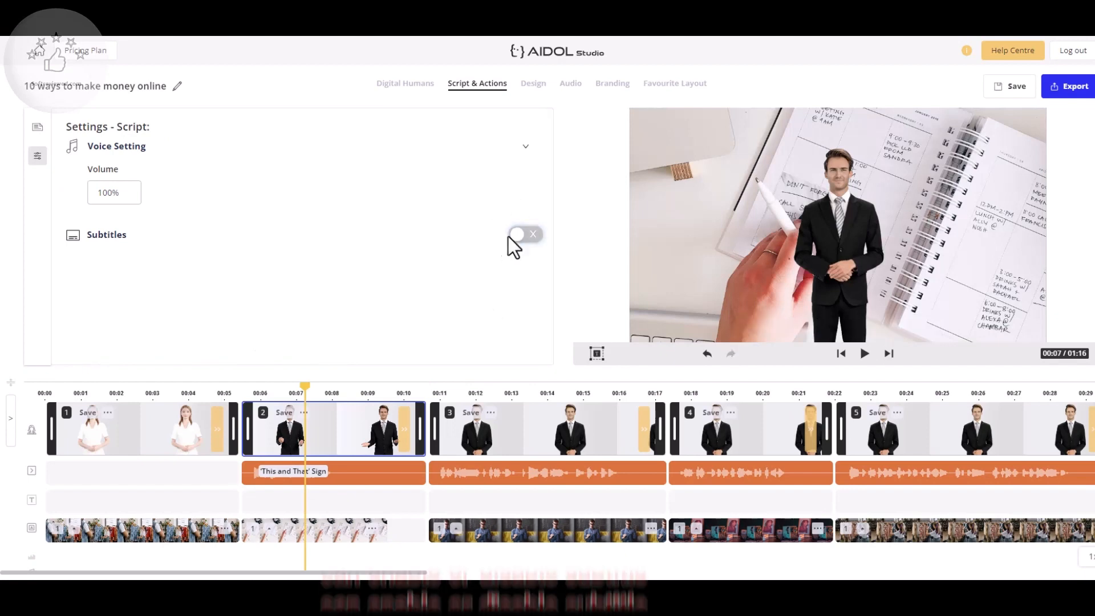
click(514, 238)
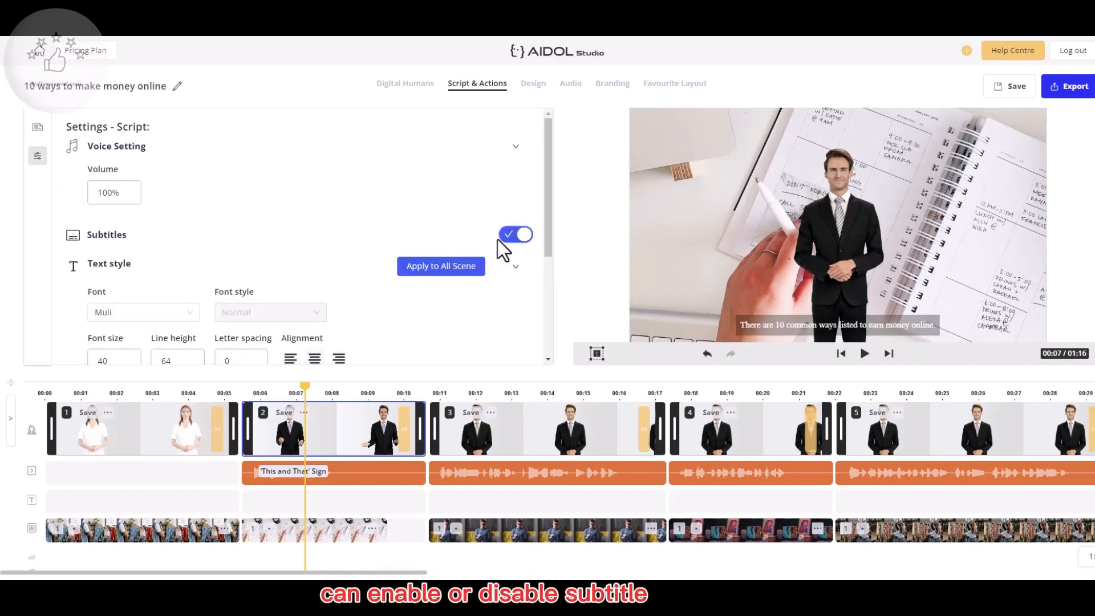
Set the second scene's subtitle font to Alfa Slab One
scroll(440, 239, down, 3)
scroll(439, 239, up, 1)
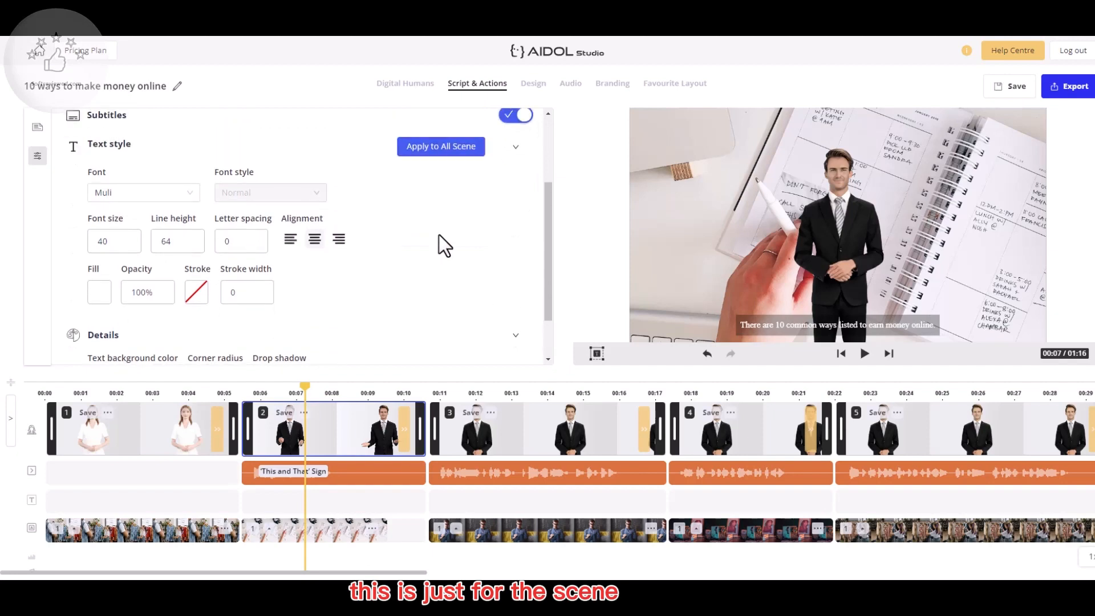
click(166, 203)
click(150, 282)
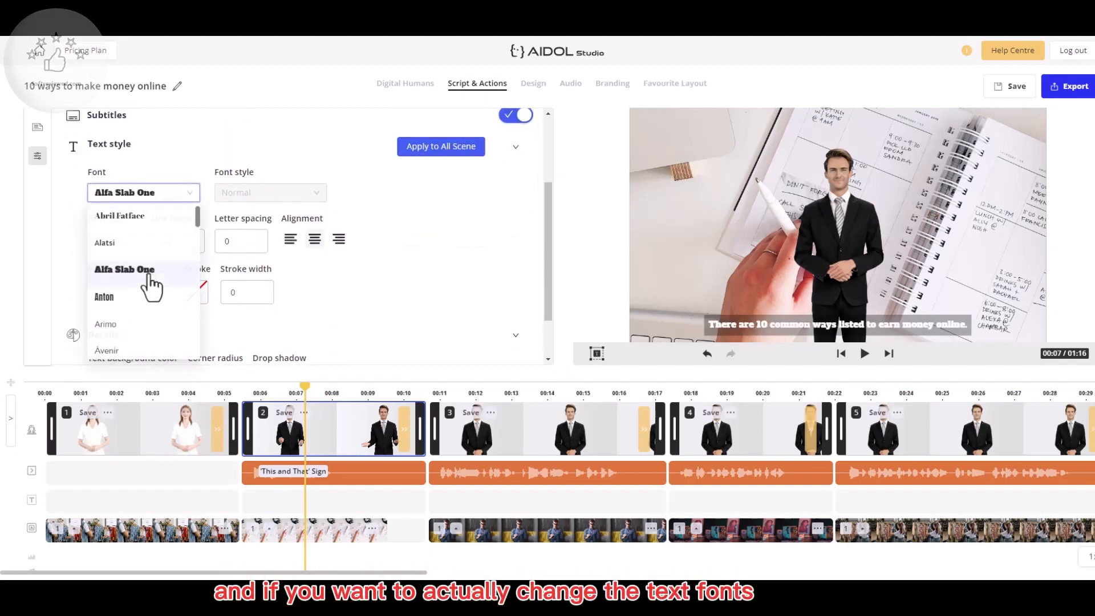
Look through the font list and set the second scene's subtitle font to Fredoka One
click(143, 192)
scroll(147, 306, down, 10)
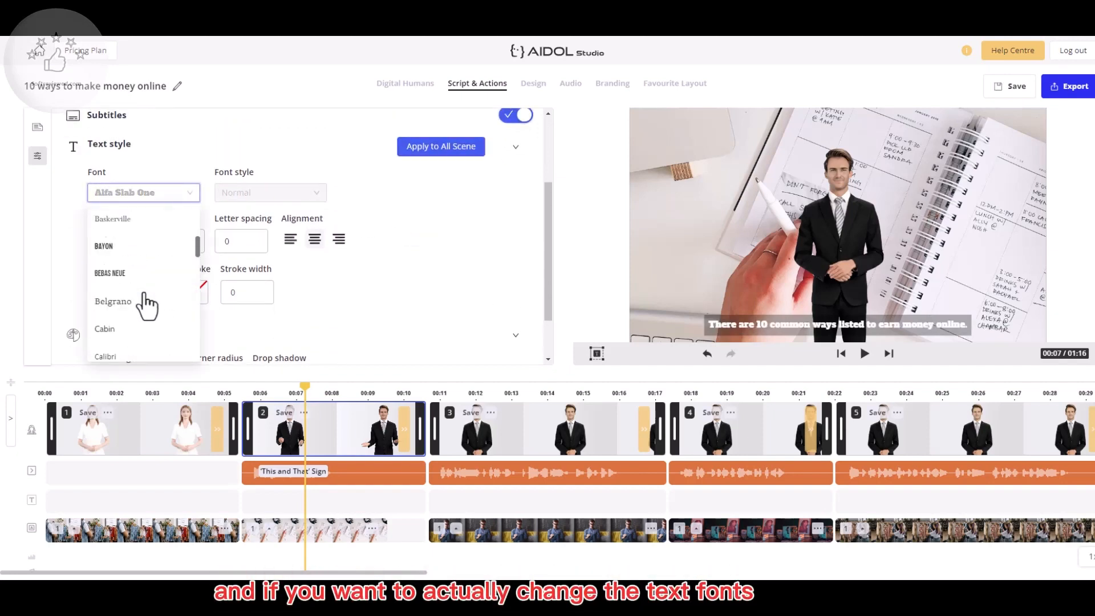
scroll(146, 301, up, 2)
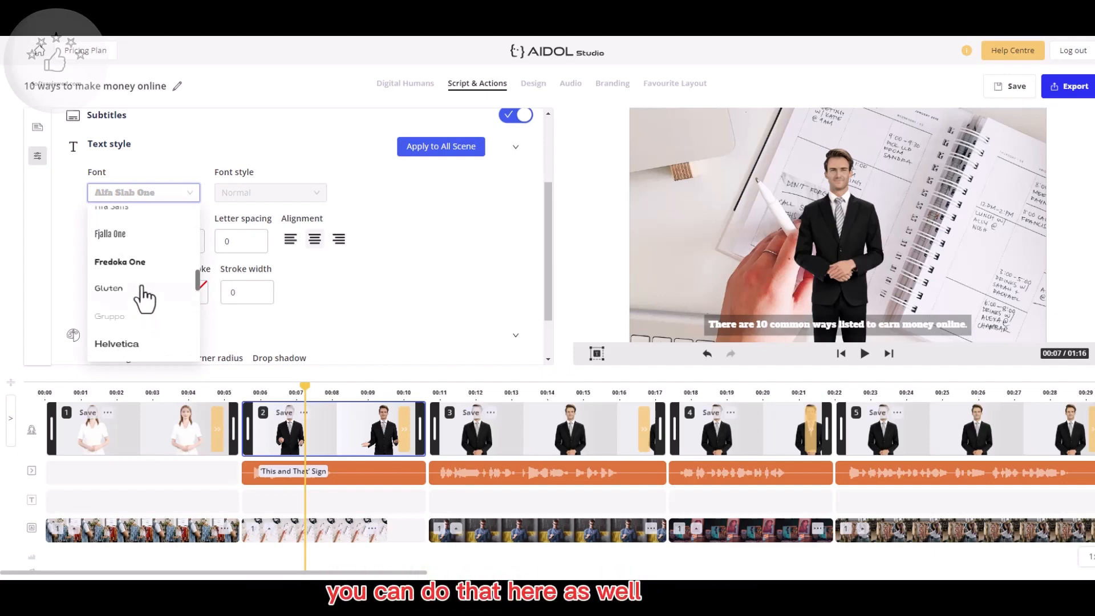
click(137, 263)
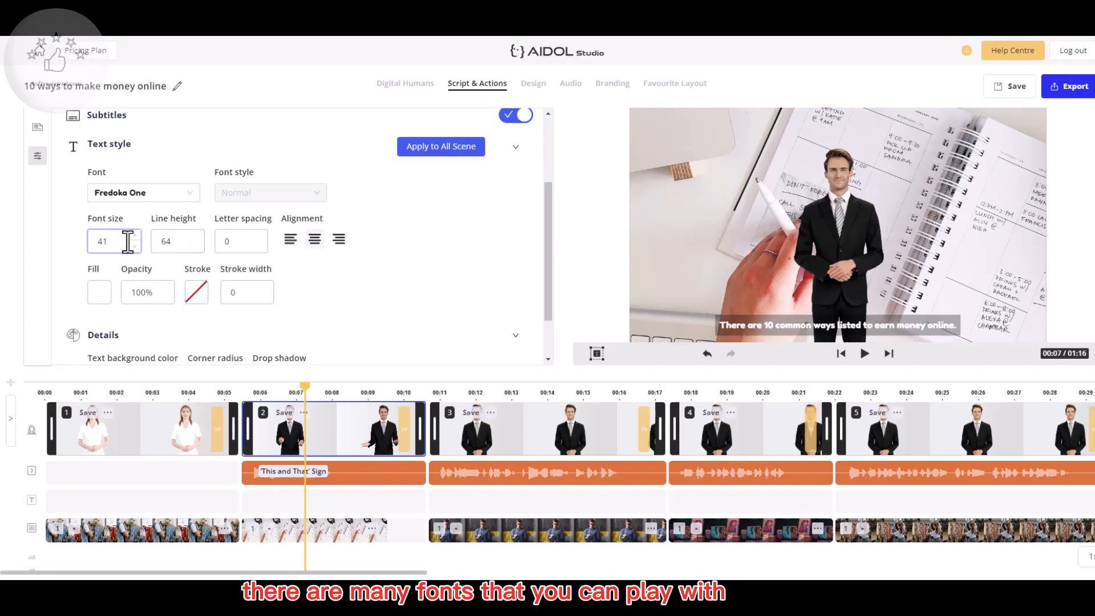
Set the subtitle text's font size to 47 and its line height to 60
click(135, 237)
click(135, 237)
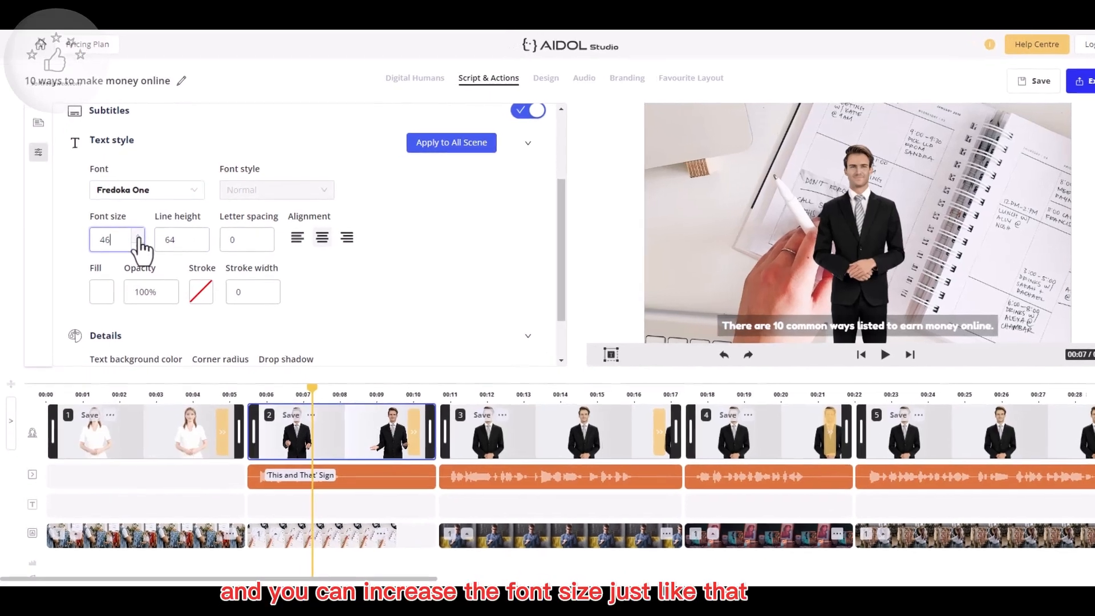
click(135, 236)
click(135, 236)
click(135, 237)
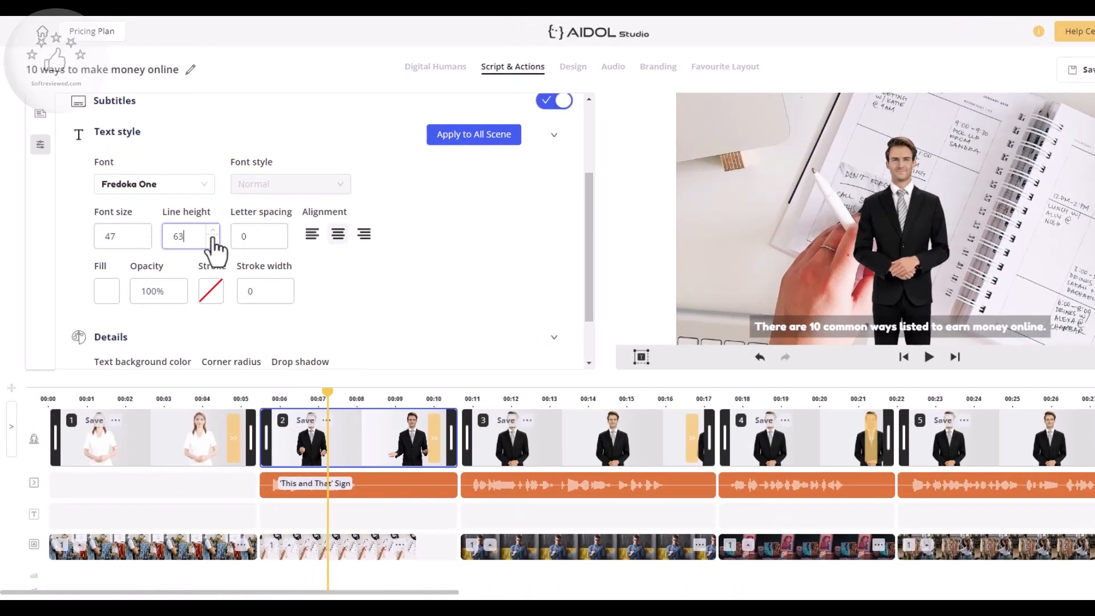
click(213, 239)
click(212, 239)
click(213, 240)
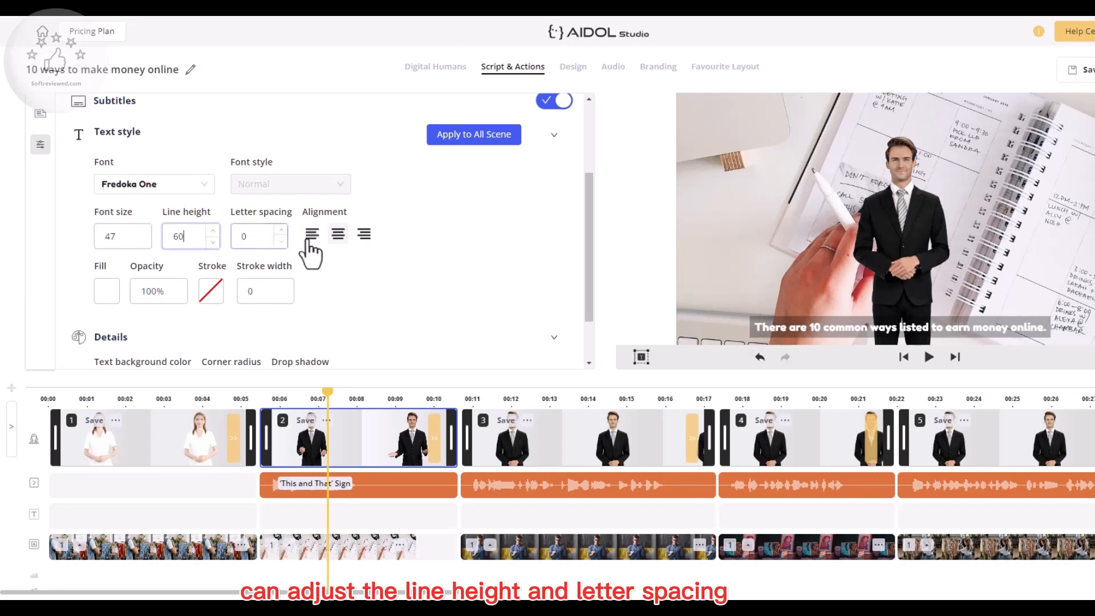
Try light pink and near-black as the subtitle text's fill colour, and settle on a very light, almost white shade
scroll(433, 211, down, 2)
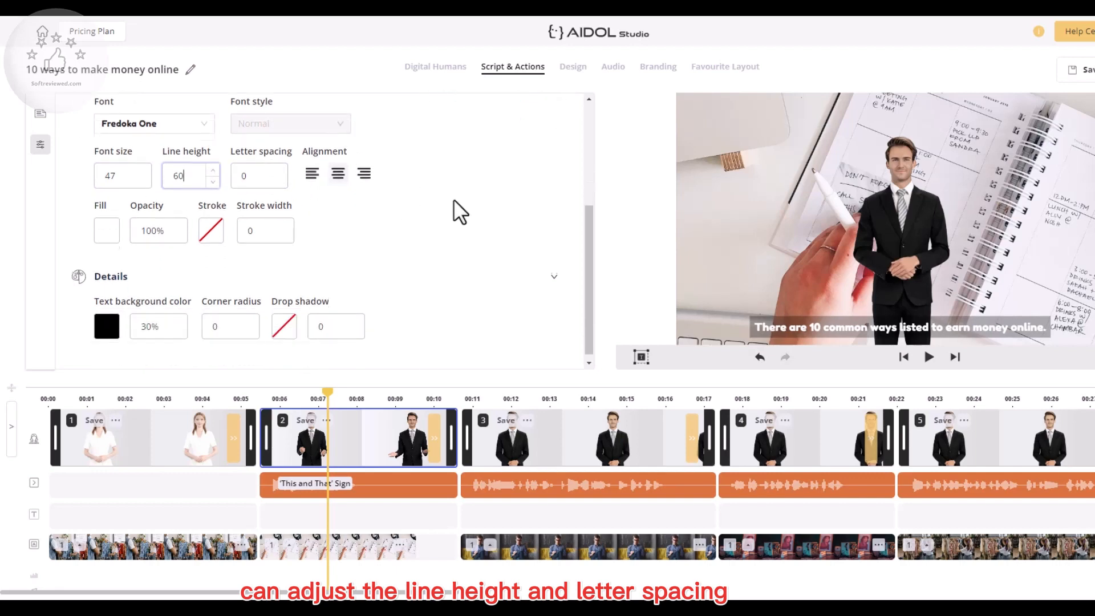
click(114, 231)
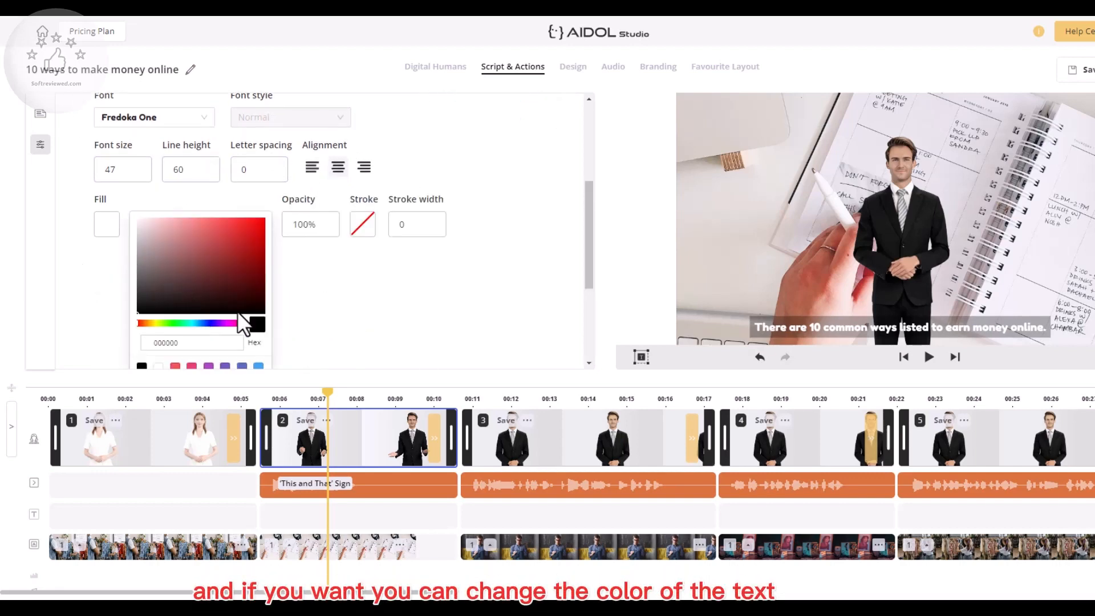
mouse_move(259, 231)
mouse_down()
mouse_move(153, 211)
mouse_move(196, 239)
mouse_move(252, 302)
mouse_move(160, 269)
mouse_up()
drag(145, 230, 234, 301)
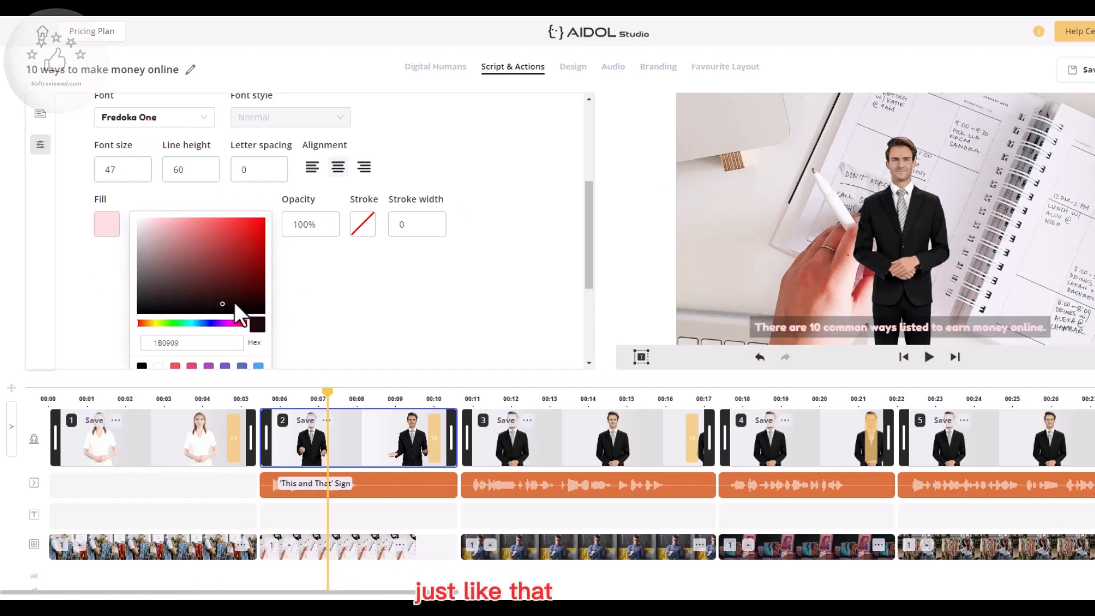
scroll(234, 312, down, 1)
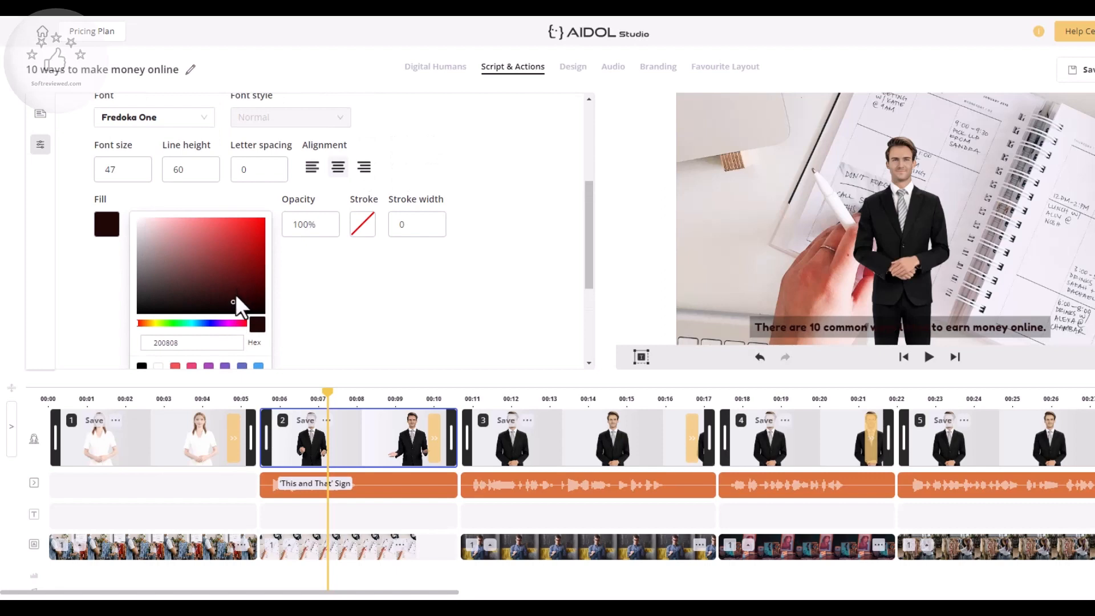
drag(234, 294, 139, 228)
Lower the subtitle text's opacity to 40%, and raise it back to 100%
click(306, 224)
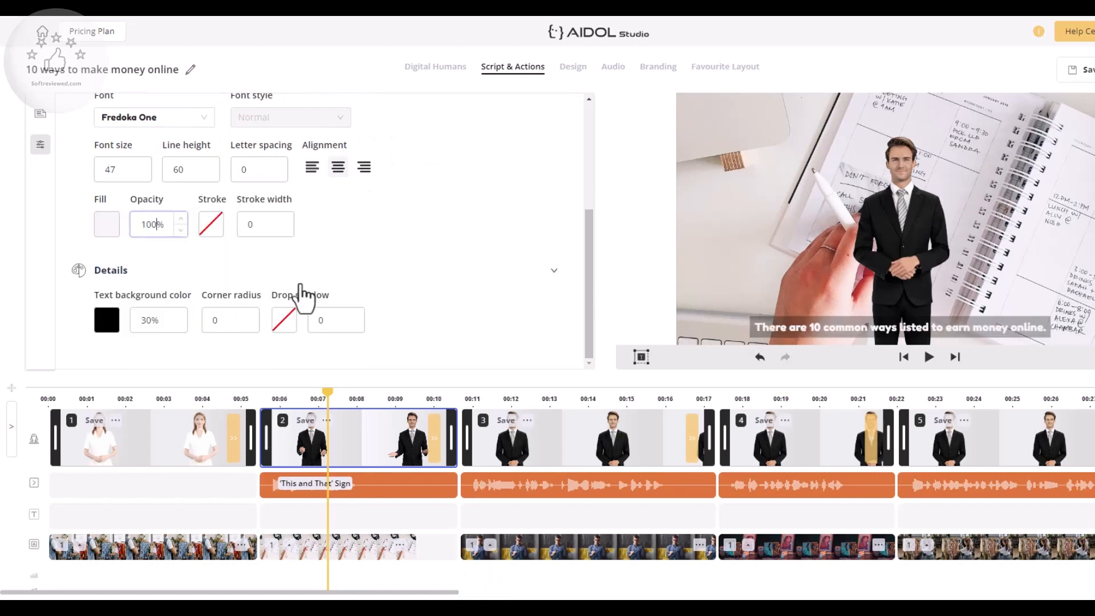
click(181, 228)
click(181, 229)
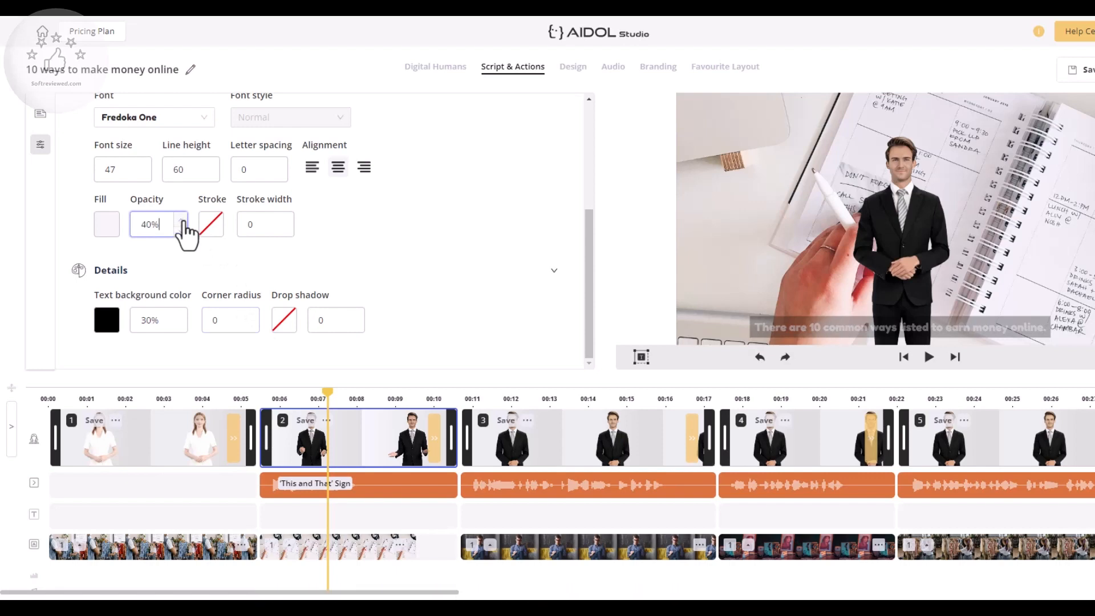
click(182, 220)
click(181, 220)
click(181, 220)
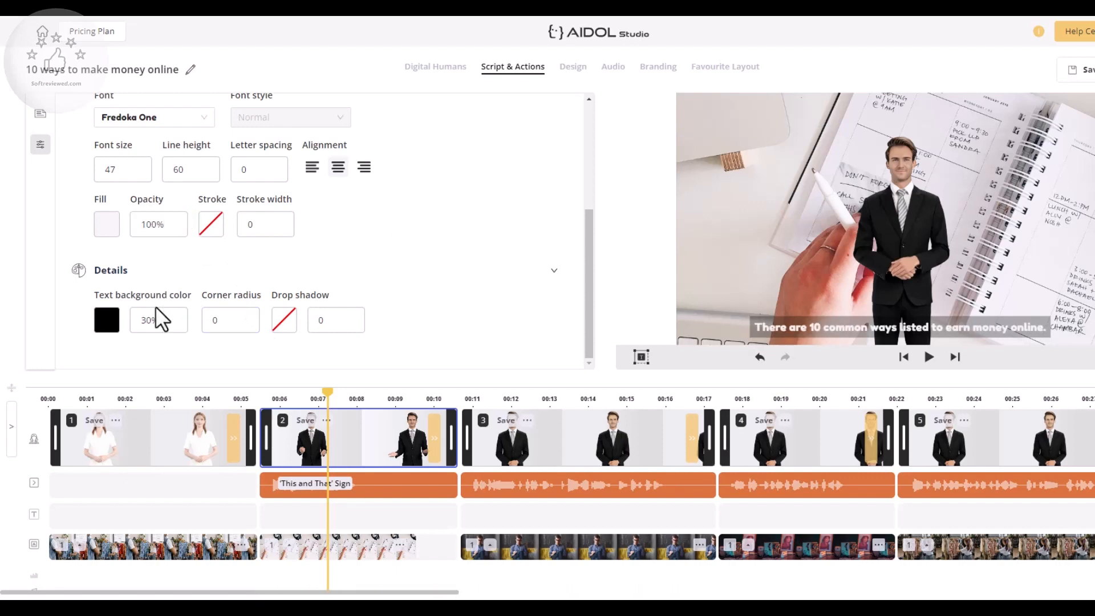
Try red and light grey F1F1F1 as the subtitle background colour, and return it to black
click(117, 320)
click(248, 330)
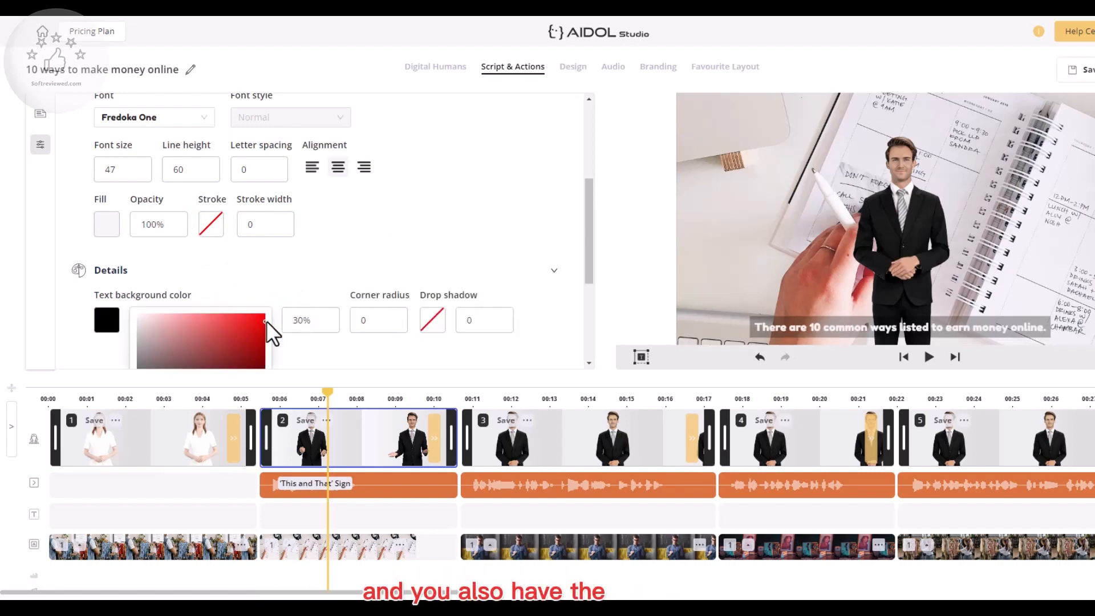
click(265, 318)
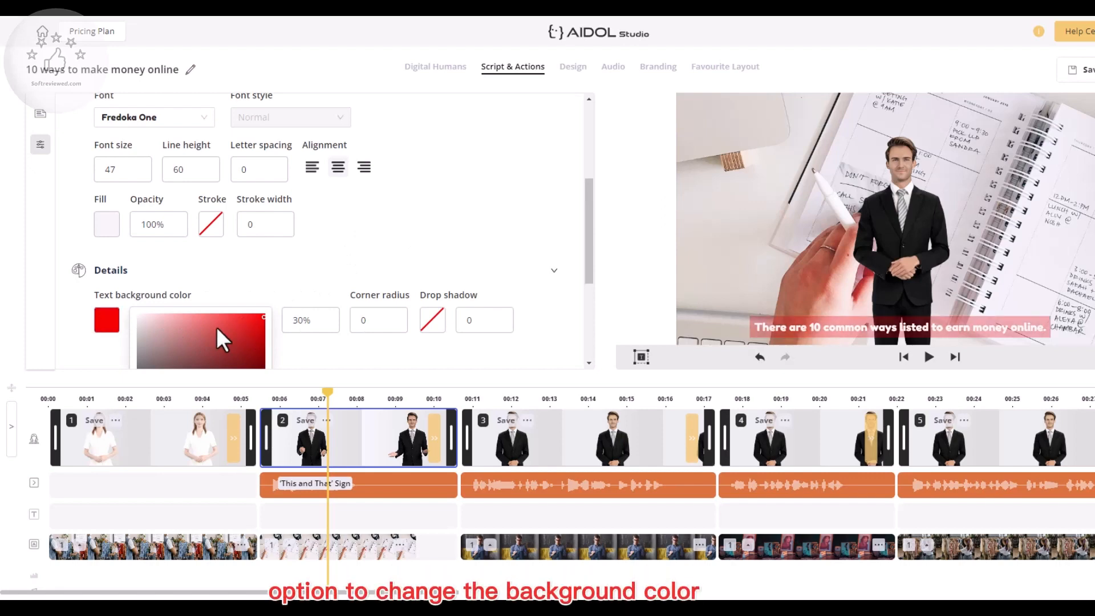
click(137, 318)
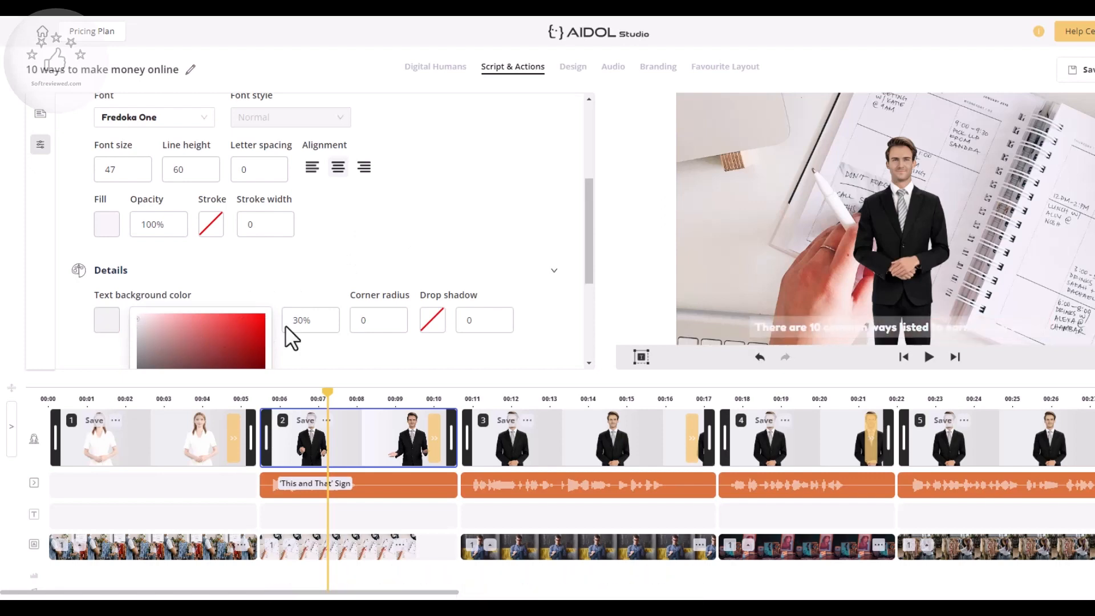
scroll(467, 279, down, 3)
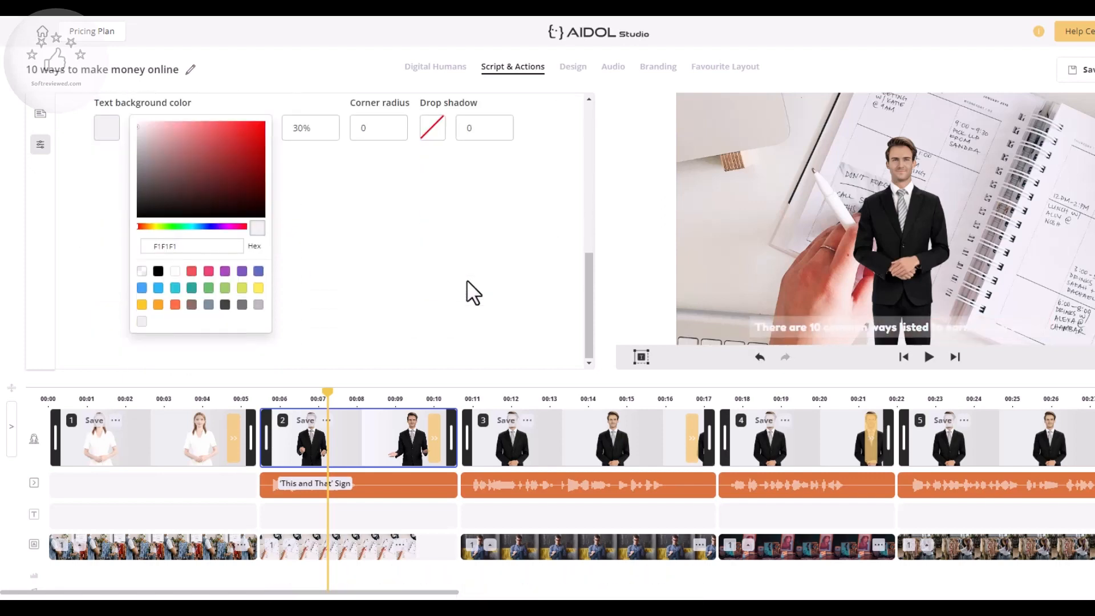
click(159, 272)
Try to lower the voice-over volume, and collapse the voice settings
scroll(549, 257, up, 5)
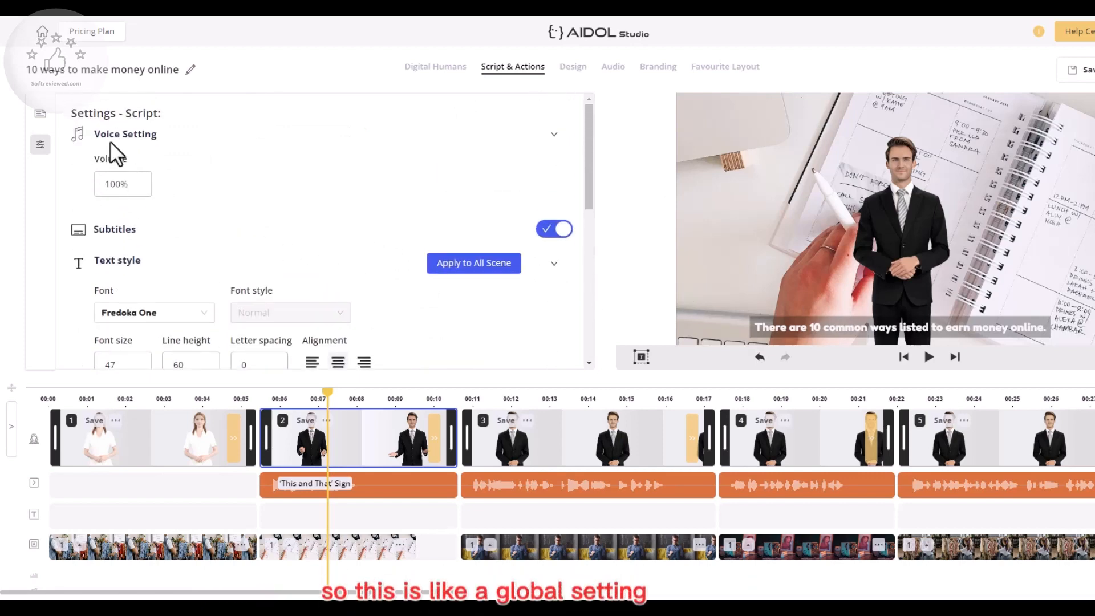
click(114, 189)
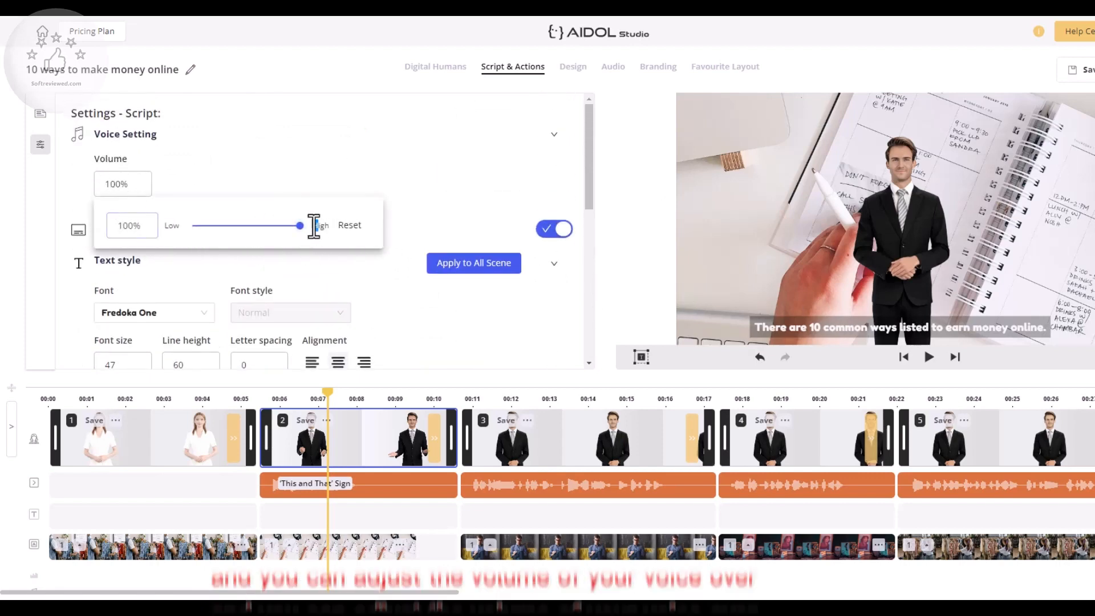
drag(316, 226, 244, 228)
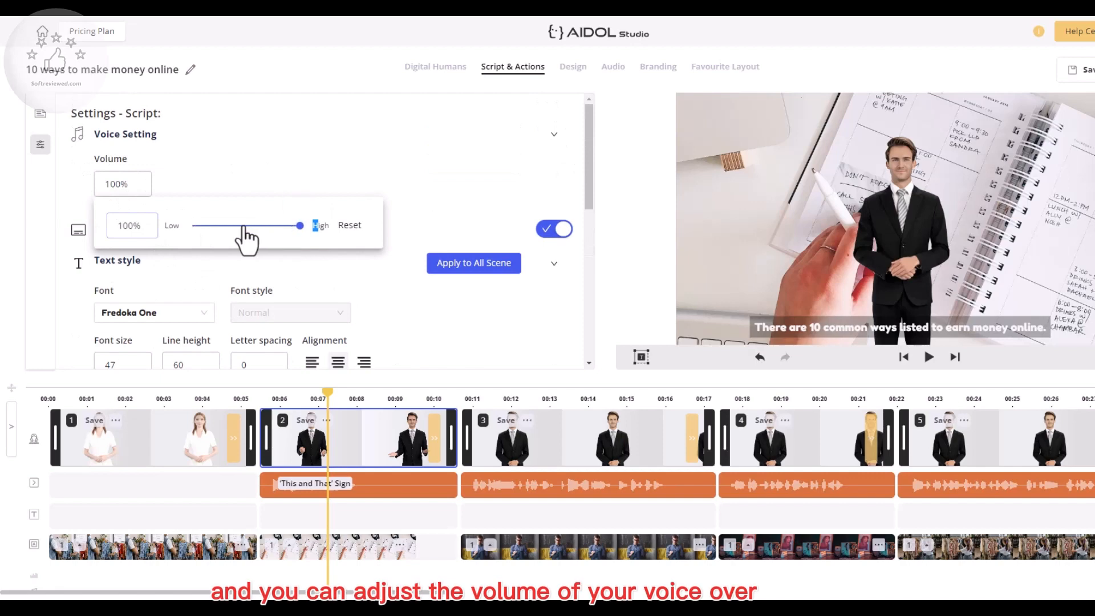
click(276, 174)
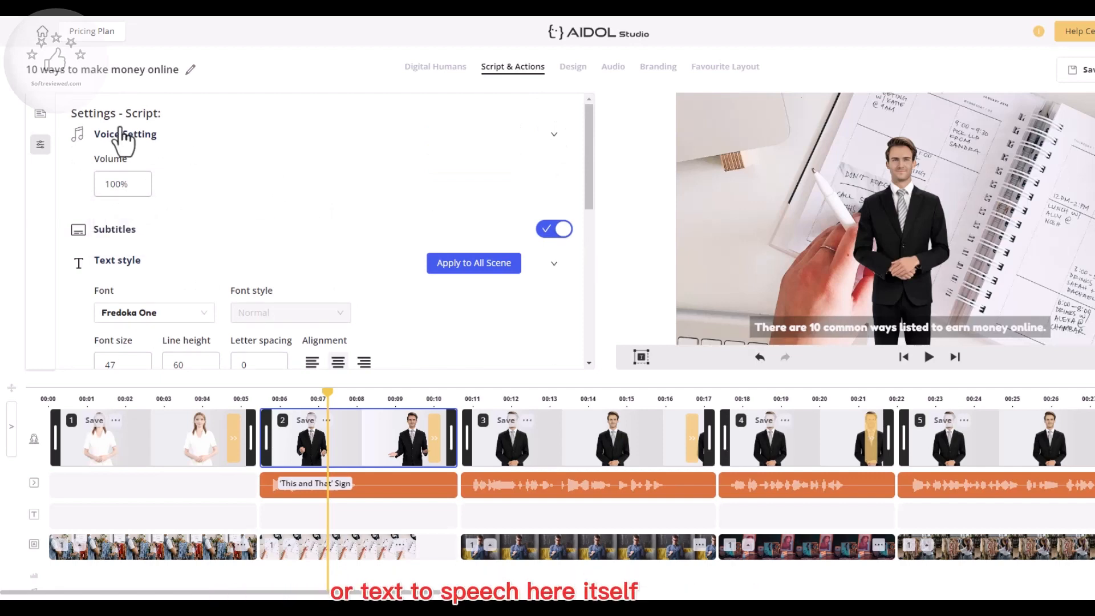
click(553, 137)
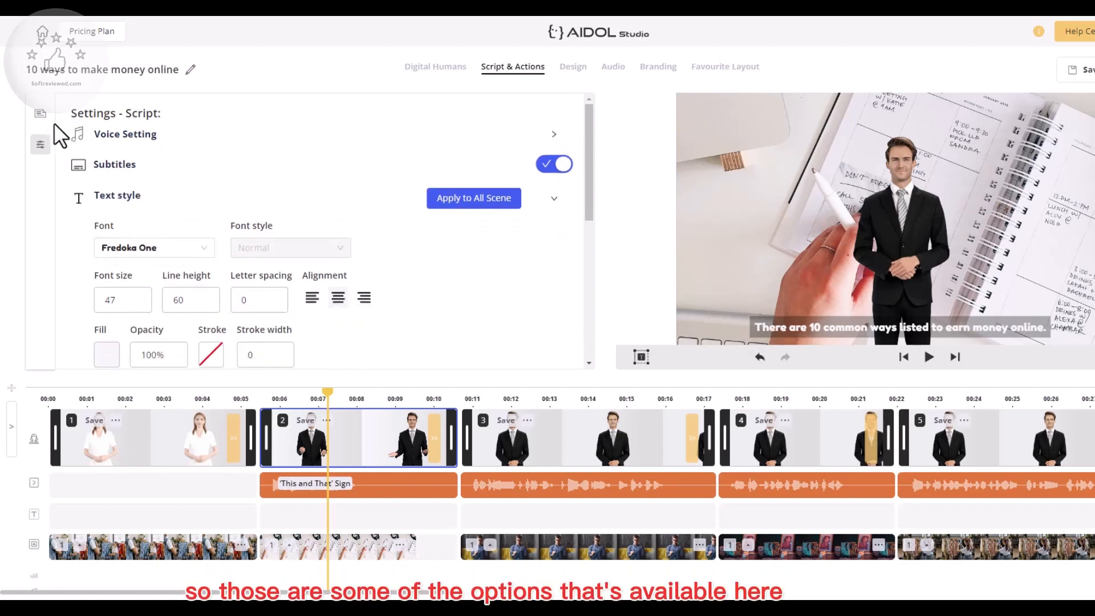
Review the scene's script and voice options, and open the project title for renaming and close it again
click(39, 114)
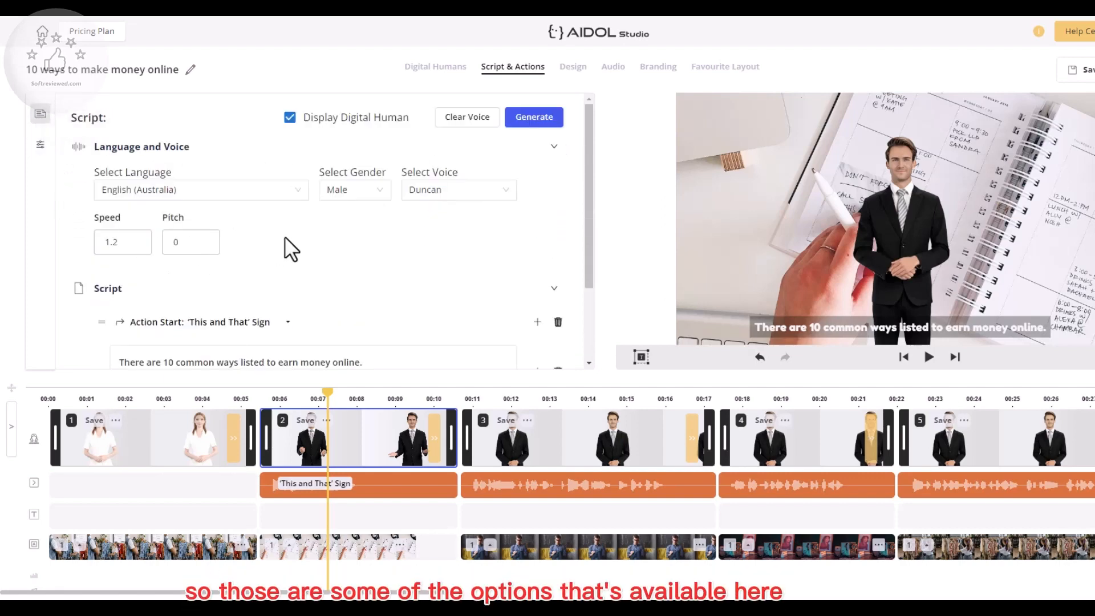
scroll(286, 245, down, 2)
scroll(285, 245, up, 2)
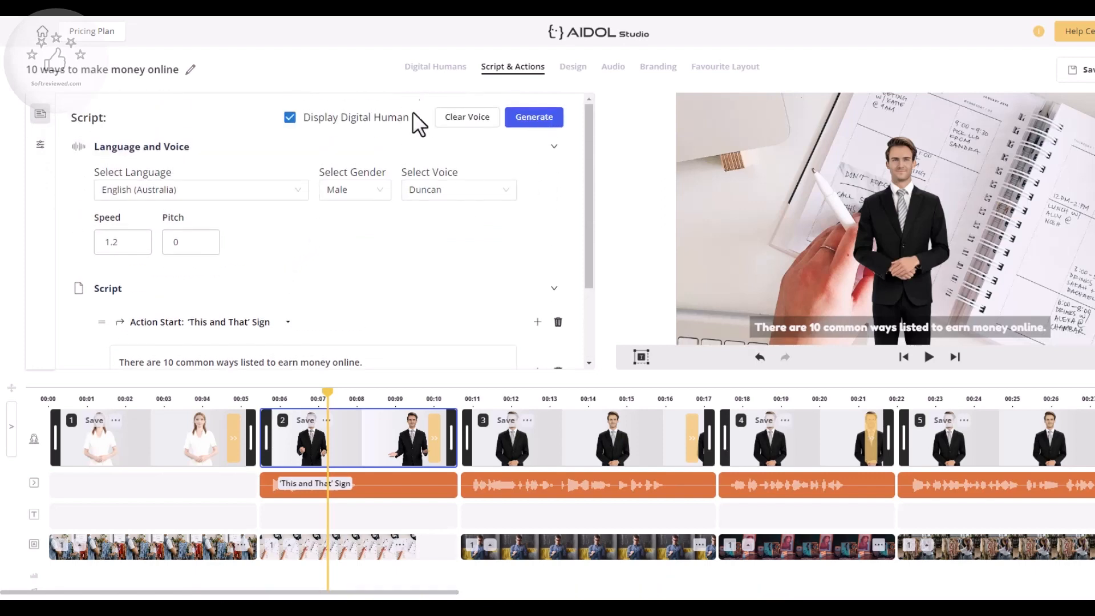
click(191, 69)
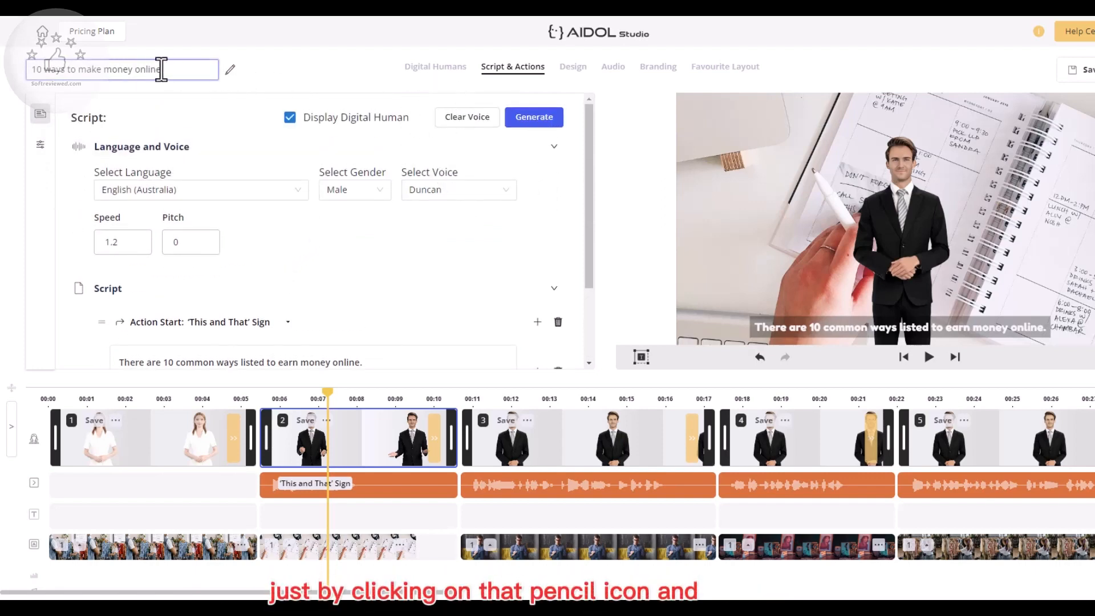
click(232, 71)
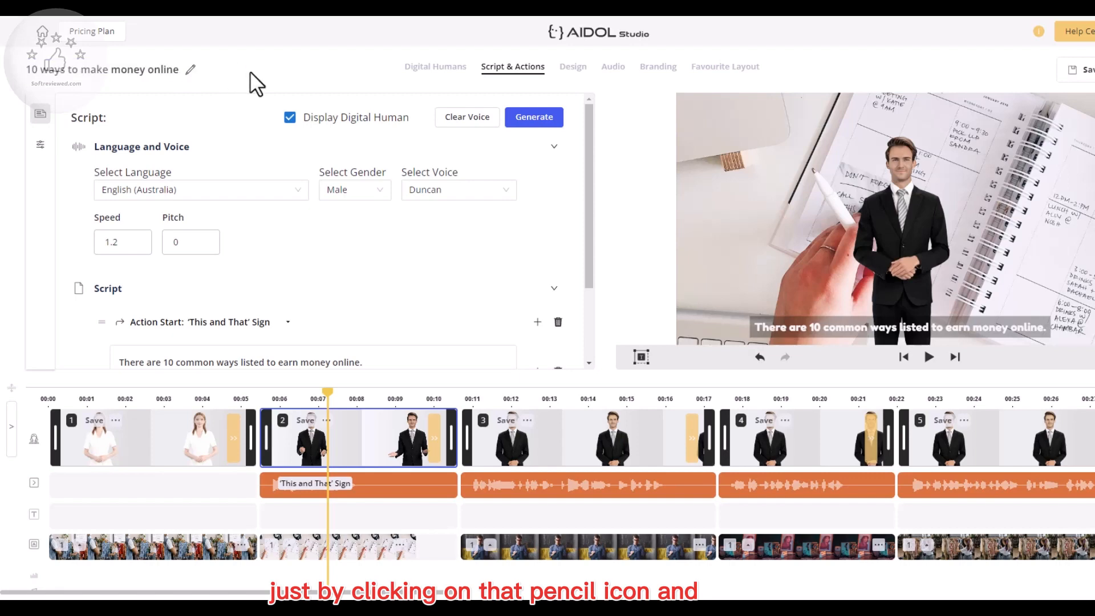
Open the design section and look through the library of premade scene templates
click(425, 69)
click(540, 73)
click(569, 71)
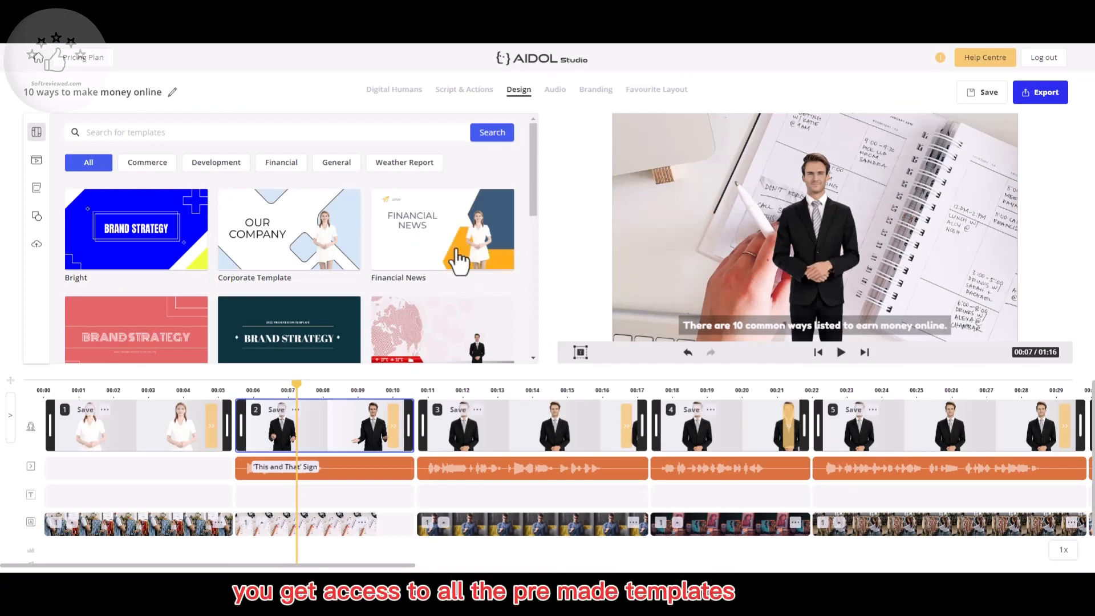
scroll(457, 251, down, 6)
scroll(459, 261, up, 6)
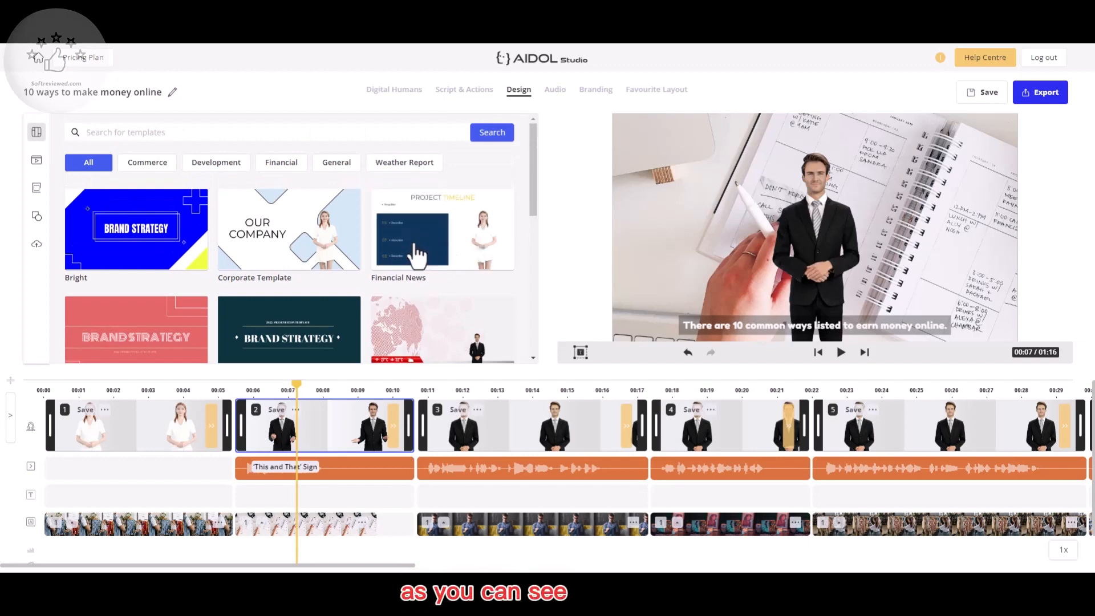
Insert Layout 01 of the Bright template as a new scene after scene 2, and preview it on the timeline
click(146, 228)
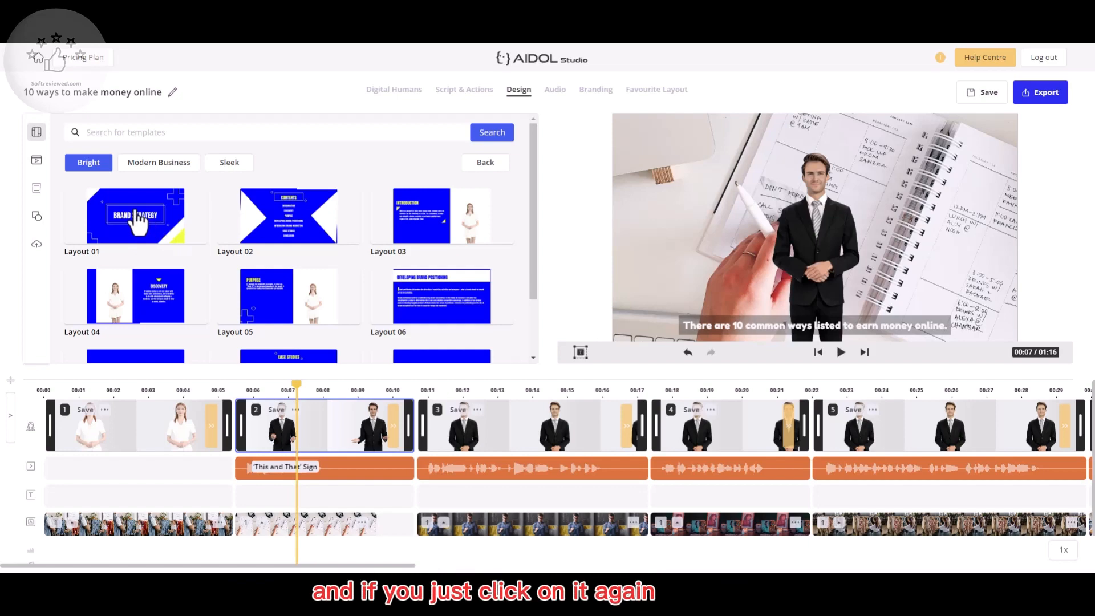
click(146, 227)
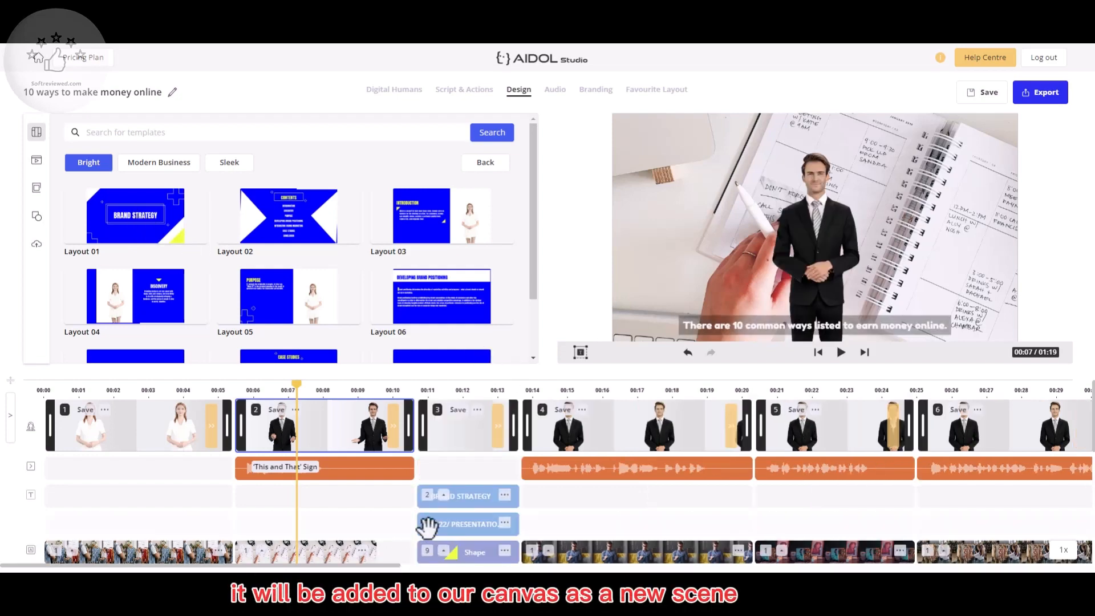
drag(296, 389, 391, 394)
click(840, 353)
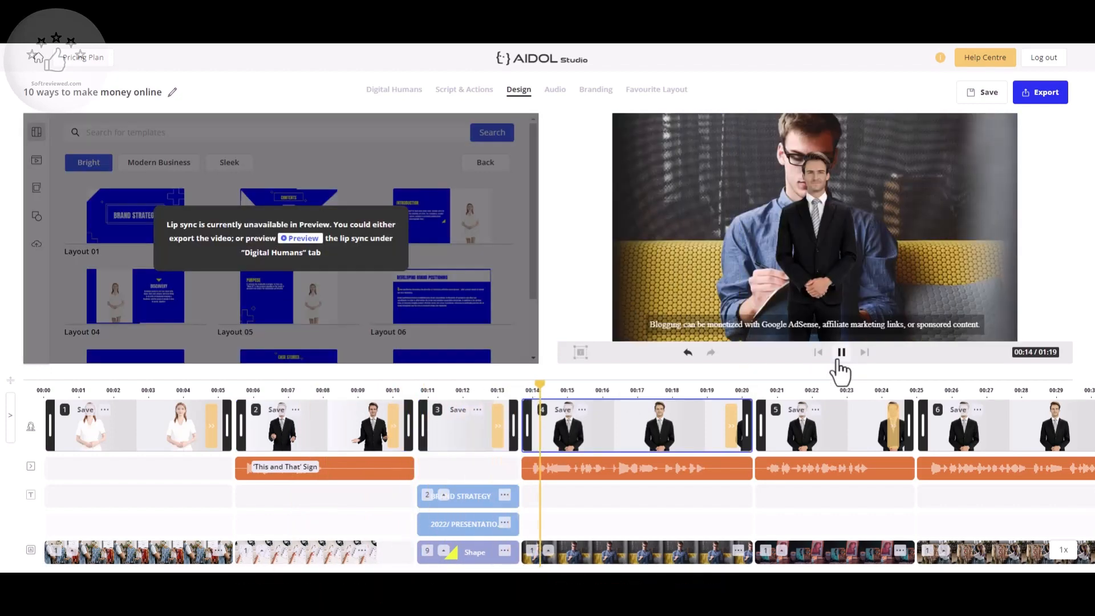
click(557, 395)
drag(550, 385, 428, 386)
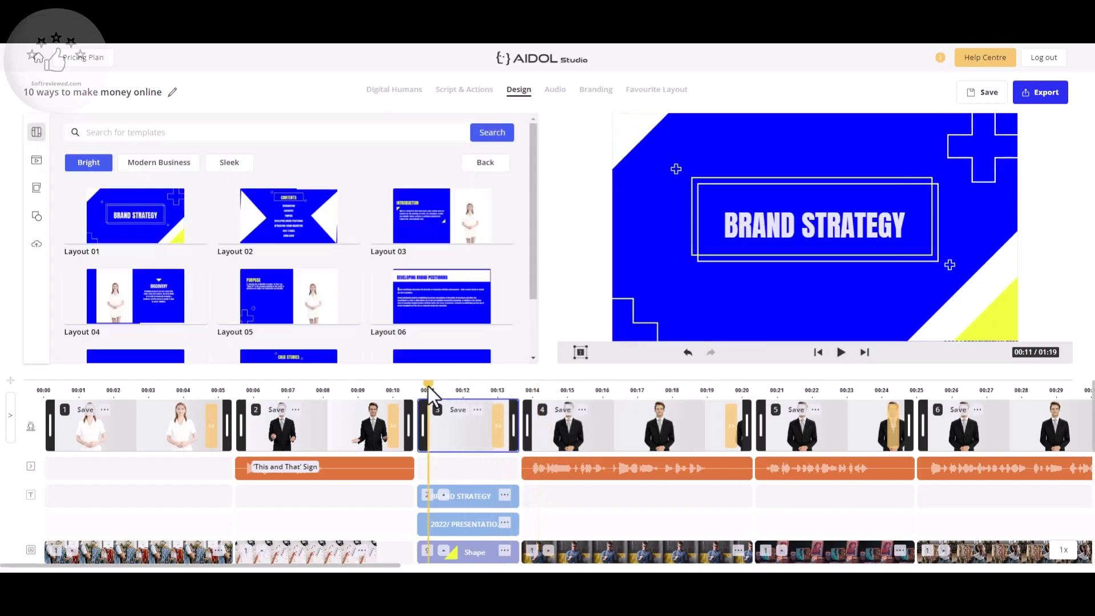
Try the Alatsi font on the BRAND STRATEGY title of the new scene, and return it to Anton
click(468, 498)
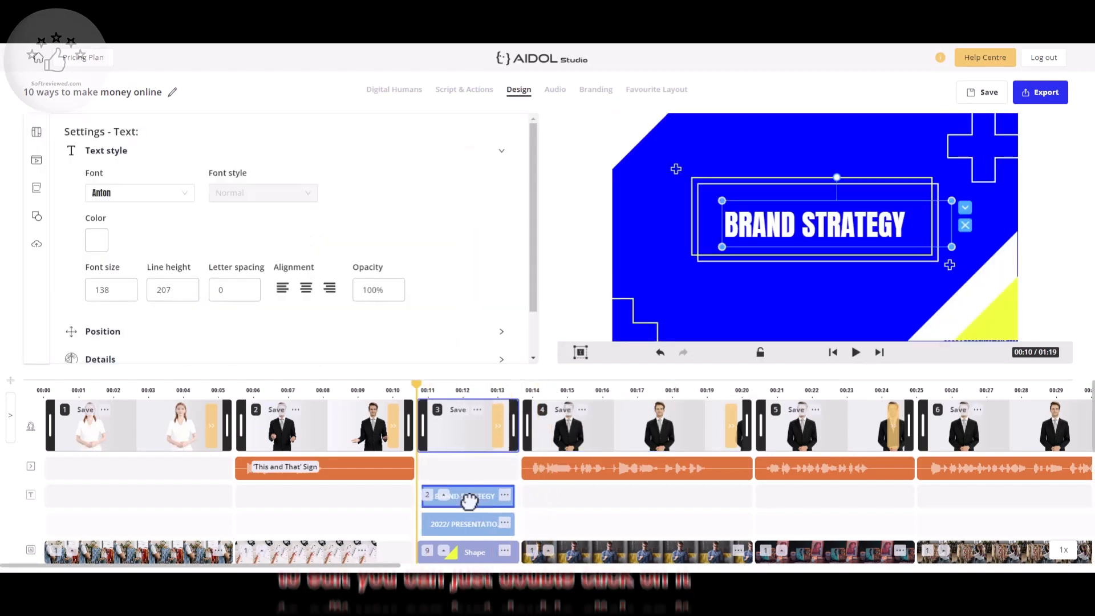
double_click(747, 227)
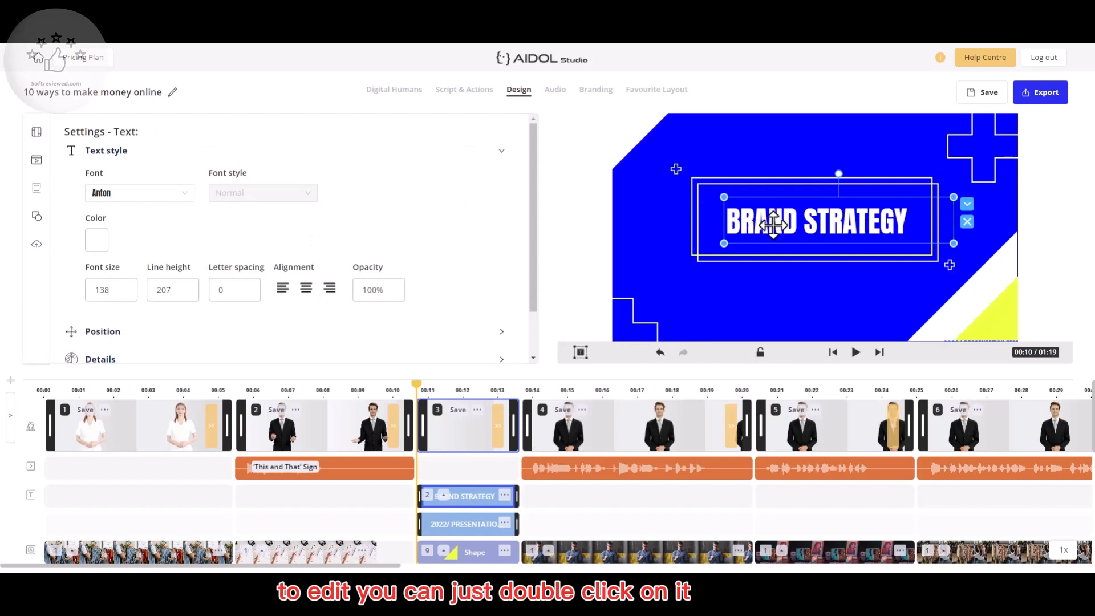
click(147, 197)
click(114, 264)
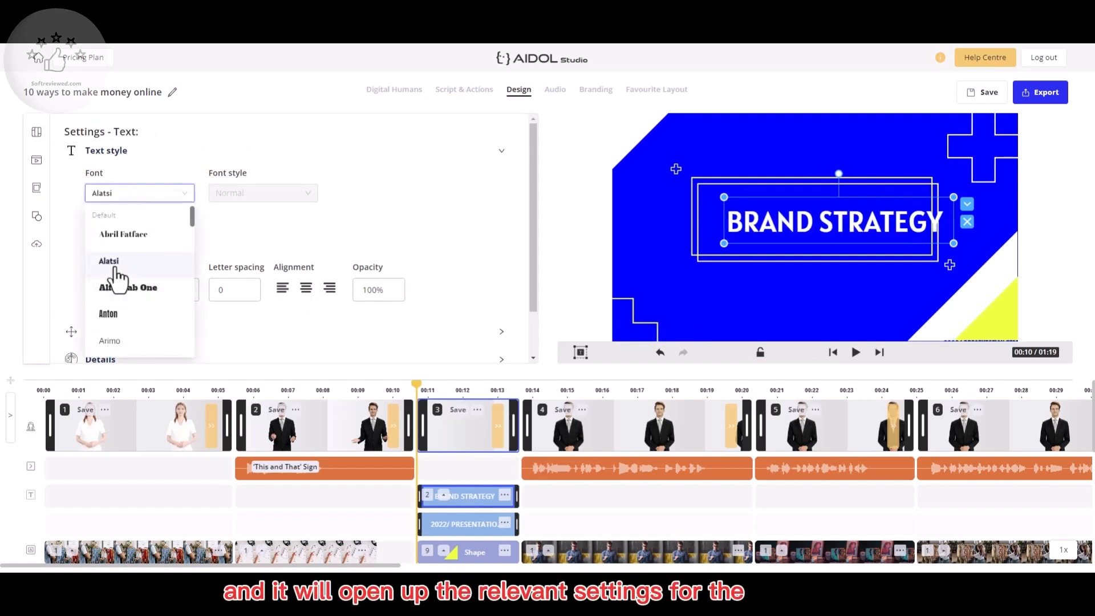
click(136, 201)
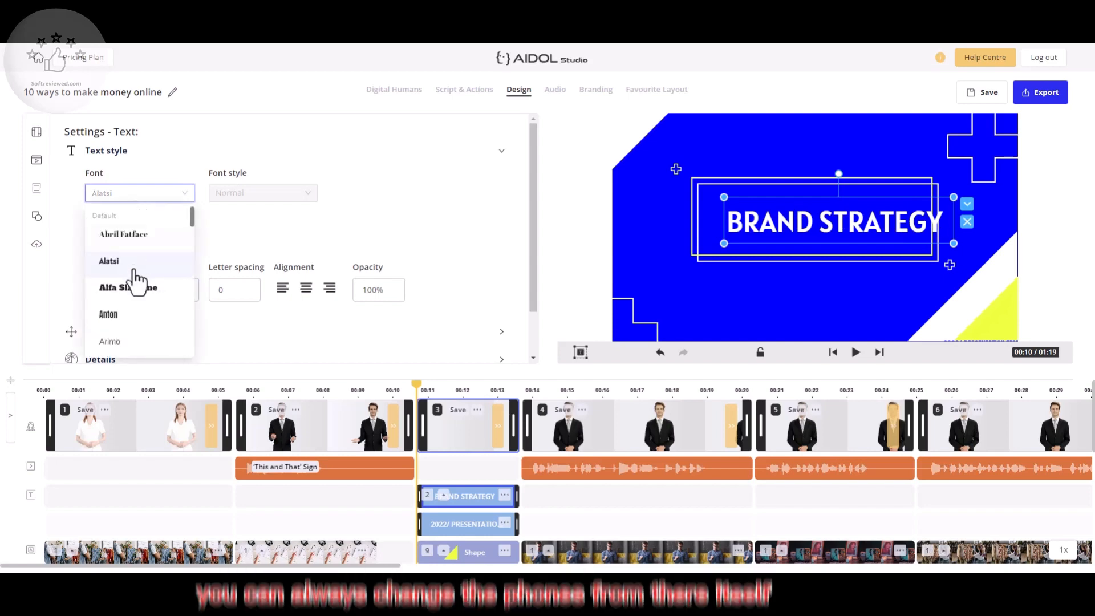
click(143, 313)
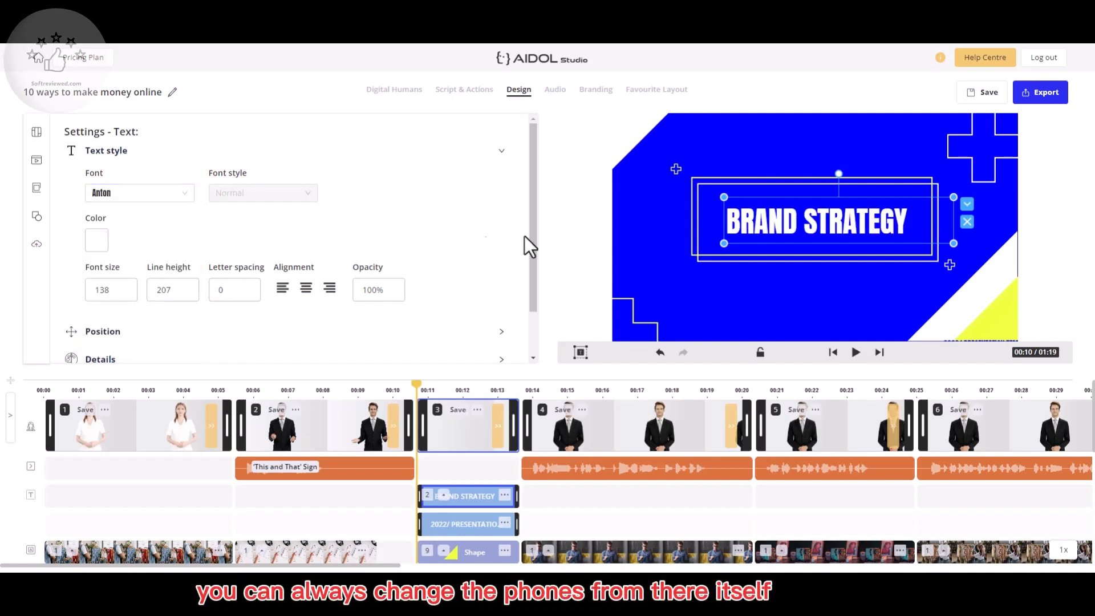
Move the BRAND STRATEGY title slightly to the left, and delete the small plus shape above the title frame
mouse_move(823, 215)
mouse_down()
mouse_move(802, 211)
mouse_move(813, 214)
mouse_up()
click(675, 169)
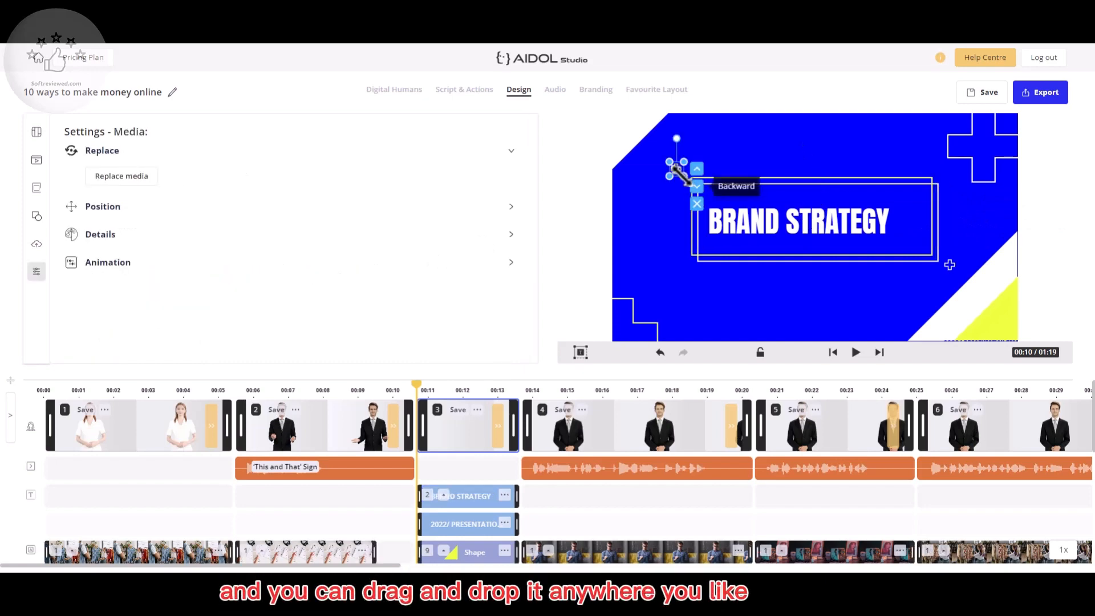
click(699, 206)
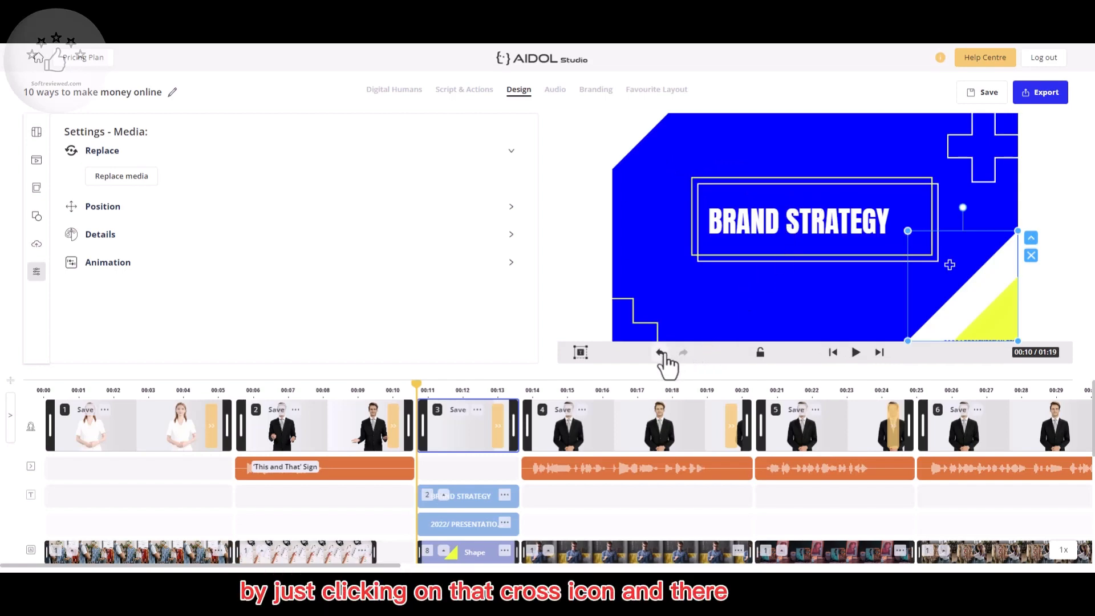
Add a text box to scene 3, and move it up to just below the BRAND STRATEGY title
click(581, 354)
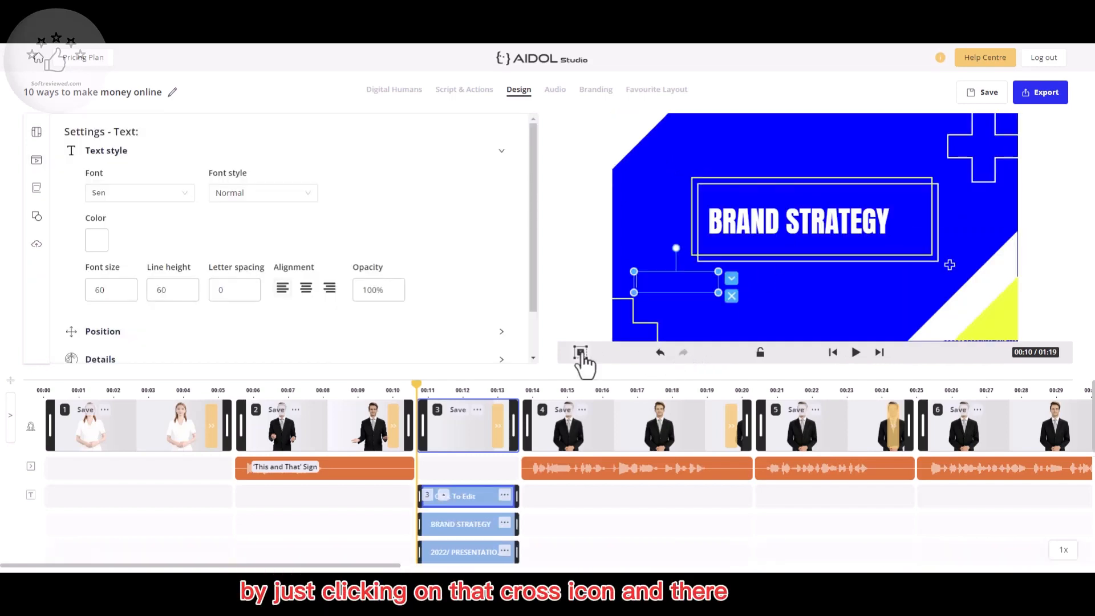
click(580, 353)
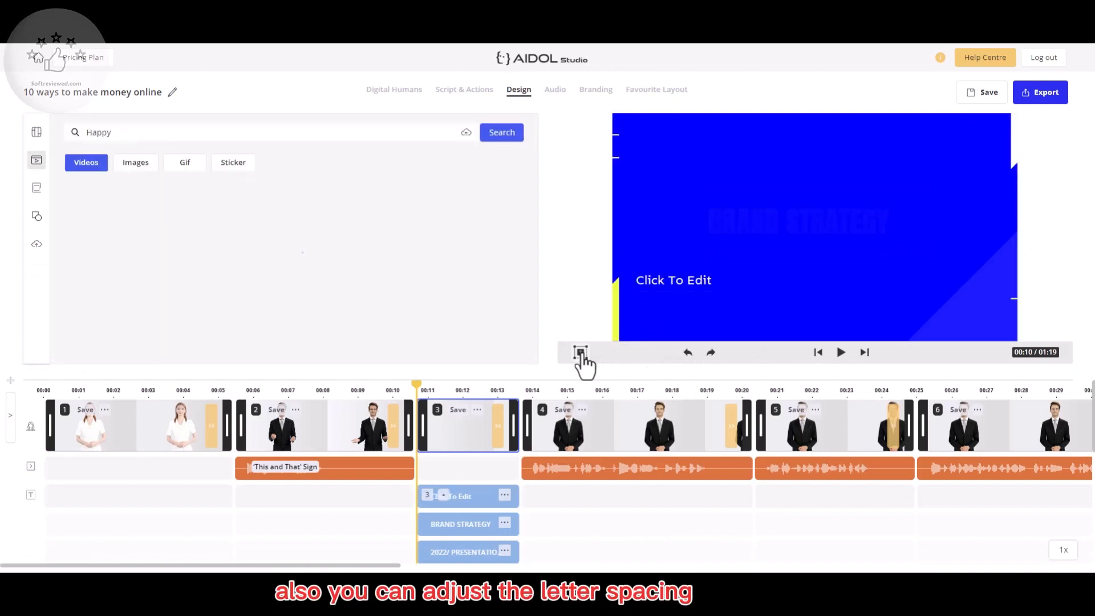
drag(687, 279, 730, 301)
key(Delete)
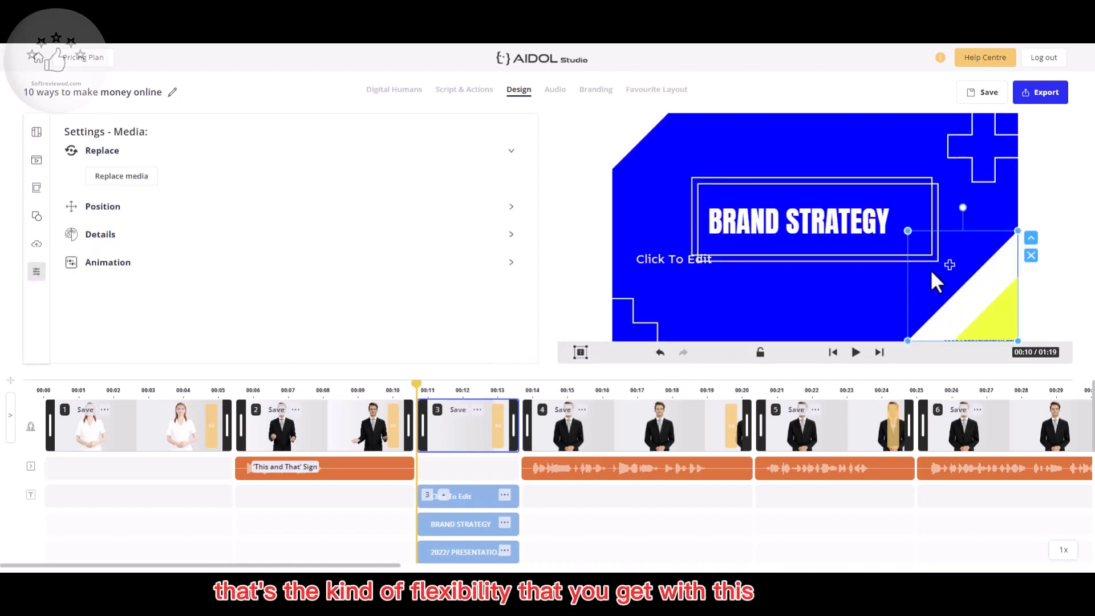
Delete the white triangle in the lower-right corner of scene 3, and remove the added text box
mouse_move(936, 271)
mouse_down()
mouse_move(962, 273)
mouse_move(900, 256)
mouse_move(924, 277)
mouse_up()
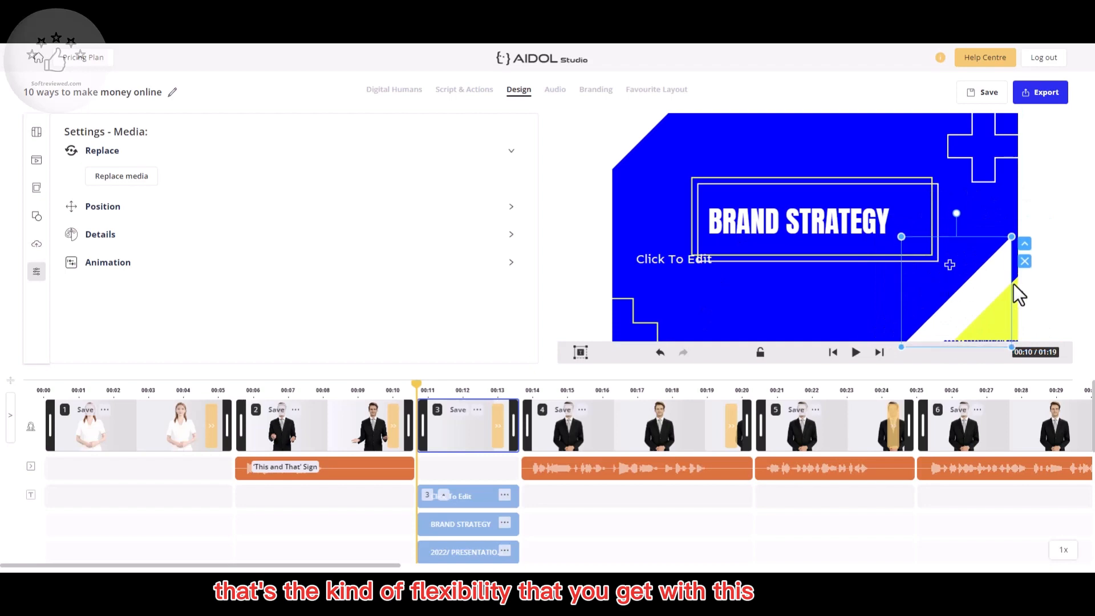
click(1024, 261)
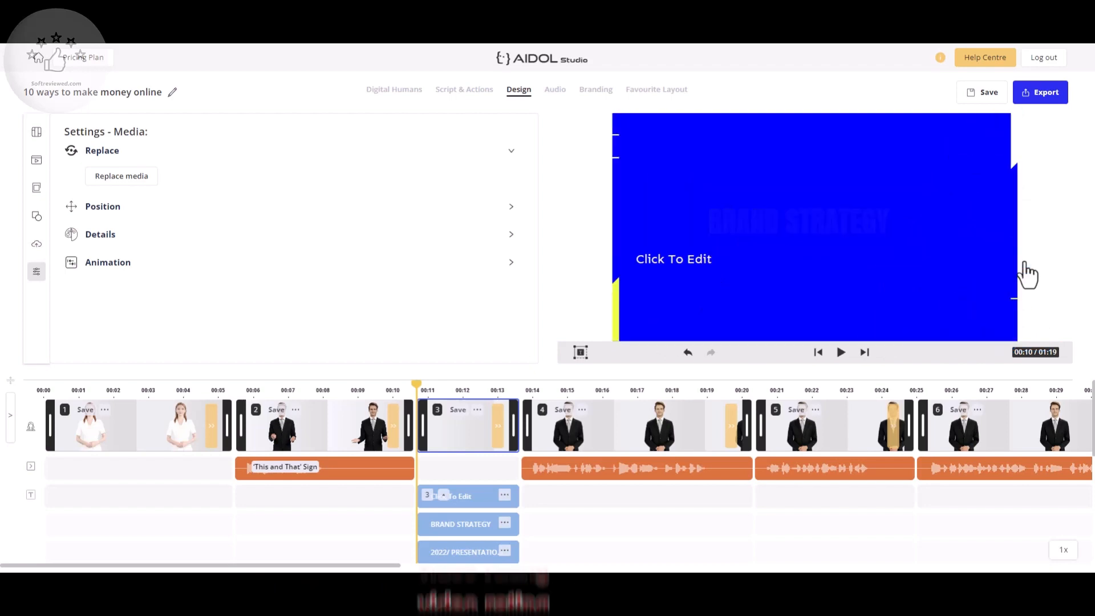
click(709, 292)
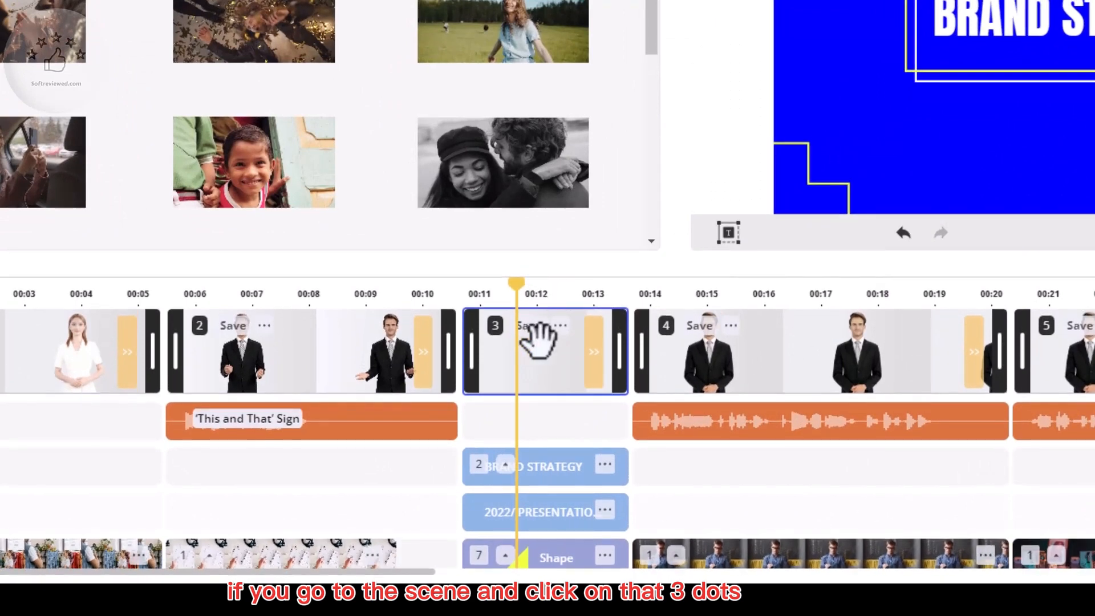
Save scene 3 as a favourite layout, and keep the default name of the saved layout
click(561, 329)
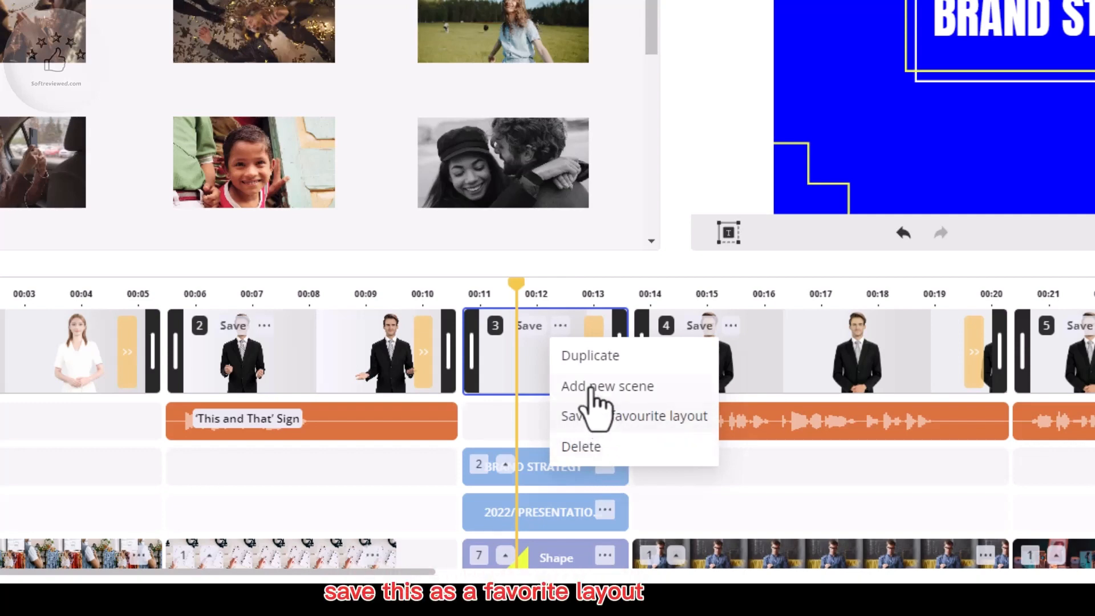
click(603, 421)
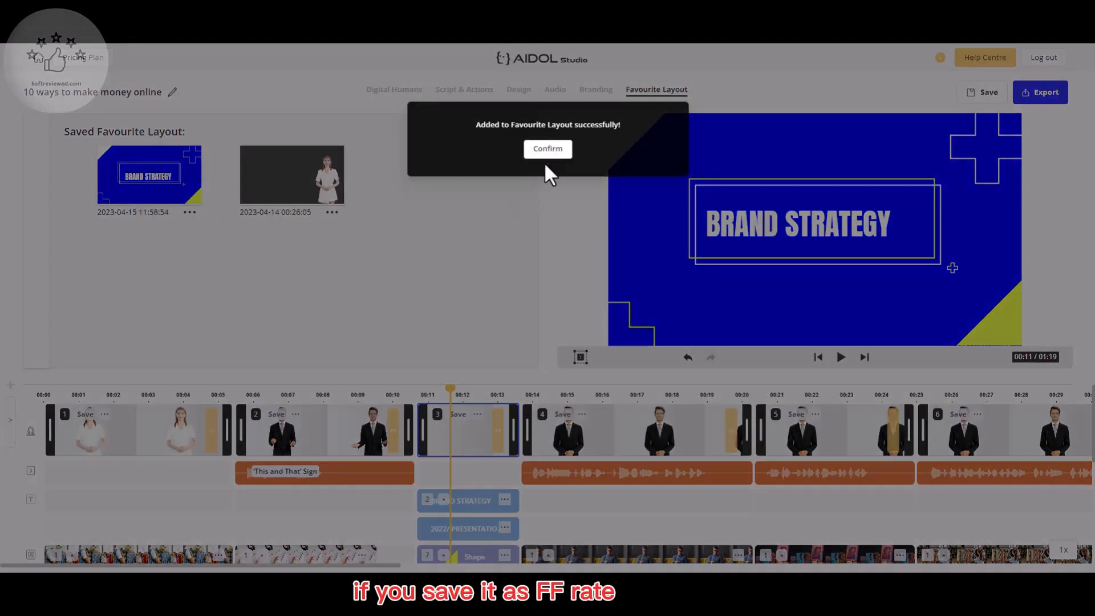
click(546, 150)
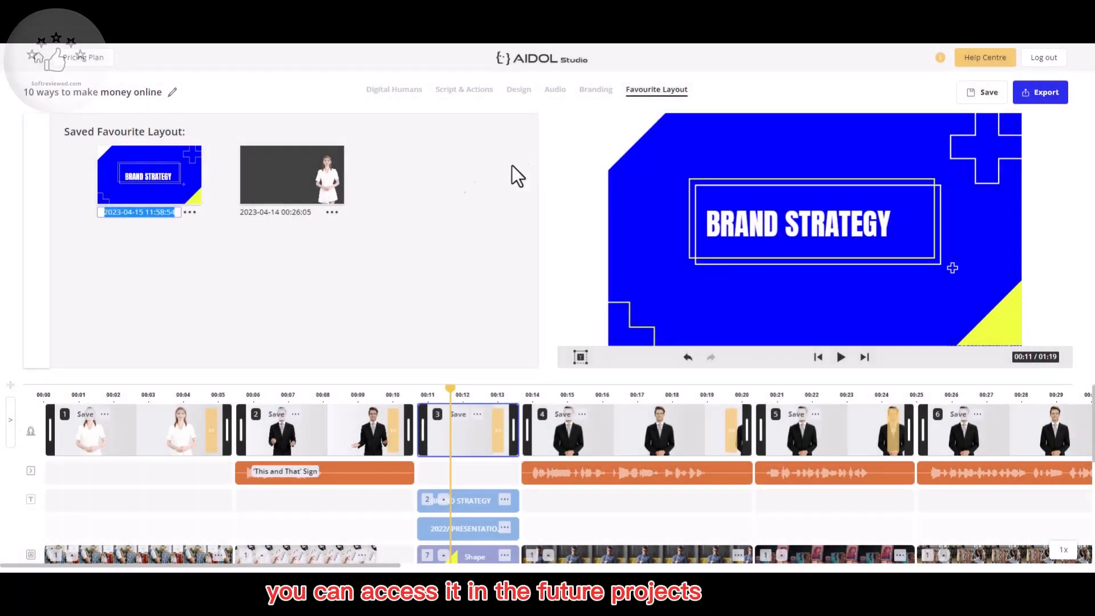
click(124, 174)
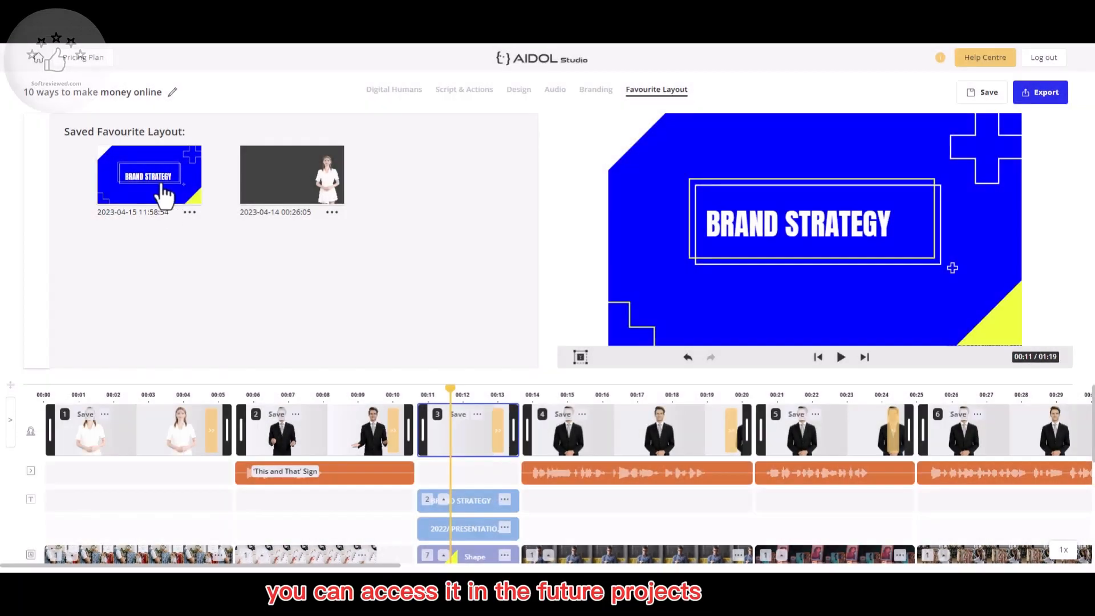
Delete the saved BRAND STRATEGY layout from the favourite layouts
click(189, 214)
click(155, 248)
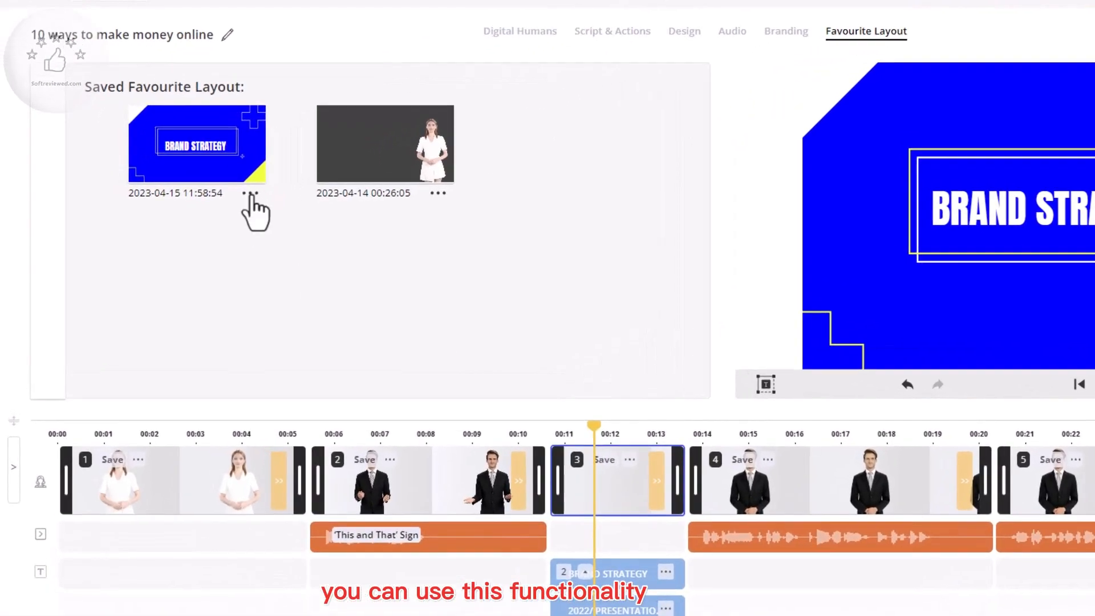
click(251, 194)
click(279, 251)
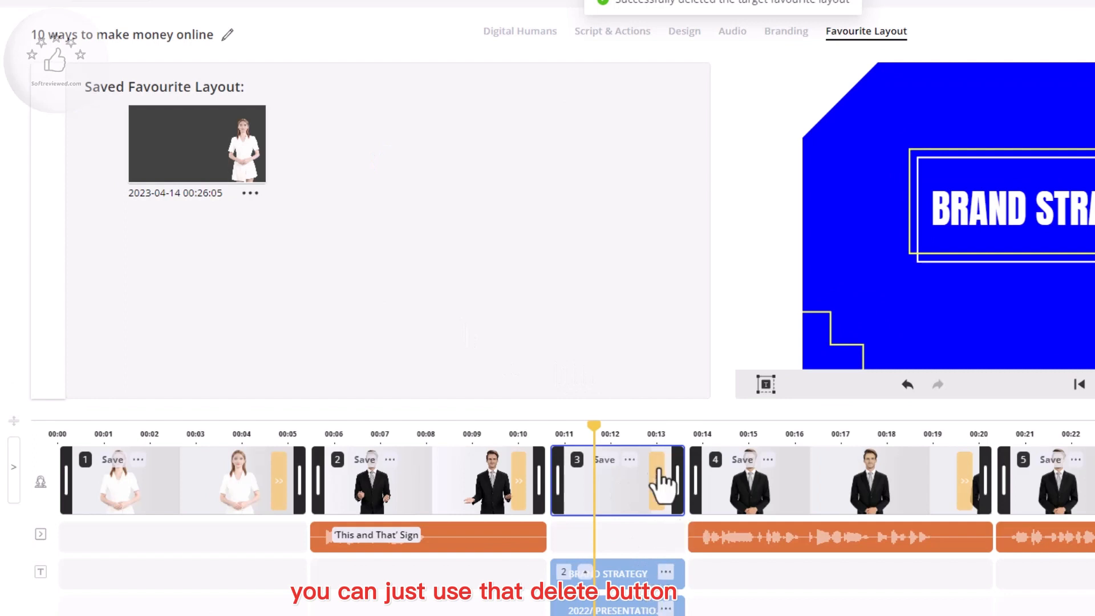
Save scene 3 to the favourite layouts again with the scene's direct save option, and confirm it
click(630, 460)
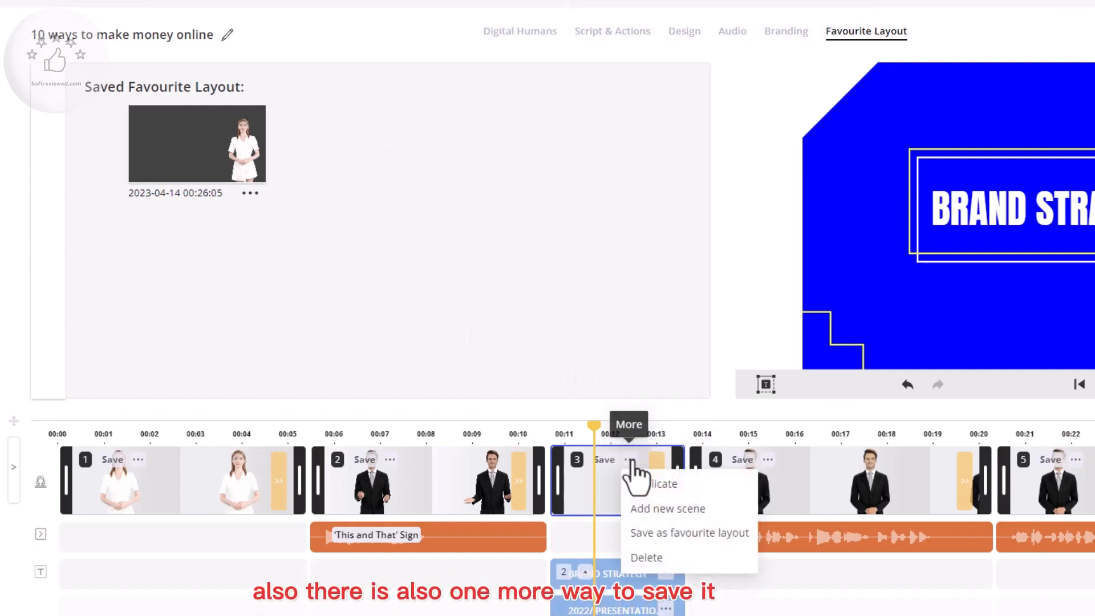
drag(595, 434, 588, 436)
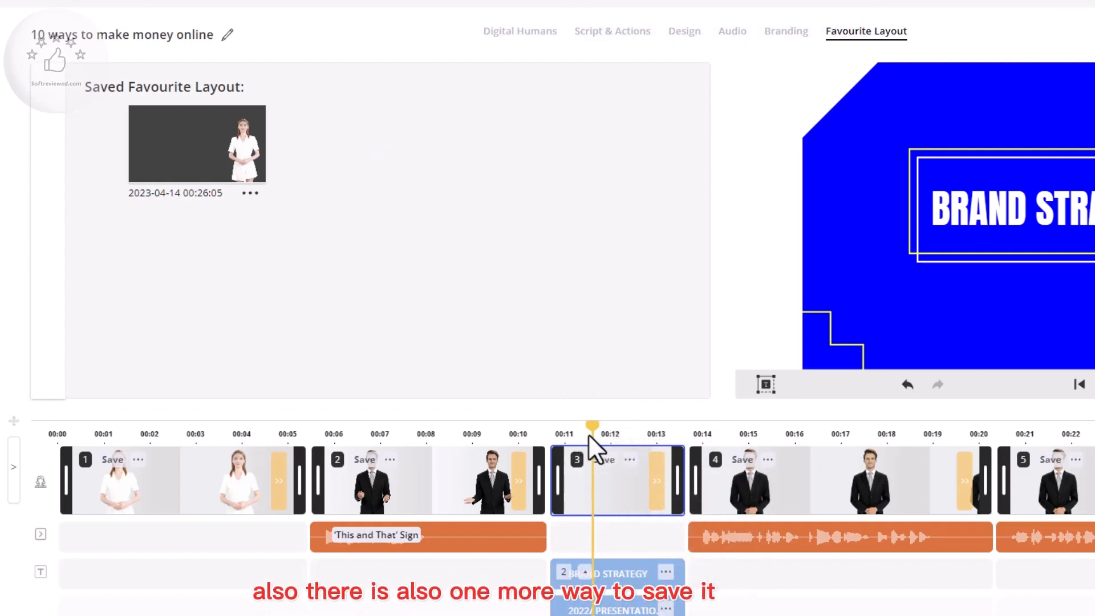
click(599, 449)
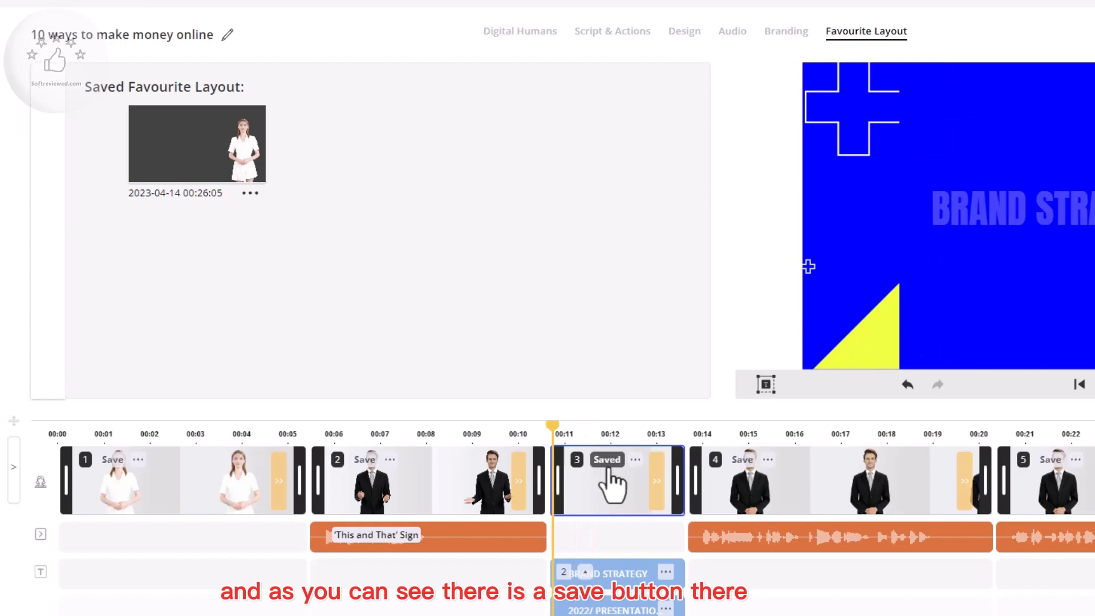
click(606, 464)
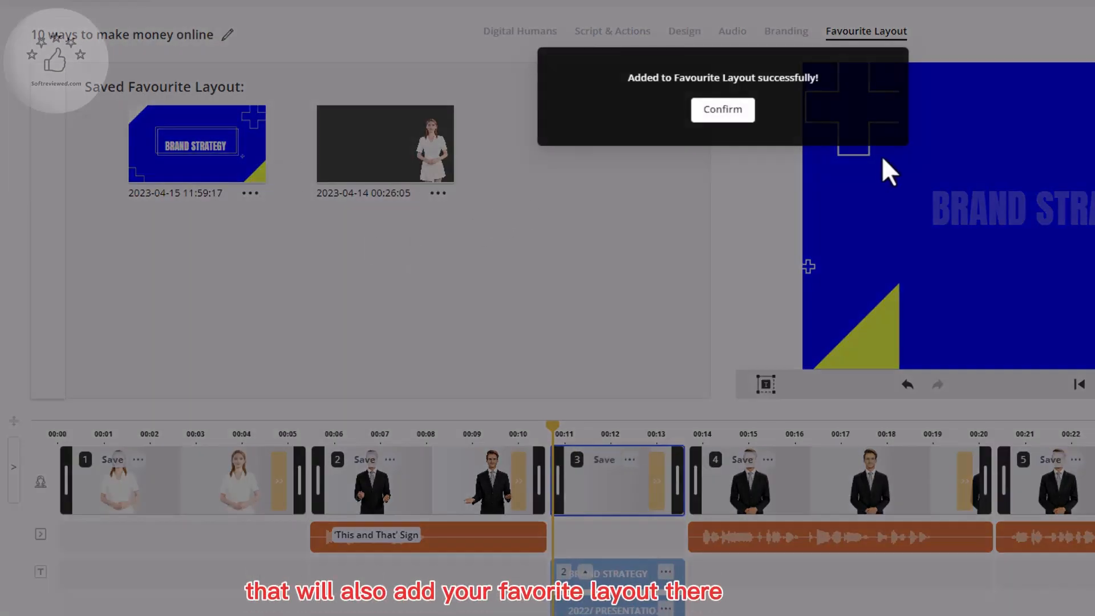
click(729, 122)
key(Return)
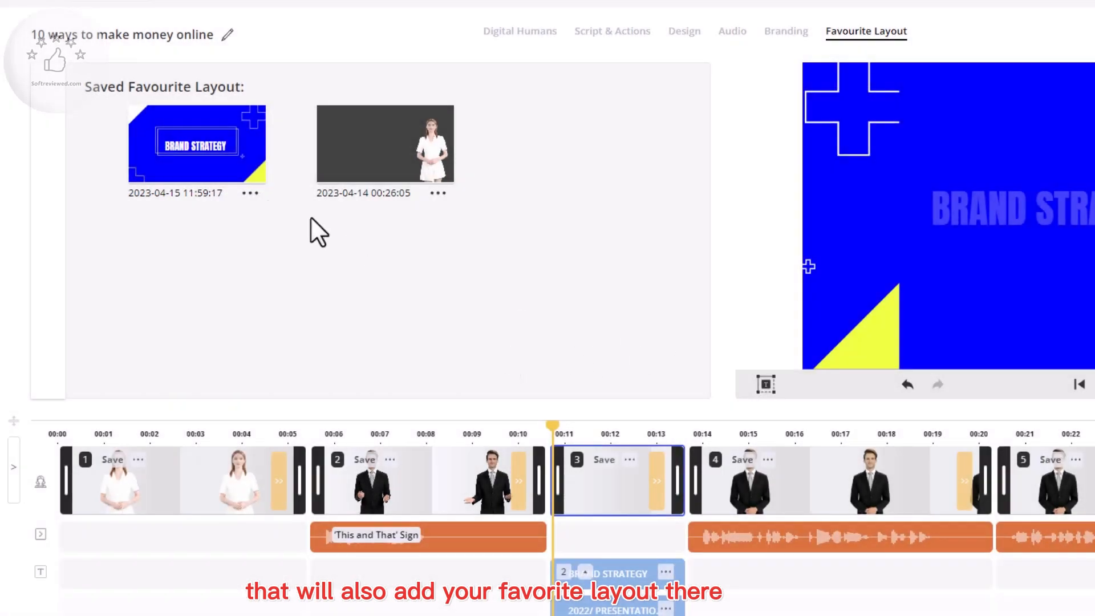
Delete the newly saved BRAND STRATEGY favourite layout, and delete scene 3 from the timeline
click(244, 193)
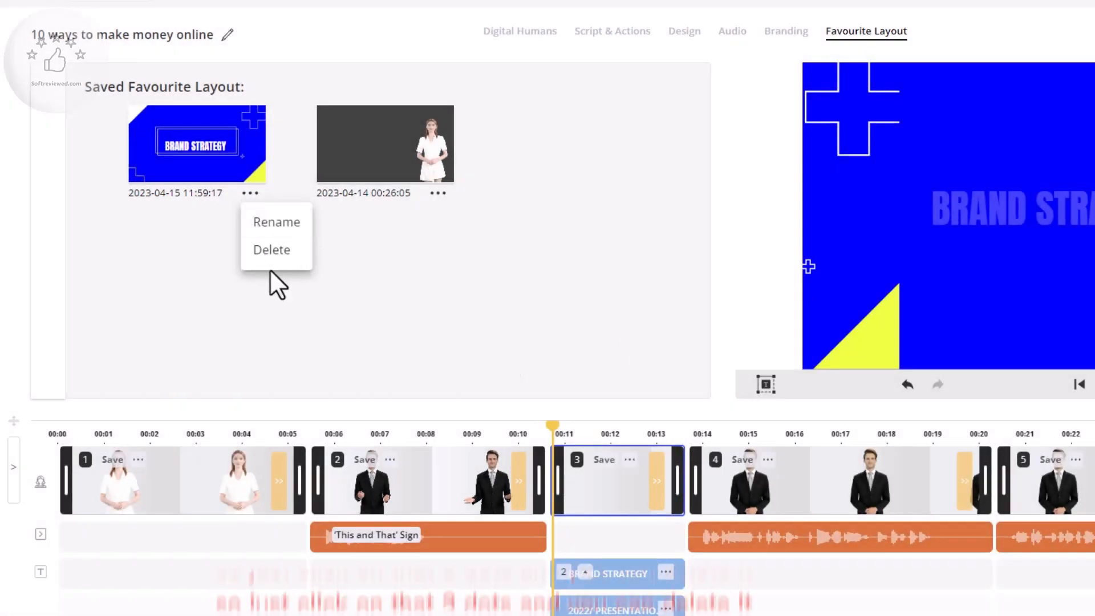
click(267, 244)
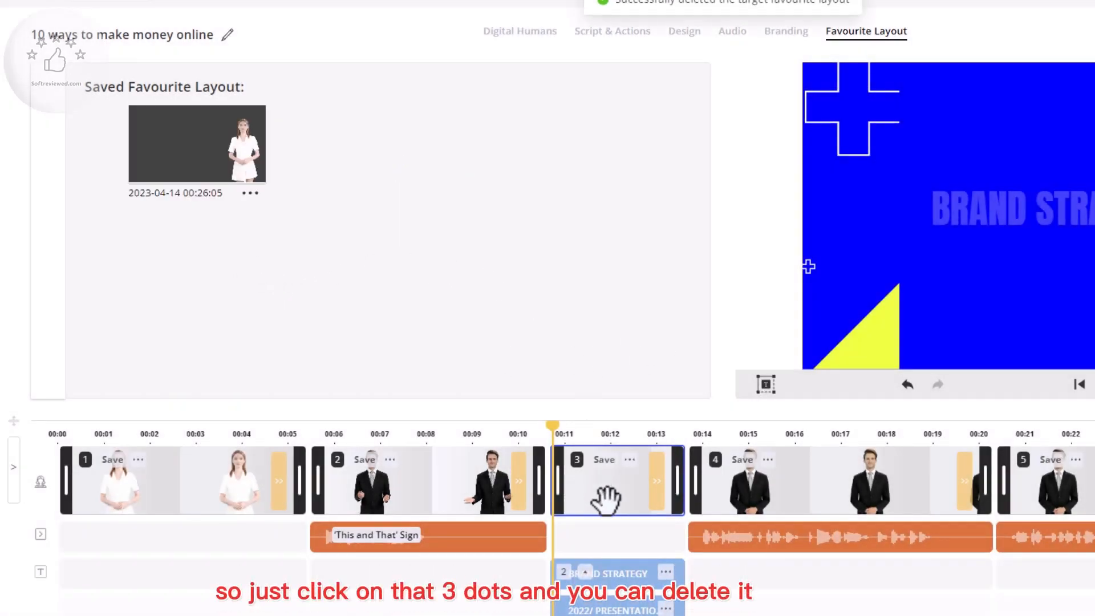
click(629, 460)
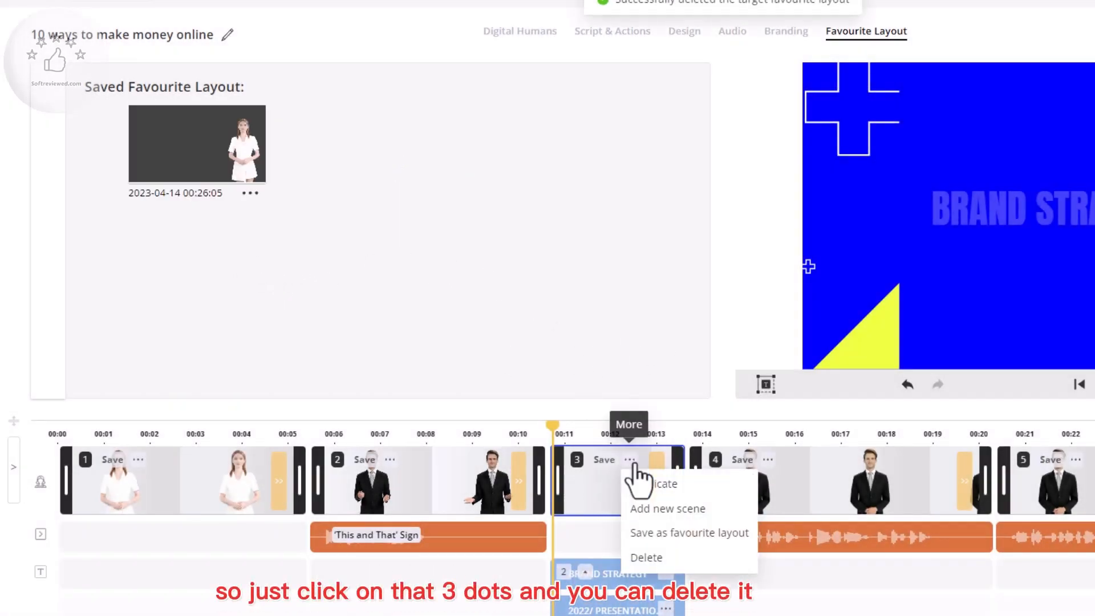
click(671, 558)
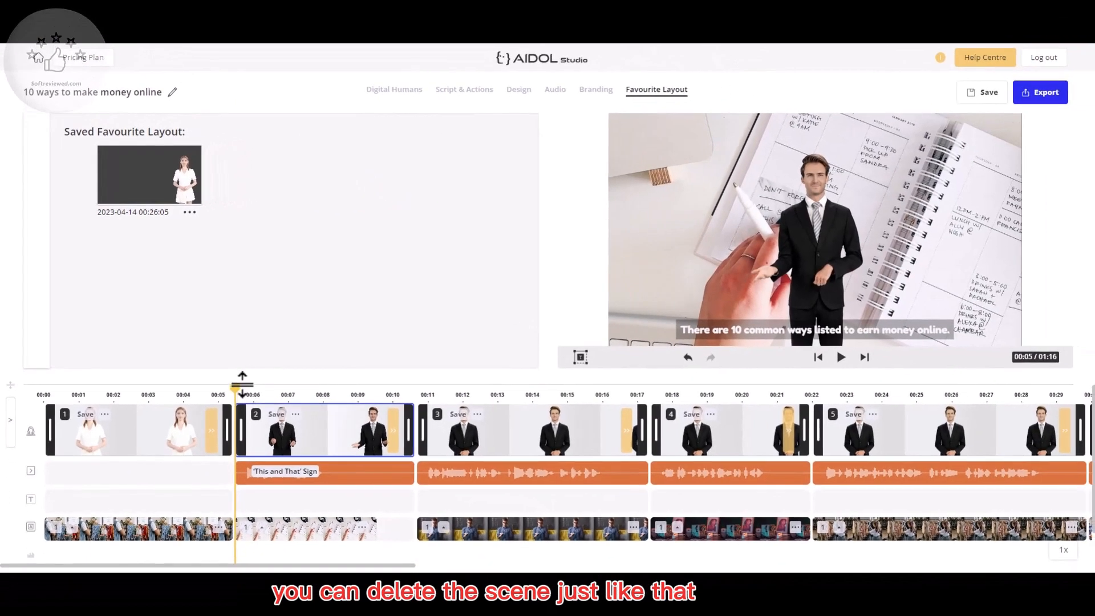
Select the notebook background media of scene 2, and shift it slightly left and down on the canvas
drag(240, 388, 313, 392)
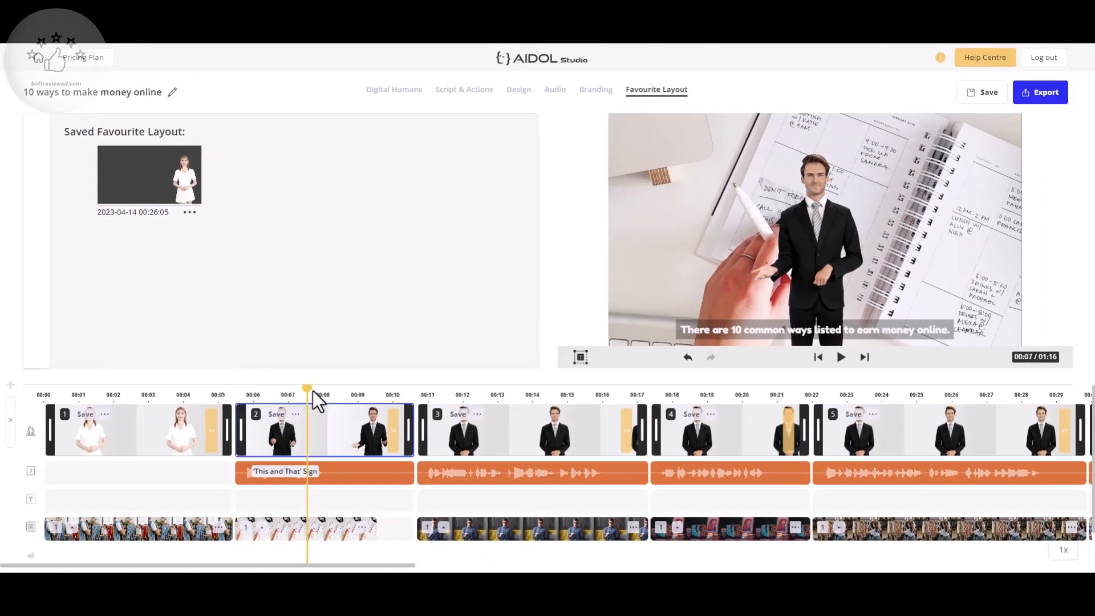
click(666, 203)
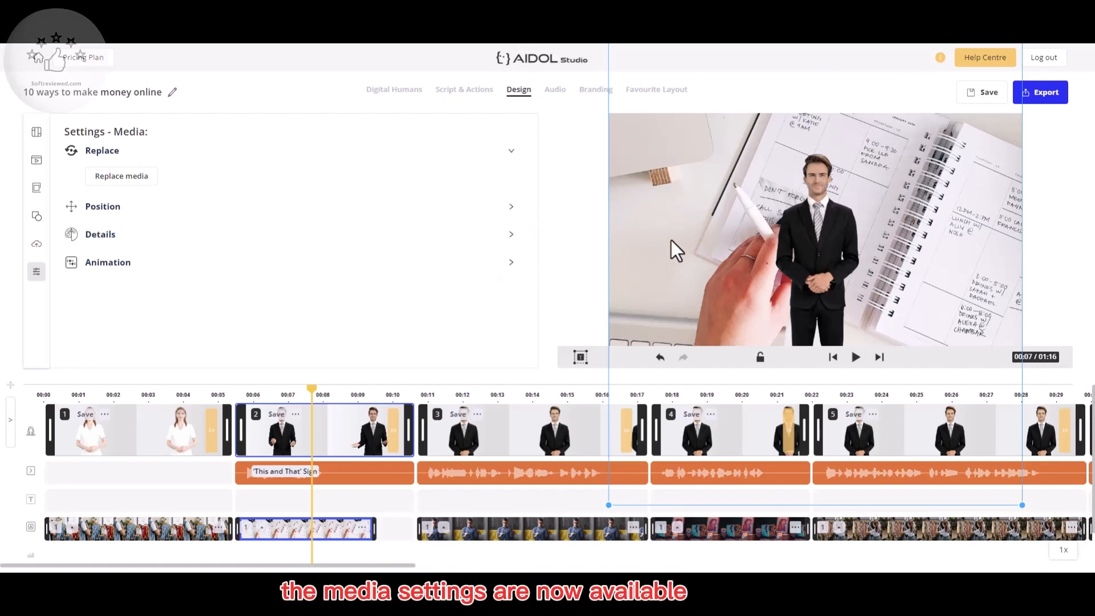
drag(672, 240, 654, 248)
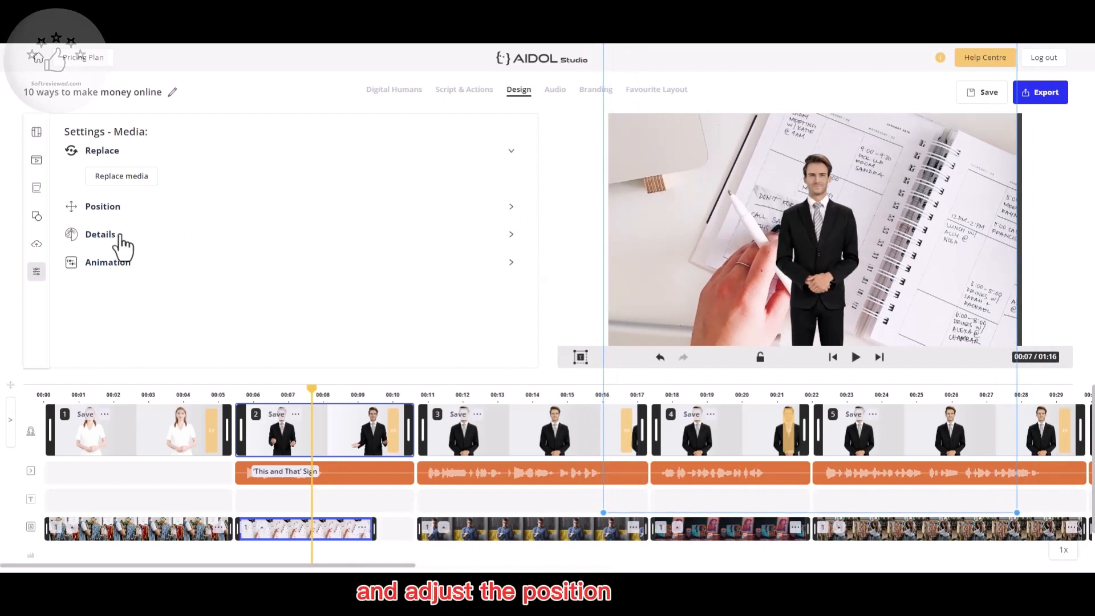
Replace scene 2's notebook media with the first party video, and add the coins video from a "money" search
click(125, 178)
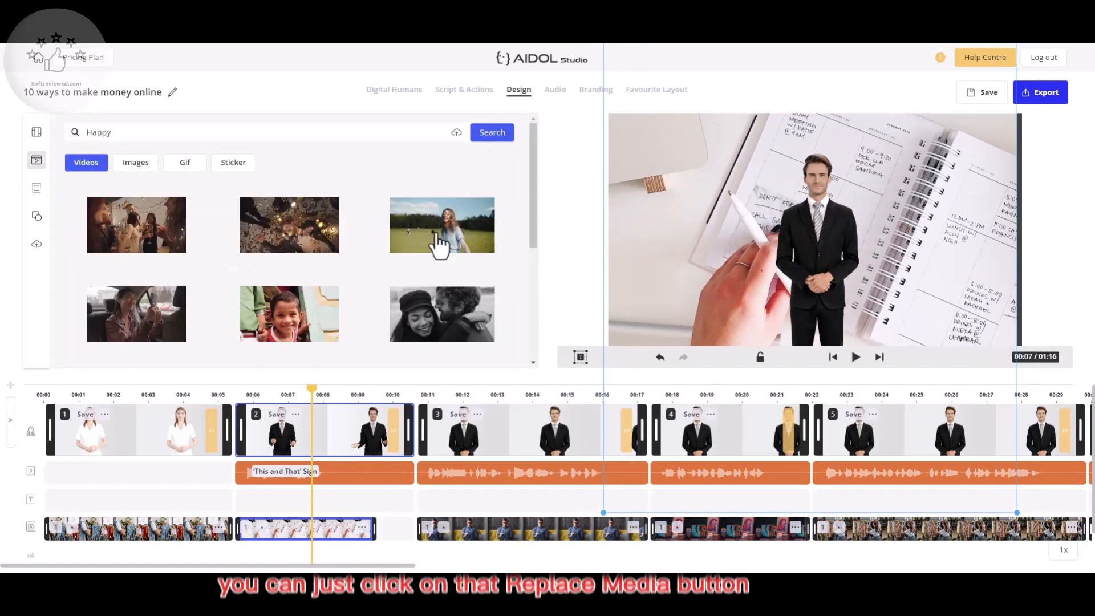
click(146, 221)
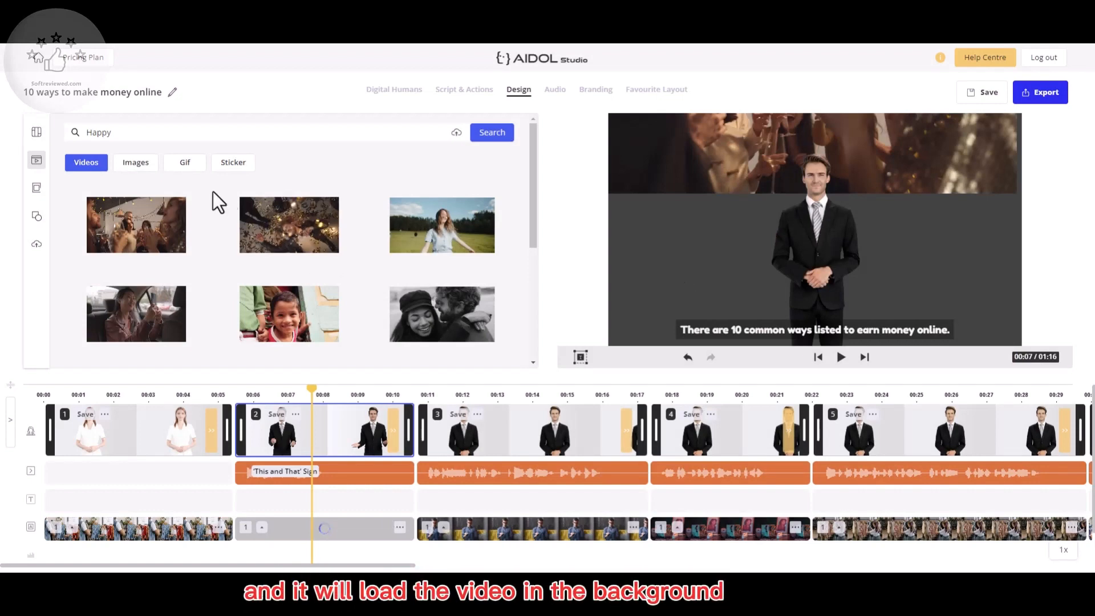
triple_click(135, 135)
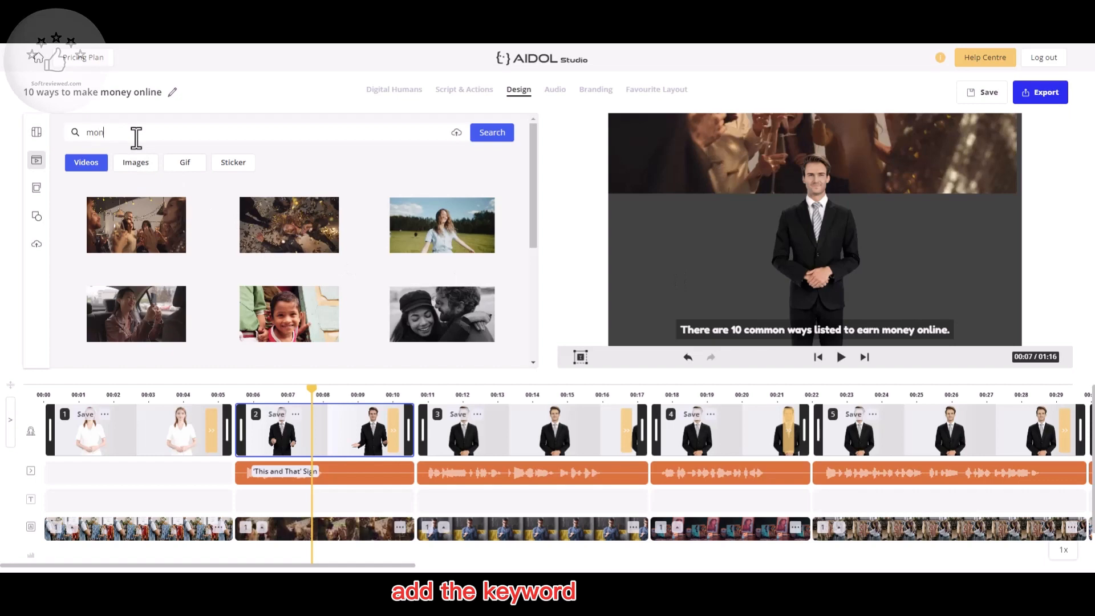
text(money)
key(Return)
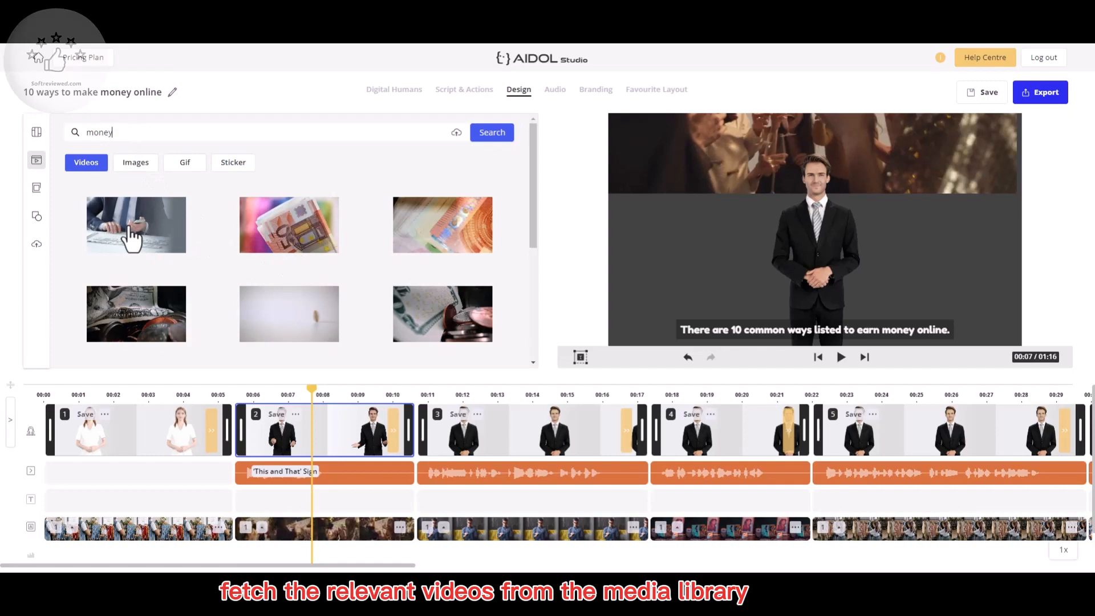
click(140, 317)
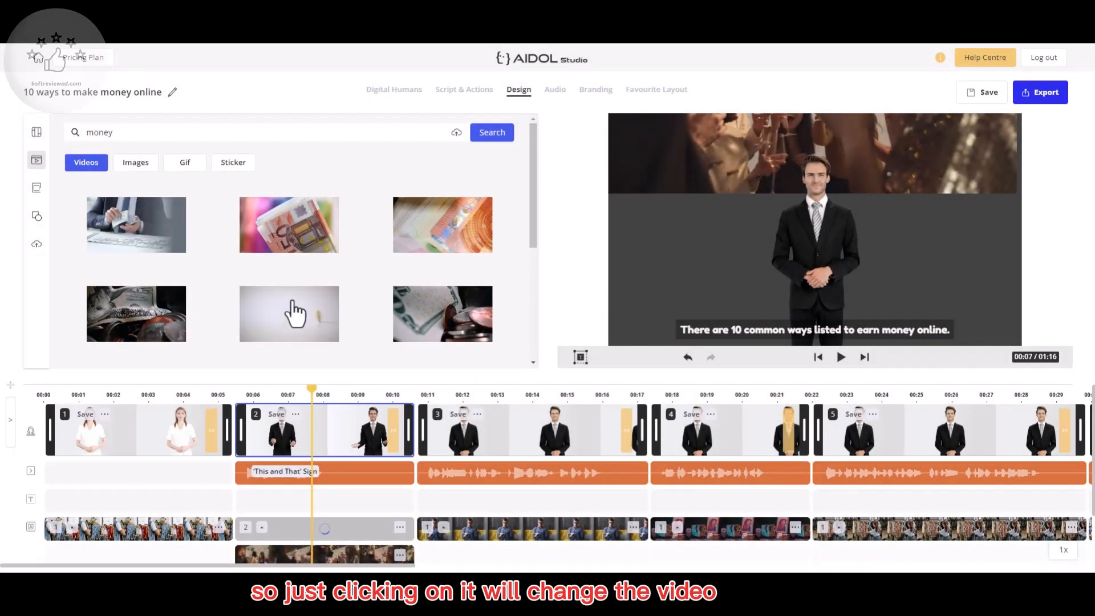
Add the money image of scattered 100-dollar bills and the GIF of a woman counting cash to scene 2
click(149, 162)
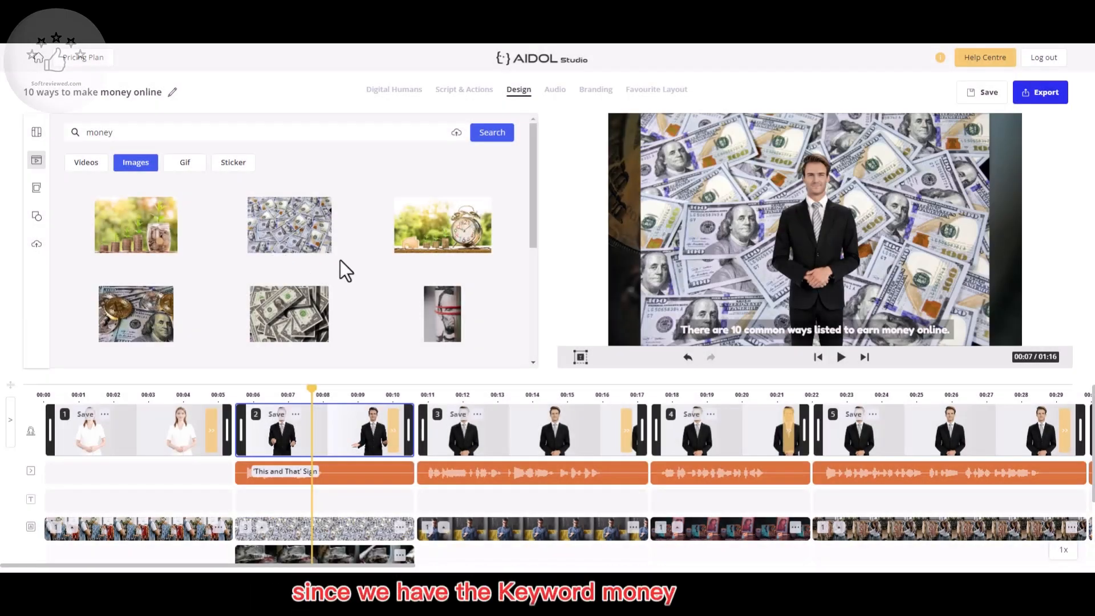
click(187, 164)
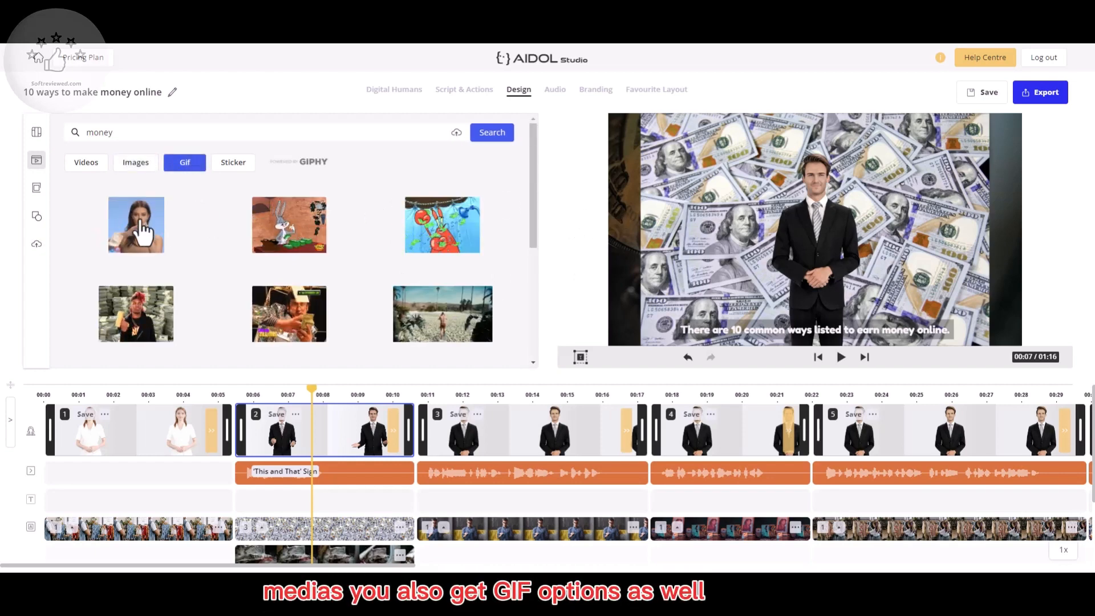
click(139, 227)
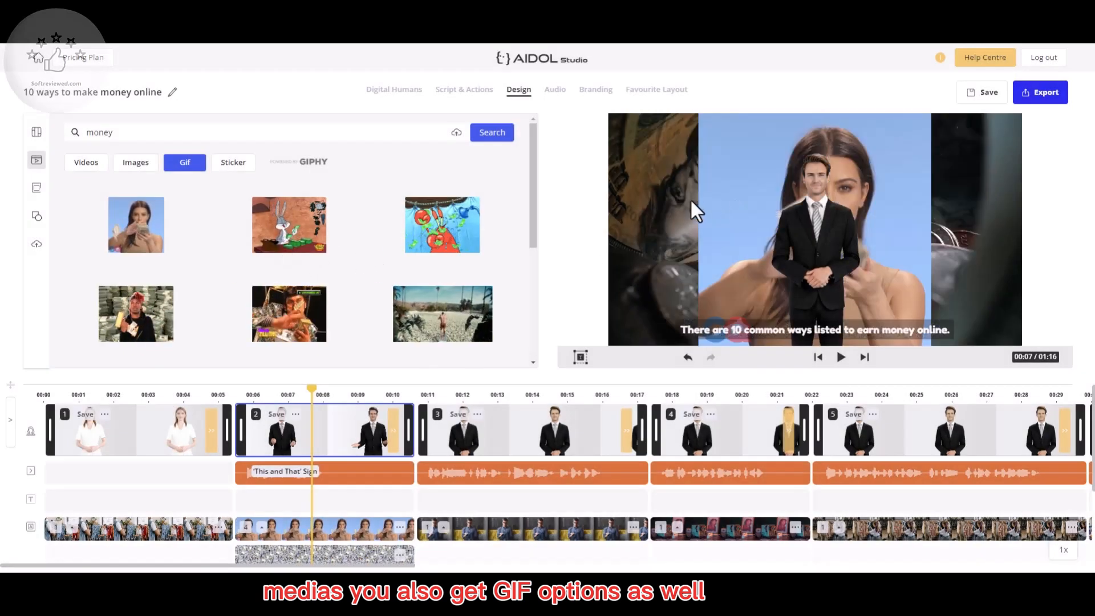
Move scene 2's avatar to the right edge of the canvas, clear of the GIF
drag(843, 217, 1018, 211)
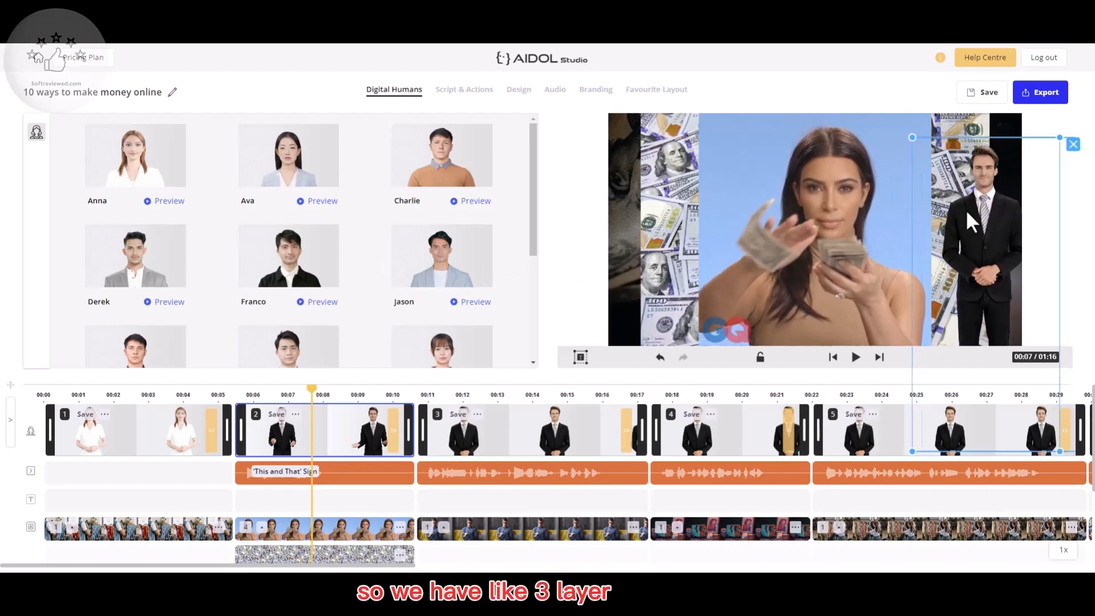
drag(970, 210, 932, 209)
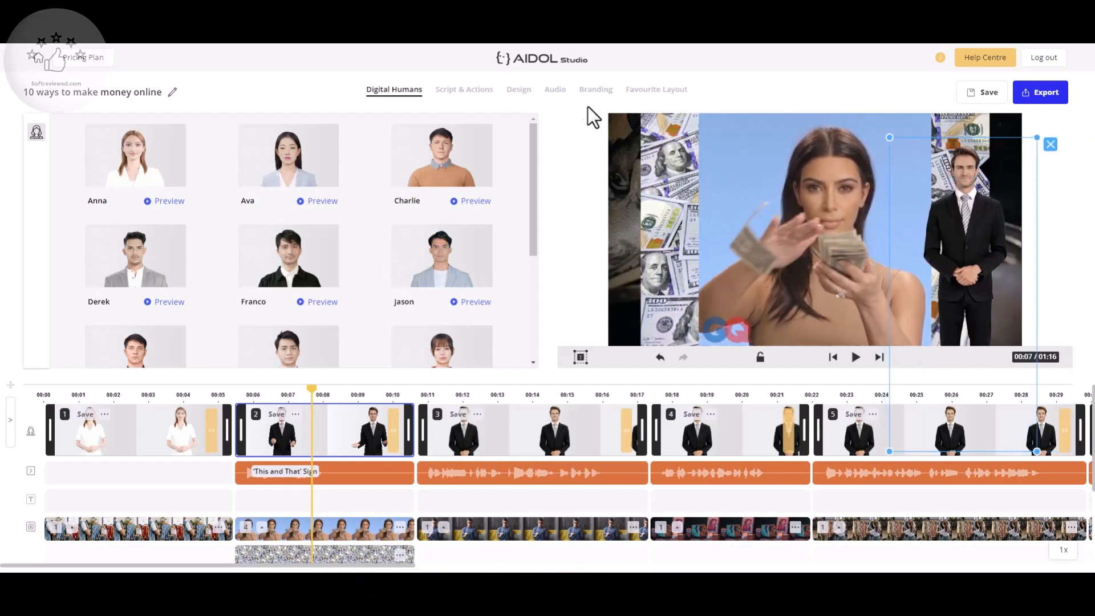
Replace scene 2's GIF with the money sticker of the man in the black cap and sunglasses
click(726, 183)
click(37, 160)
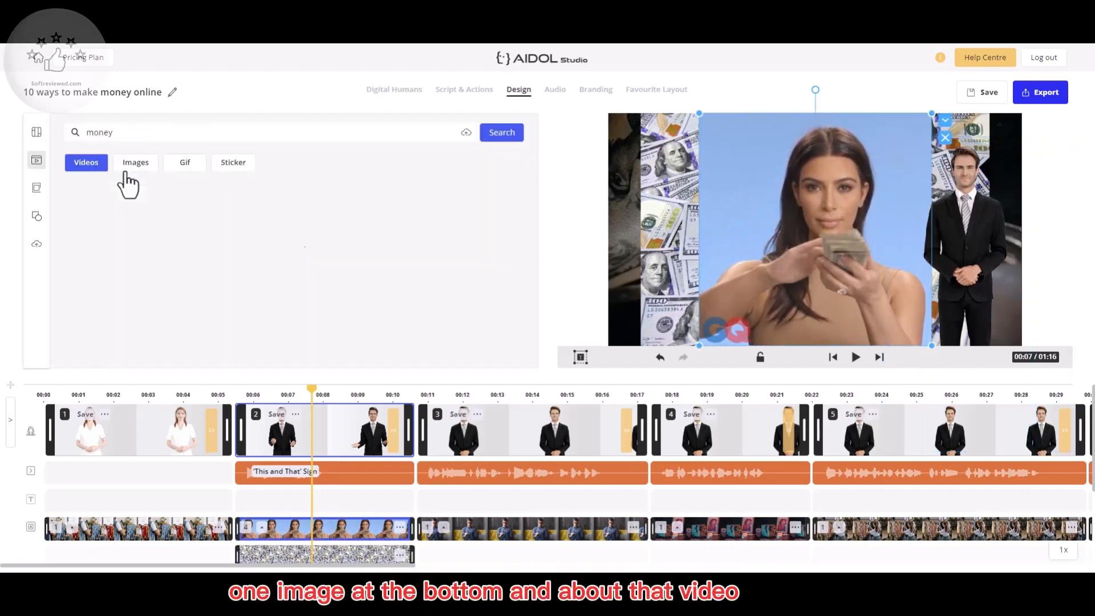
click(235, 167)
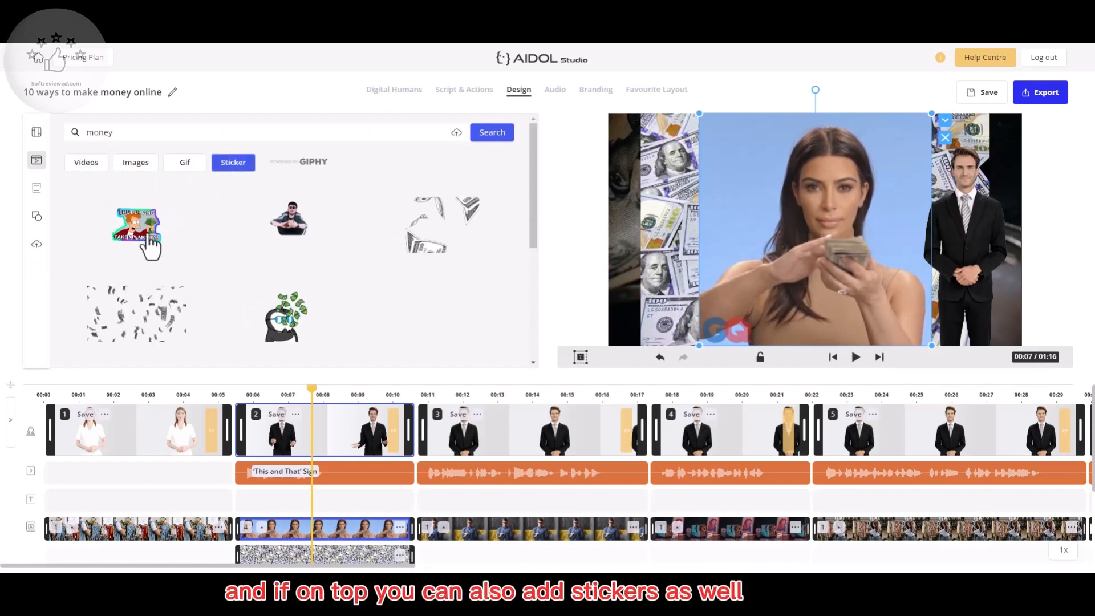
click(298, 224)
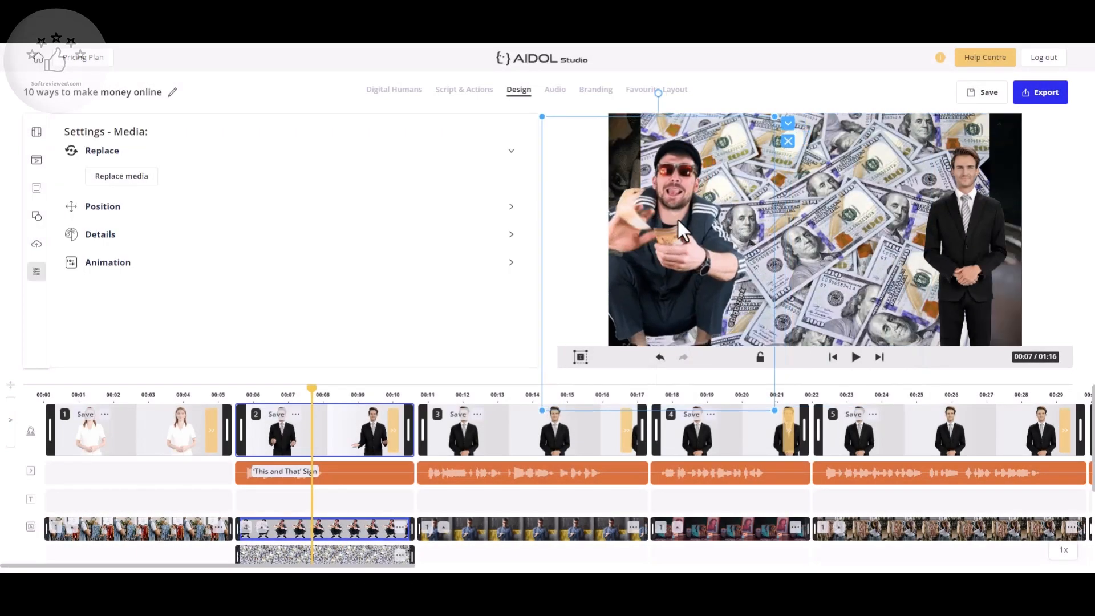
Shrink the man sticker to roughly half size, place it at the canvas's lower left, and deselect it
click(717, 218)
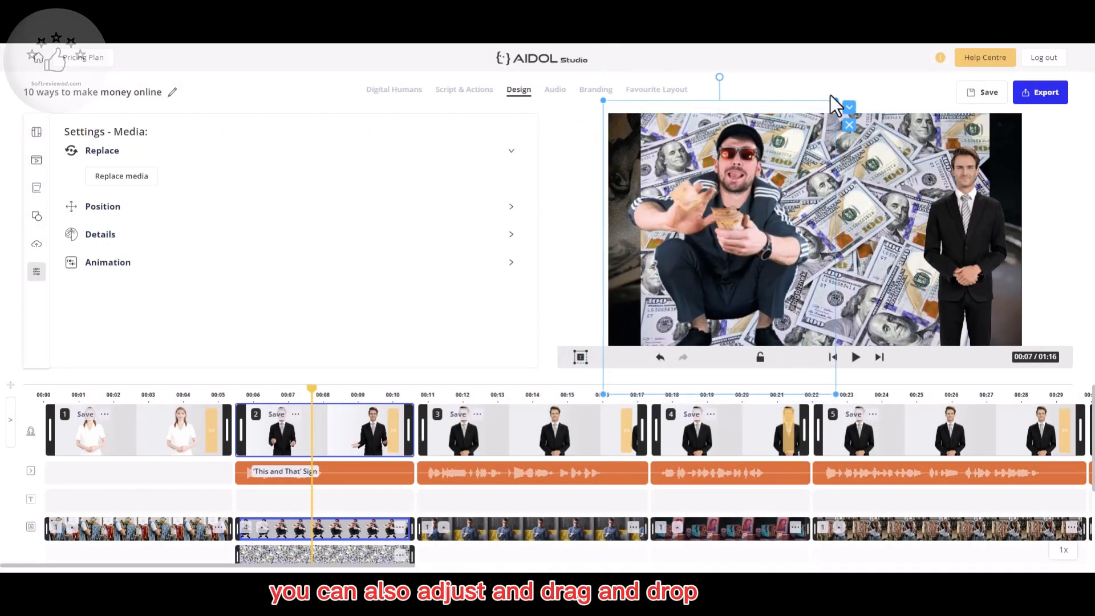
drag(834, 100, 705, 228)
click(1041, 180)
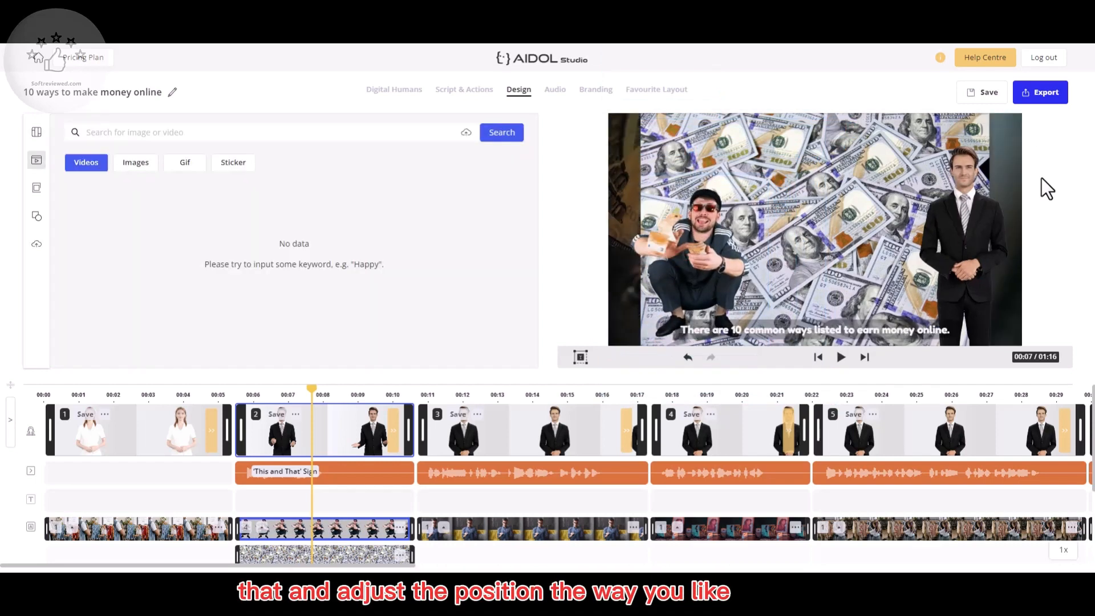
Play scene 3 briefly, and delete its background media of the man writing on the yellow couch
click(37, 192)
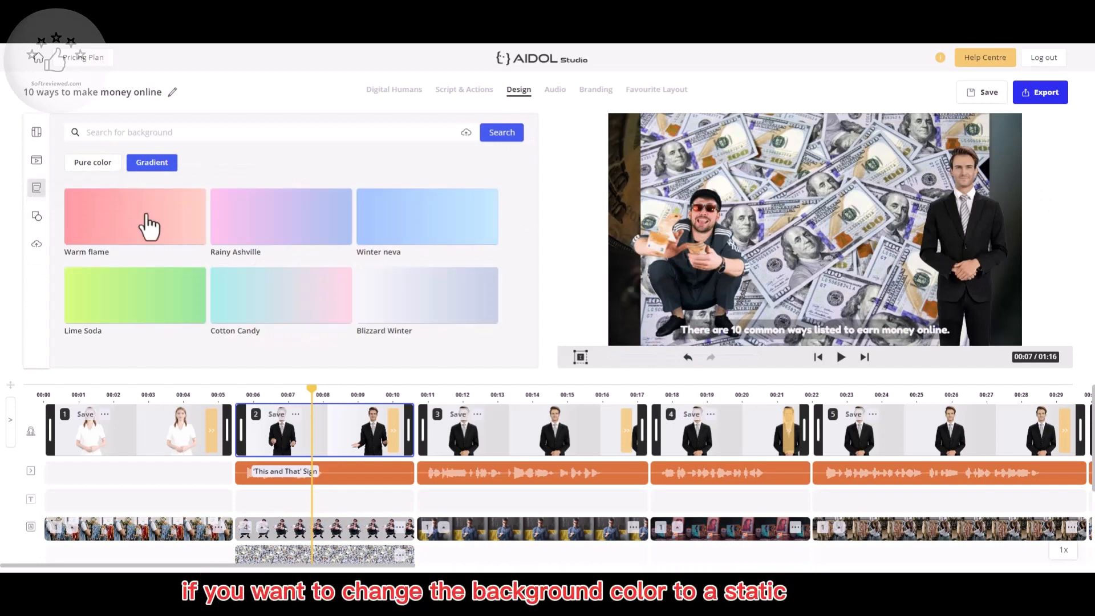
click(482, 439)
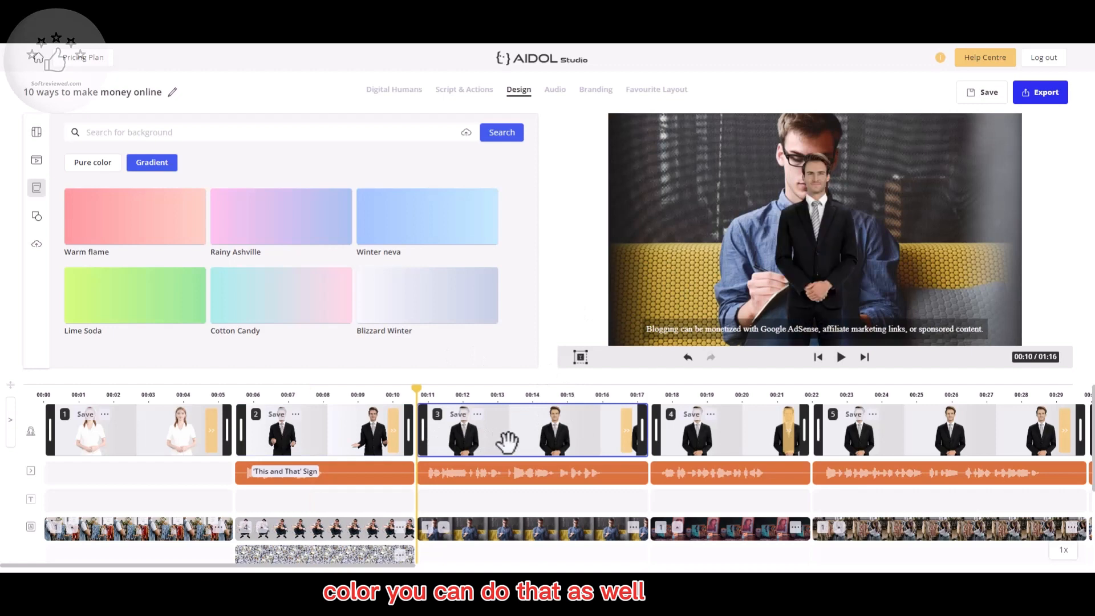
click(841, 357)
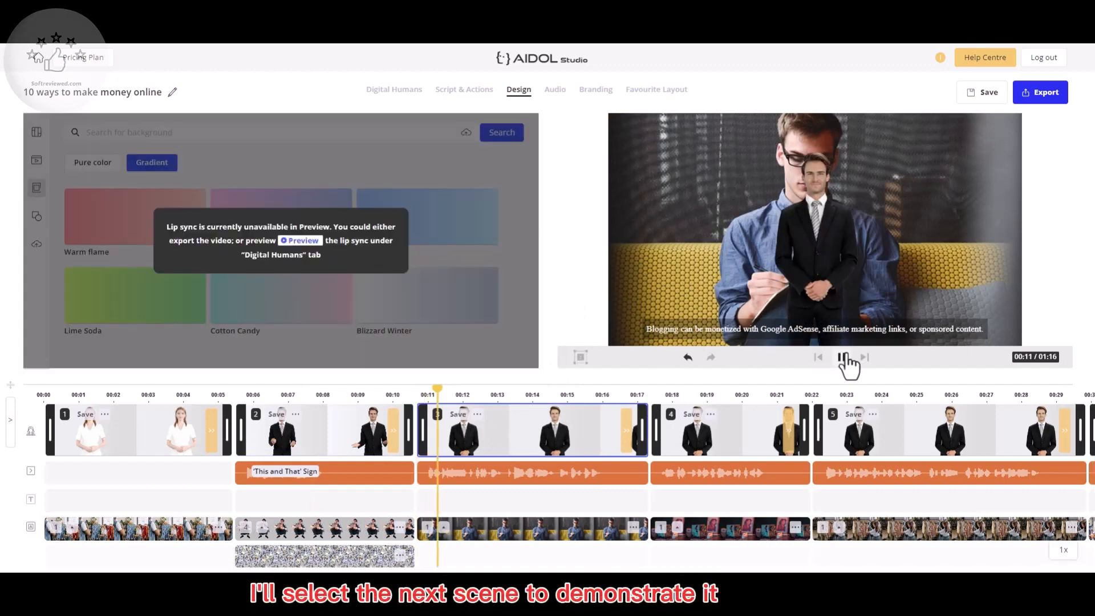
click(843, 357)
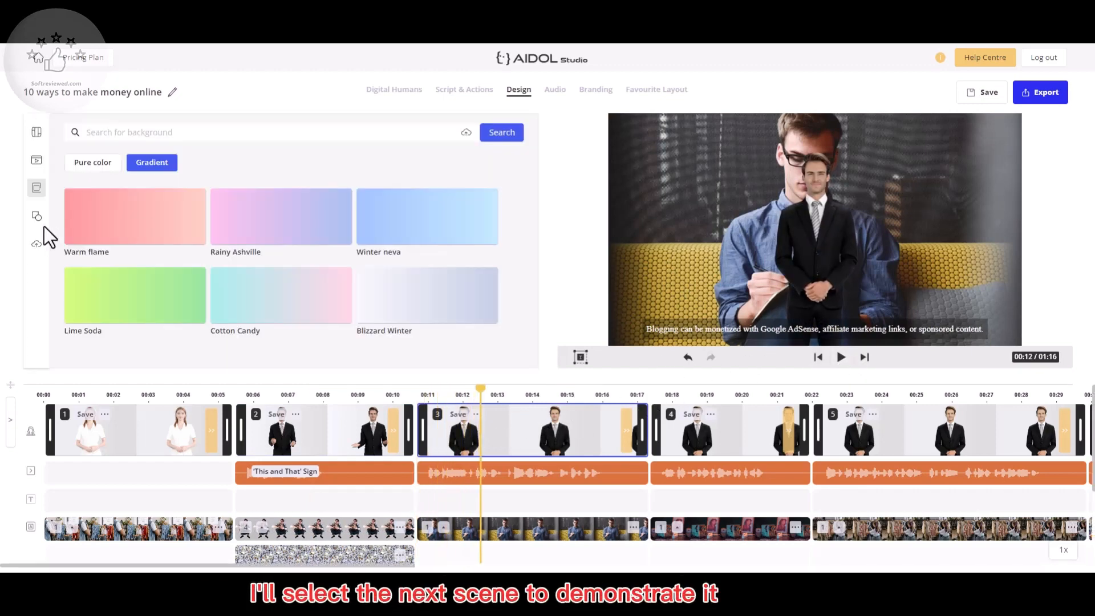
click(657, 184)
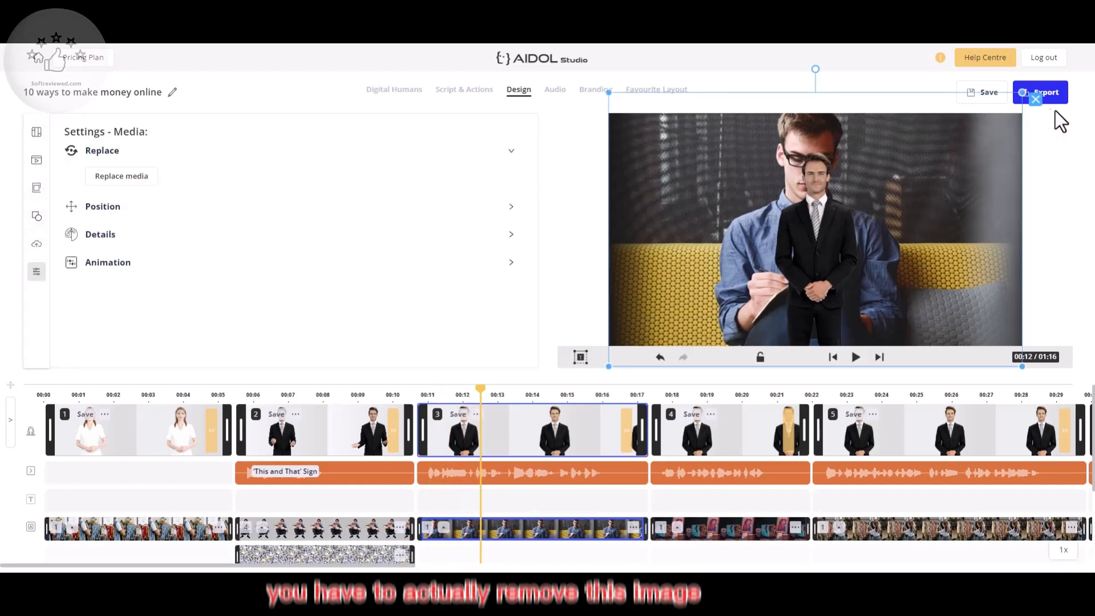
click(1036, 100)
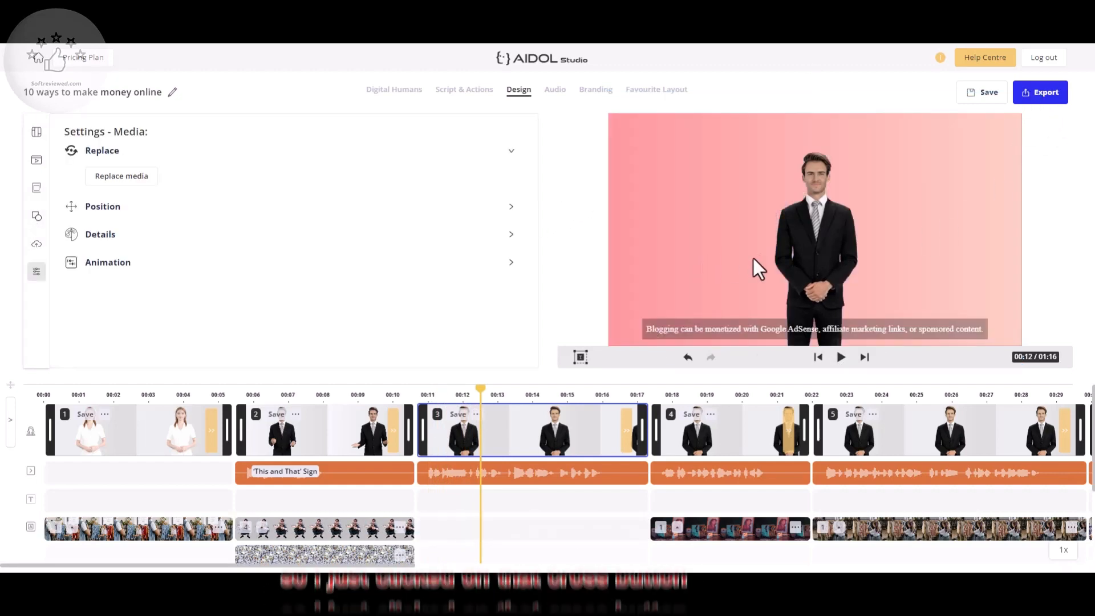
Try the Rainy Ashville, Winter neva, Blizzard Winter, Cotton Candy and Lime Soda gradients as scene 3's background
click(36, 193)
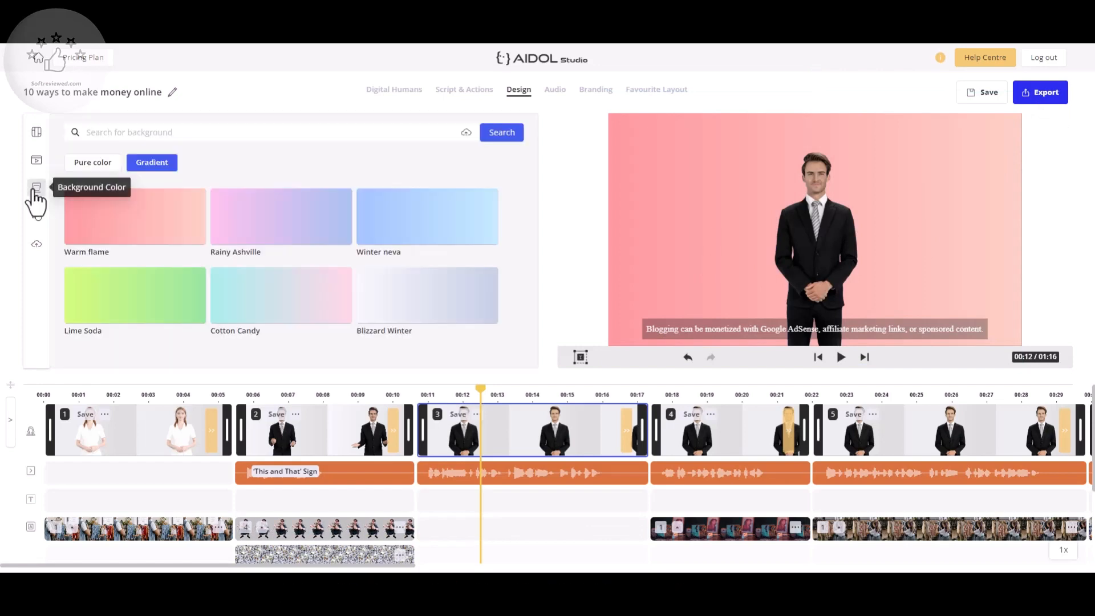
click(300, 224)
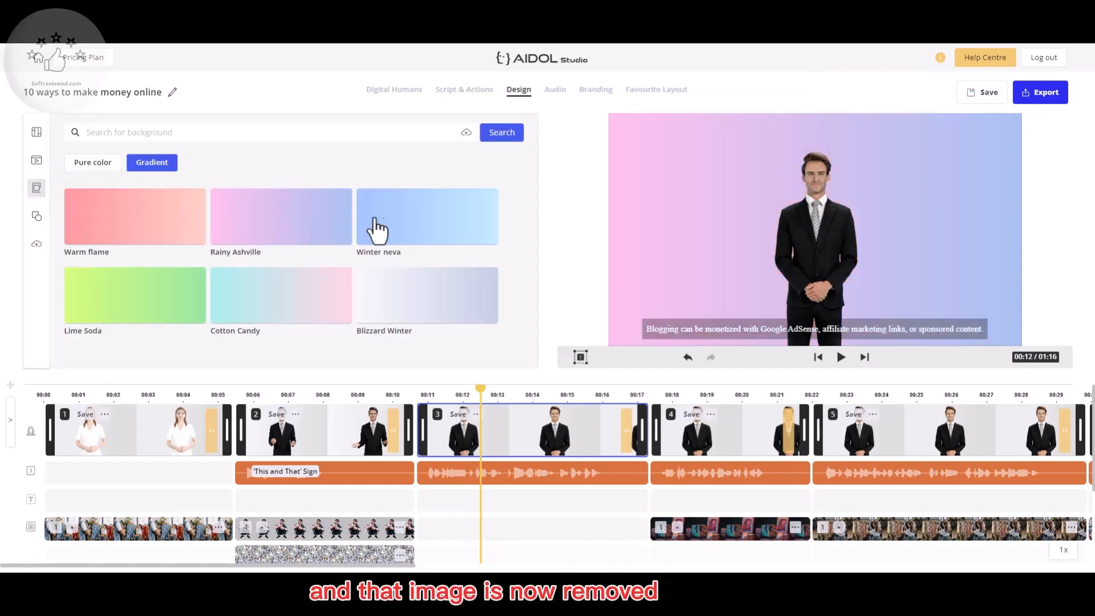
click(454, 228)
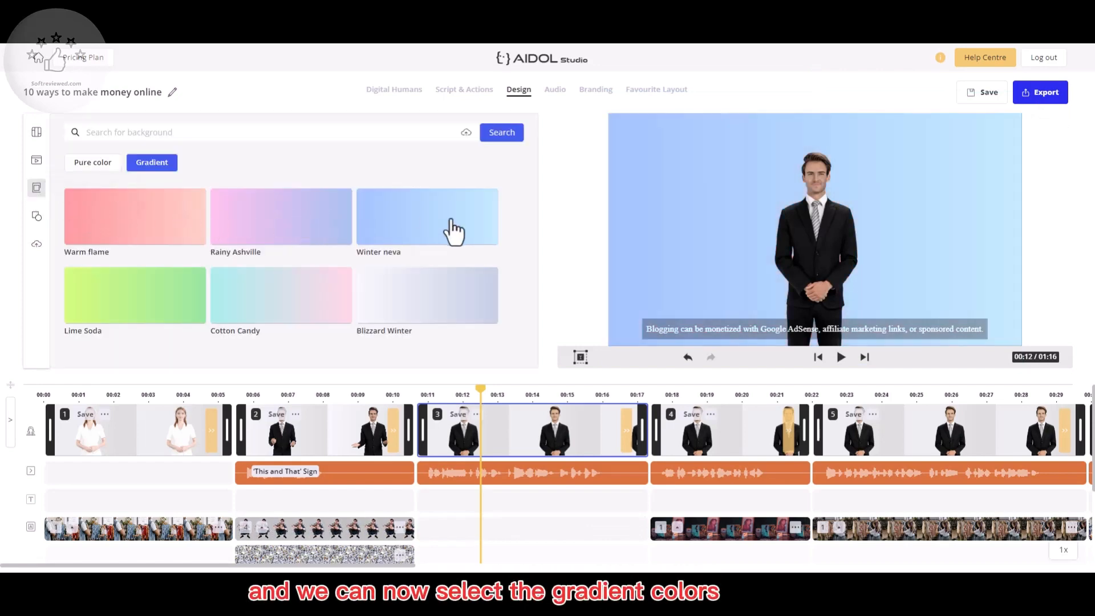
click(417, 290)
click(265, 308)
click(163, 302)
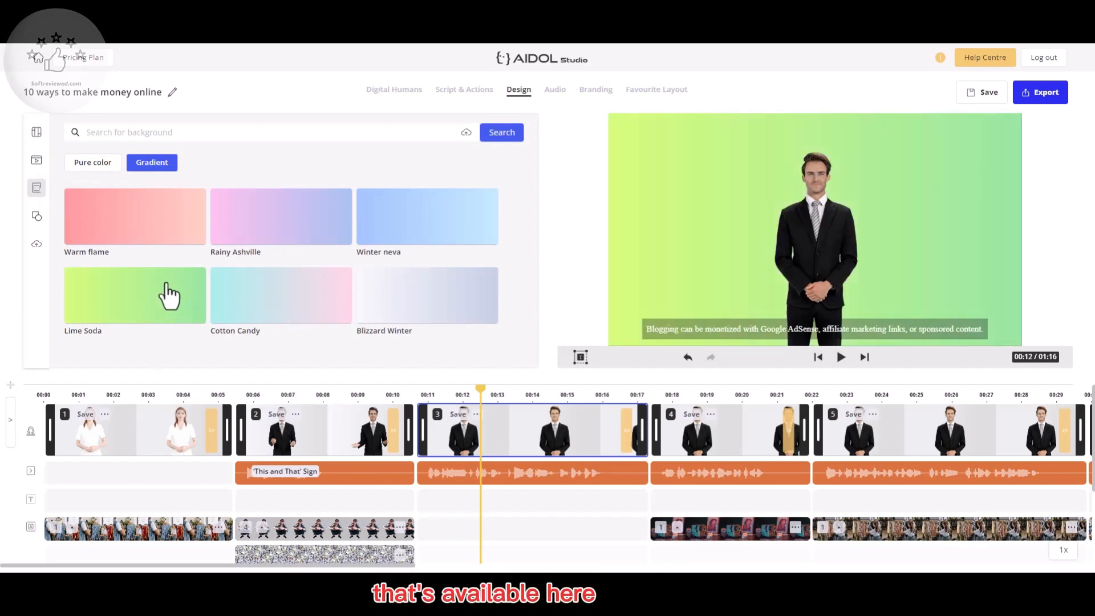
Set scene 3's background to the pure color Paper
click(90, 163)
scroll(342, 232, down, 5)
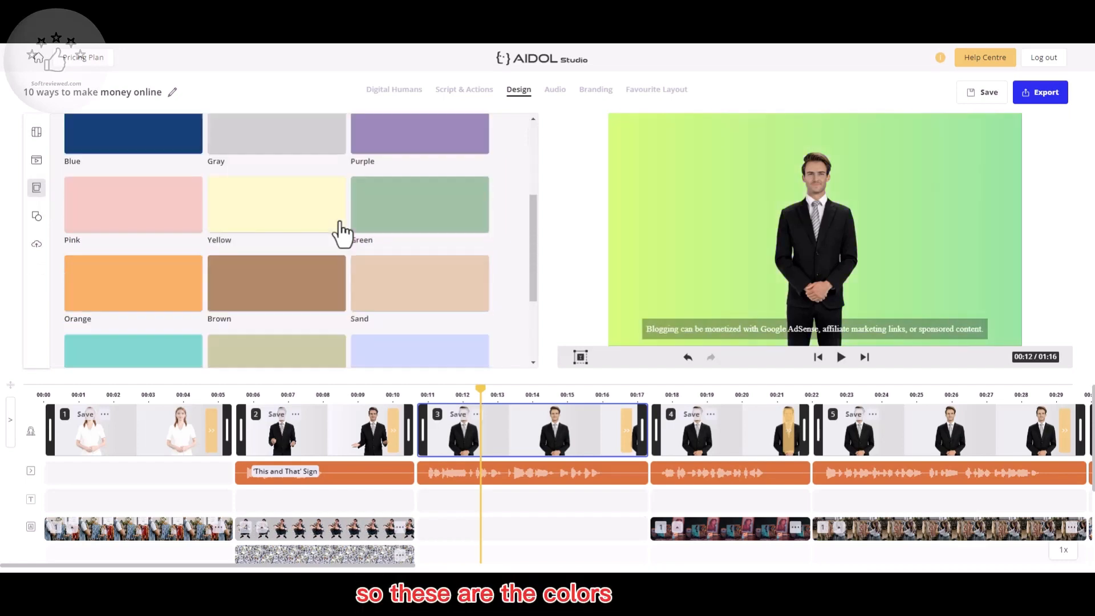
click(121, 331)
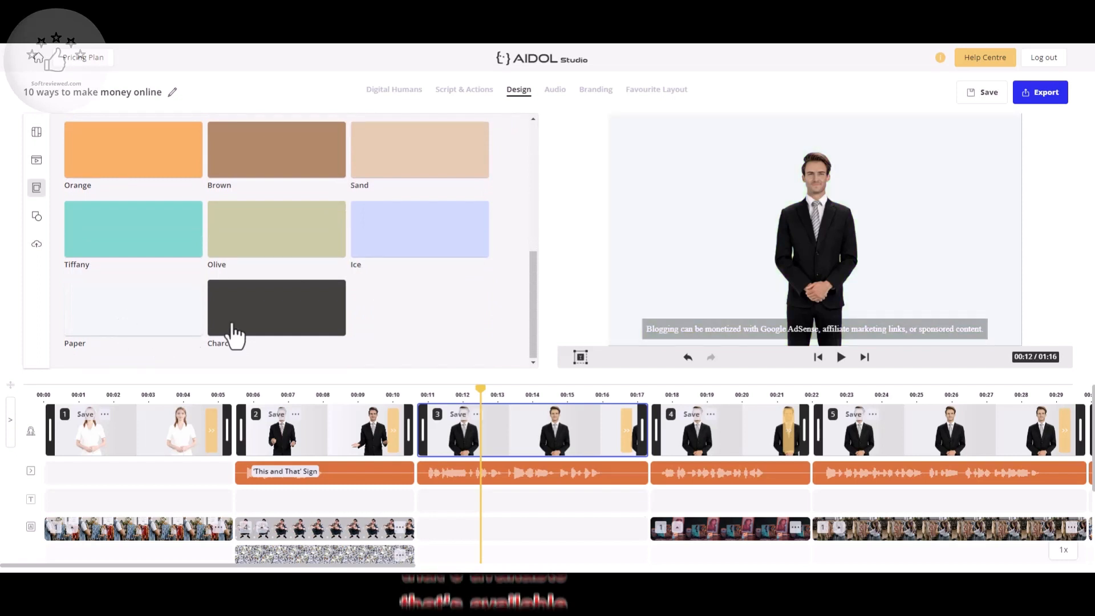
scroll(257, 328, up, 5)
scroll(308, 257, up, 1)
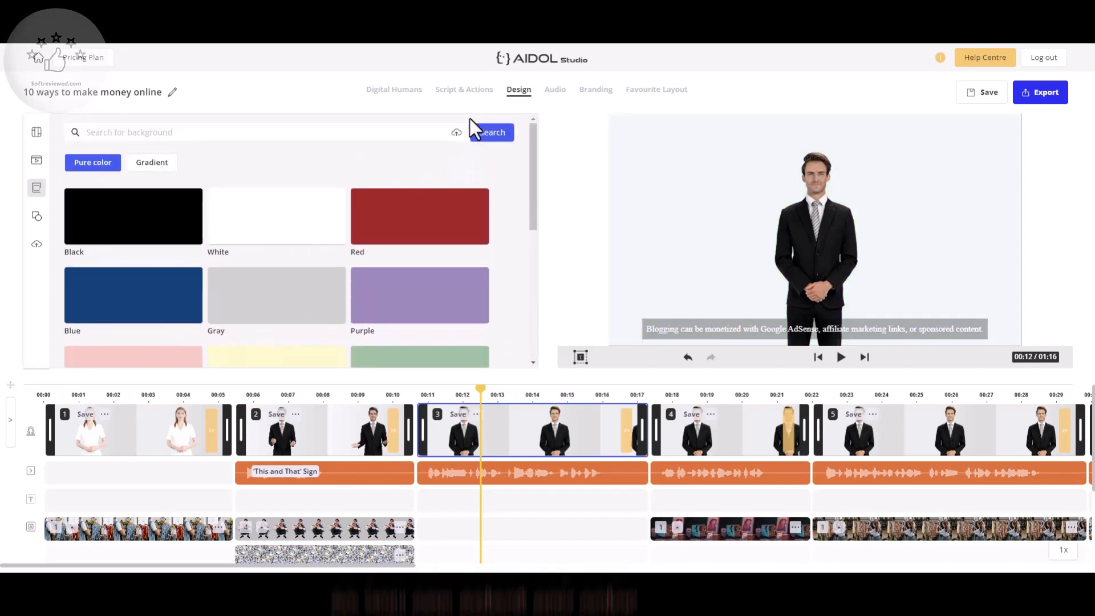
Examine the supported upload formats and the local and cloud storage sources for own media, and close the upload dialog
click(456, 136)
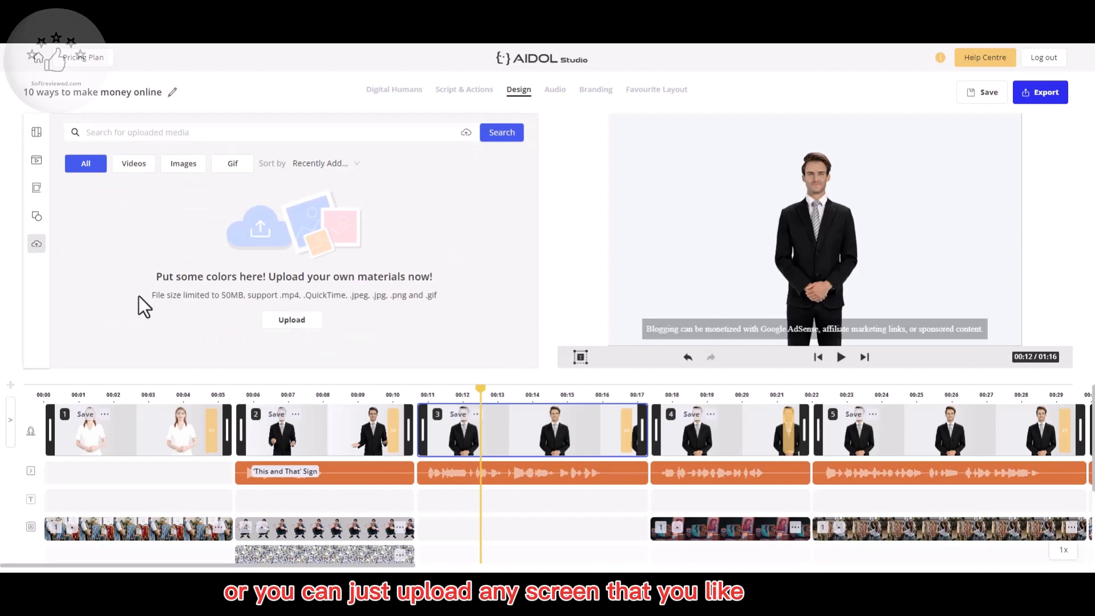
click(306, 321)
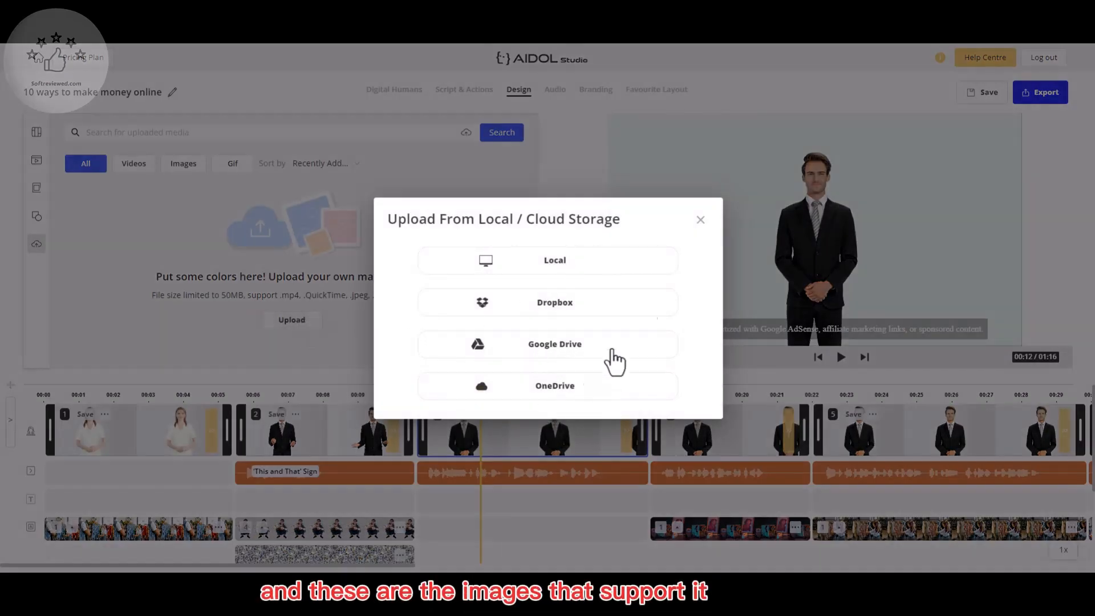
click(700, 220)
Add an arrow shape to scene 3, and exchange it for an ellipse there and an arrow on scene 4
click(37, 217)
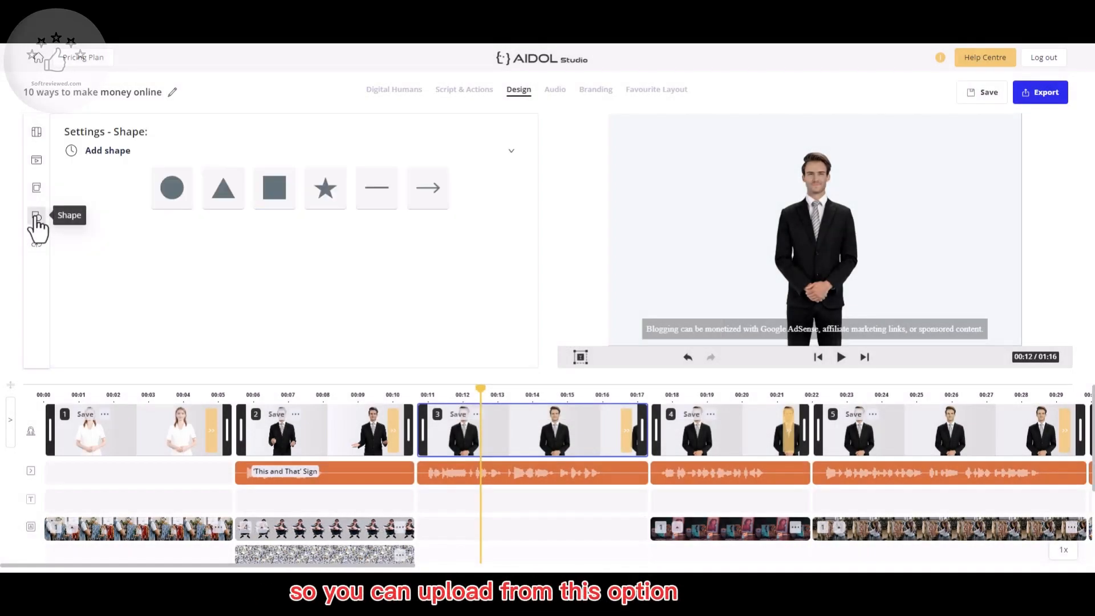
click(443, 193)
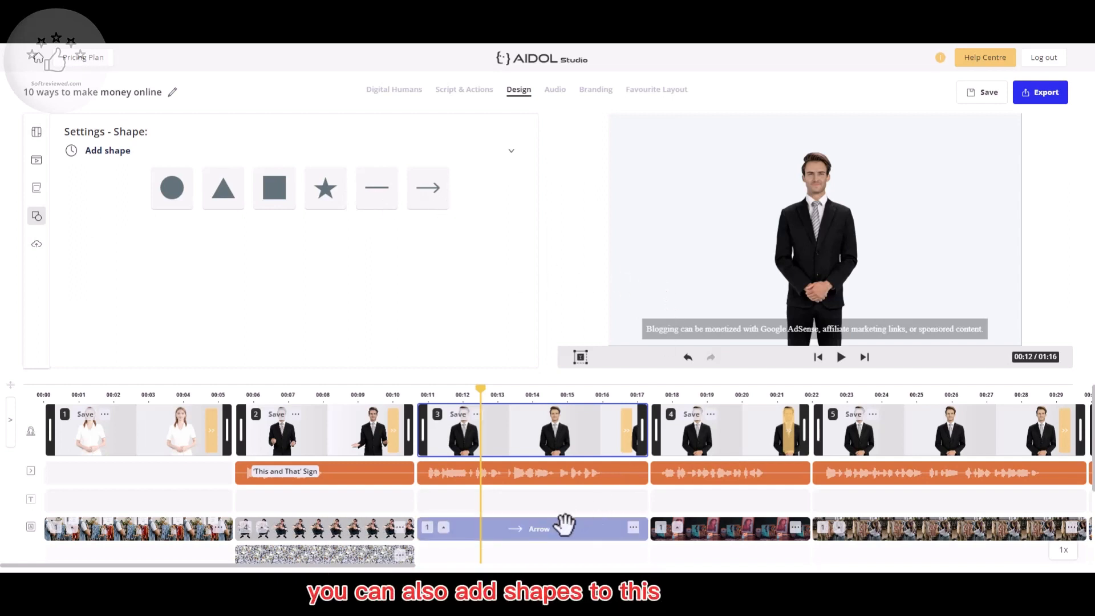
click(636, 531)
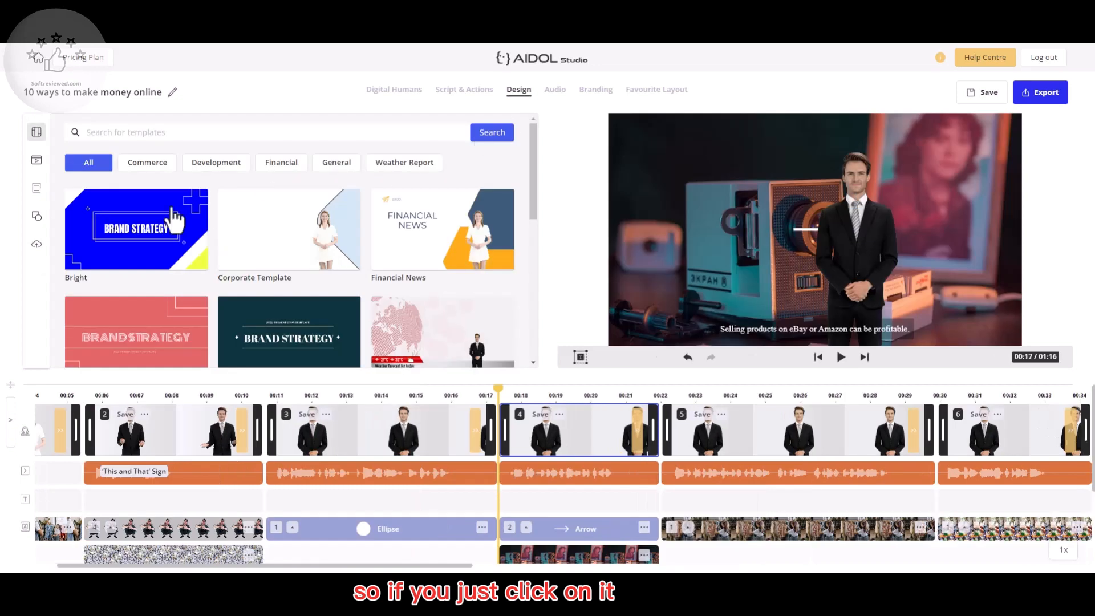
Show the available shapes again, and play scene 4 to preview it with its arrow
click(36, 218)
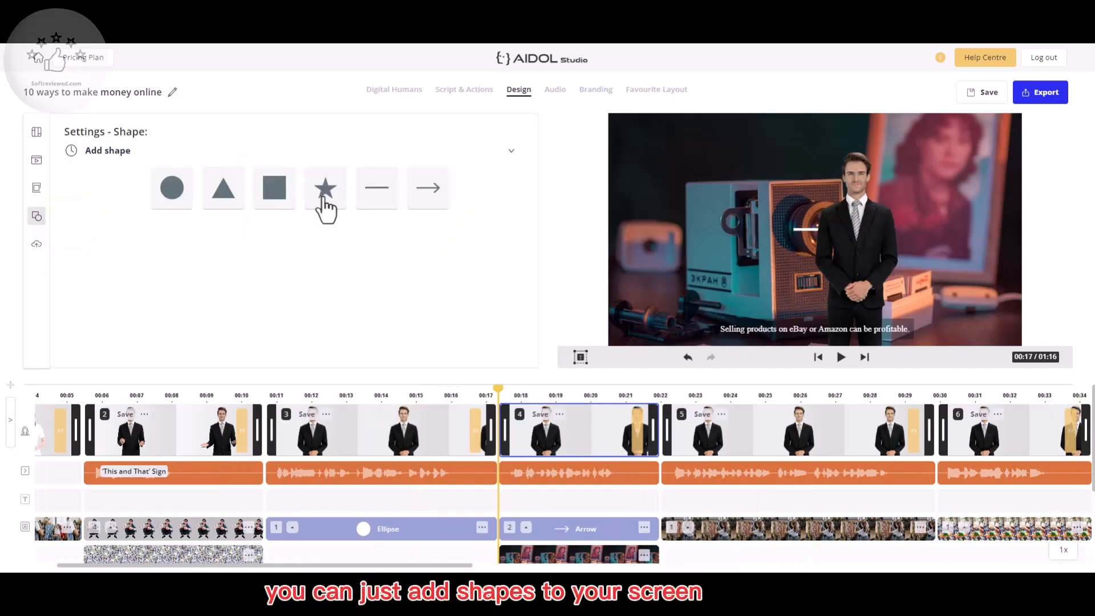
click(837, 360)
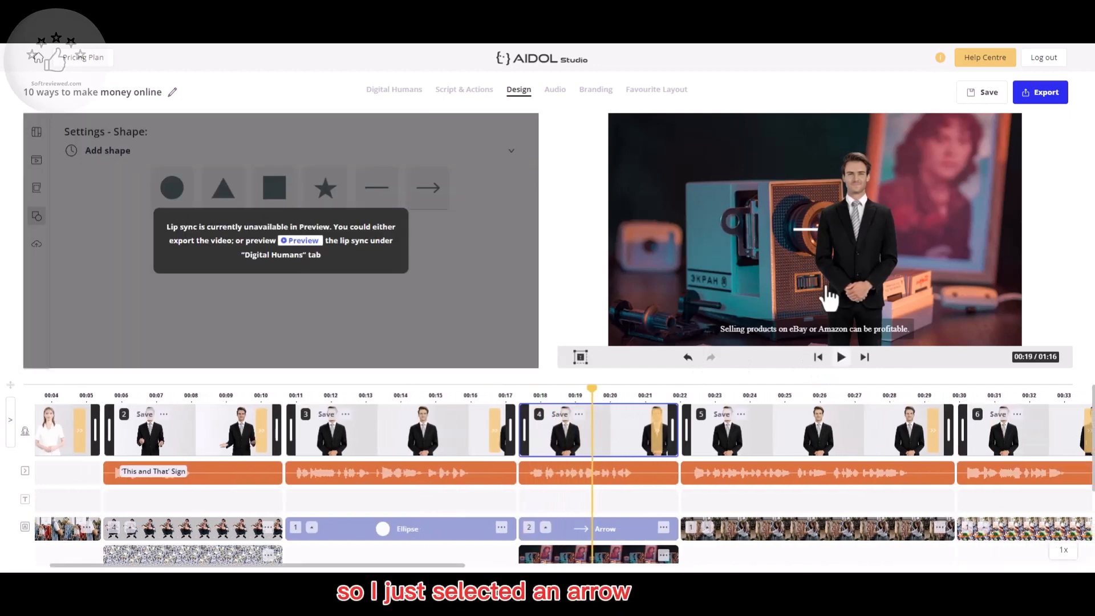
Move scene 4's avatar to the right side of the frame and the arrow to the left of the projector
click(841, 358)
click(864, 252)
drag(867, 252, 953, 253)
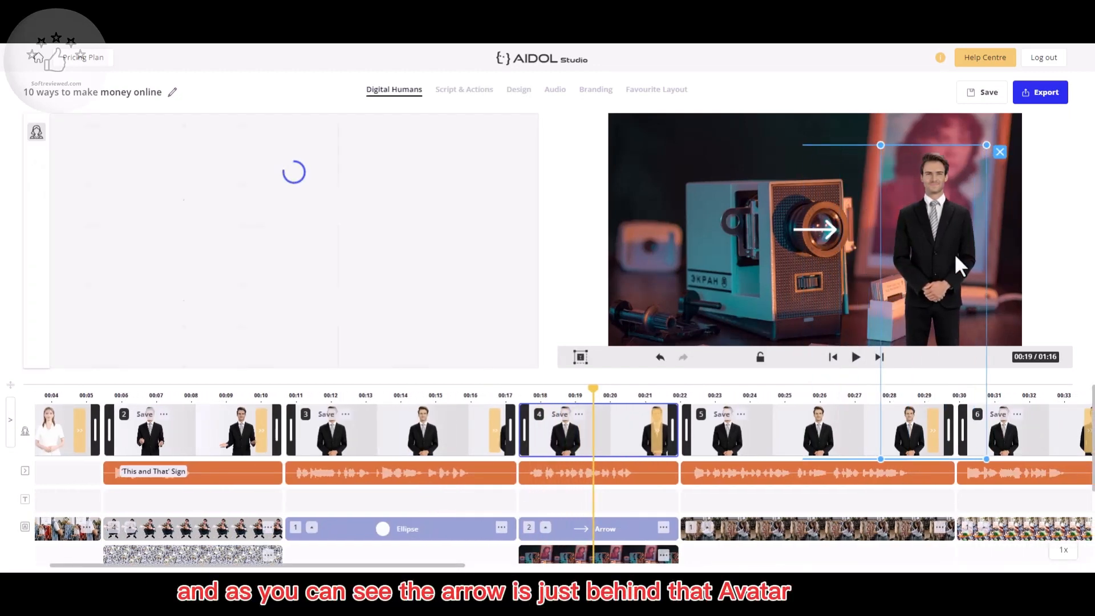
drag(818, 234, 670, 226)
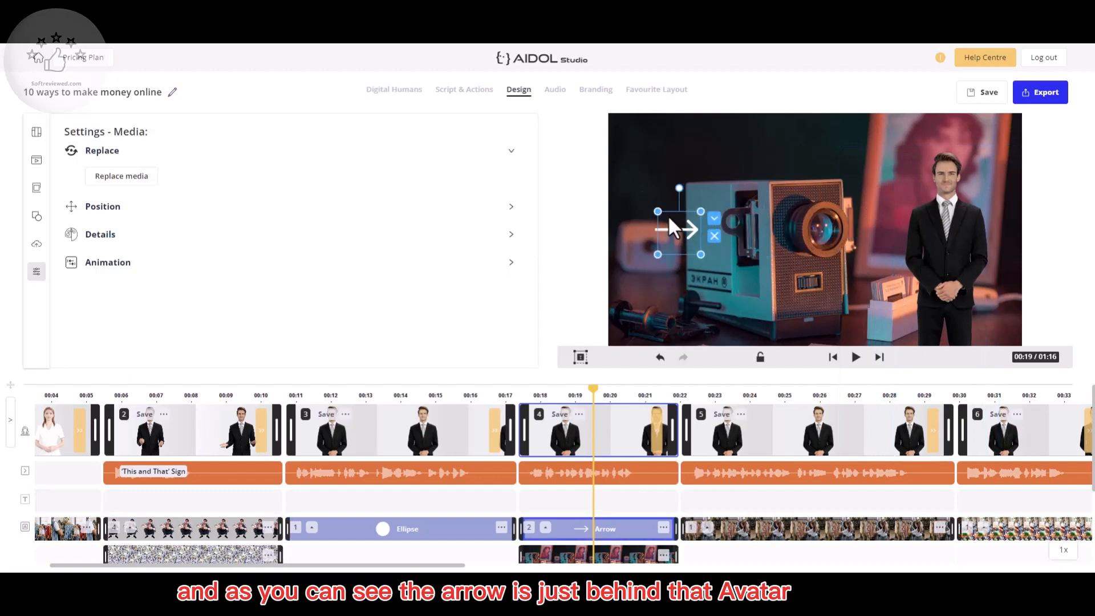
drag(657, 163, 645, 234)
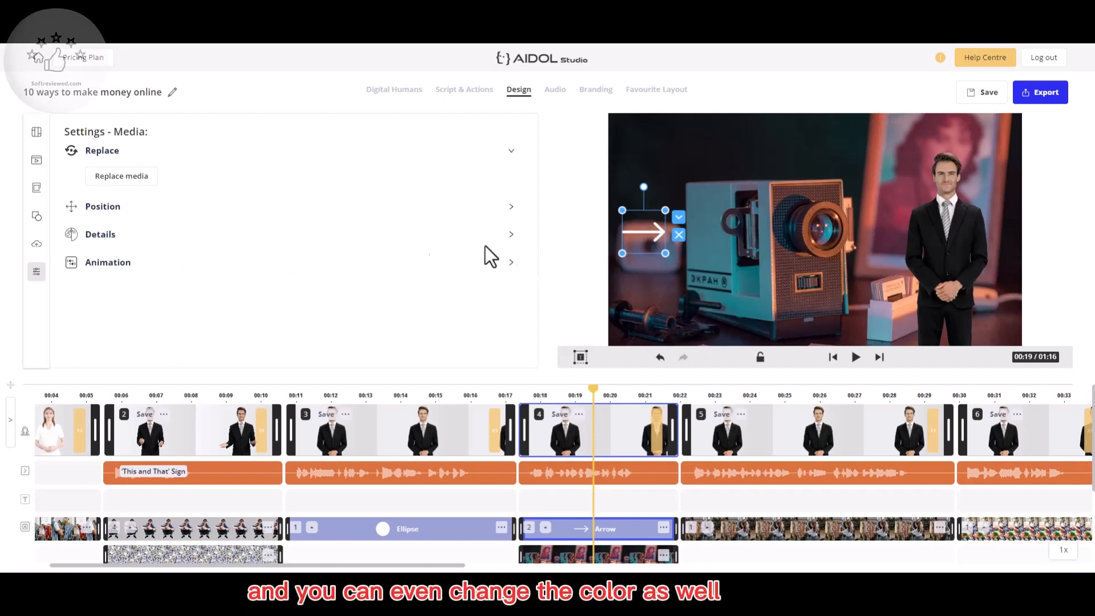
Change the fill color of scene 4's arrow to red
click(511, 235)
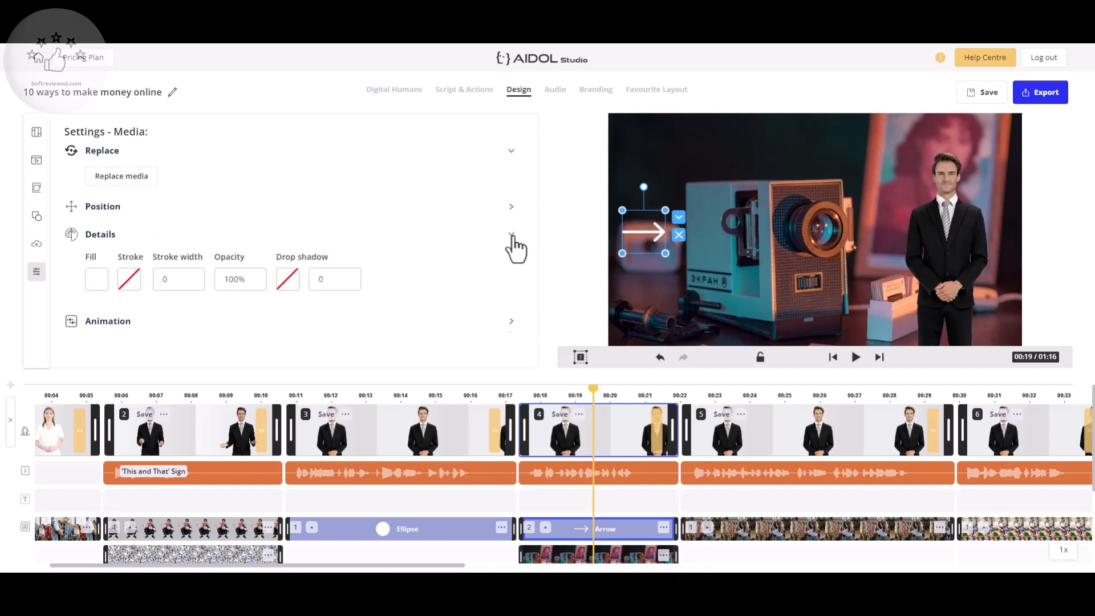
click(98, 281)
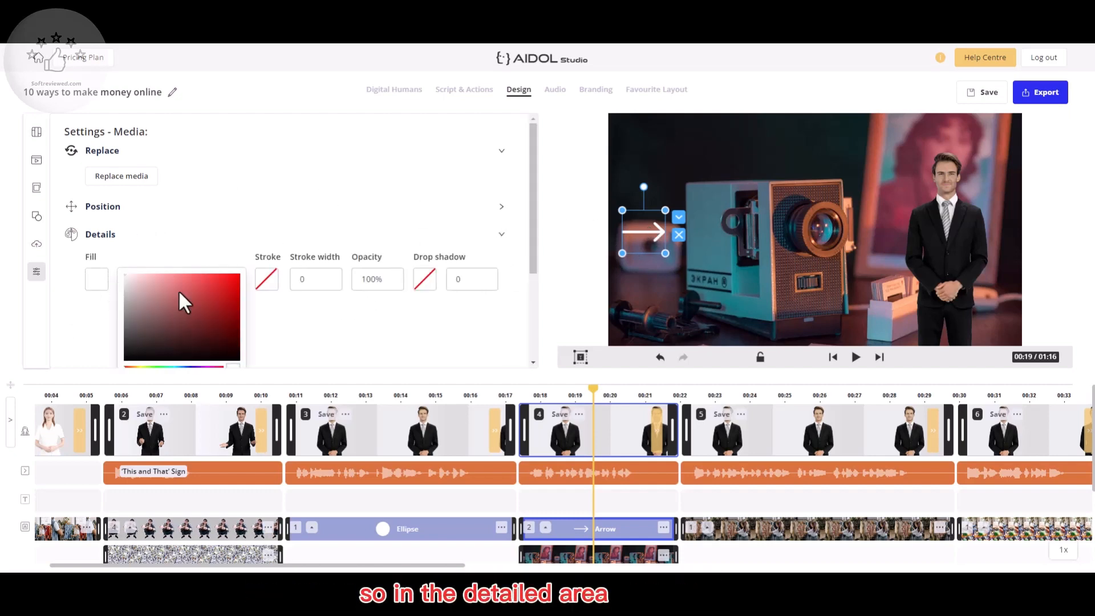
click(234, 279)
click(296, 329)
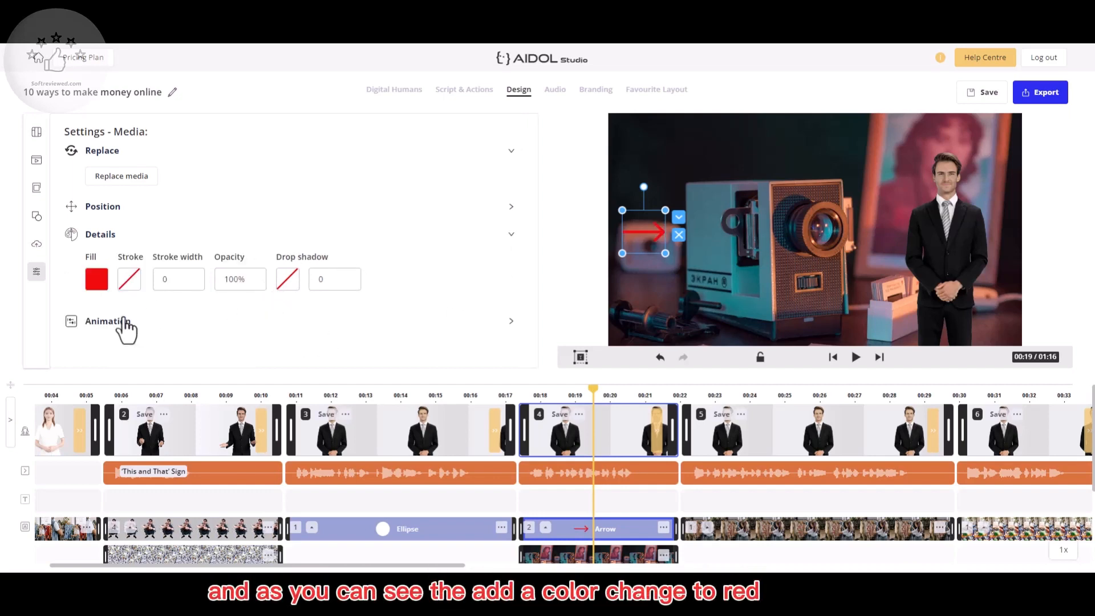
Animate the arrow with Swipe Up as the in animation, Fade Out as the out animation and Swipe Down as the movement
click(507, 323)
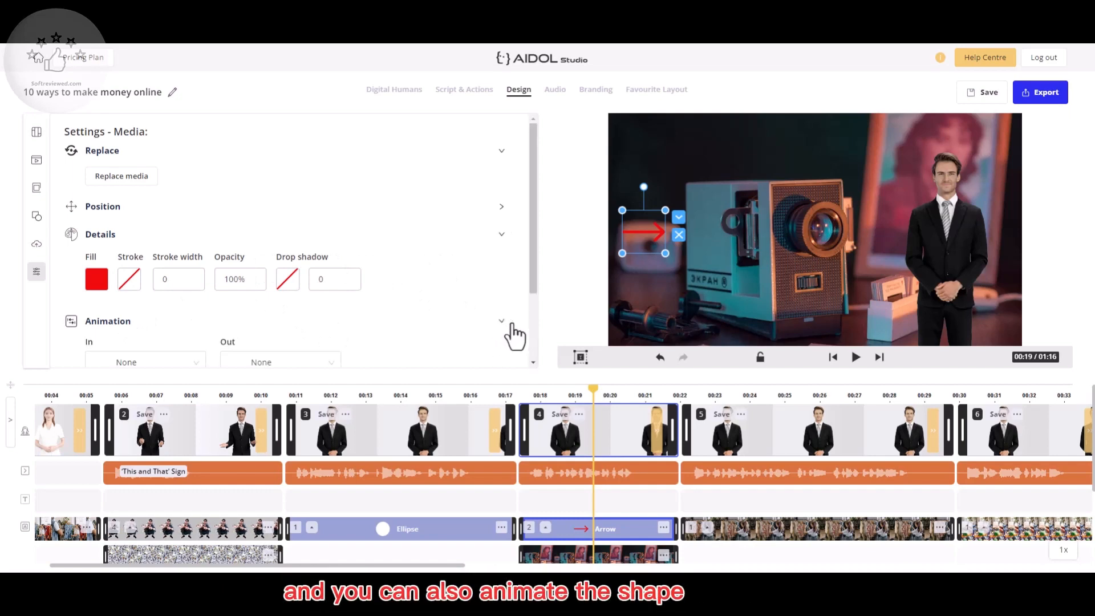
scroll(328, 286, down, 2)
click(292, 270)
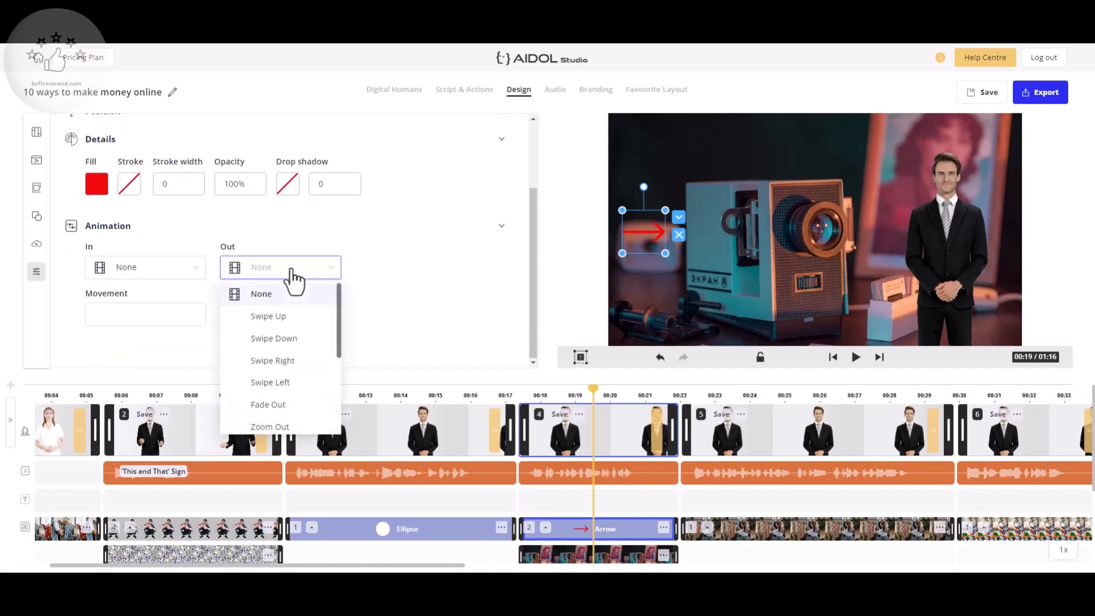
click(171, 280)
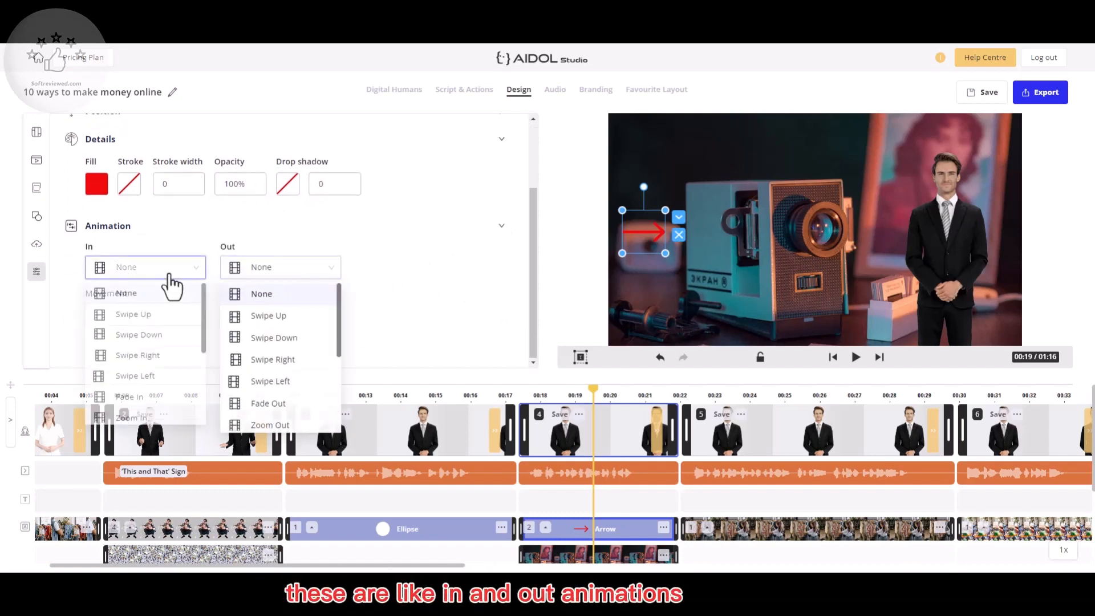
click(146, 320)
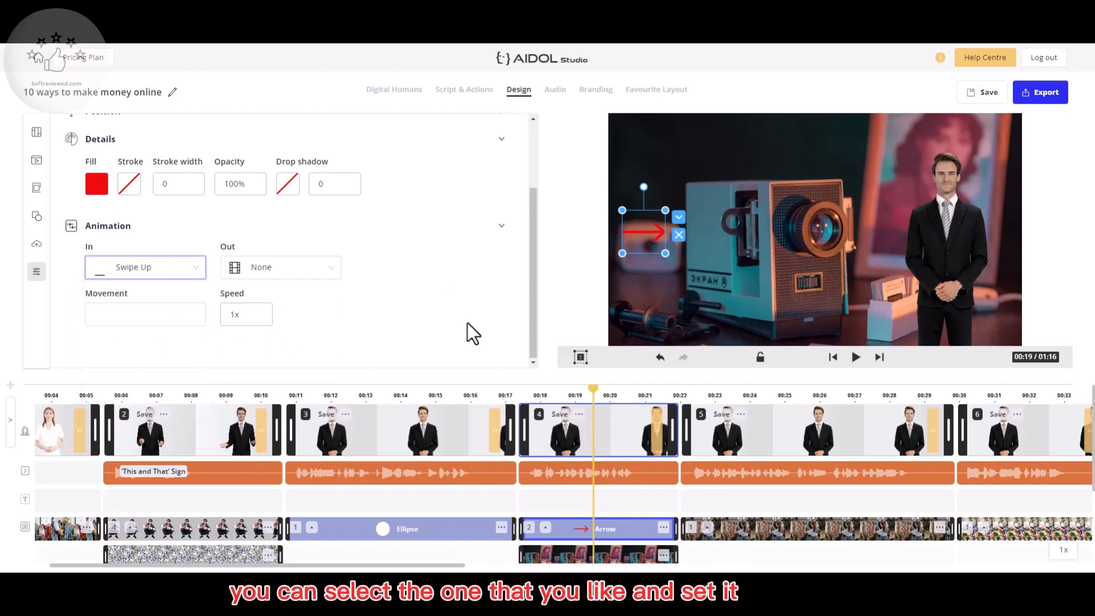
click(279, 273)
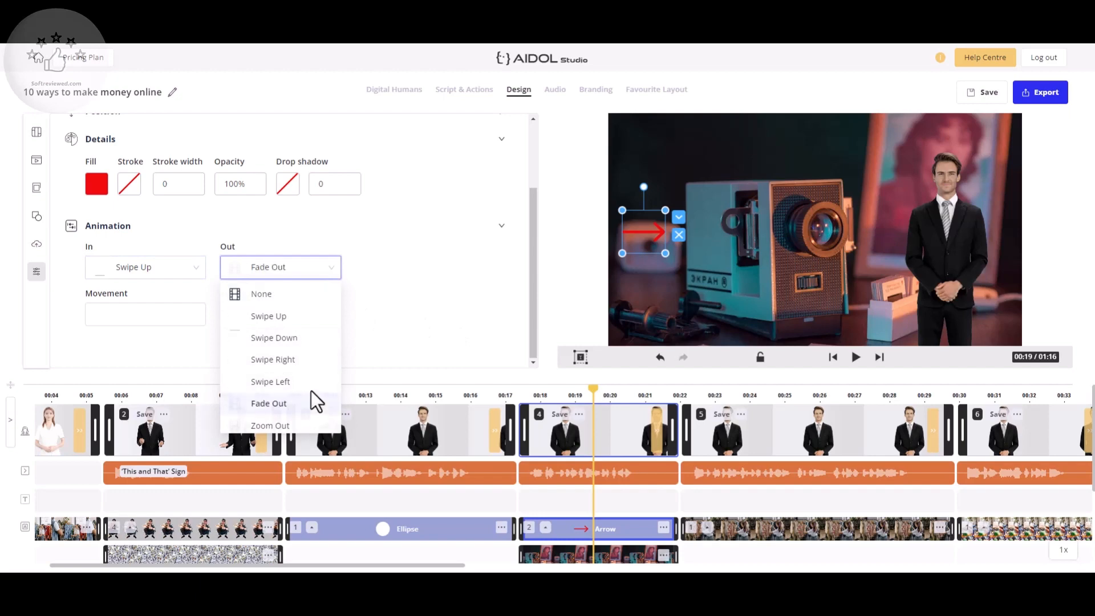
click(302, 405)
click(175, 314)
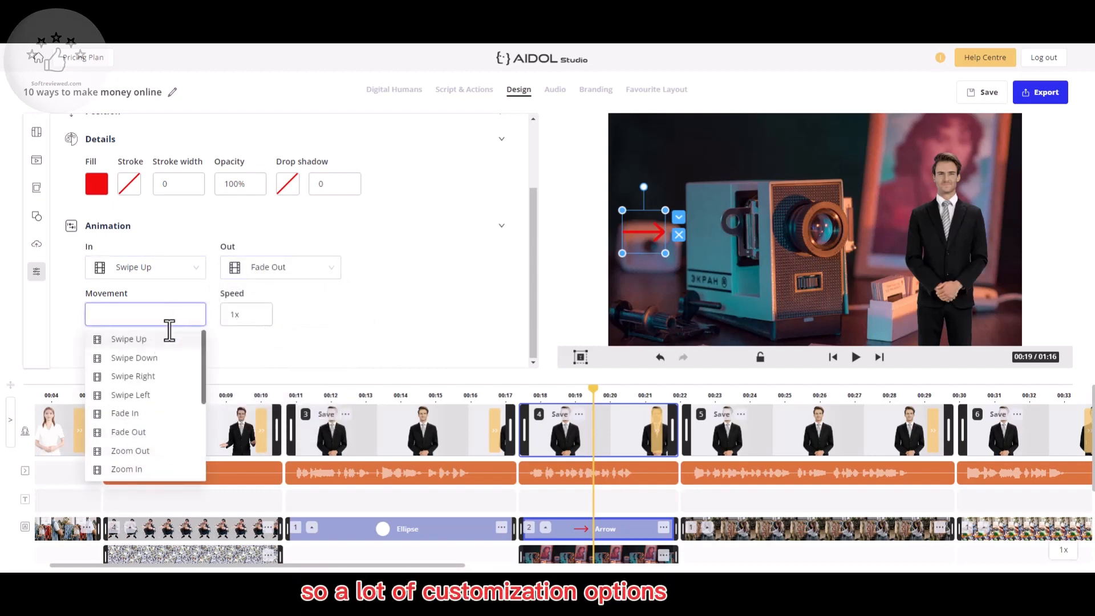
click(137, 358)
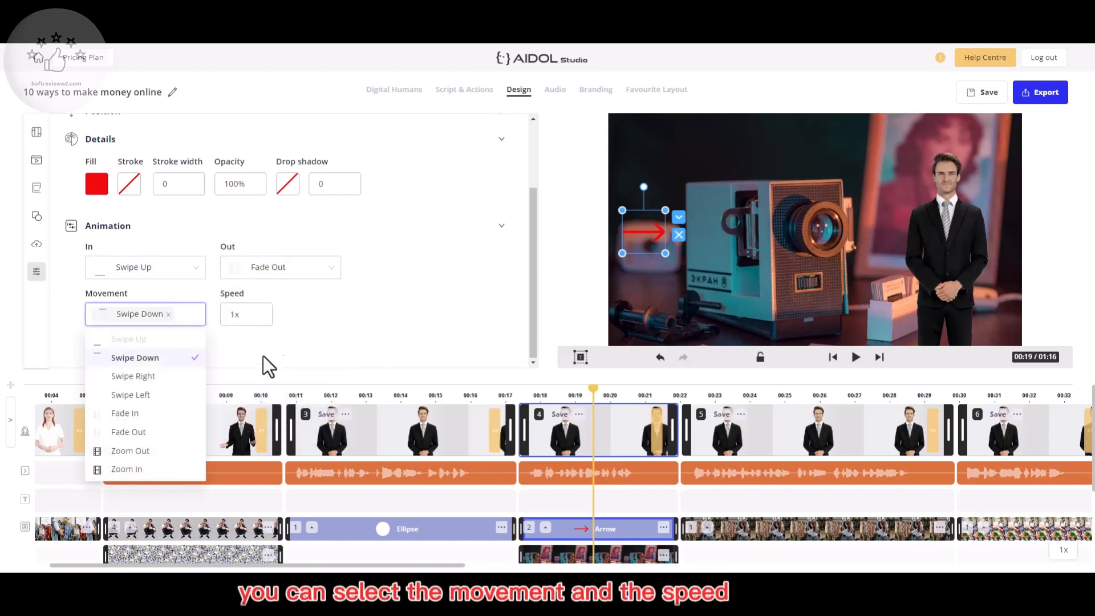
click(371, 341)
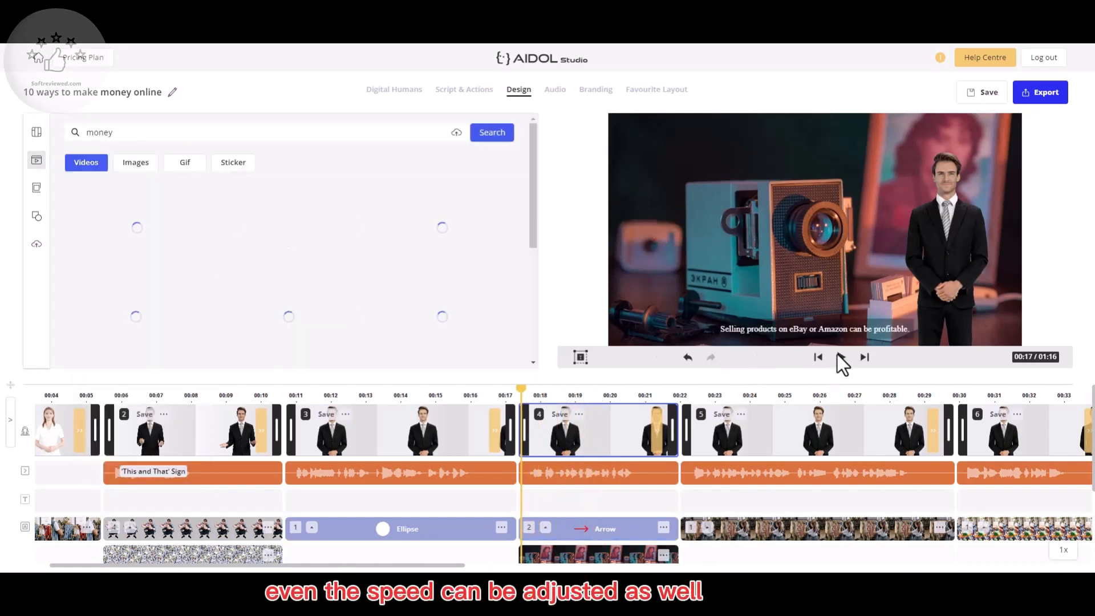
Play scene 4 to preview the arrow's animation, and return the playhead to 00:18
click(840, 357)
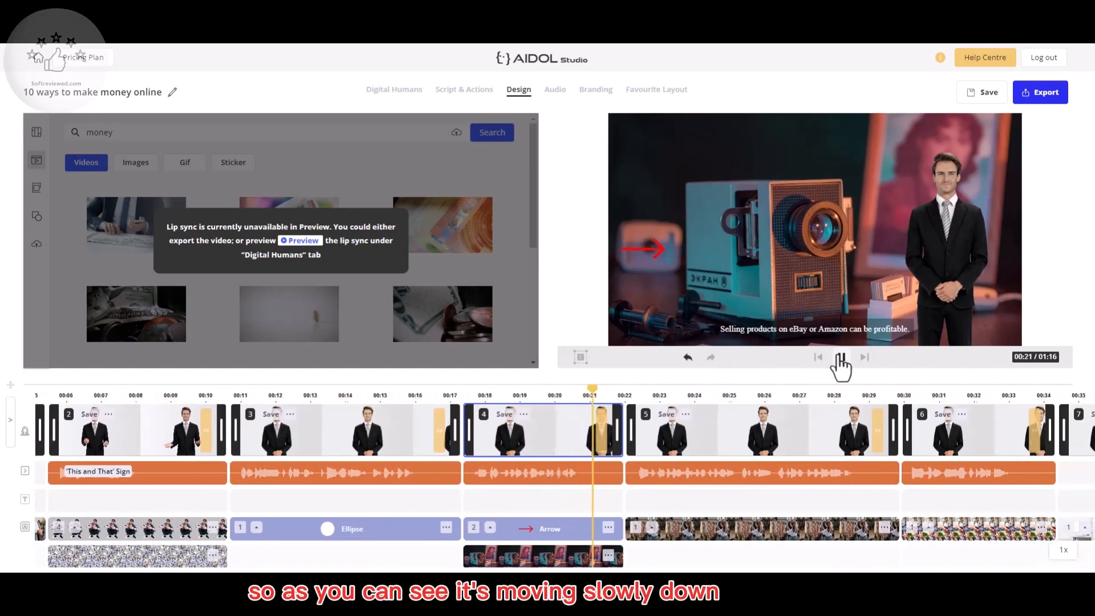
click(839, 358)
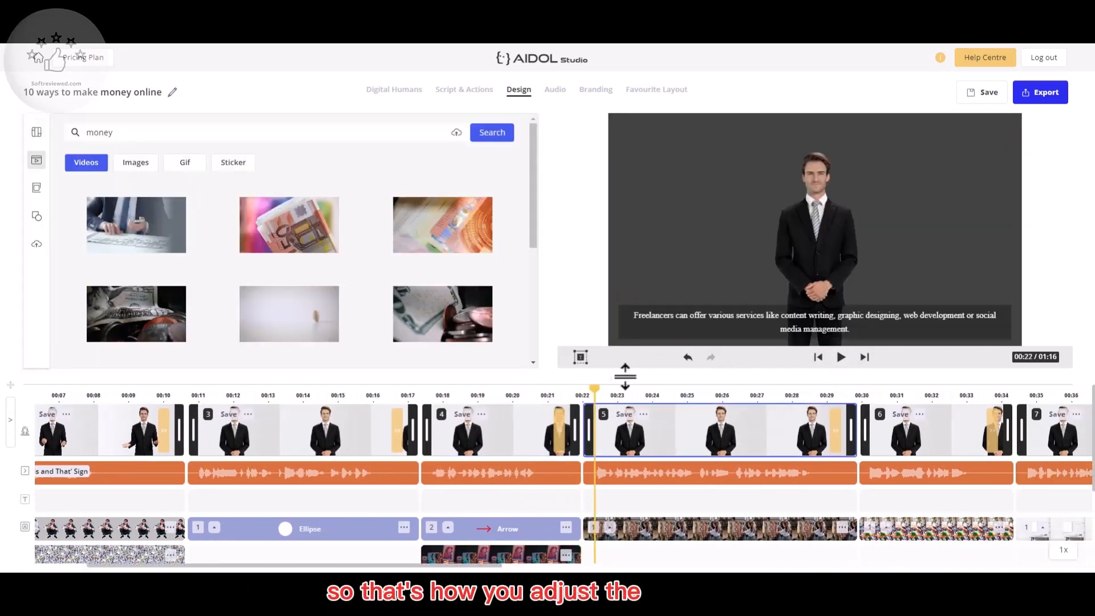
click(448, 395)
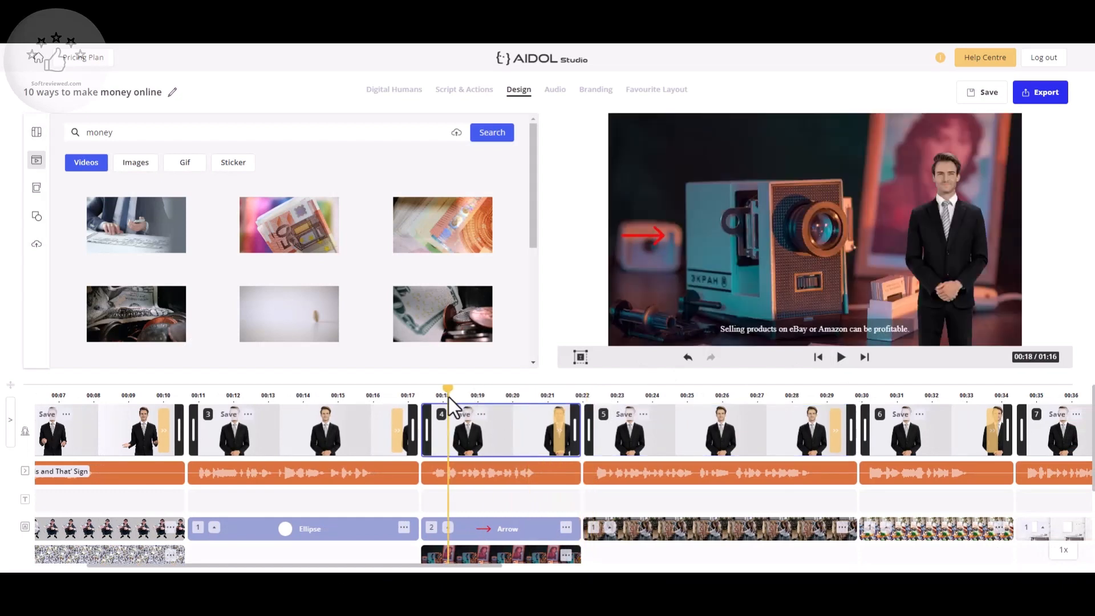
Look through the shapes and uploaded material, and search the media library for money
click(35, 216)
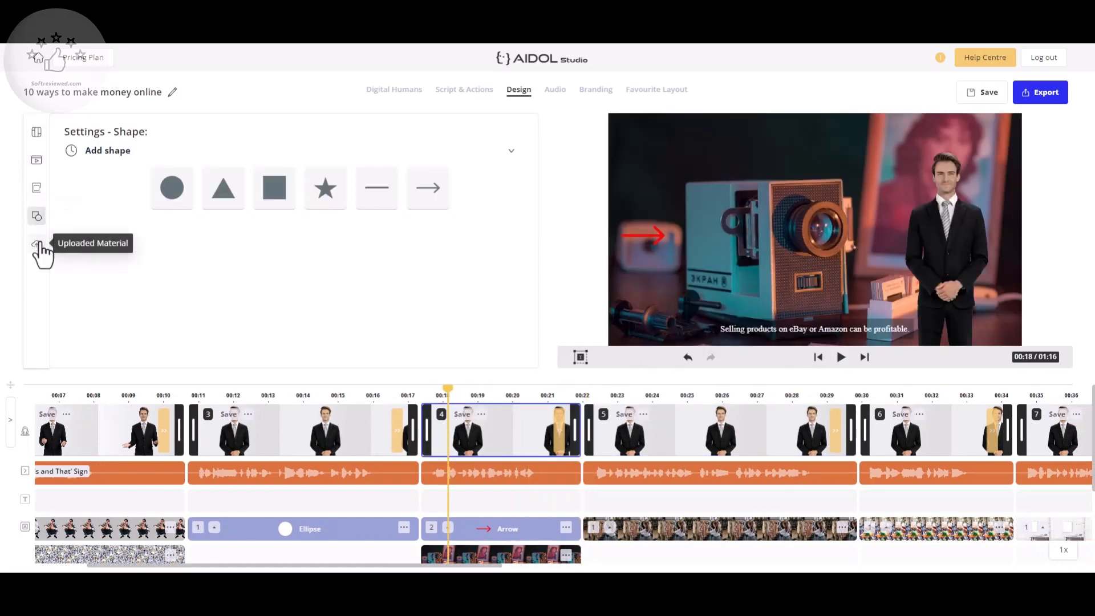
click(37, 245)
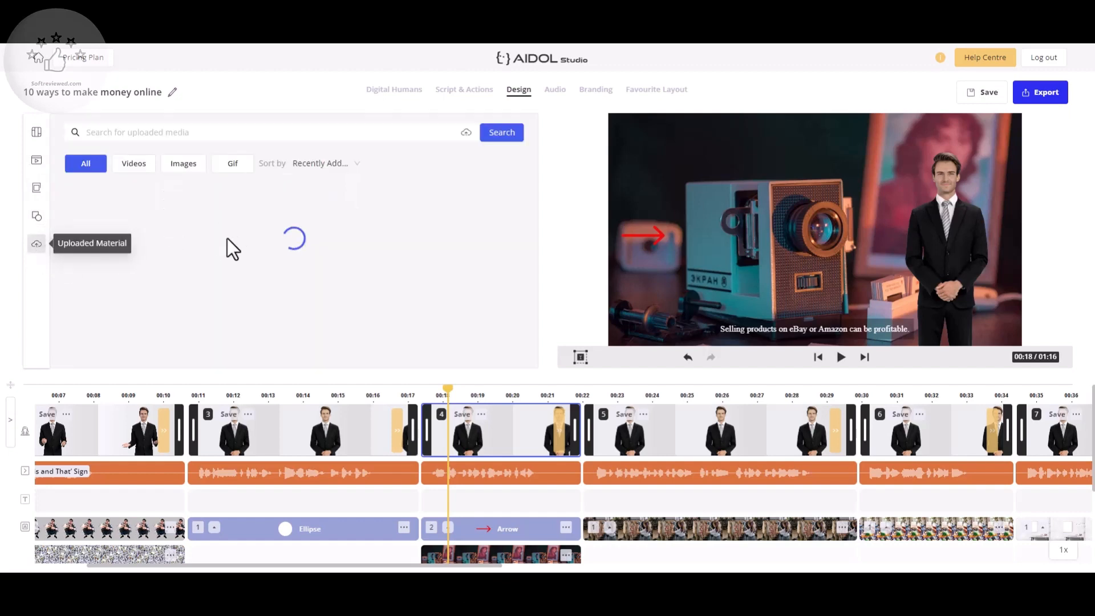
click(38, 190)
click(37, 161)
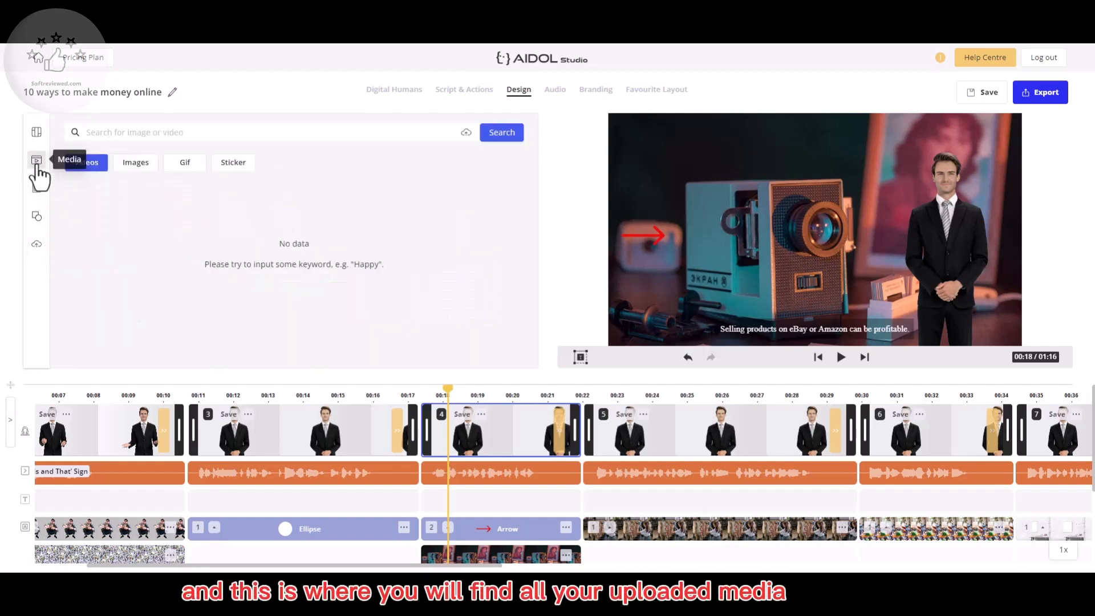
text(money)
key(Return)
Add the audio track Happy 8bit Pixel Adenture.wav to the video as background music
click(559, 97)
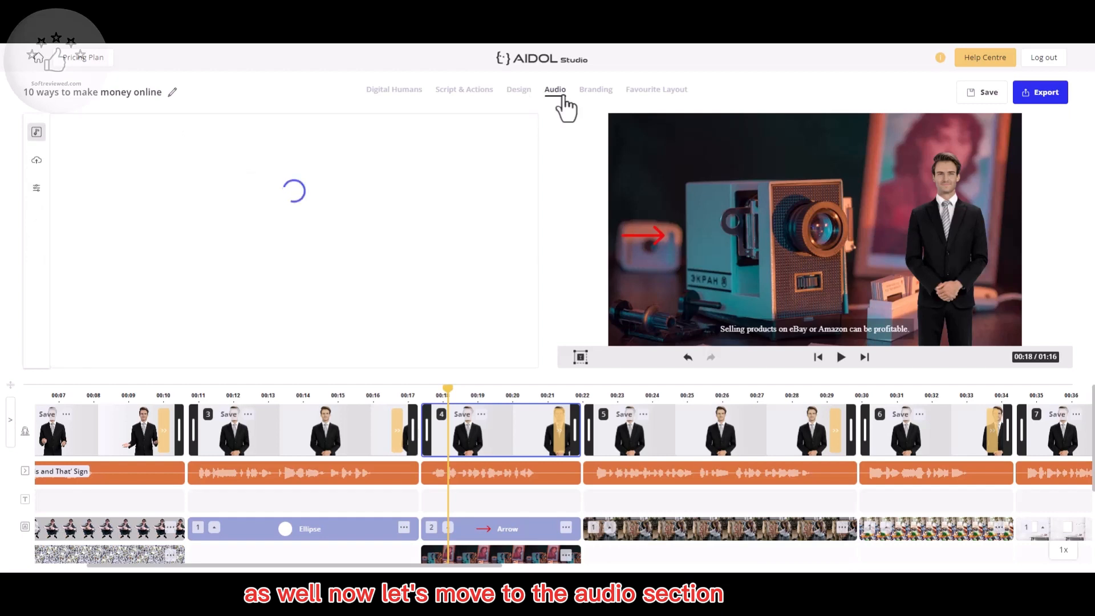
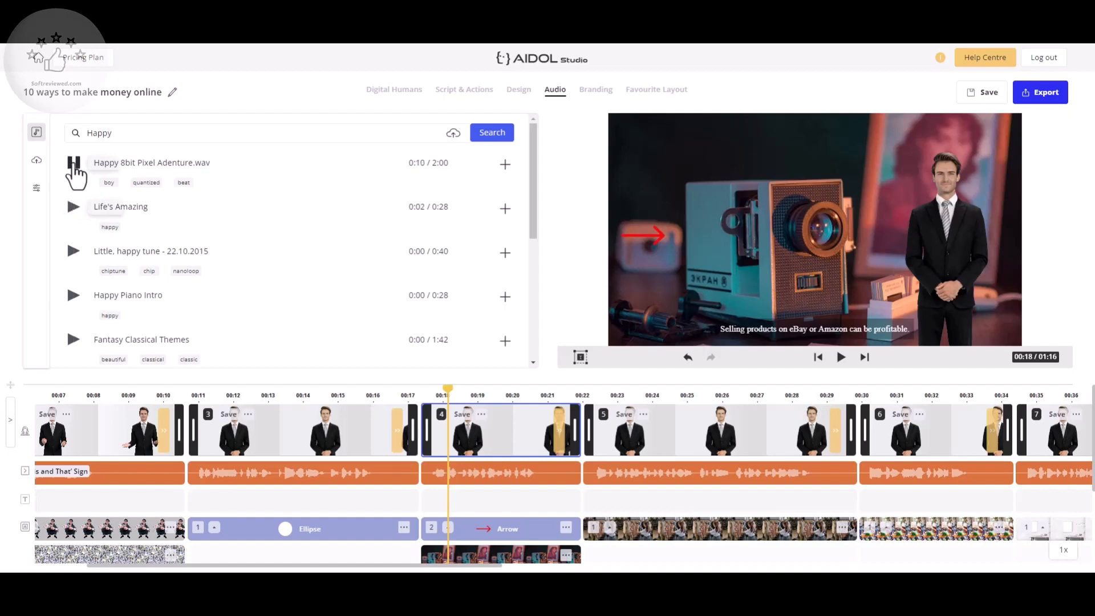
click(506, 168)
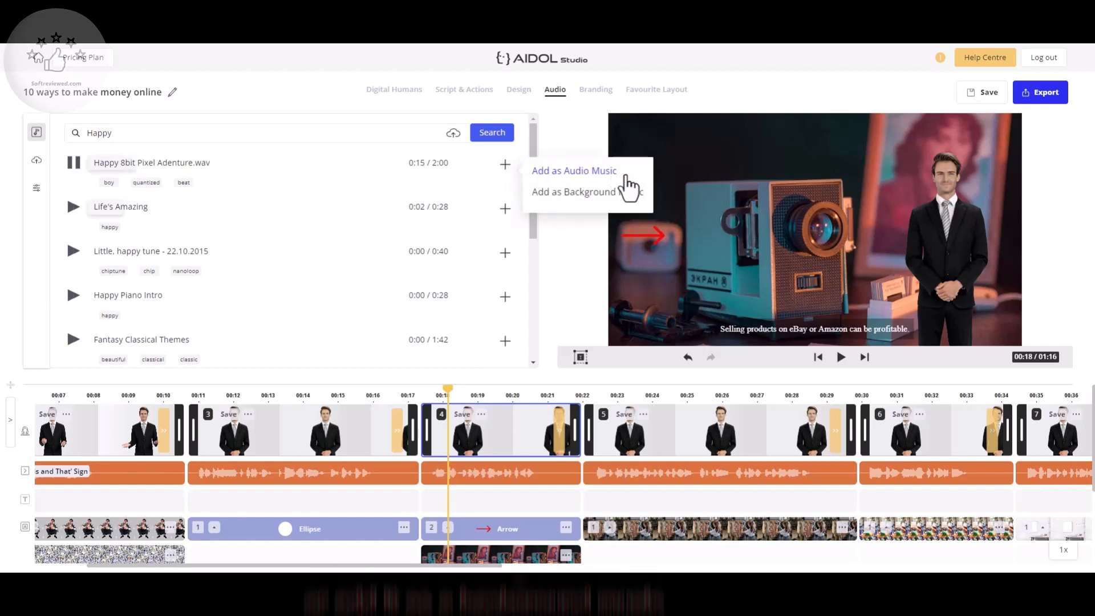
click(615, 193)
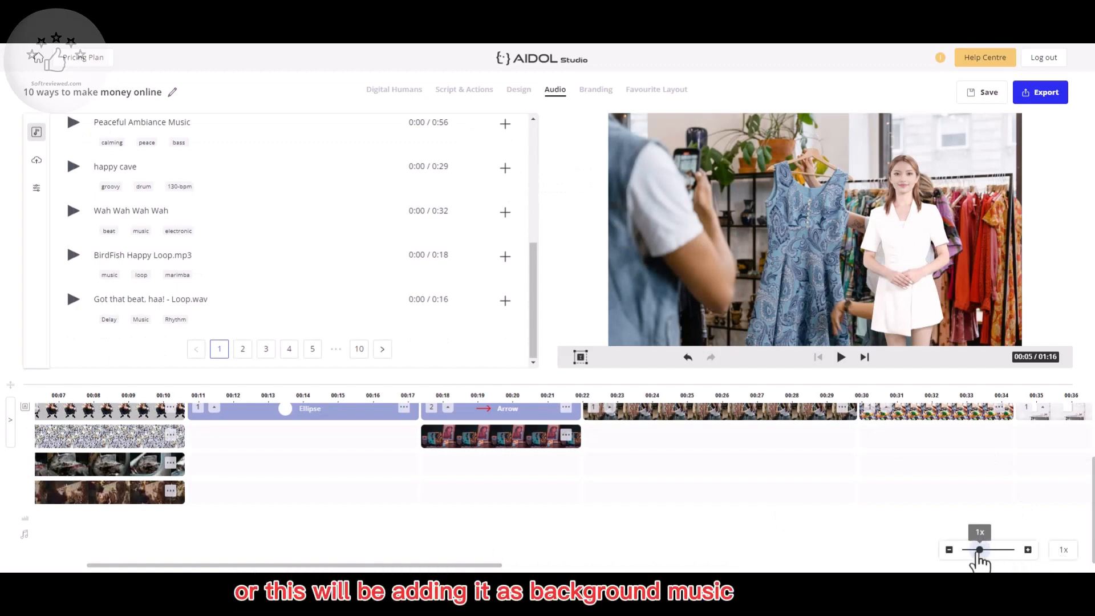
Zoom the timeline in to 2x and back out to 0.5x
drag(977, 554, 1021, 551)
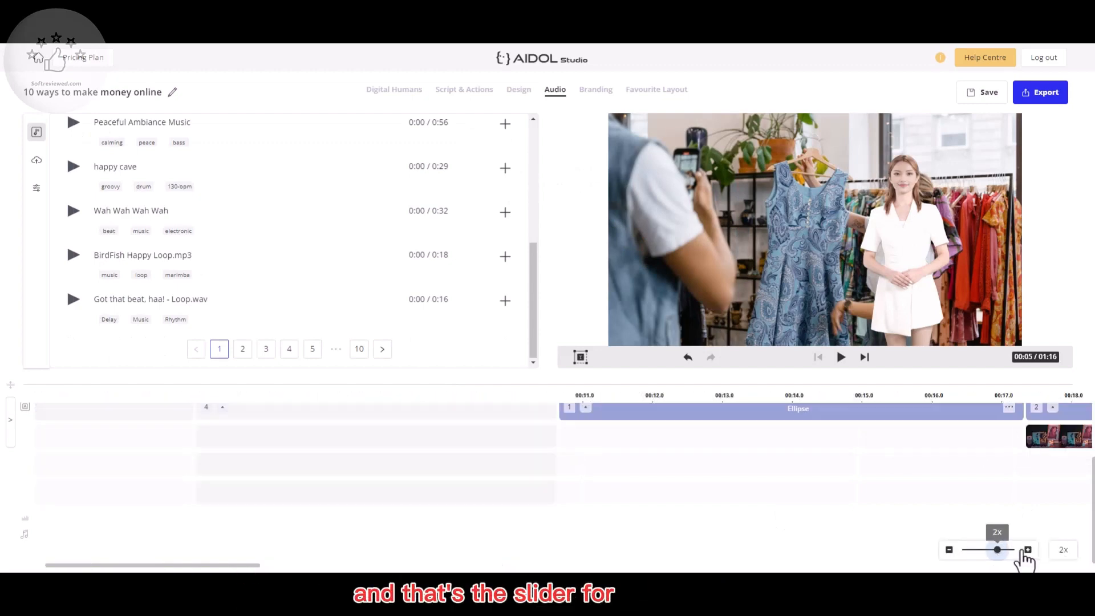
click(1027, 550)
click(949, 549)
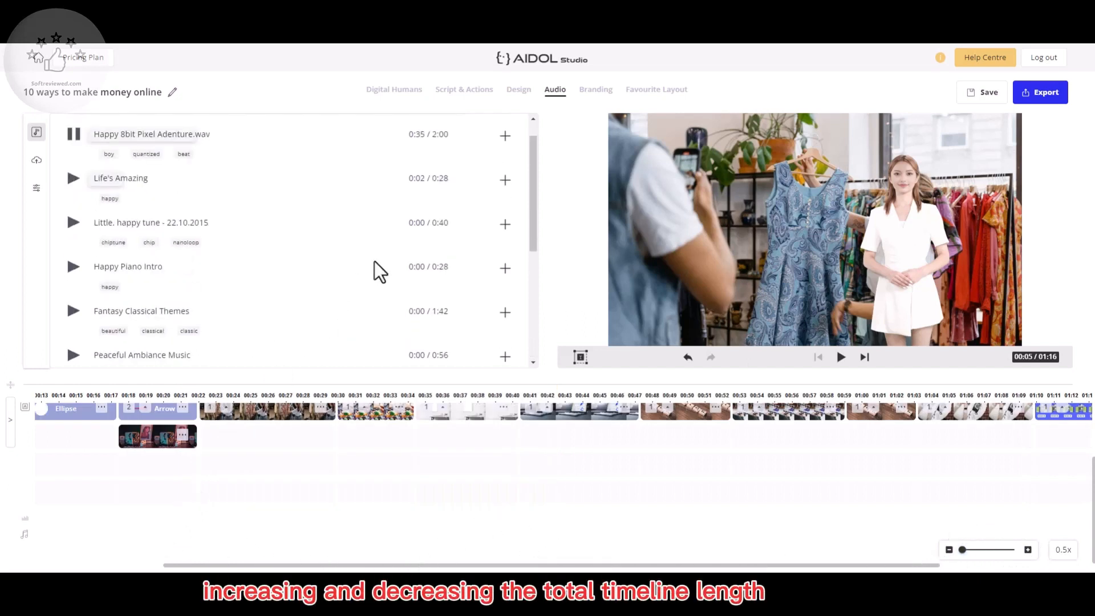
Examine the background music removal option of Happy 8bit Pixel Adenture.wav, and browse the other happy tracks
scroll(374, 261, up, 1)
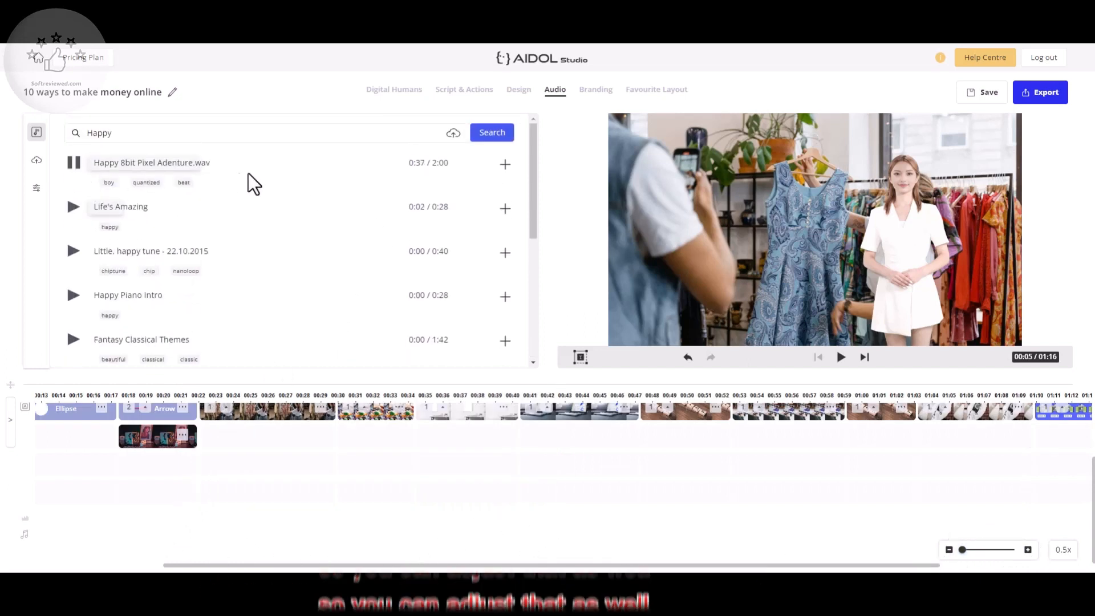
click(506, 165)
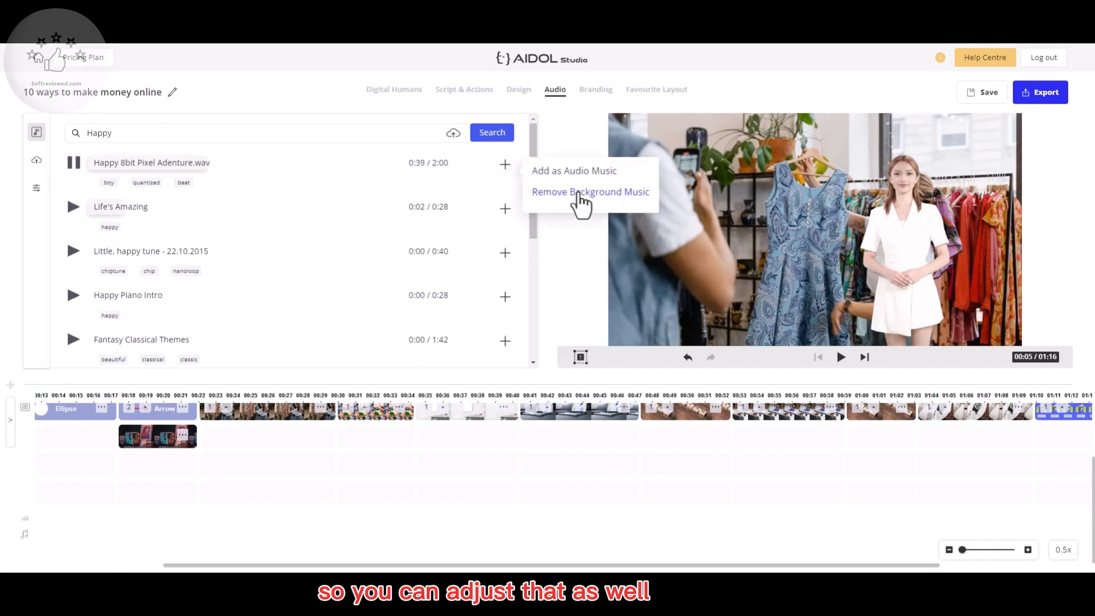
click(196, 190)
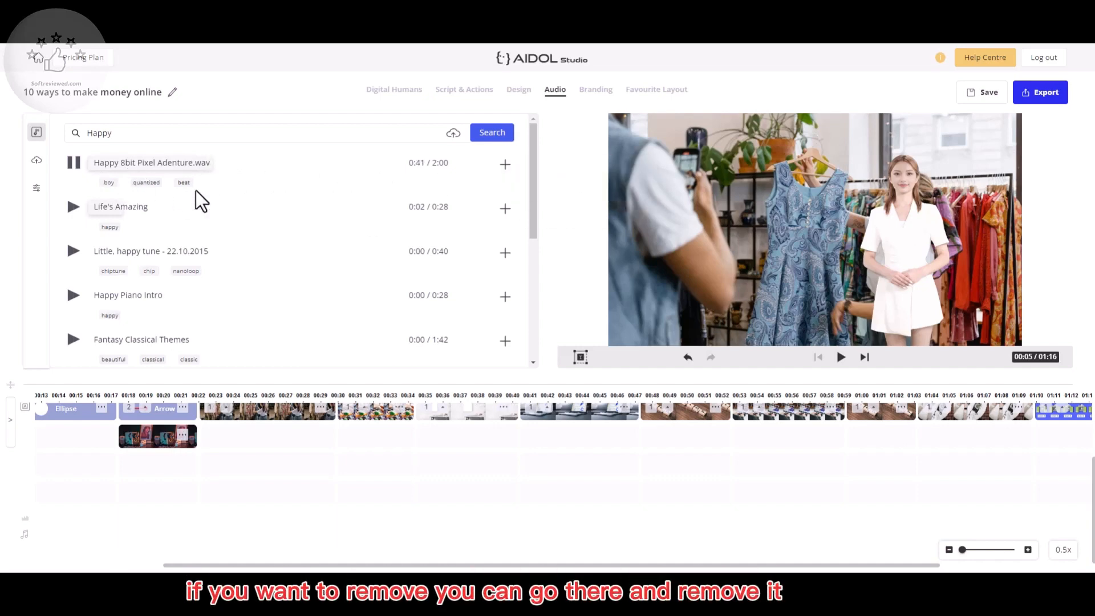
scroll(204, 283, down, 5)
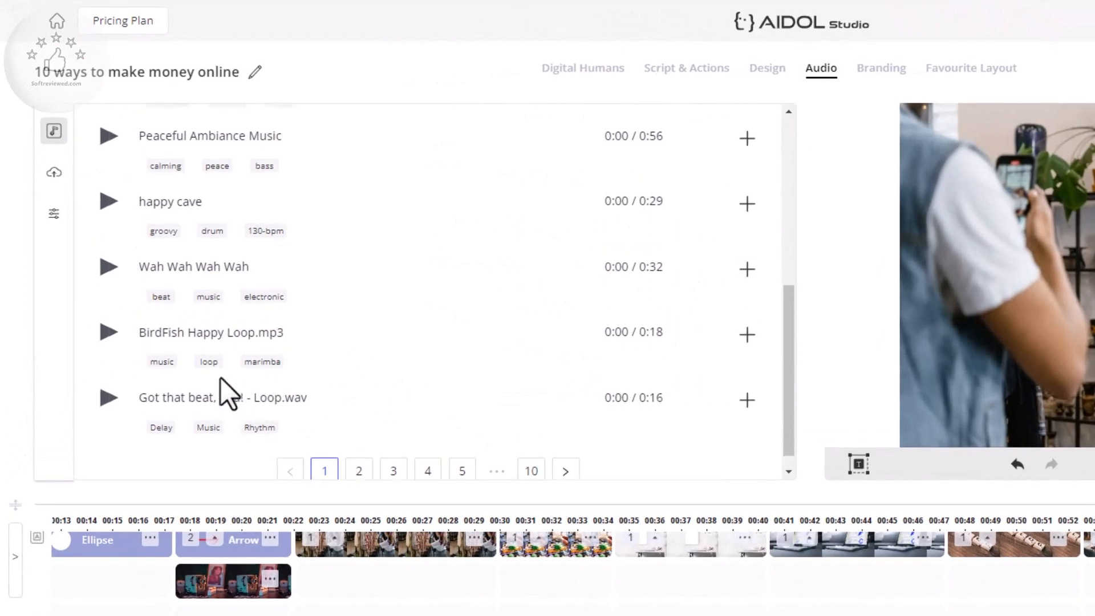
scroll(221, 378, up, 5)
Set the background music's volume to 10%, and preview the track briefly
click(54, 214)
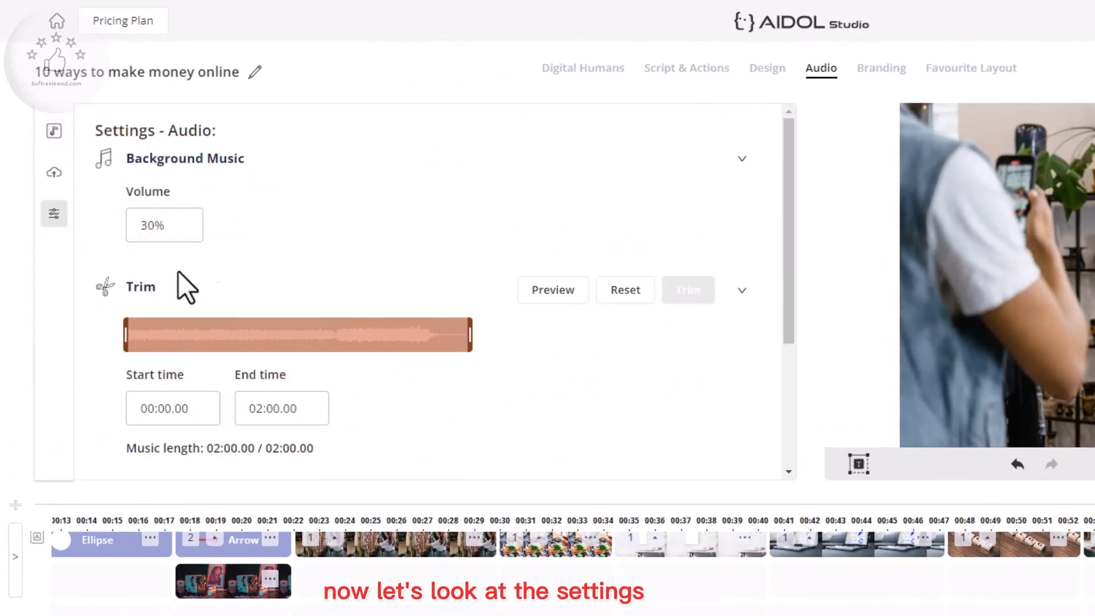
click(158, 228)
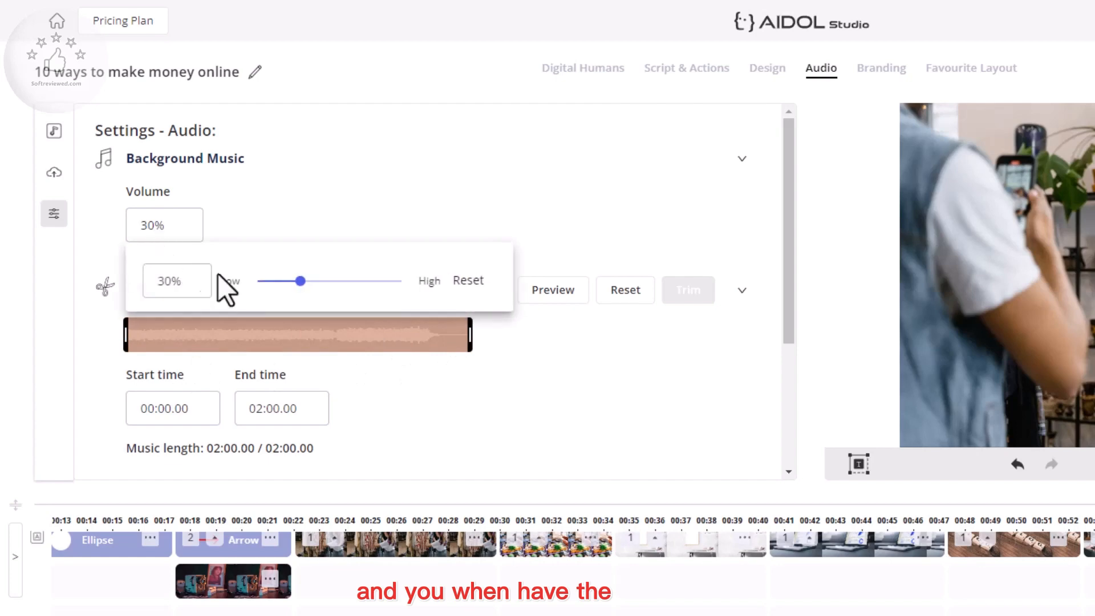
drag(300, 282, 274, 282)
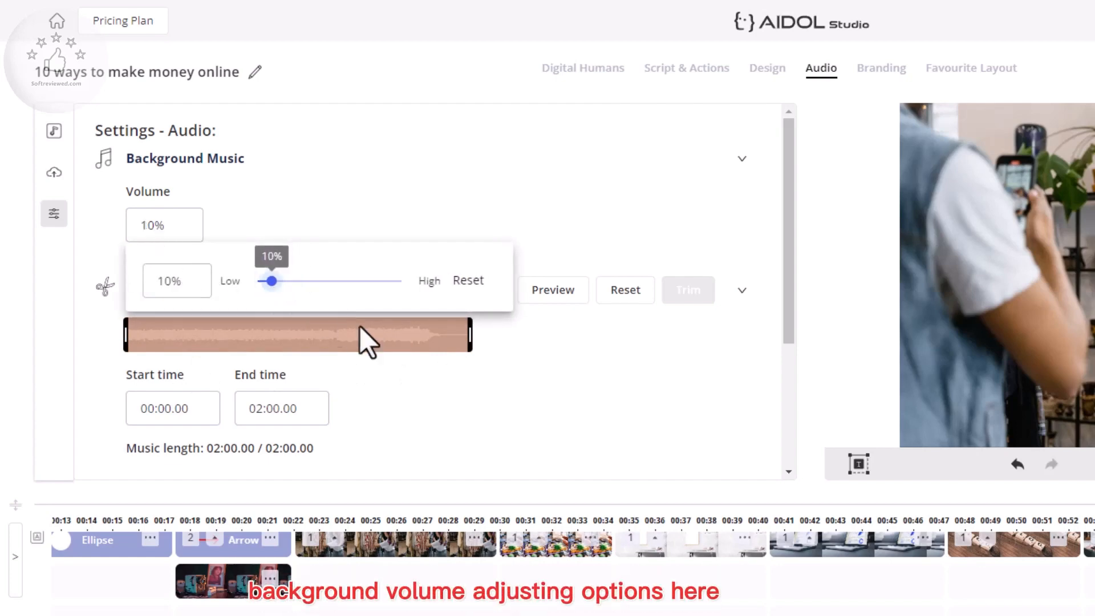
click(553, 292)
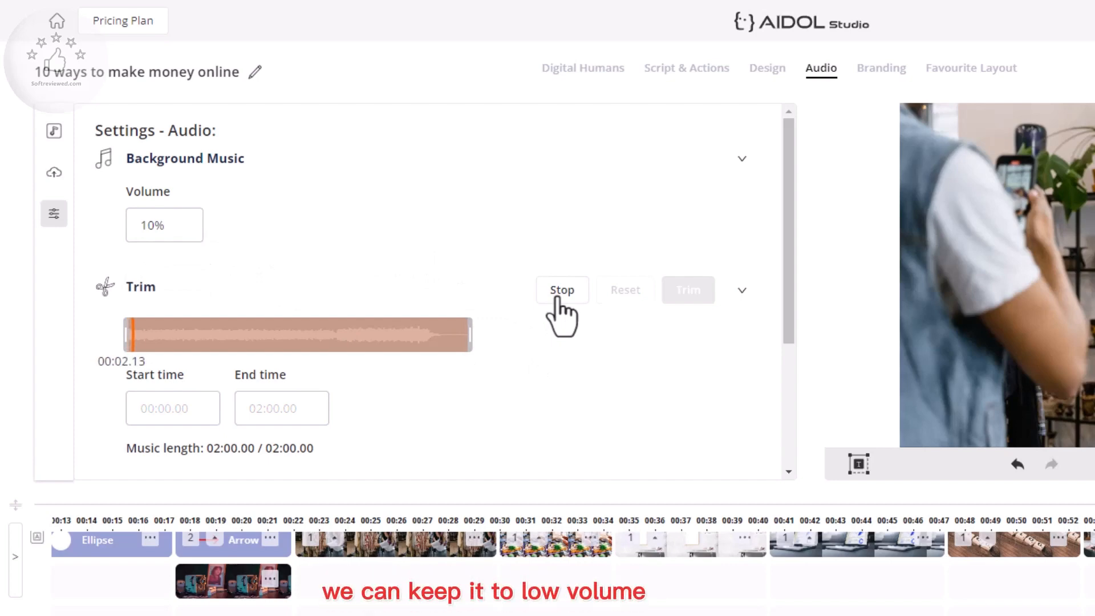
click(558, 299)
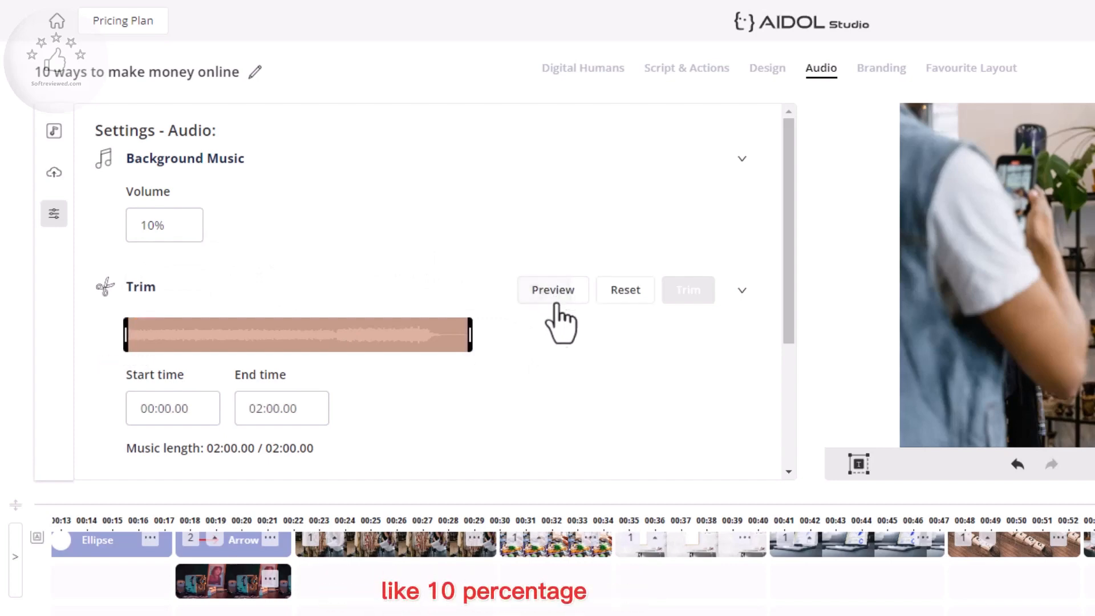
Trim the background music so that it ends at 00:58.20
scroll(295, 411, down, 3)
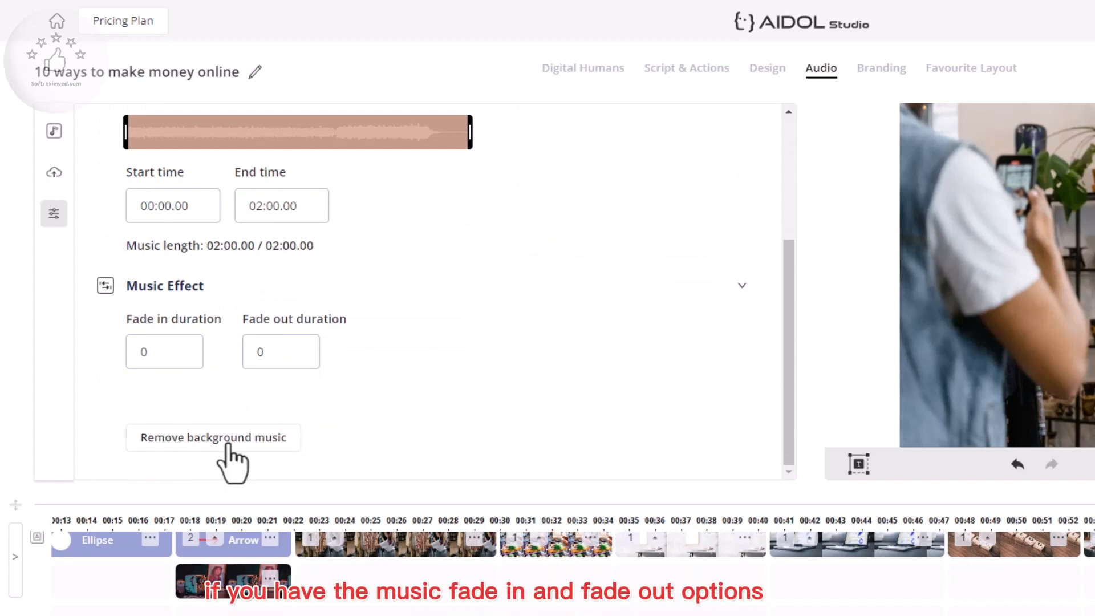
scroll(228, 444, up, 3)
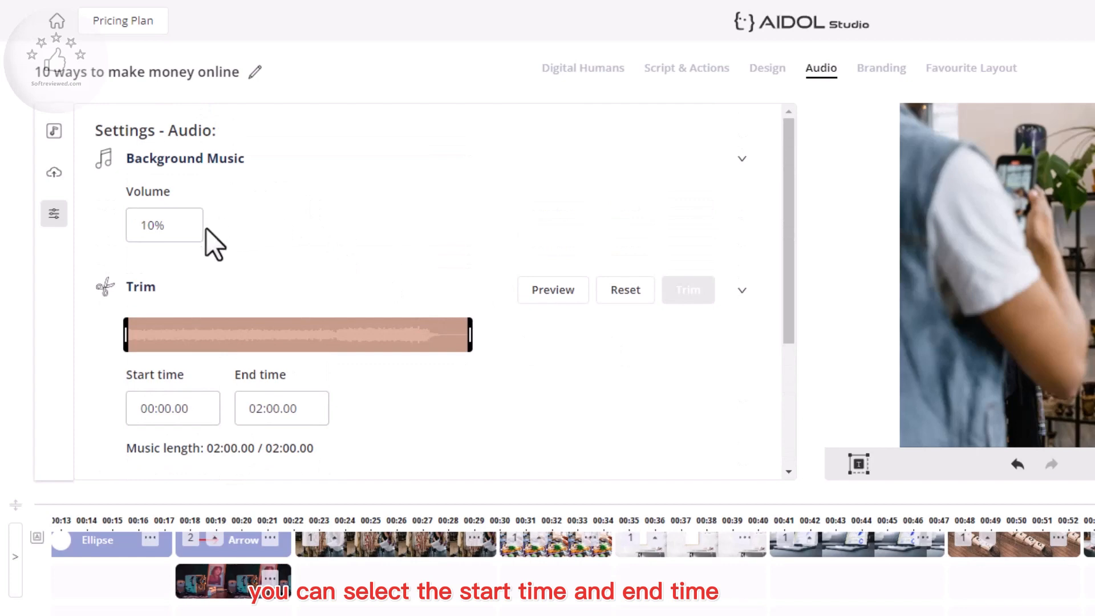
scroll(297, 354, down, 4)
scroll(299, 342, up, 3)
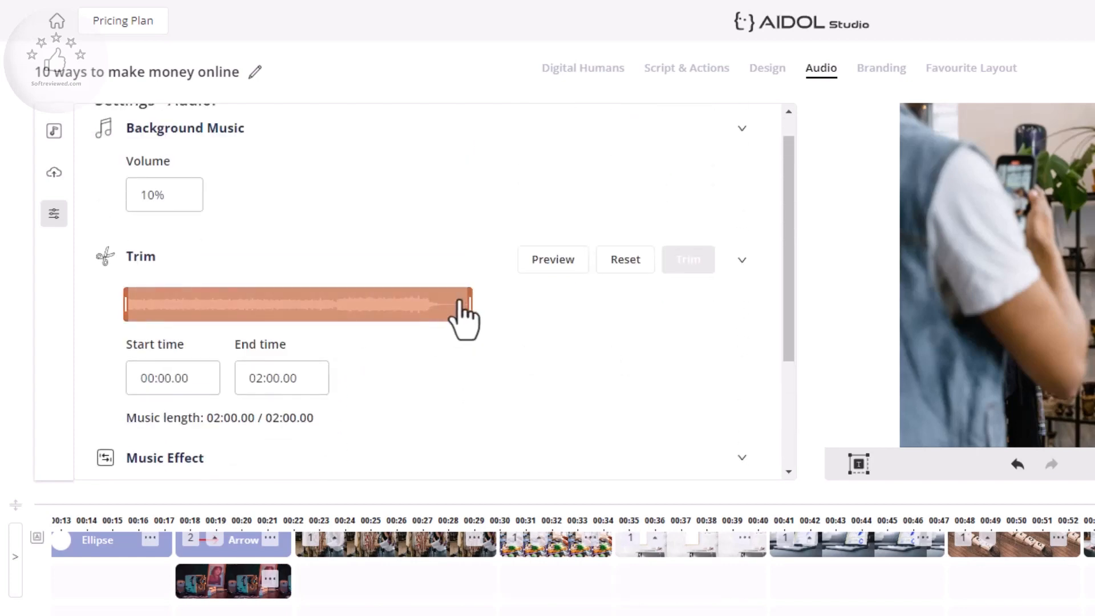
mouse_move(470, 299)
drag(470, 298, 295, 305)
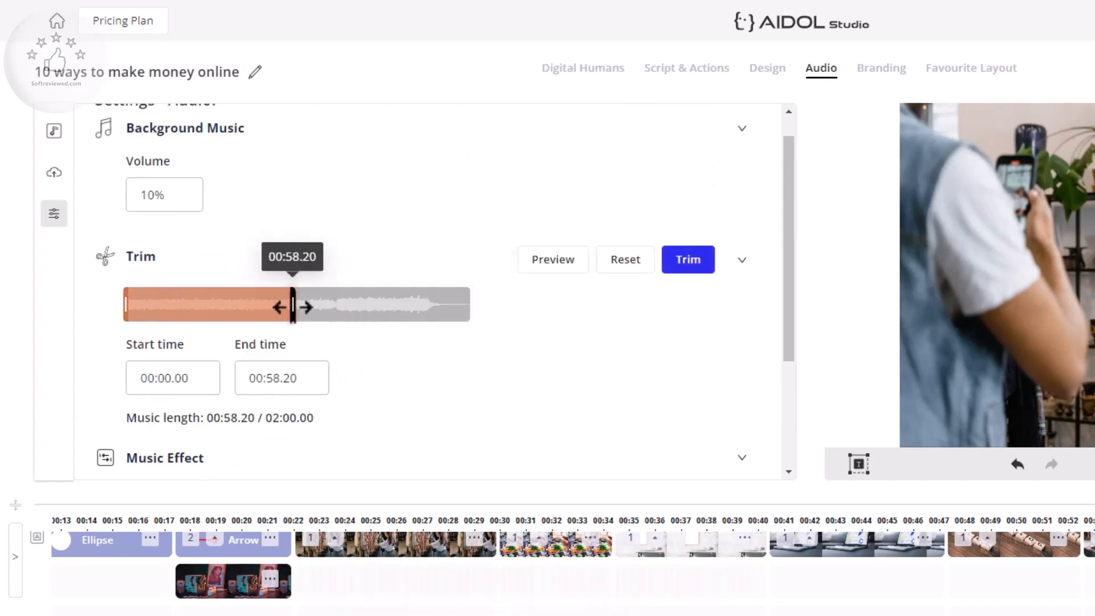
click(697, 261)
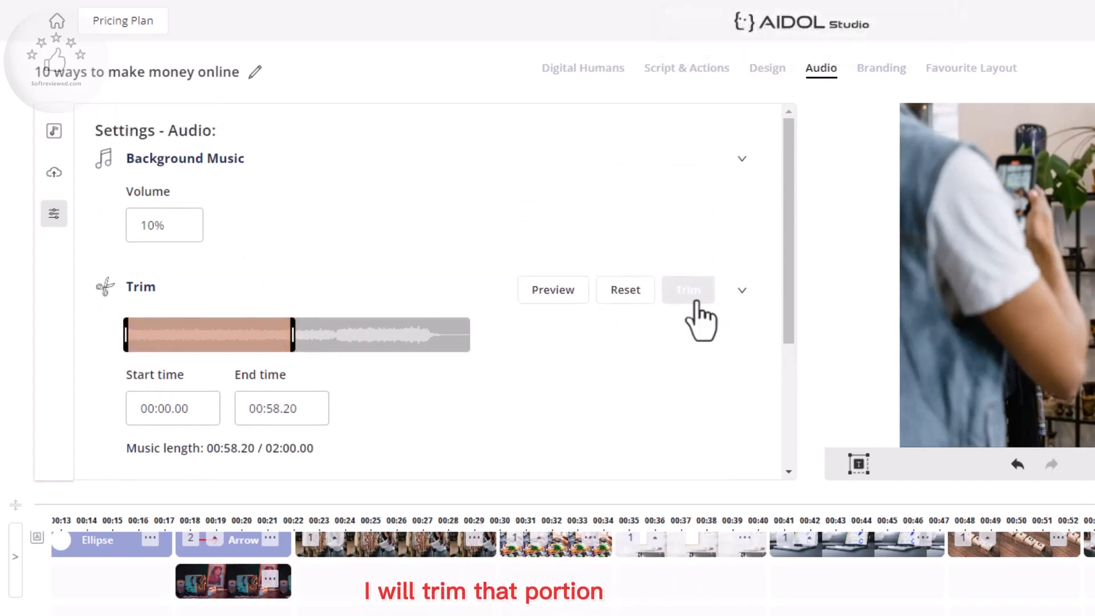
Examine the remaining background music settings and the section for uploading your own music
click(742, 166)
click(743, 164)
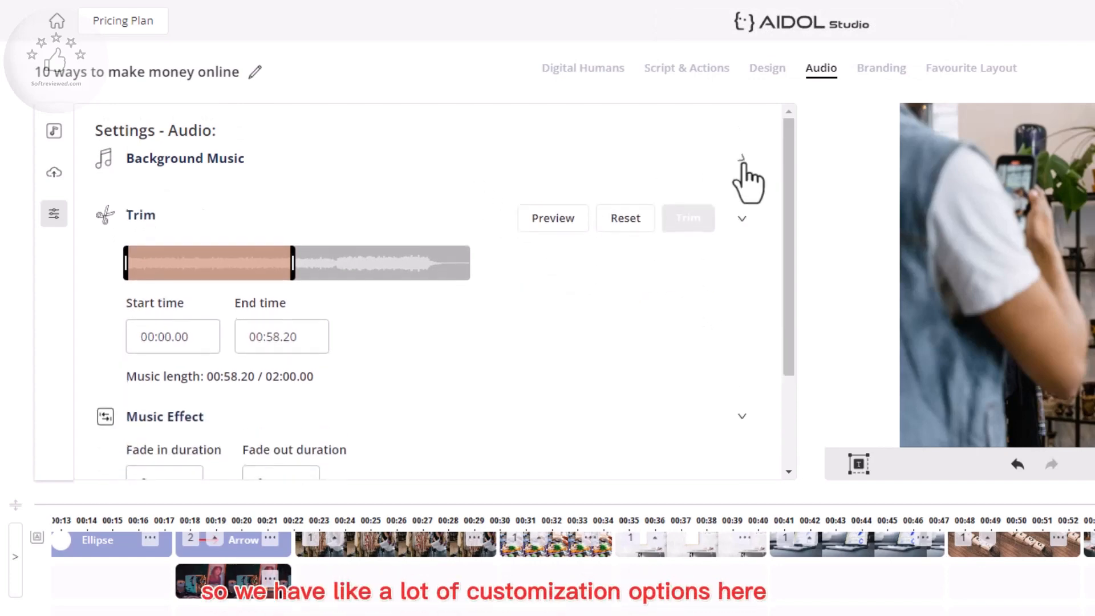
scroll(720, 232, down, 3)
scroll(719, 232, up, 5)
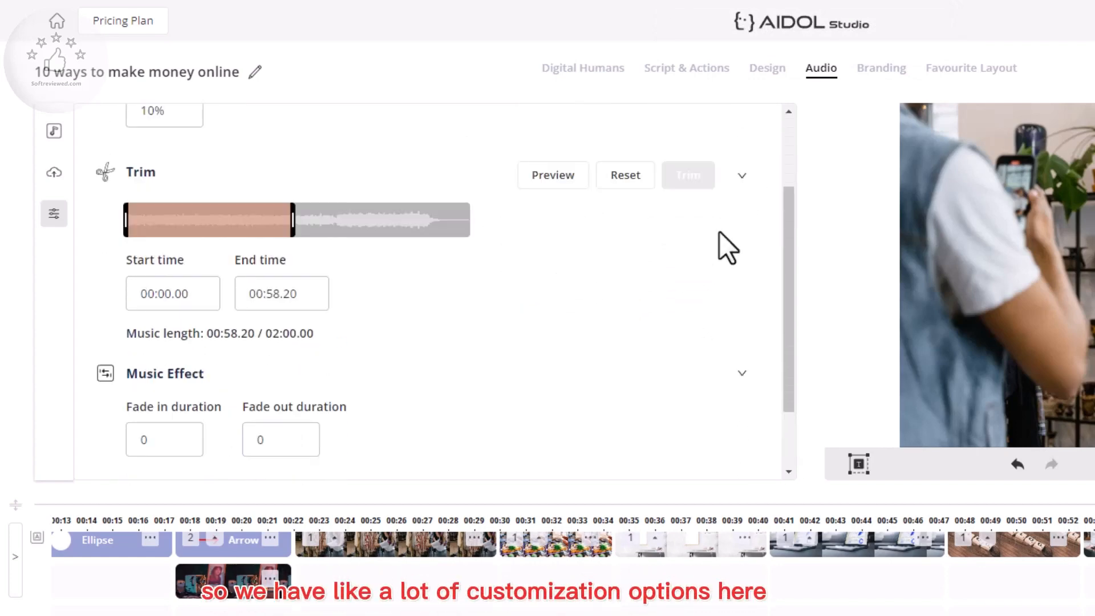
click(54, 174)
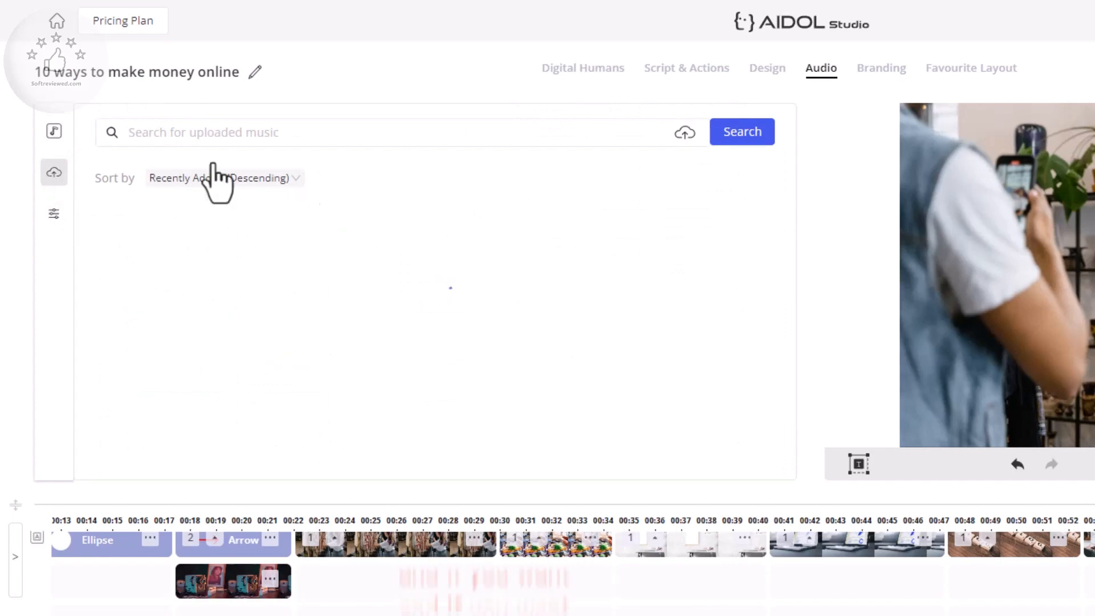
click(60, 135)
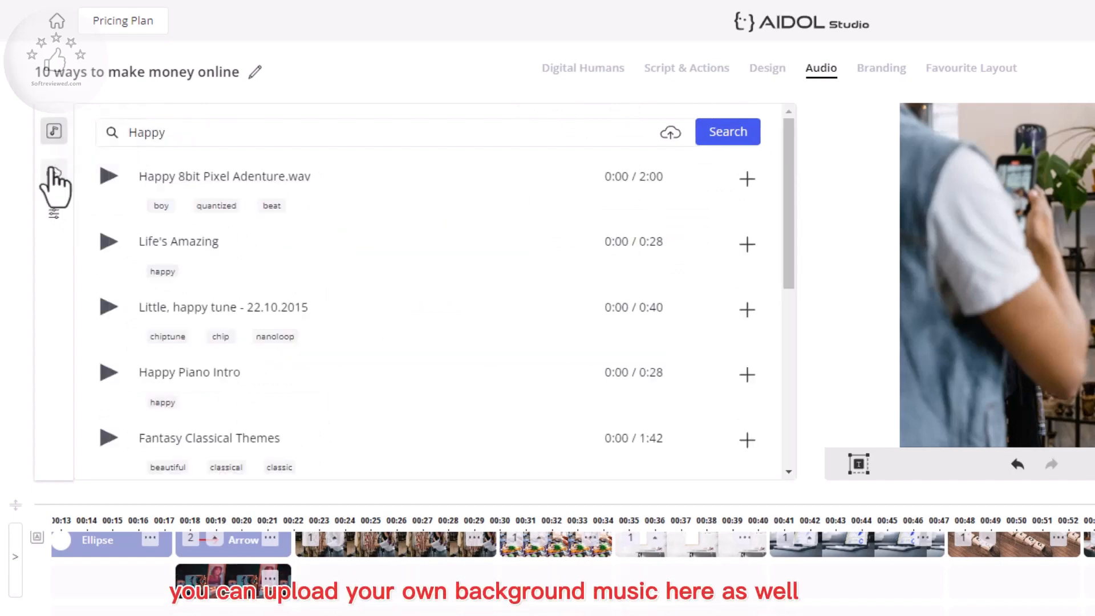
click(54, 172)
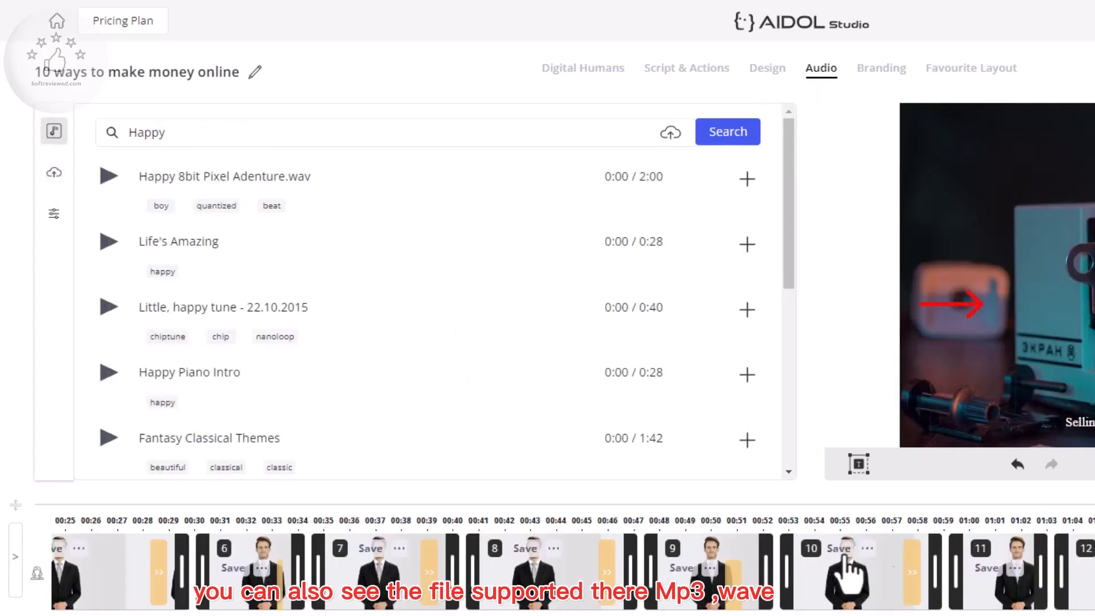
Create a new brand setting and name it "yt demo"
click(880, 69)
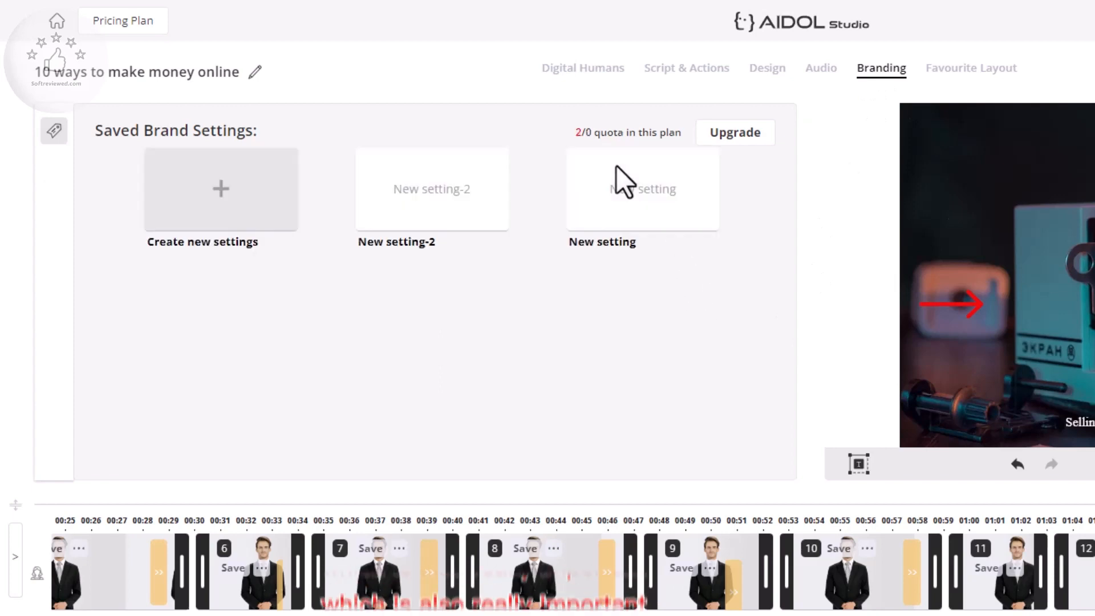
click(225, 220)
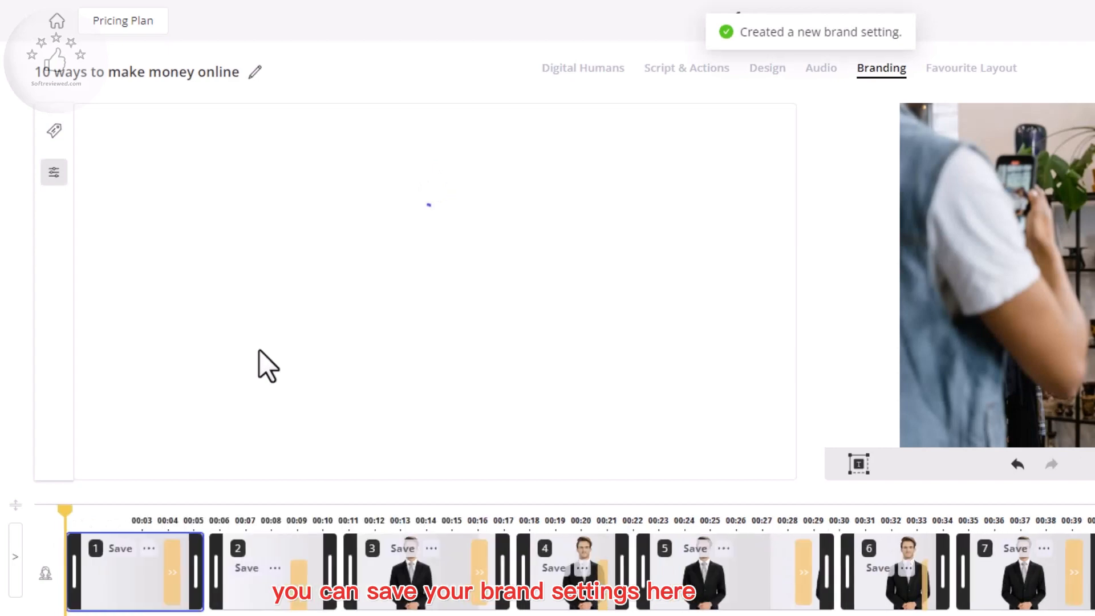
scroll(314, 377, down, 2)
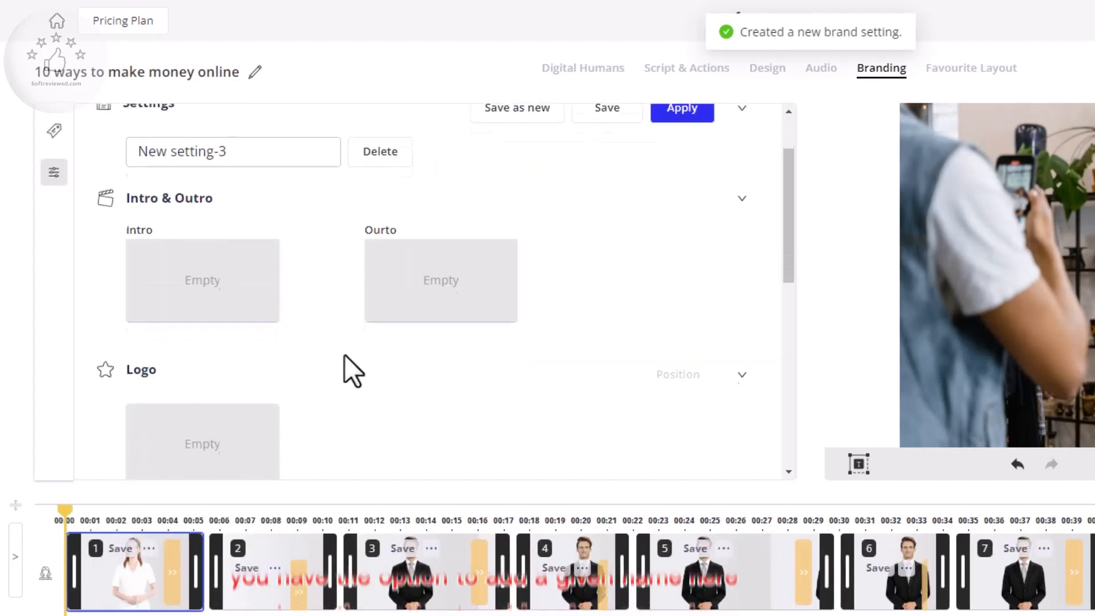
scroll(354, 371, up, 2)
triple_click(256, 239)
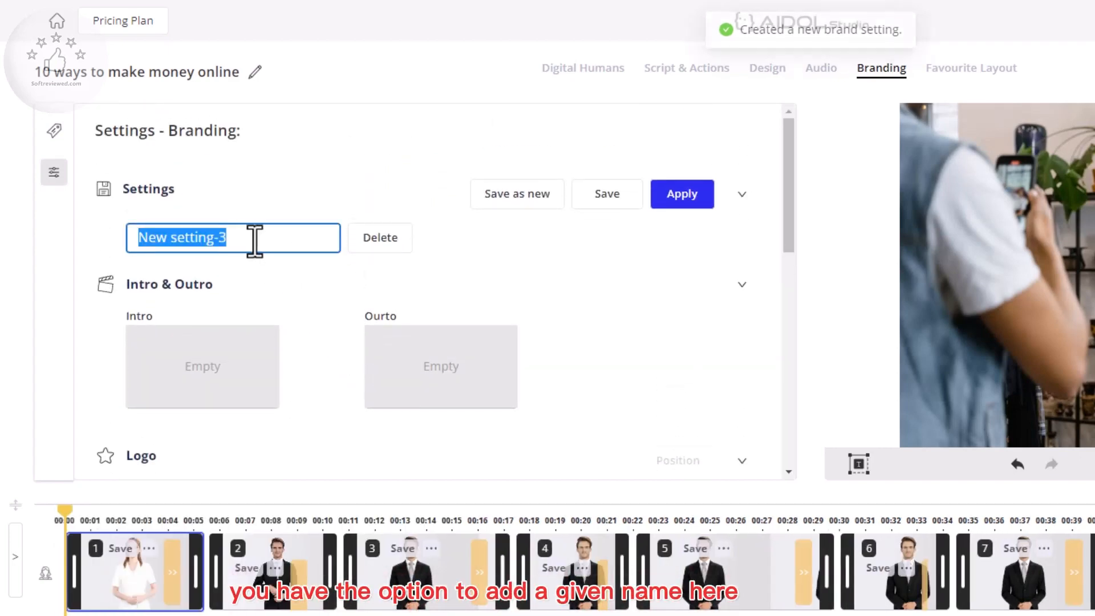
text(yt)
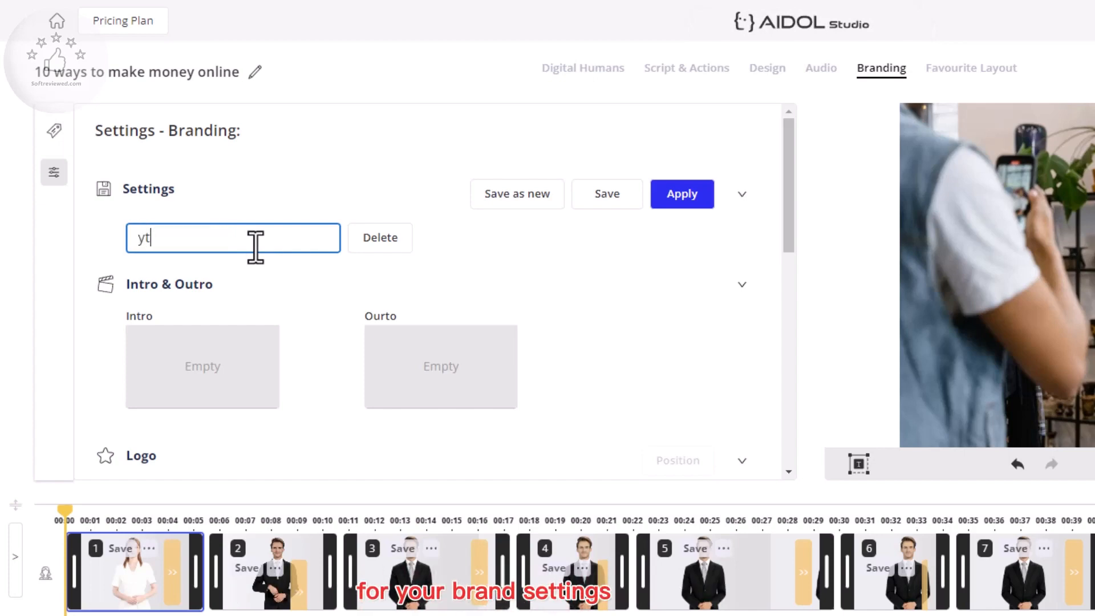
text( demo)
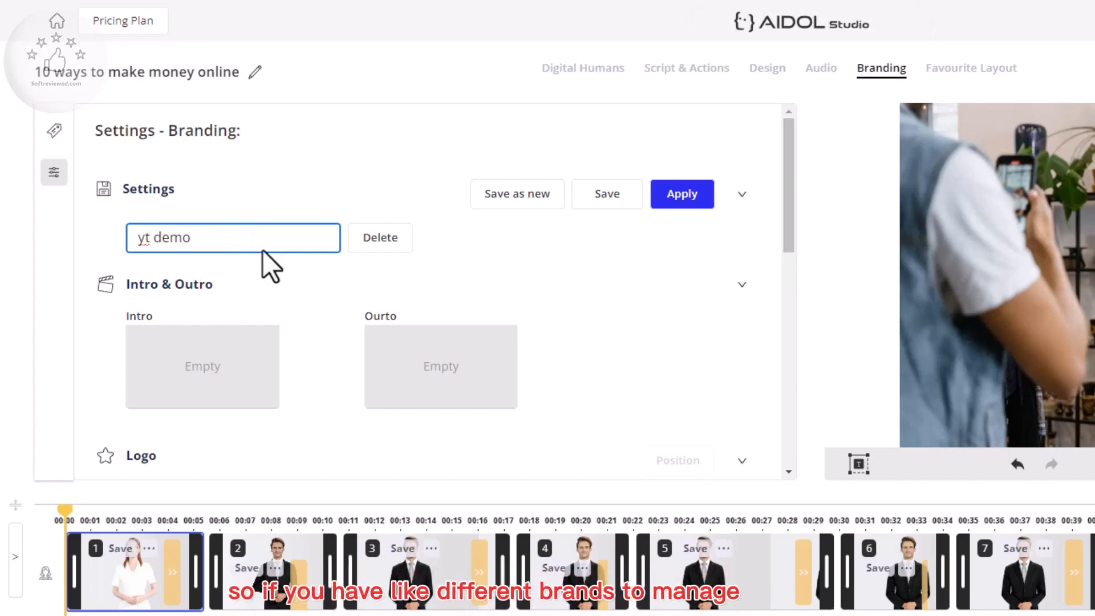
Examine the uploaded video, image and GIF choices for the brand's intro, and open the outro's media picker
click(226, 368)
click(699, 260)
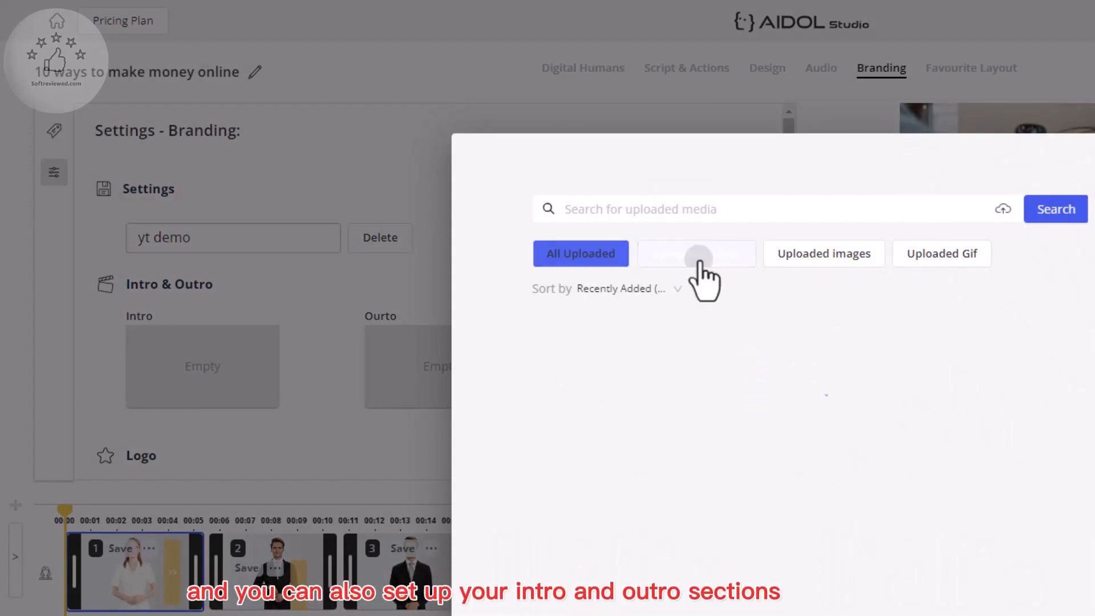
click(807, 261)
click(894, 260)
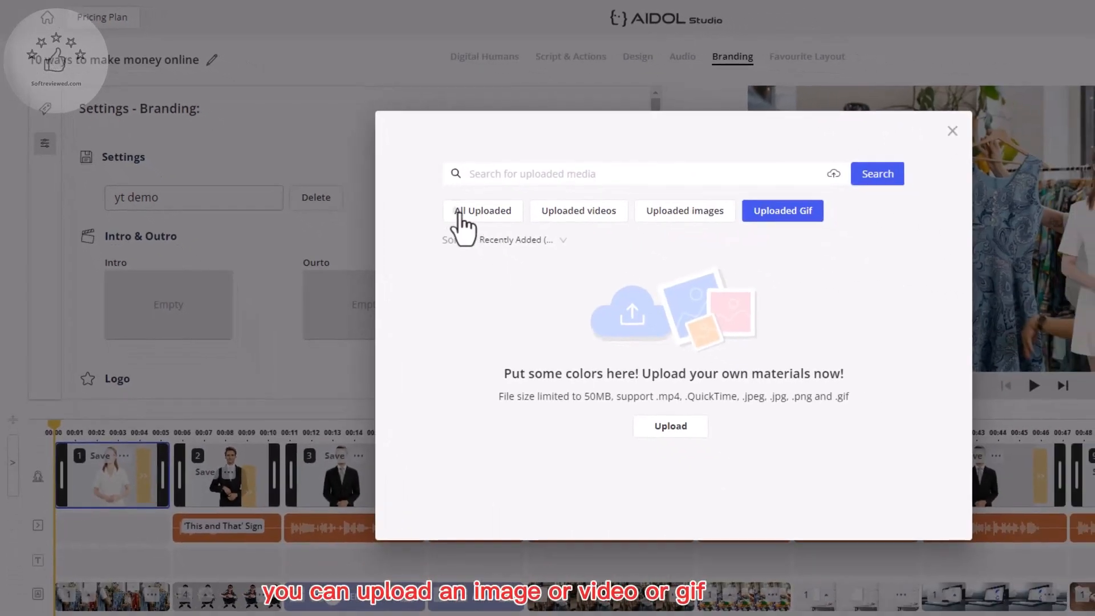
click(459, 213)
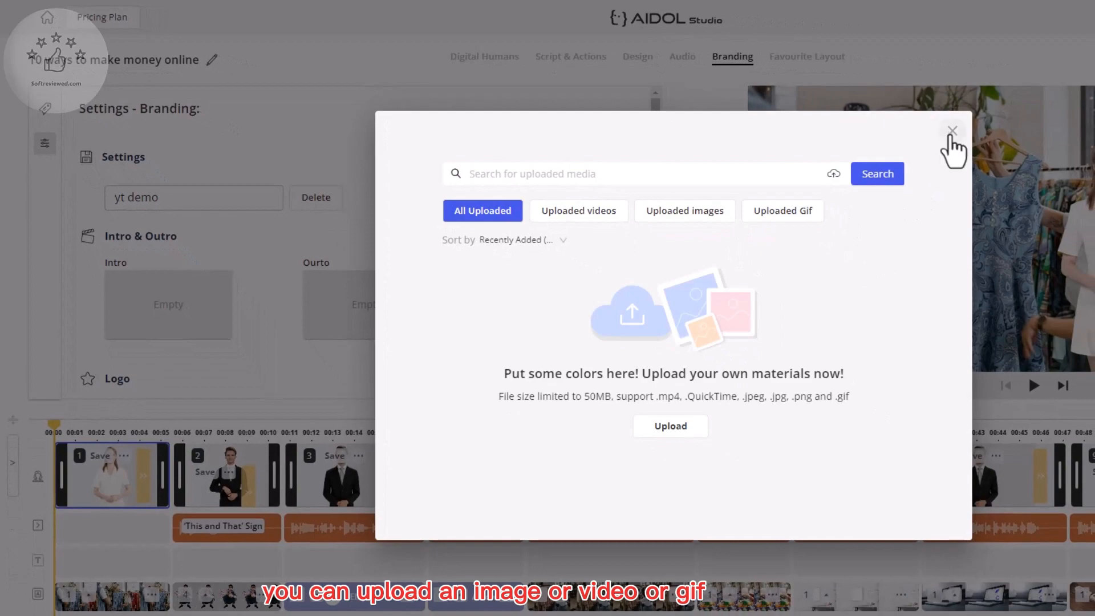
click(951, 132)
click(349, 305)
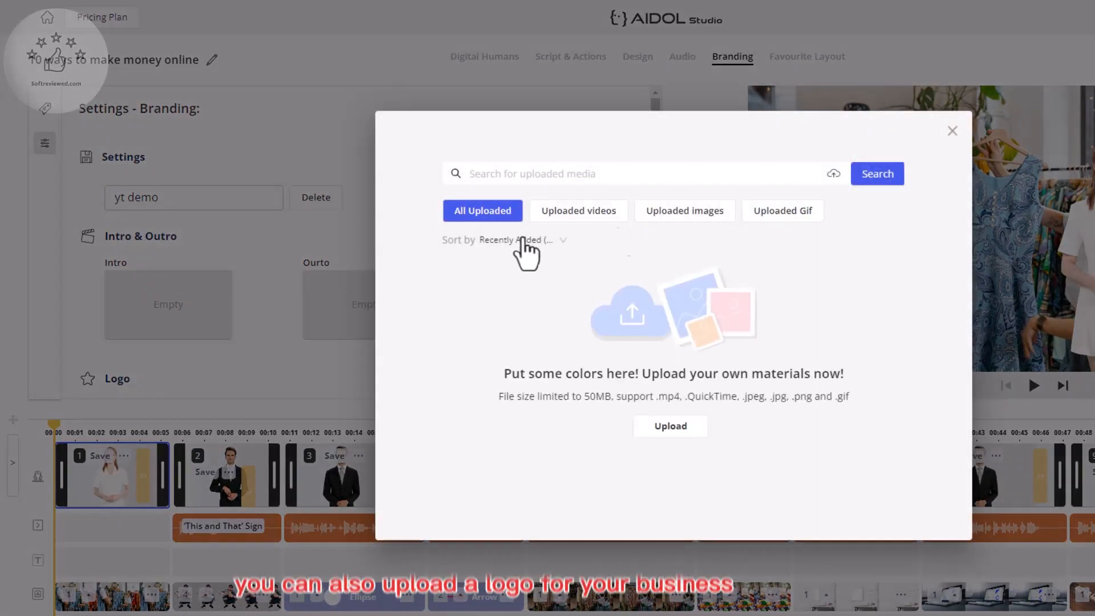
click(952, 132)
Upload logo white transparent.png from local storage and use it as the brand logo
scroll(604, 249, down, 4)
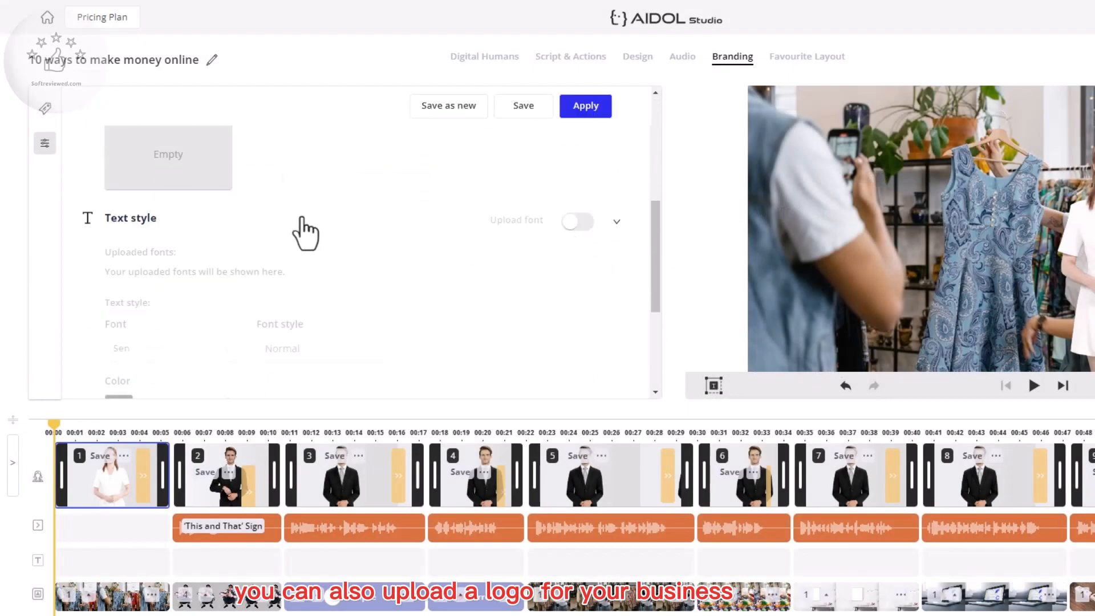
scroll(303, 228, up, 1)
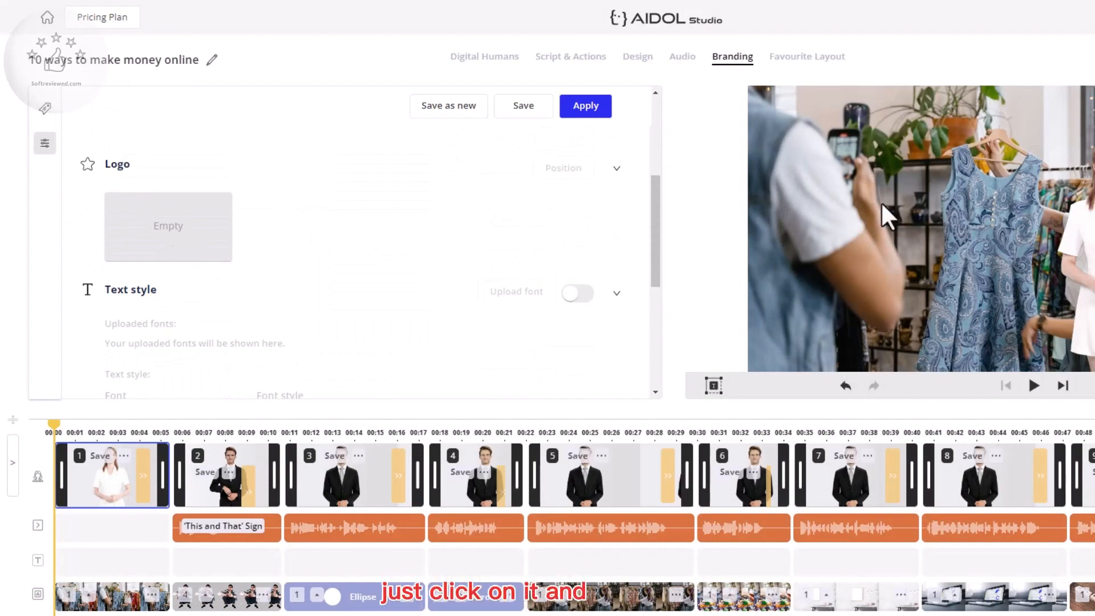
click(200, 245)
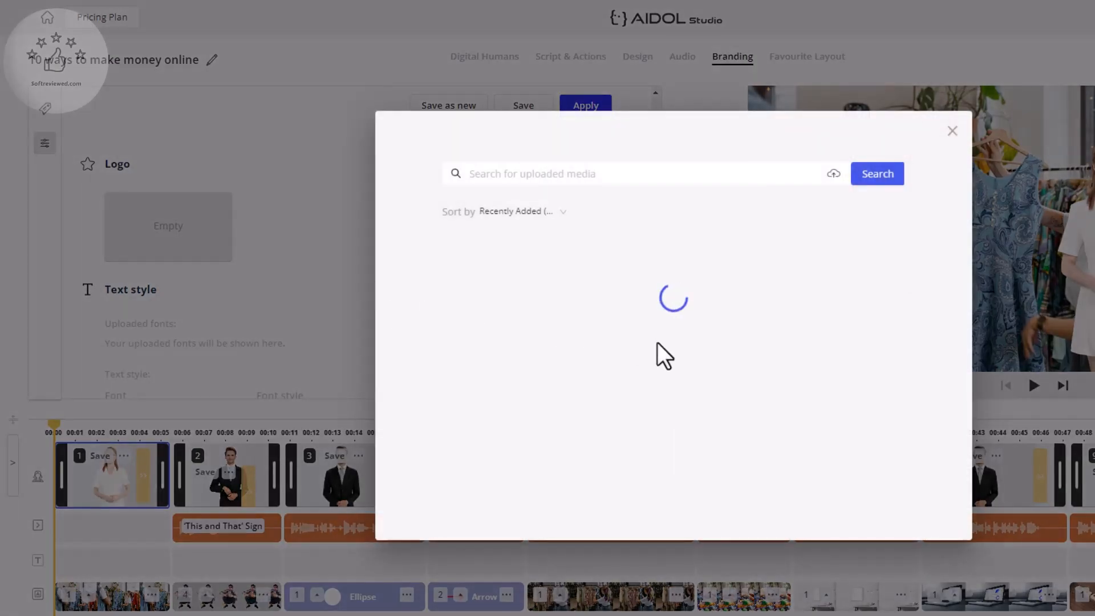
click(666, 397)
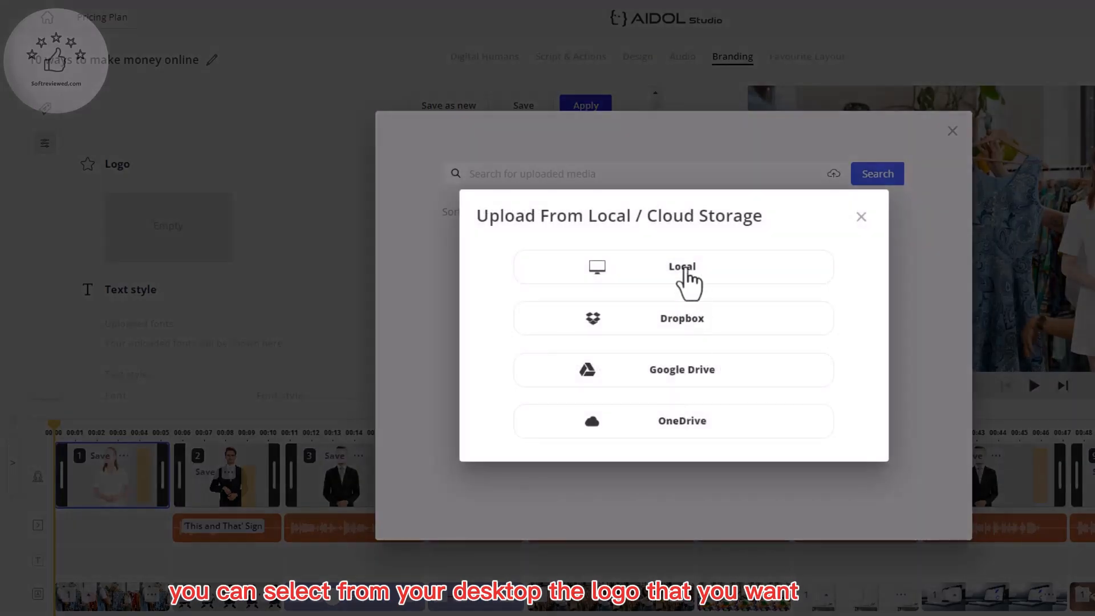
click(688, 280)
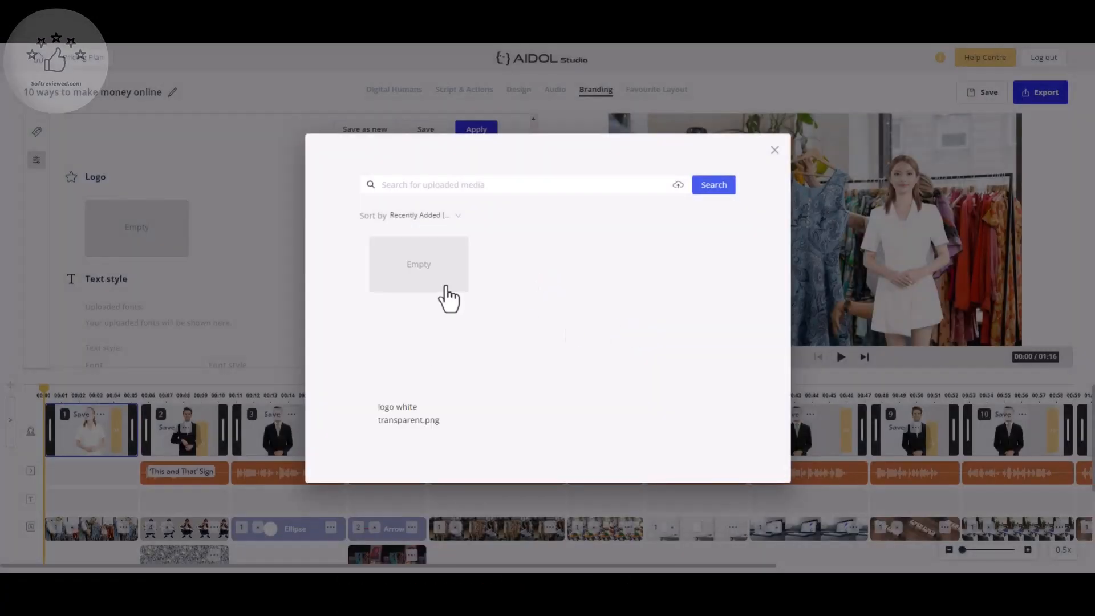
click(422, 379)
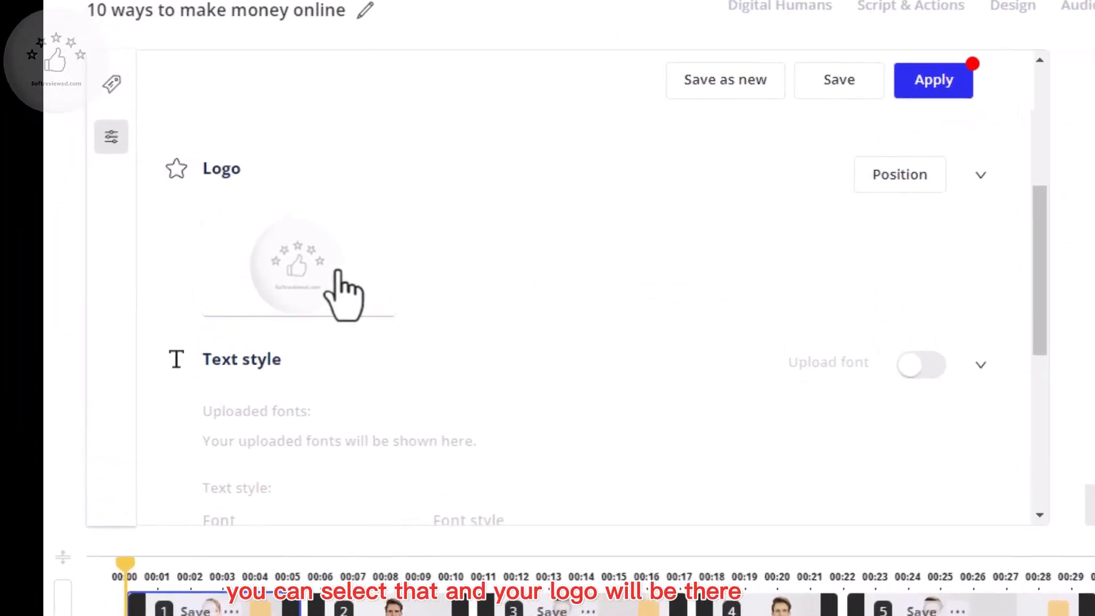
Enable the brand's text style and set its font to Racing Sans One
scroll(830, 297, down, 2)
click(911, 258)
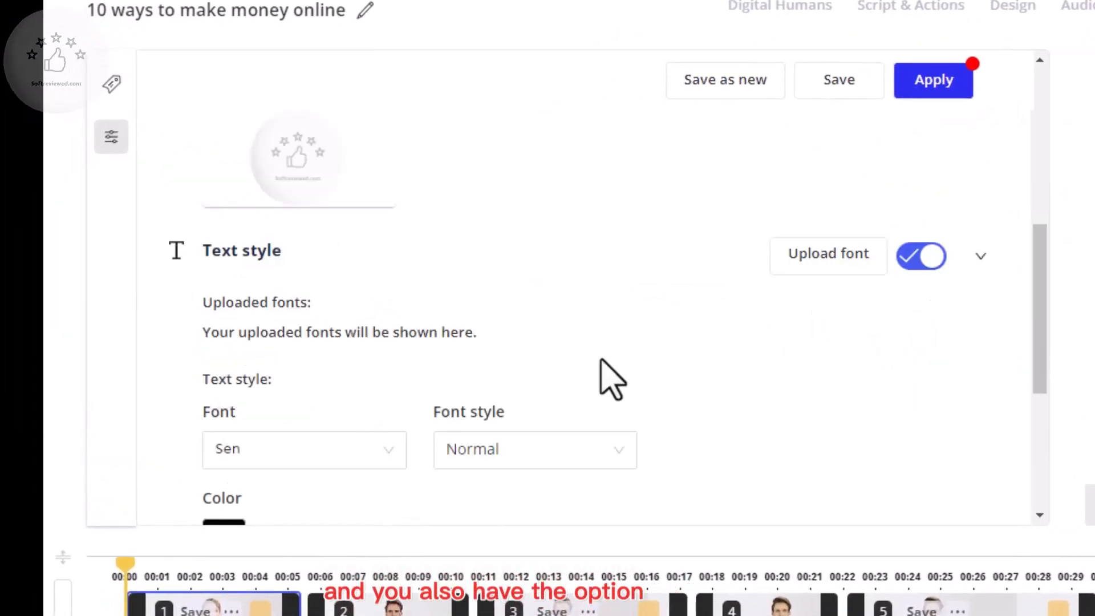
scroll(576, 368, down, 4)
click(291, 230)
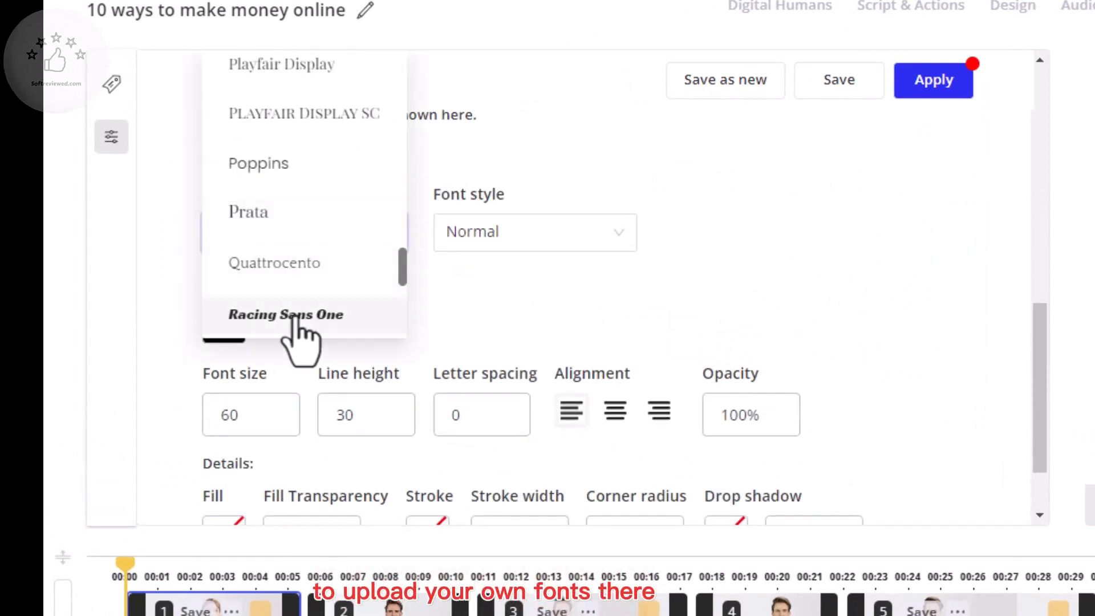
click(294, 316)
scroll(574, 378, down, 2)
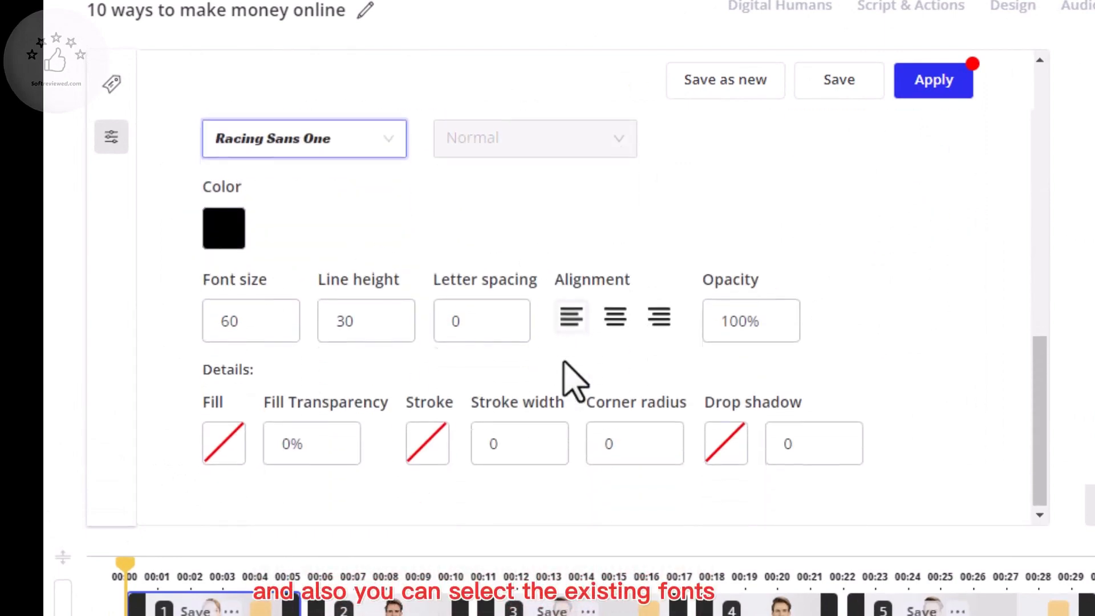
Apply the "yt demo" brand settings to the video
scroll(769, 361, up, 8)
scroll(775, 379, up, 3)
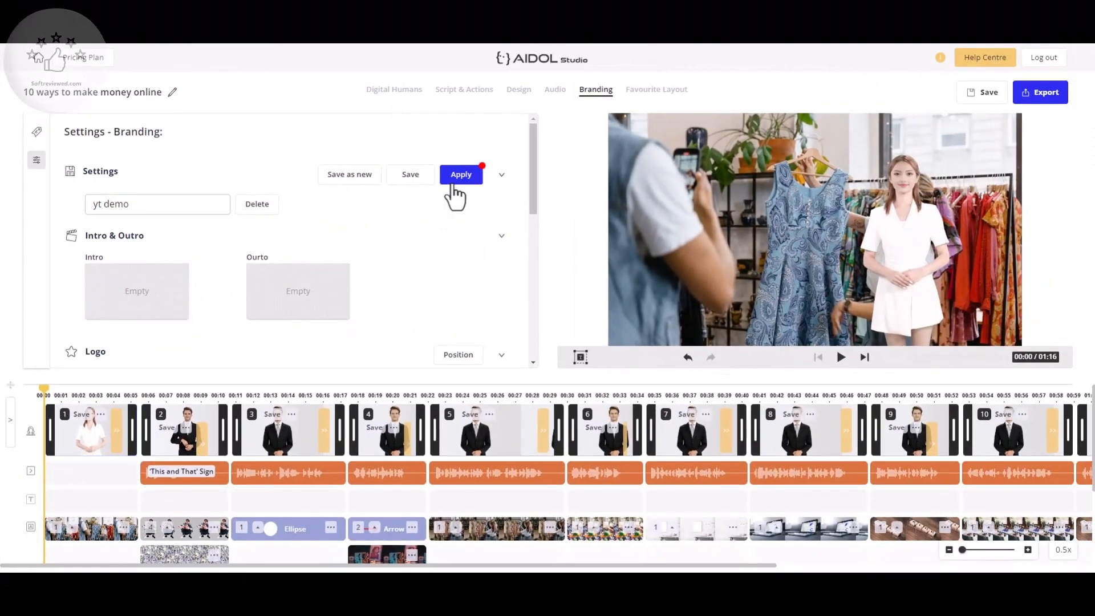
click(934, 80)
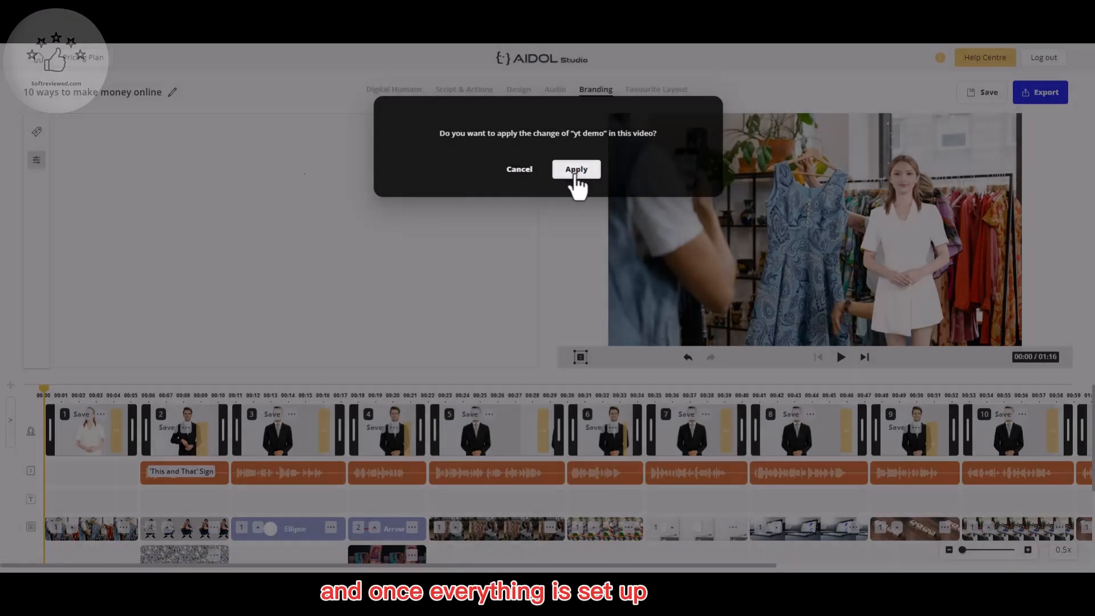
click(576, 171)
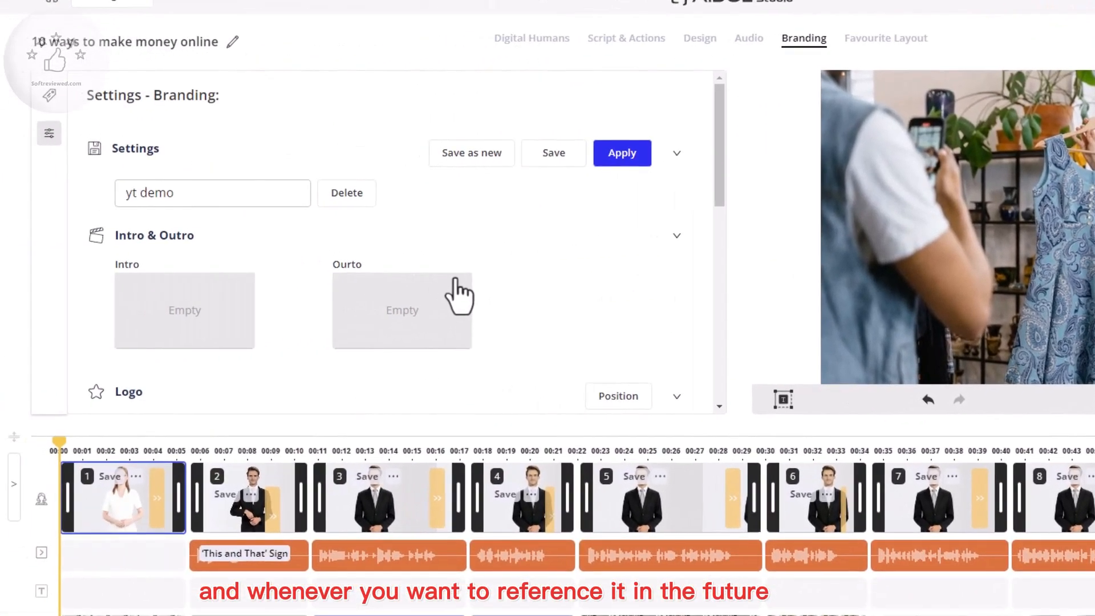
Preview the start of the branded video and return to the brand's logo settings
scroll(490, 273, down, 6)
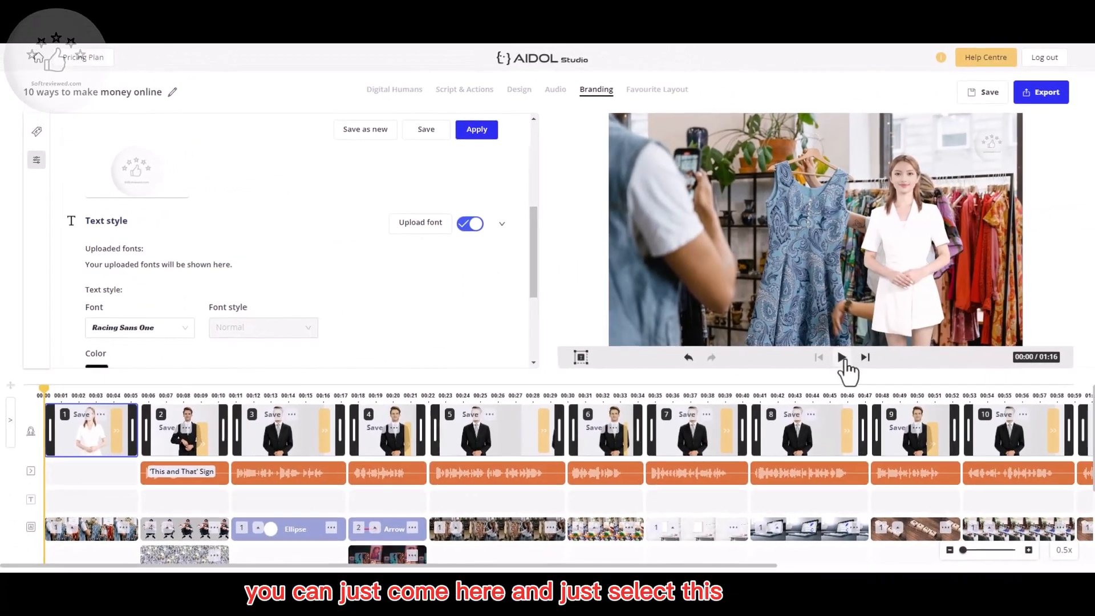
click(841, 358)
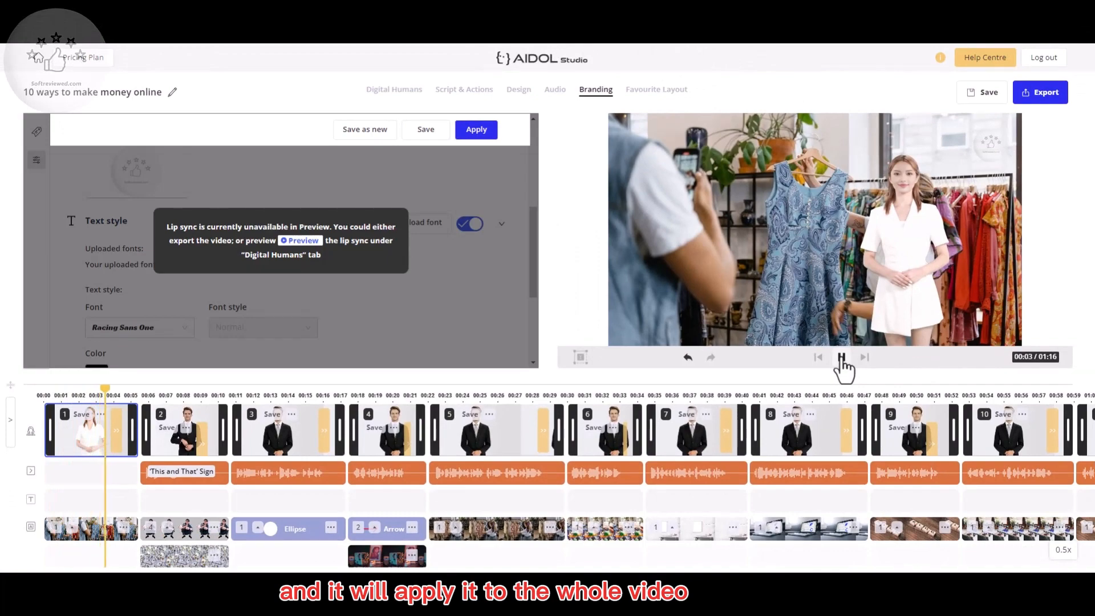
scroll(426, 279, up, 6)
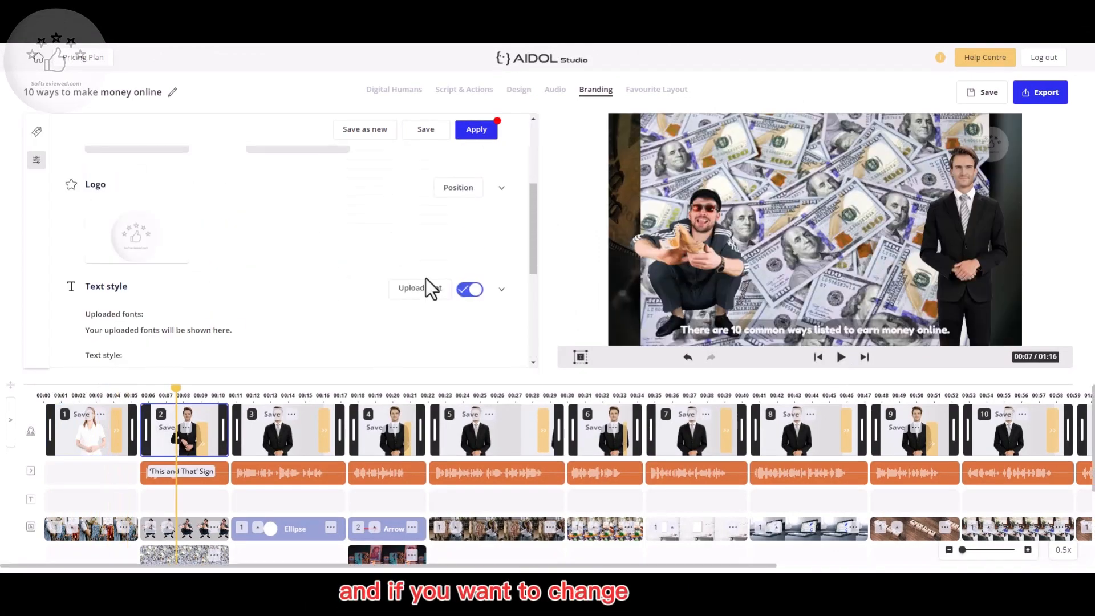
Reposition the brand logo to the upper-left corner of the video frame and confirm its placement
click(460, 304)
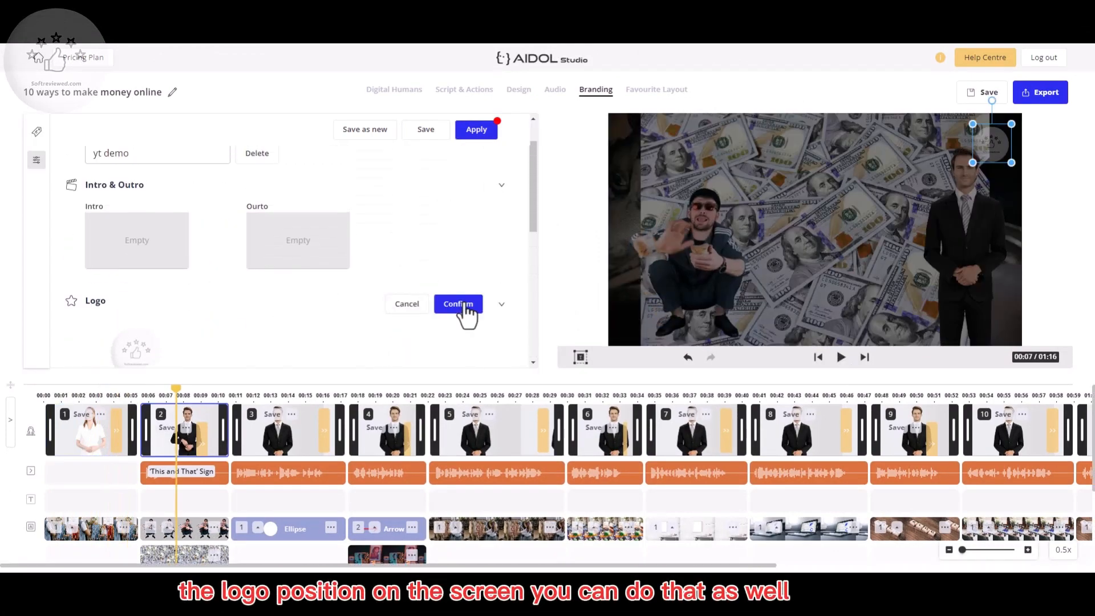
drag(924, 166, 1003, 142)
scroll(472, 304, down, 3)
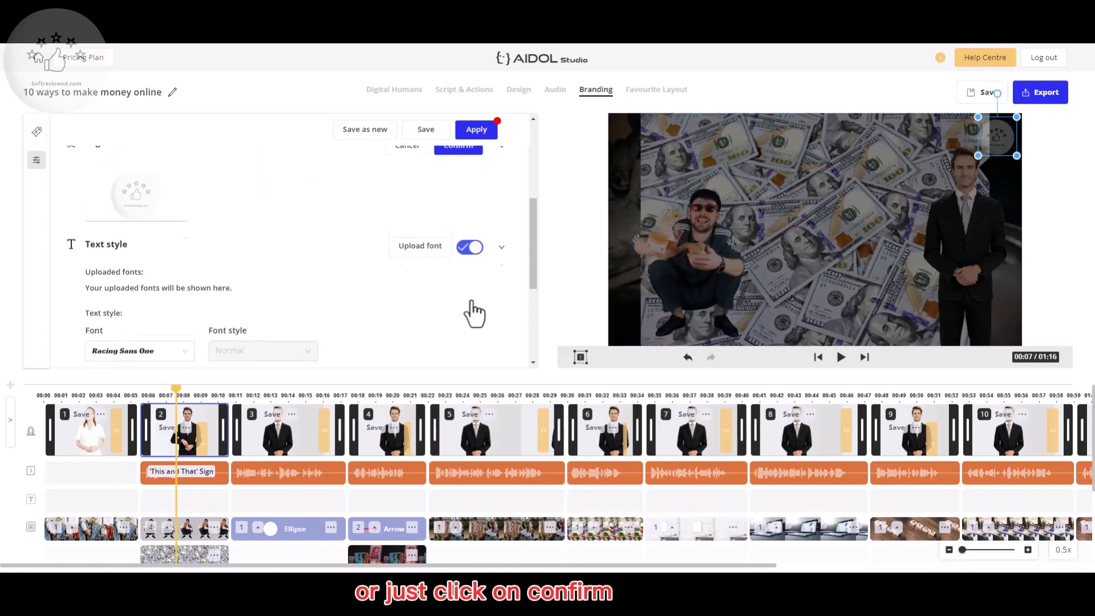
scroll(477, 305, up, 2)
drag(1003, 131, 631, 129)
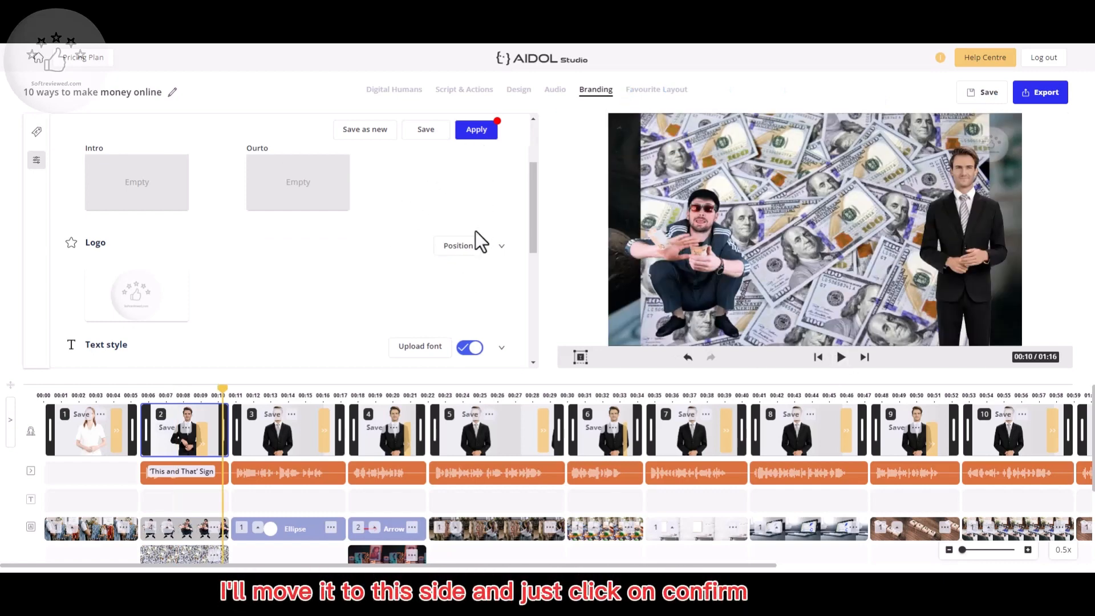
click(459, 251)
click(459, 251)
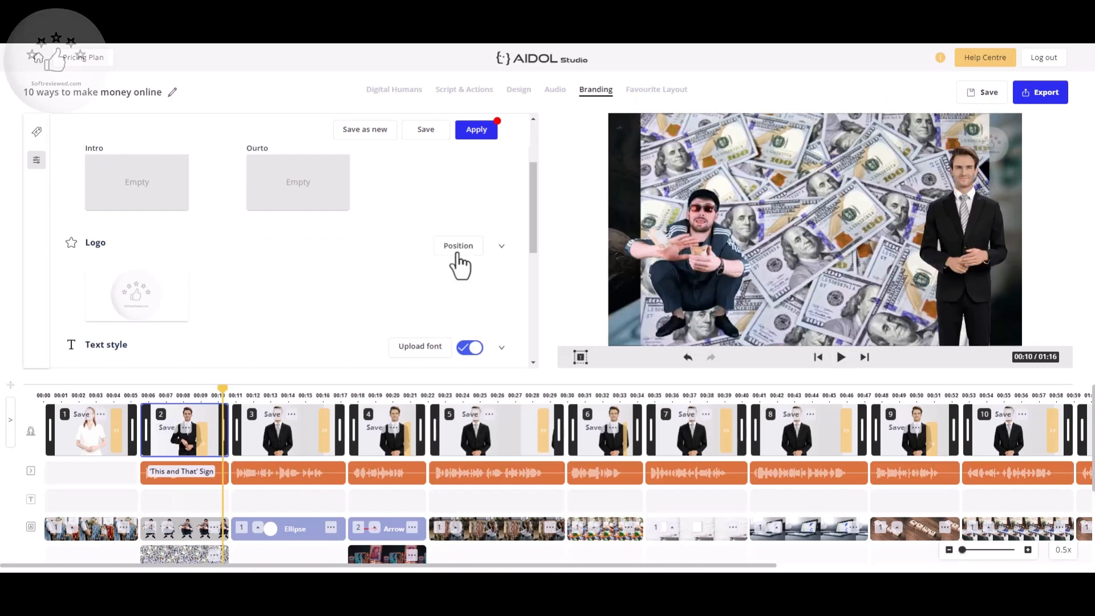
Apply the updated "yt demo" brand settings to the video and play the preview
click(477, 132)
click(570, 171)
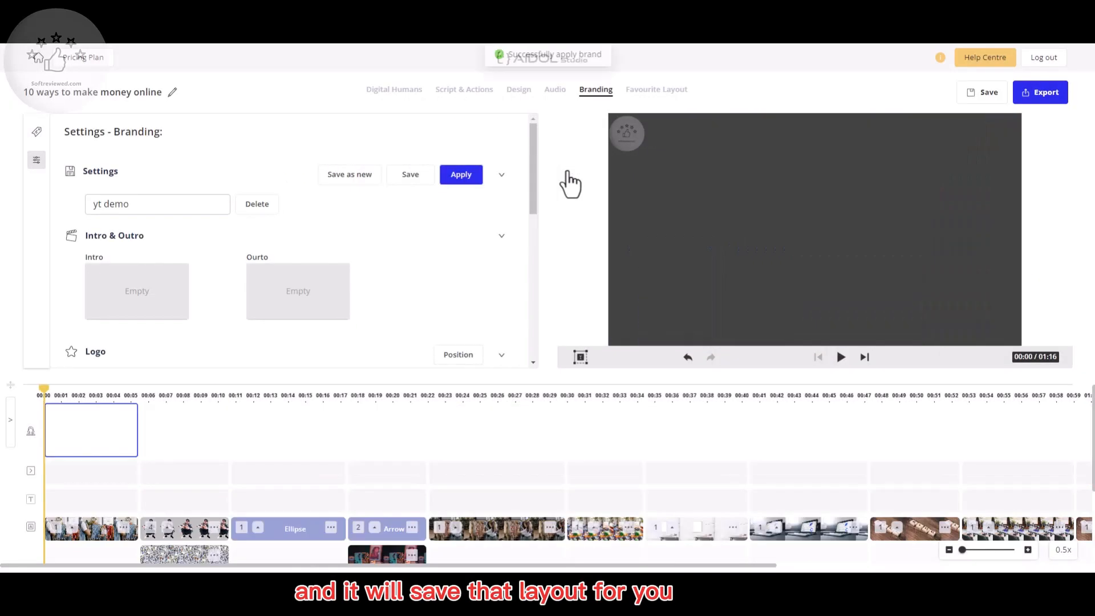
click(841, 357)
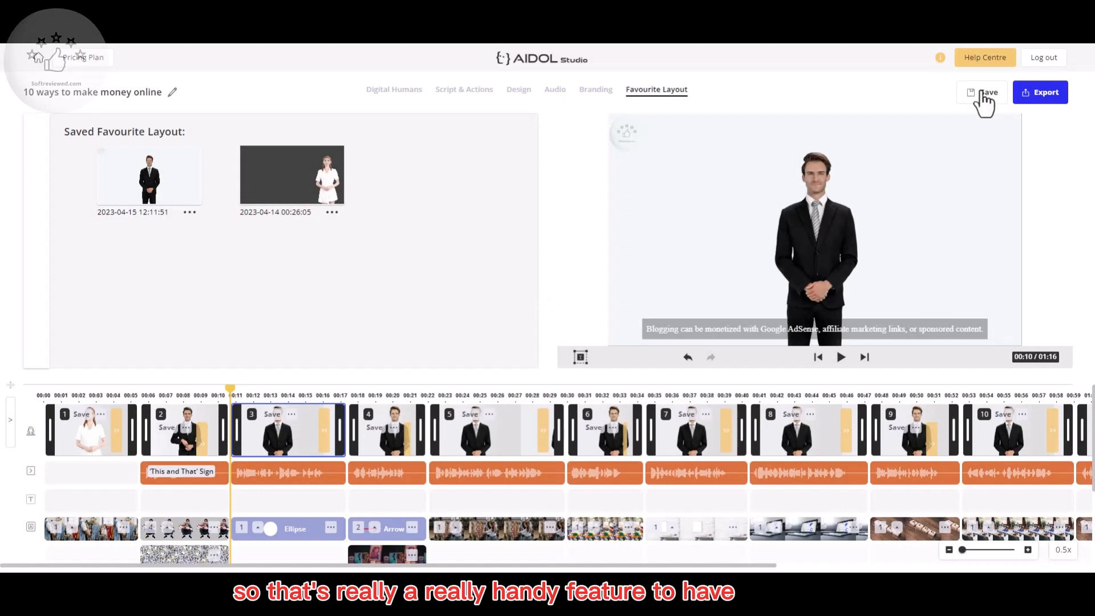
Delete the favourite layout saved on 2023-04-15 at 12:11:51 and export the video
click(189, 213)
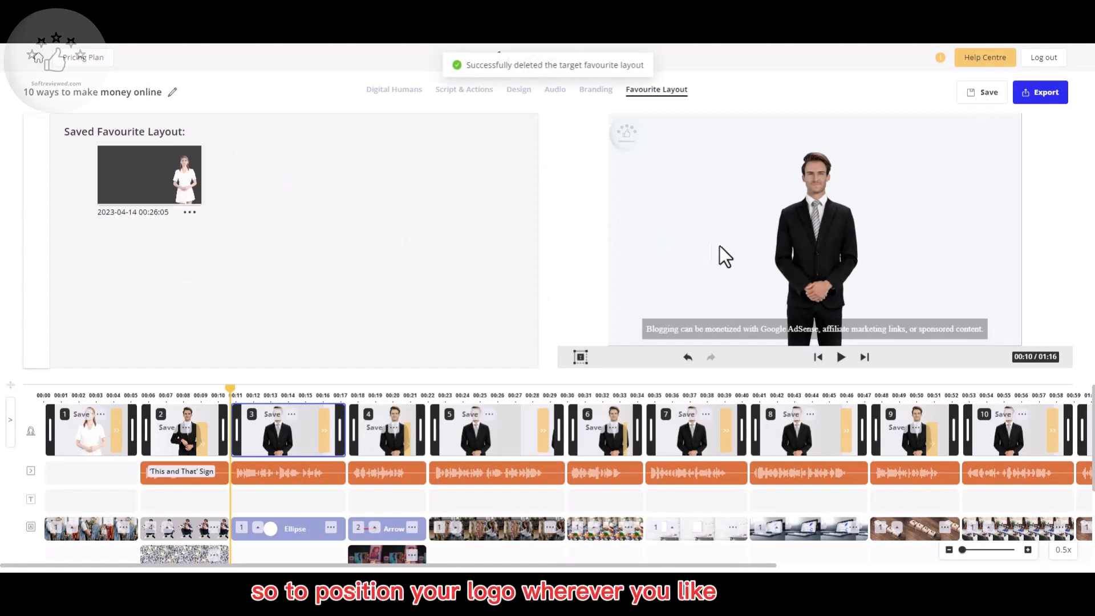
click(1050, 93)
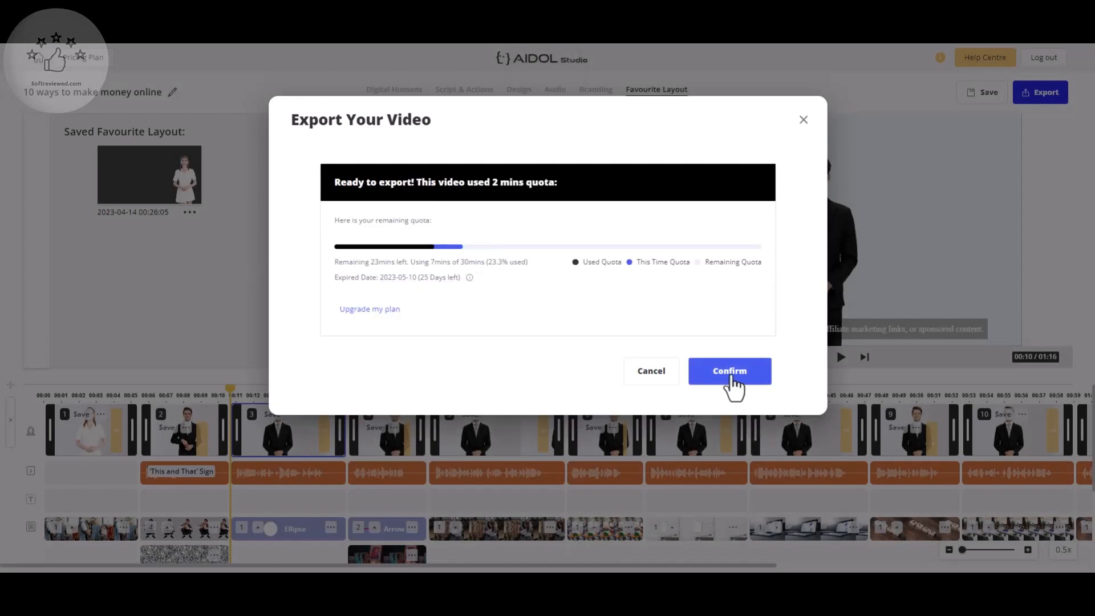
click(721, 373)
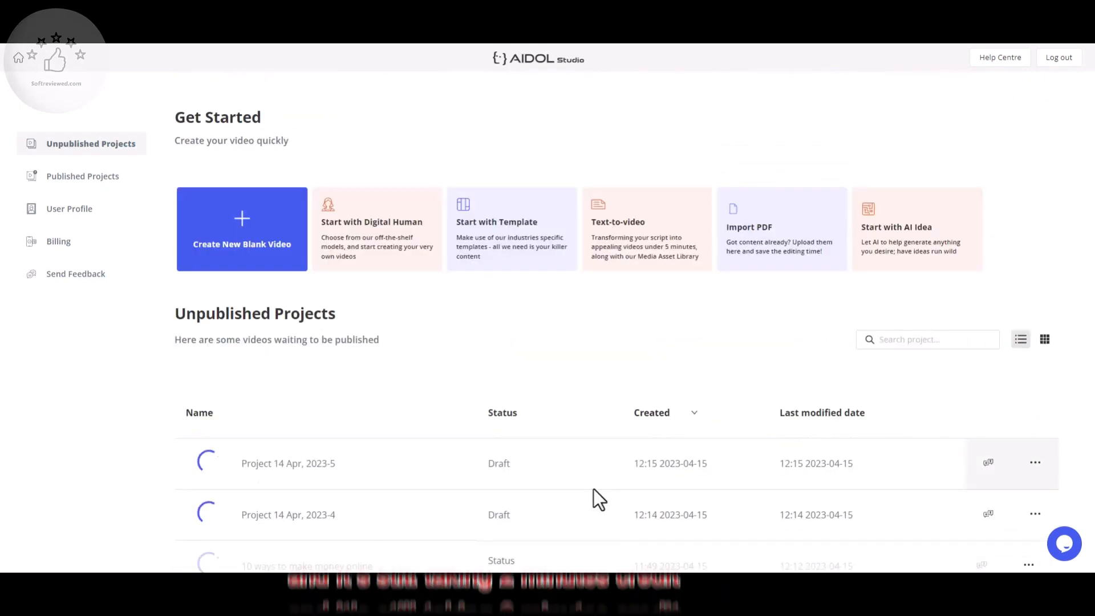
Translate the unpublished video "Project 14 Apr, 2023-3" from English (US) to Spanish
scroll(593, 497, down, 2)
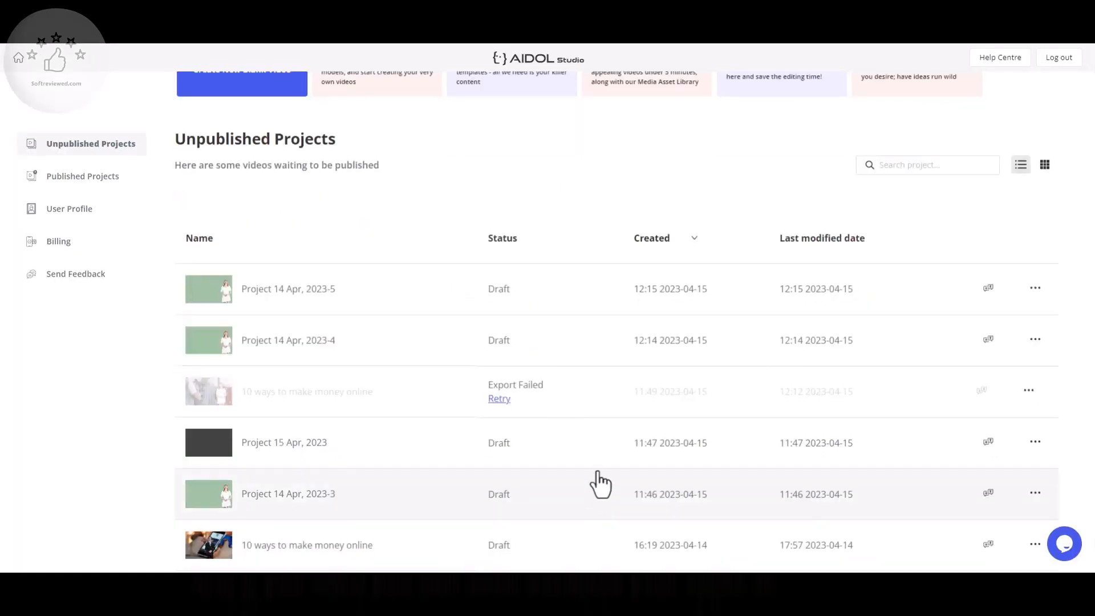
click(987, 494)
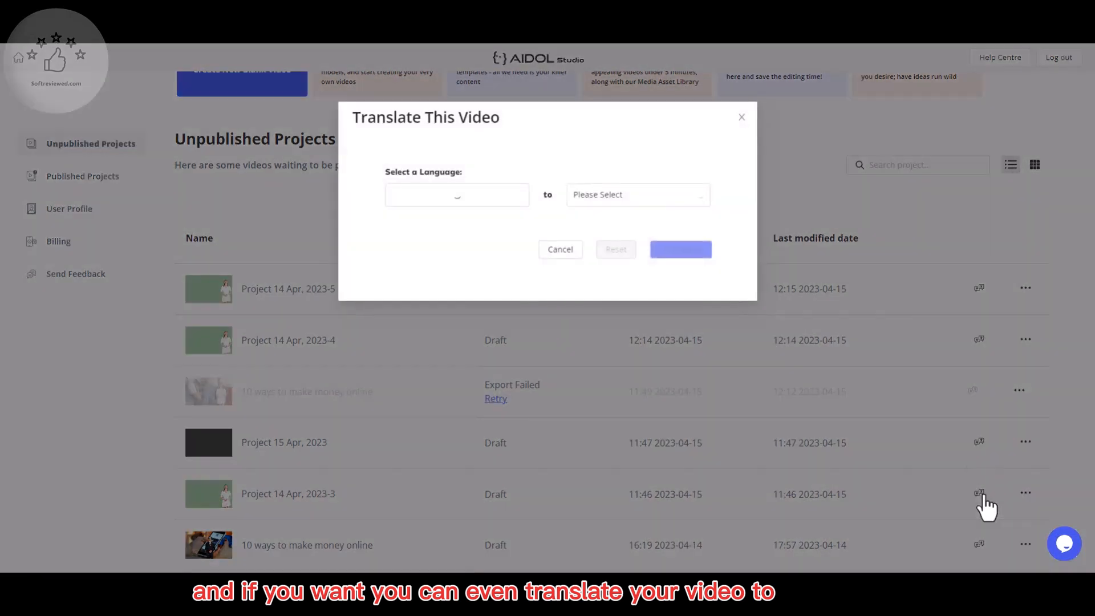
click(635, 198)
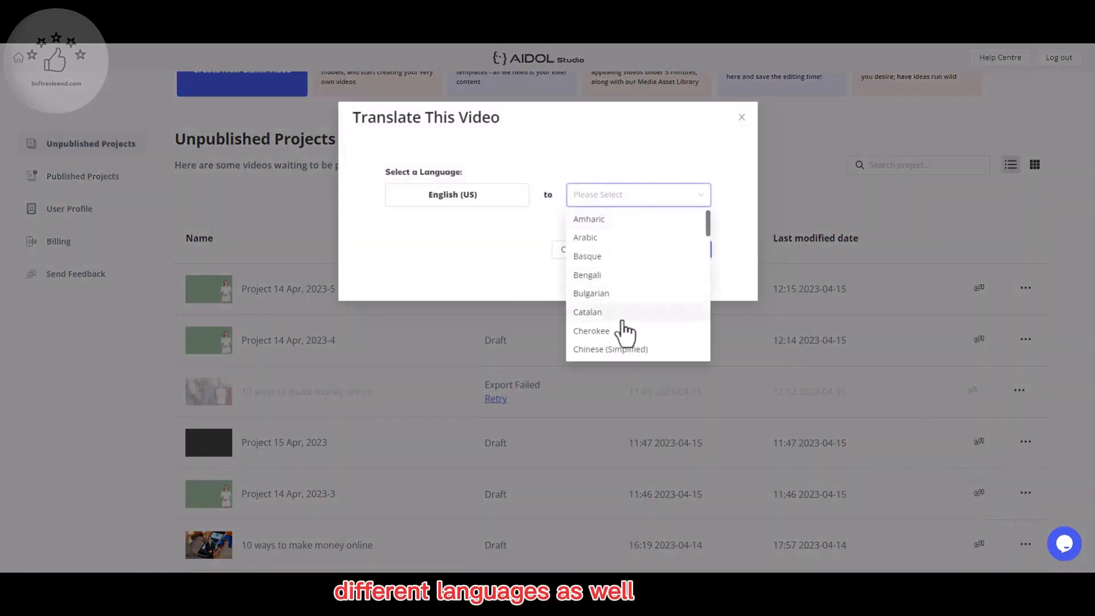
scroll(625, 332, down, 6)
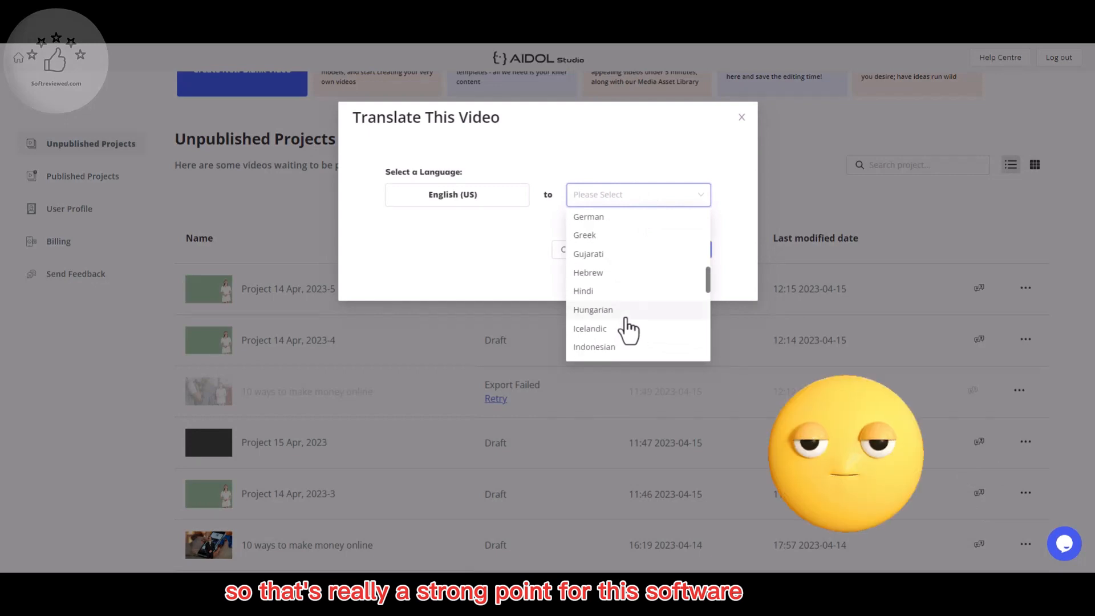
scroll(626, 330, down, 2)
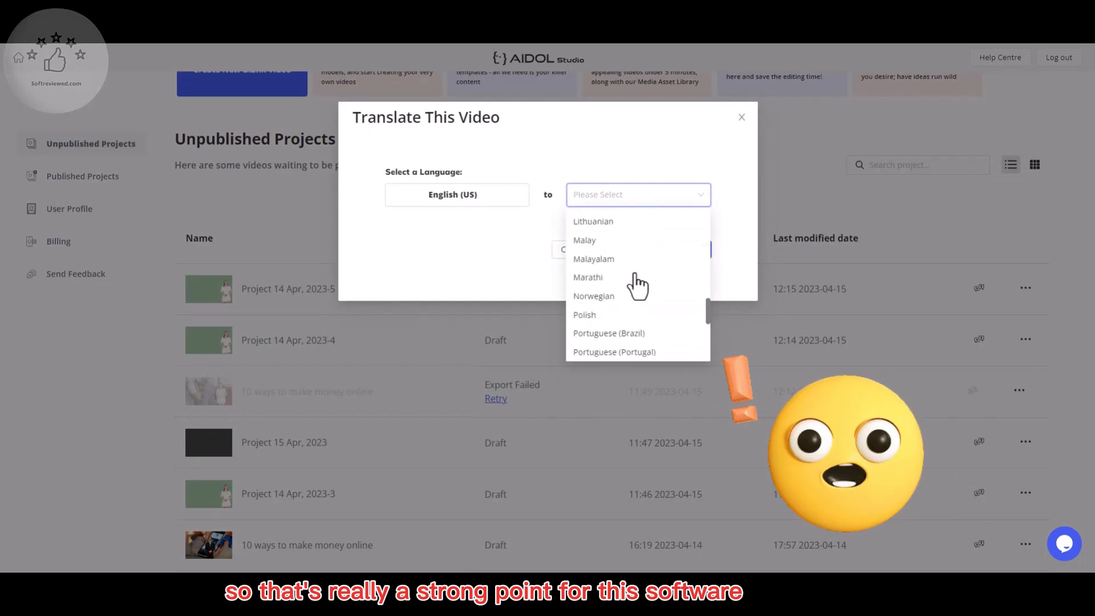
scroll(630, 331, down, 3)
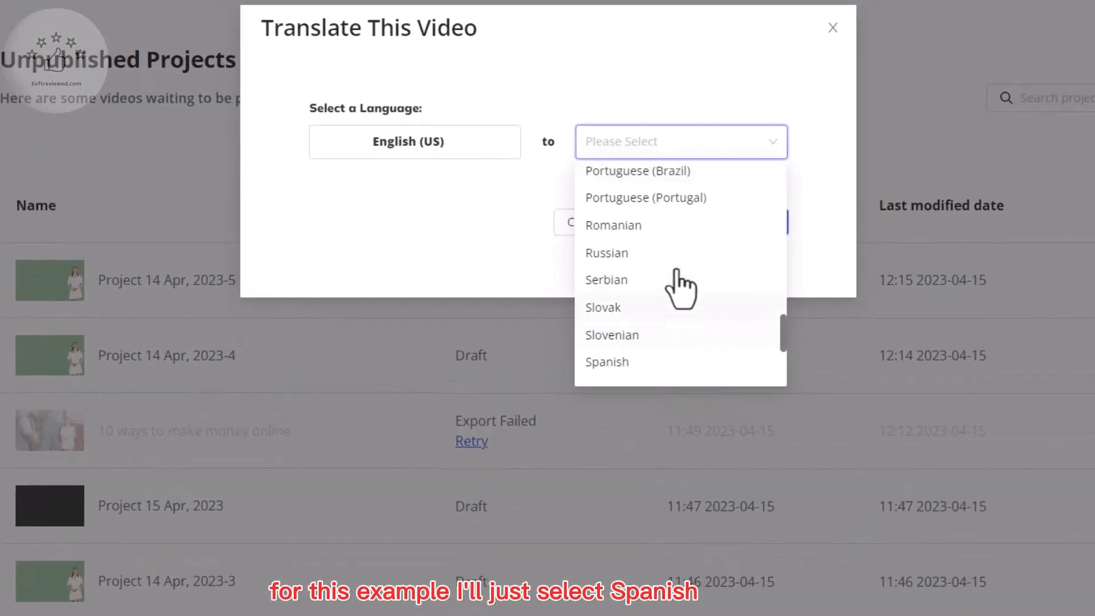
scroll(668, 342, down, 2)
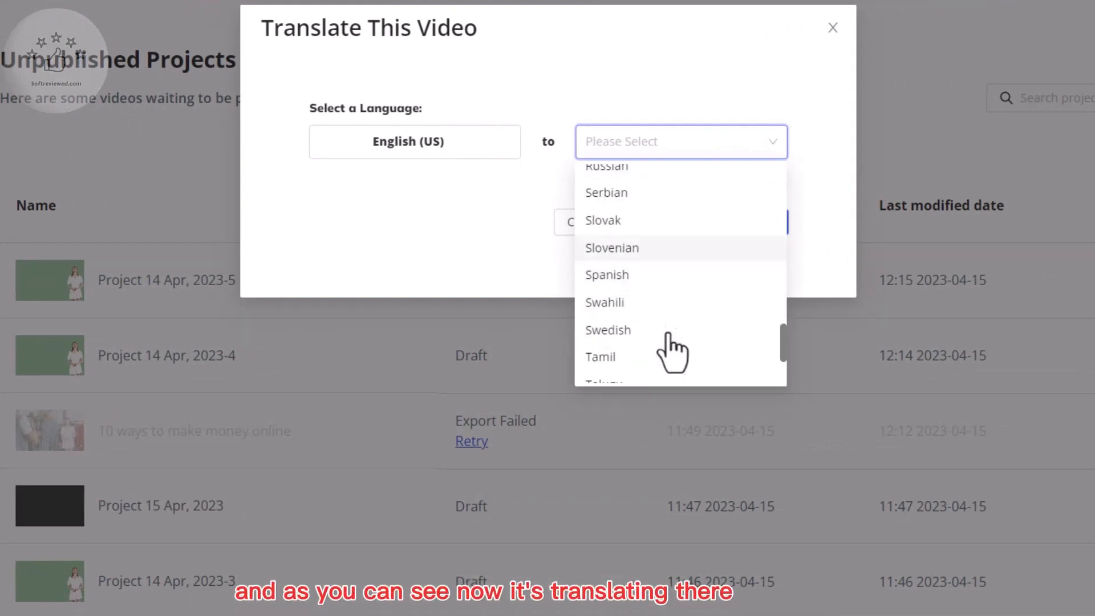
click(665, 275)
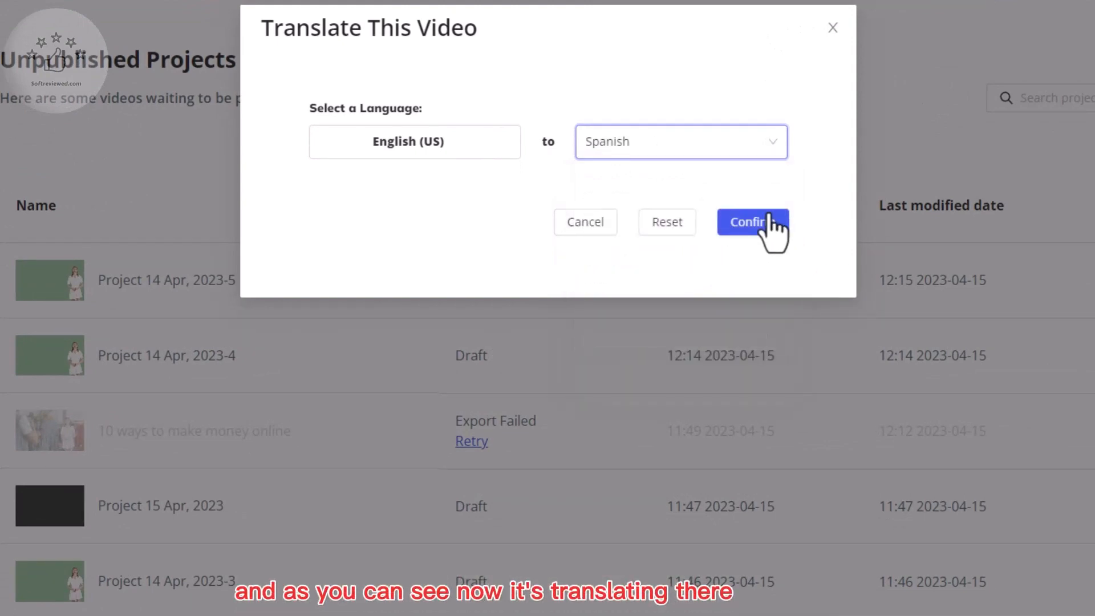
click(768, 221)
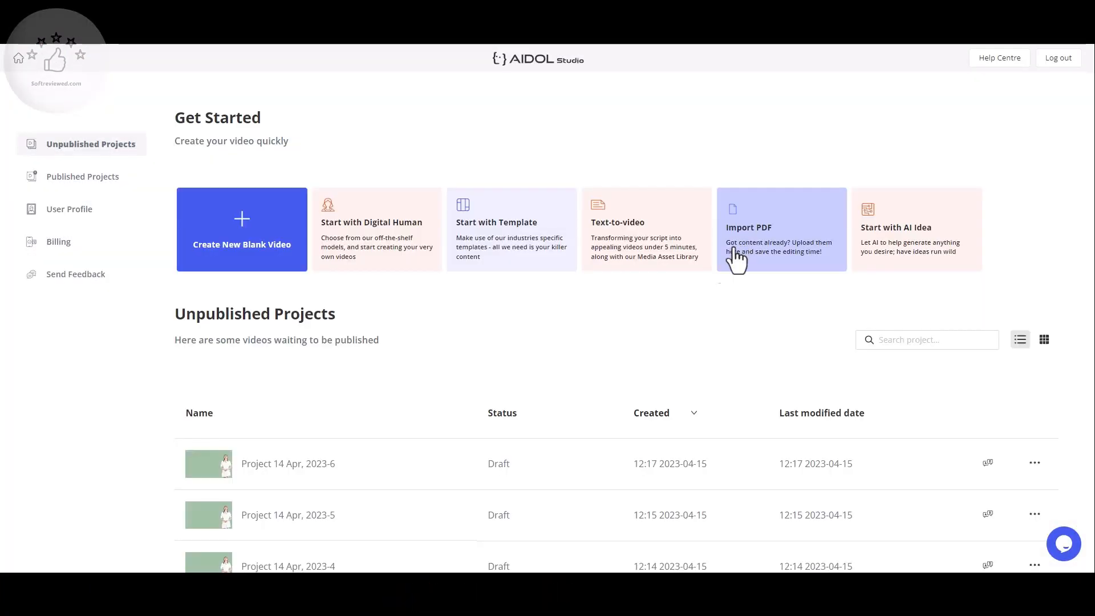
Open the translated draft "Project 14 Apr, 2023-6" and preview its opening seconds
click(352, 450)
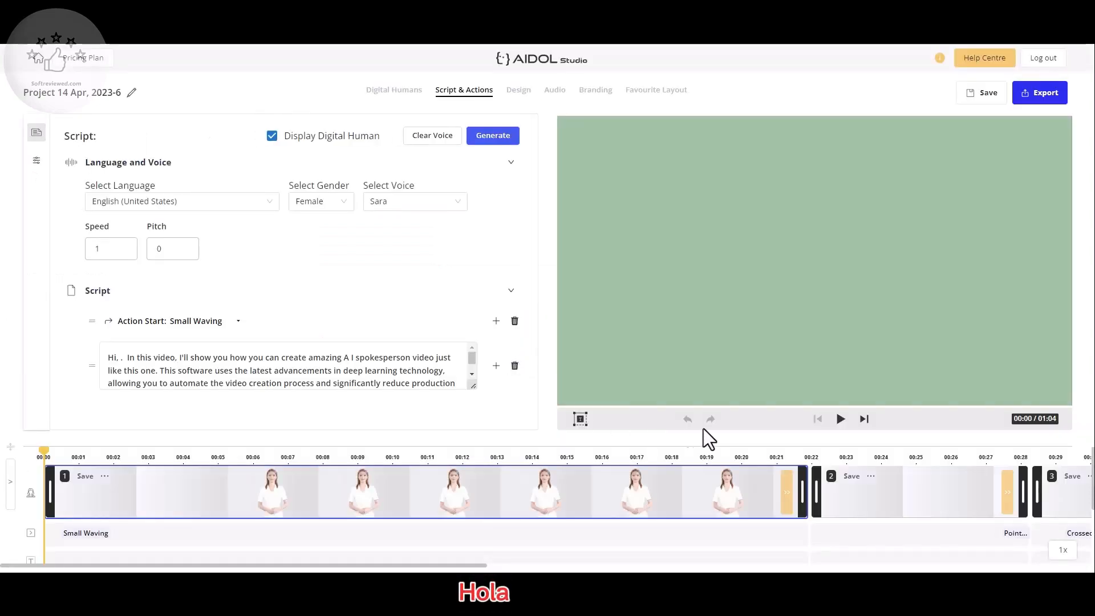
click(840, 420)
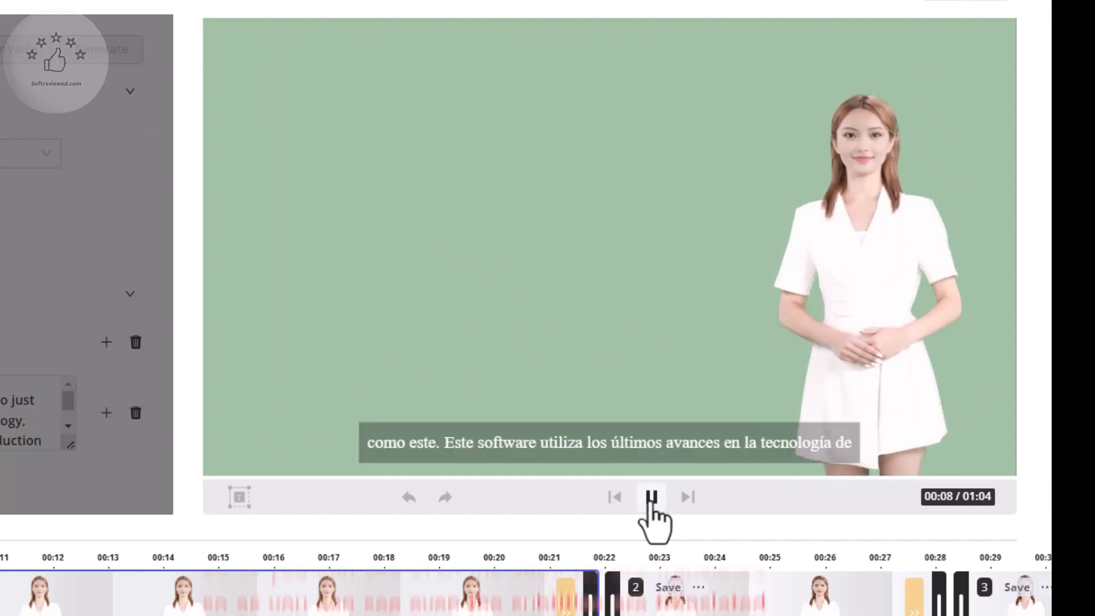
click(651, 498)
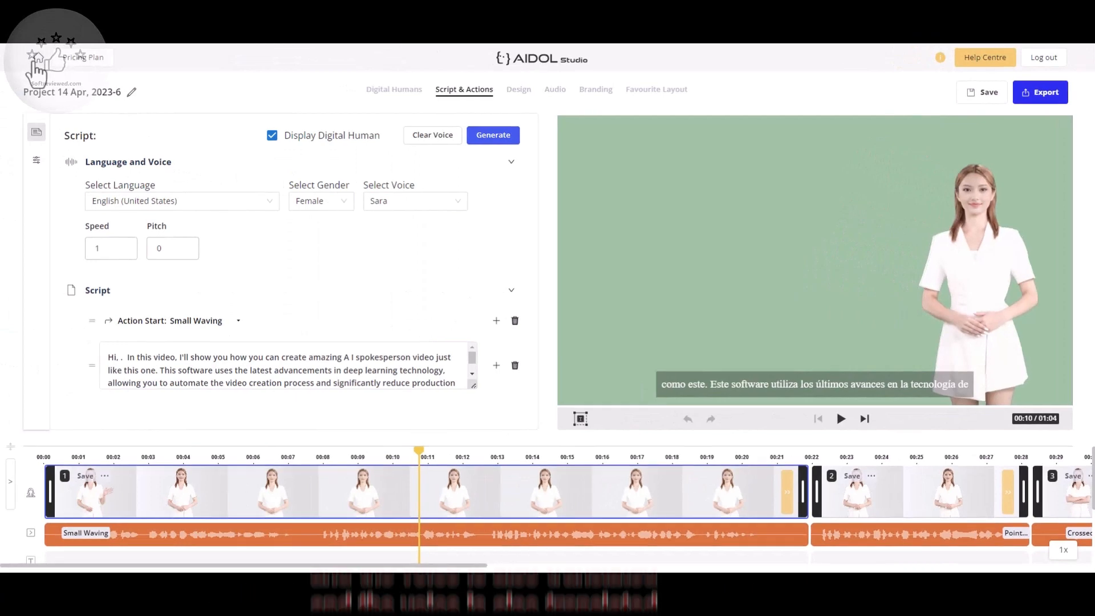
Return to the project dashboard and browse the unpublished projects in grid view
click(33, 60)
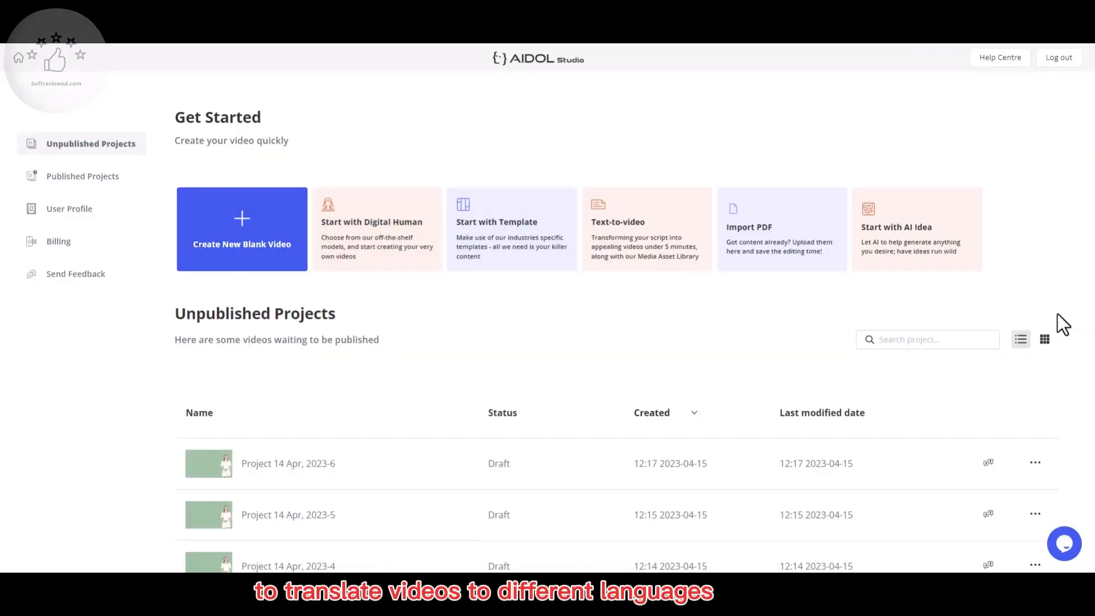
click(1045, 340)
scroll(1053, 282, down, 4)
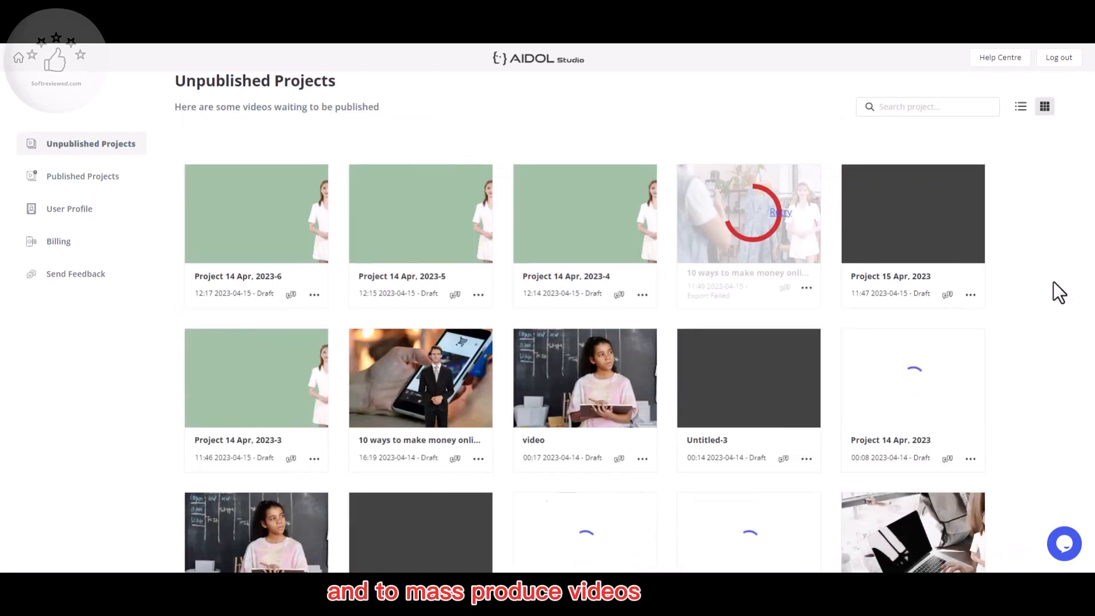
scroll(1052, 282, up, 4)
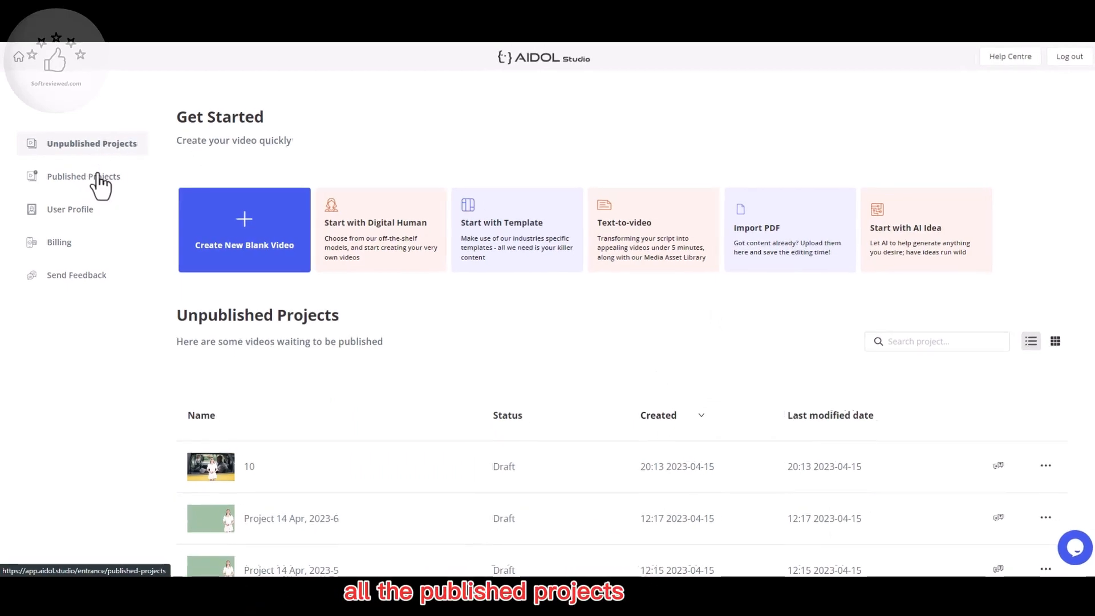
Download the published video "10 ways to make money online -3" from the published projects
click(98, 177)
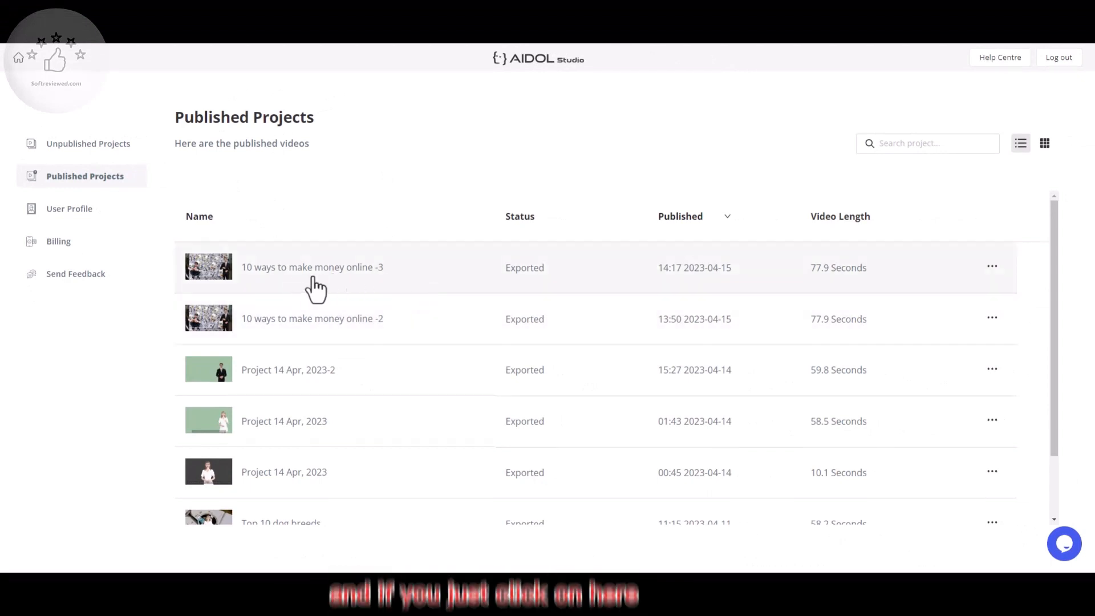
click(992, 266)
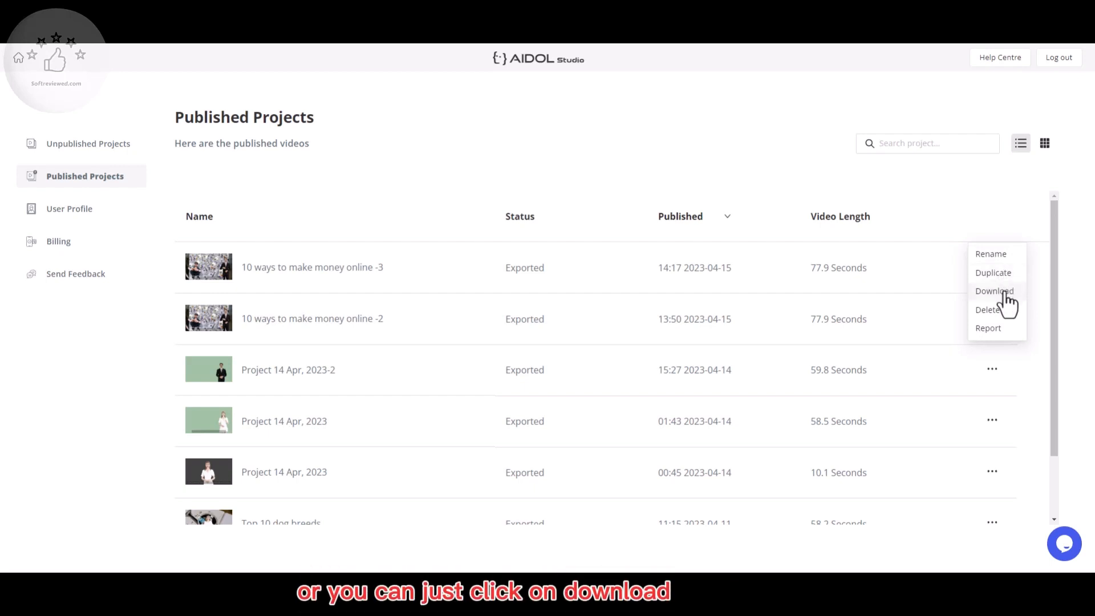
click(1005, 293)
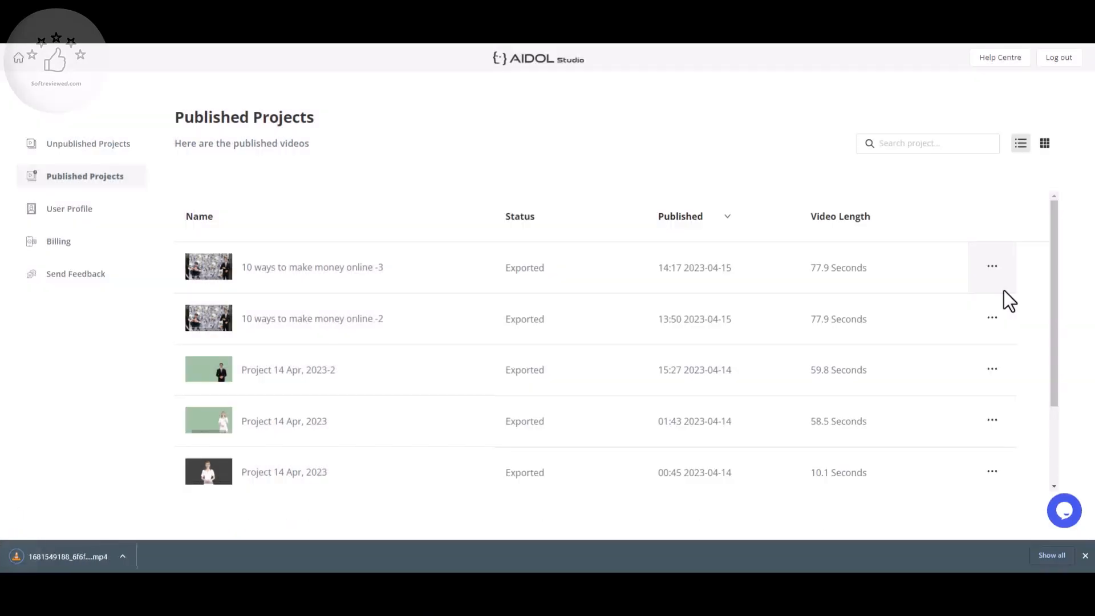
Check the available actions for "10 ways to make money online -3" and open its published video page
click(1004, 289)
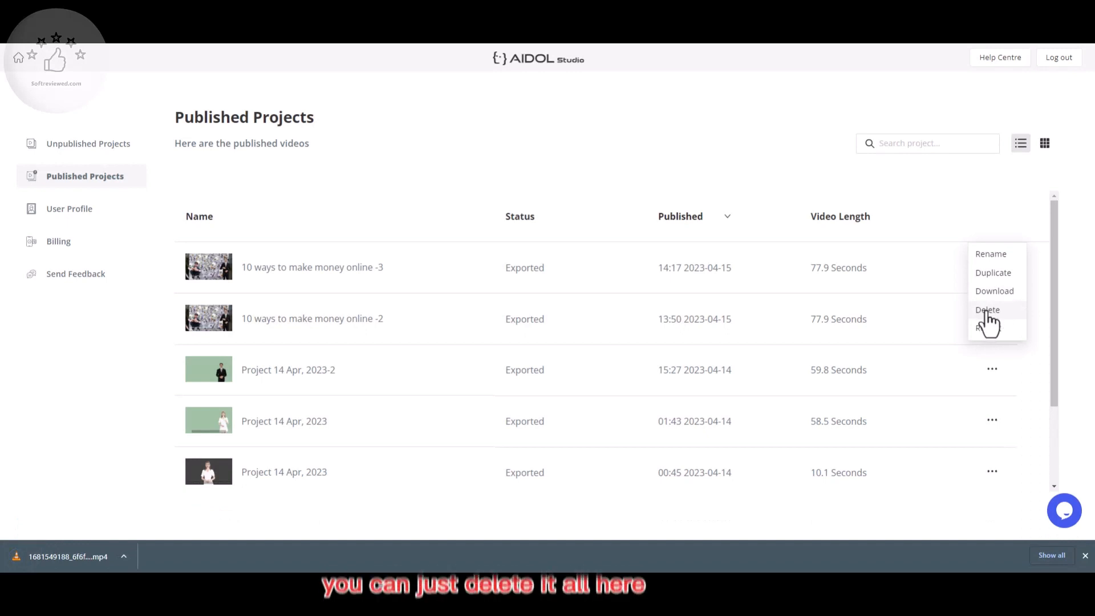
click(963, 211)
click(421, 276)
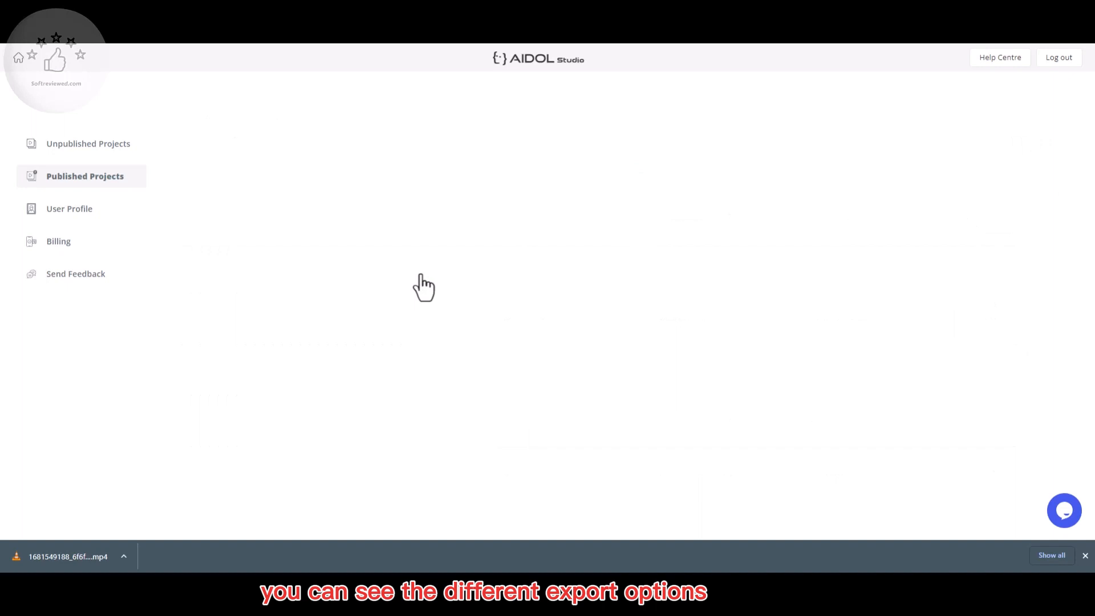
scroll(923, 271, down, 1)
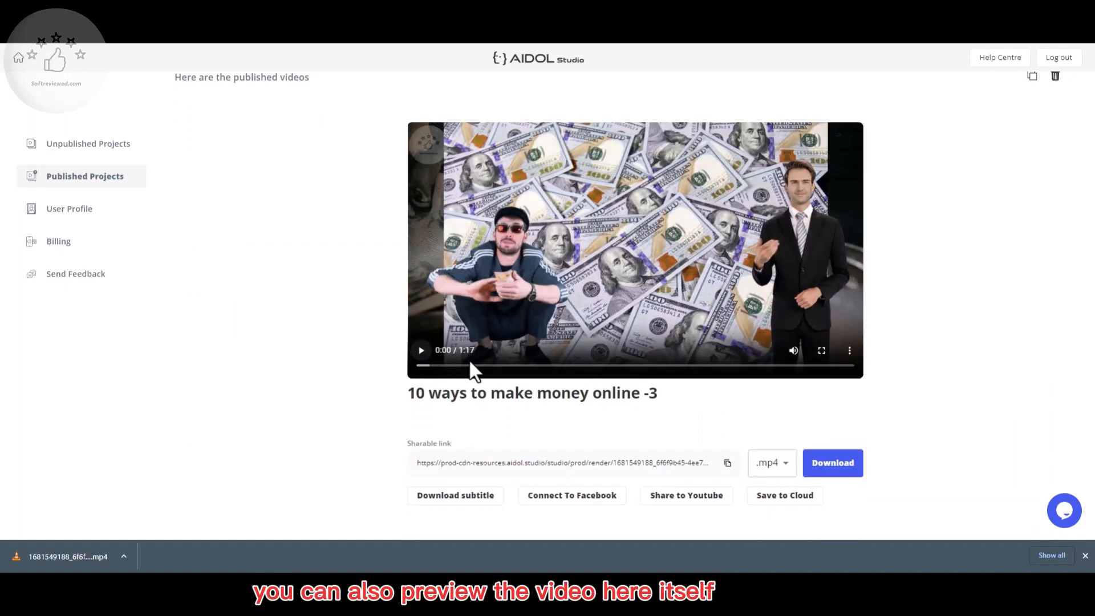
Copy the published video's sharable link and review the available download formats
click(728, 463)
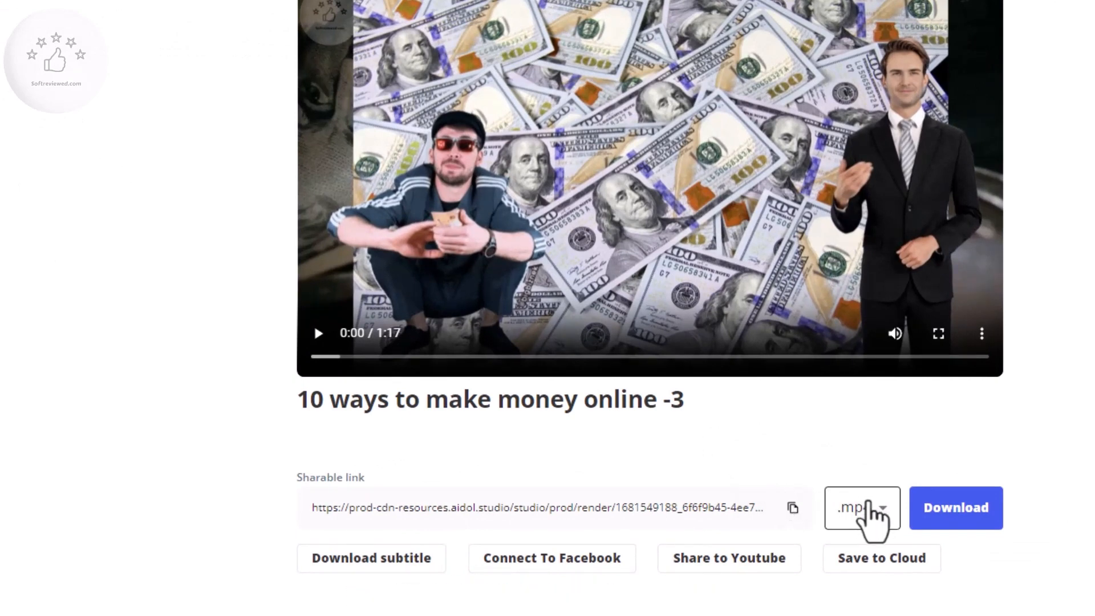
click(871, 510)
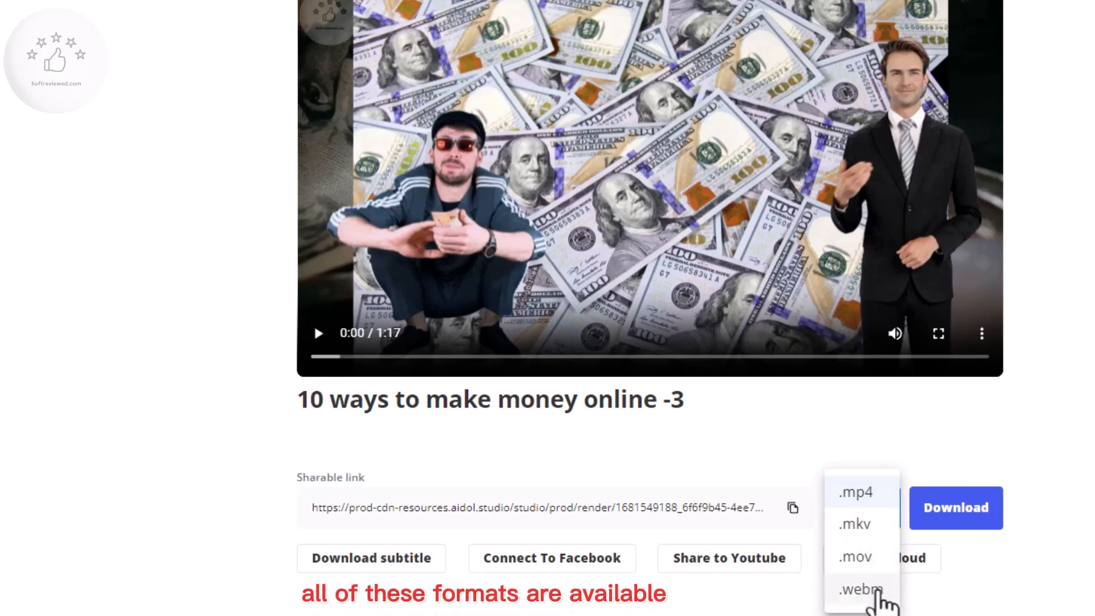
click(1070, 481)
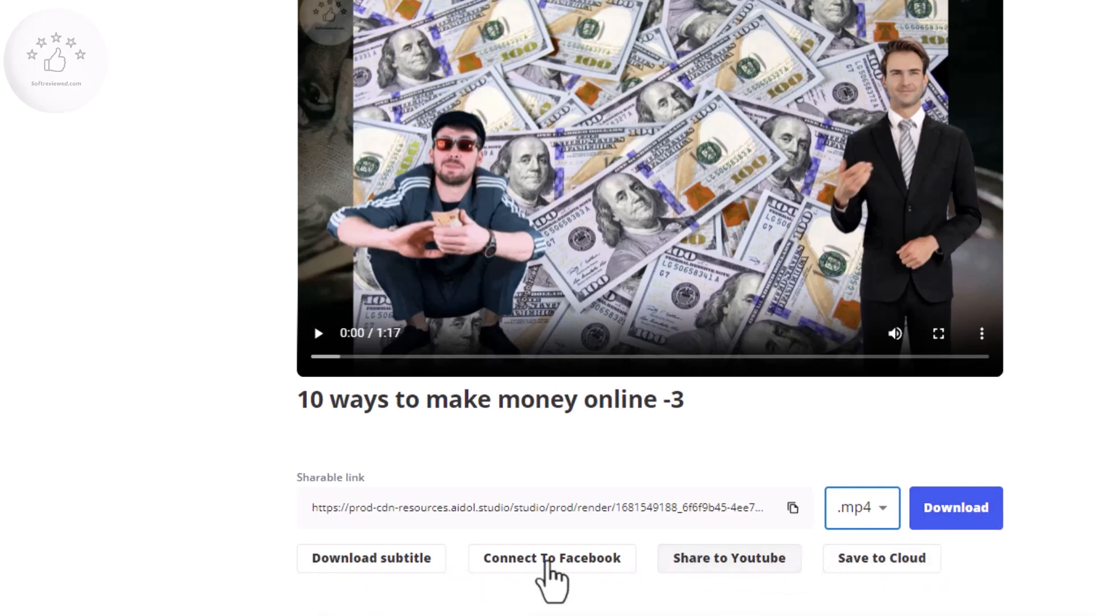
Download the published video's subtitle file and open it to view its contents
click(371, 565)
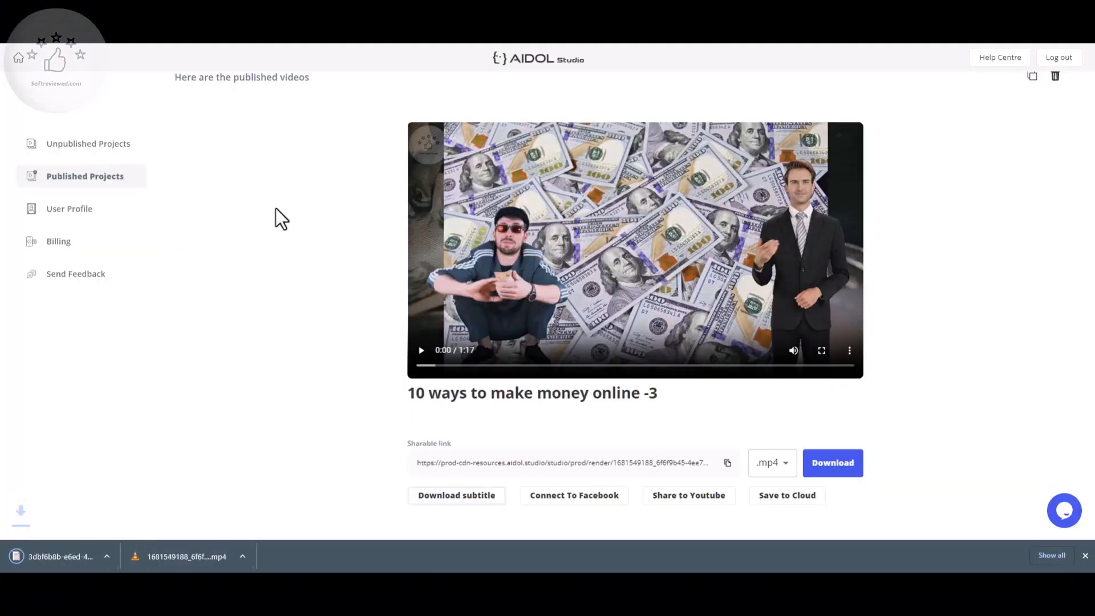
click(50, 562)
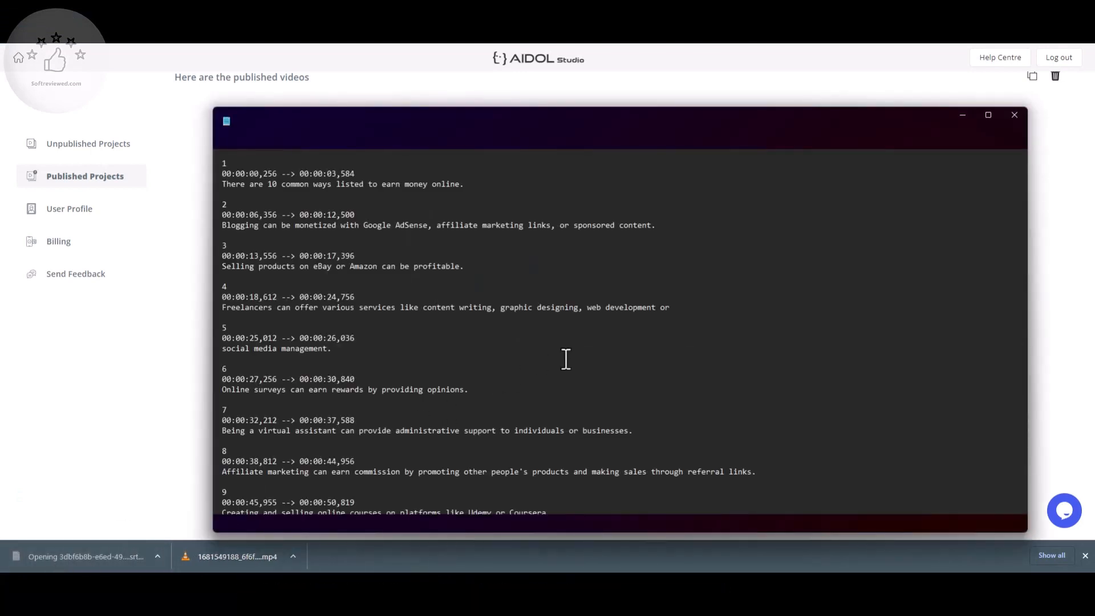
Read through the downloaded subtitle file's timed captions from start to end and close the file
scroll(572, 302, down, 2)
scroll(573, 301, down, 4)
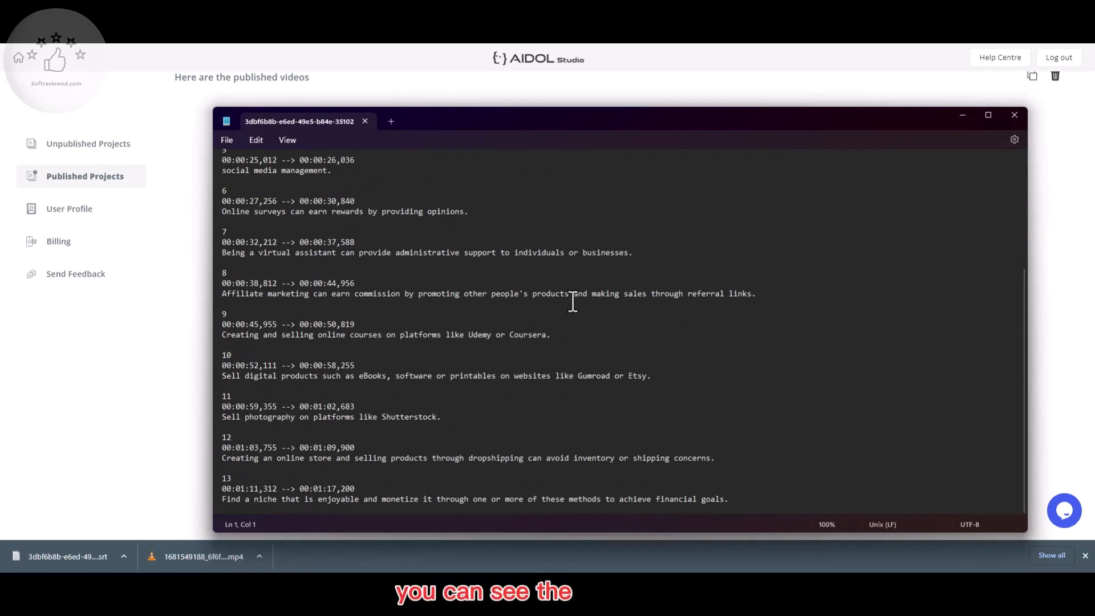
scroll(572, 301, up, 6)
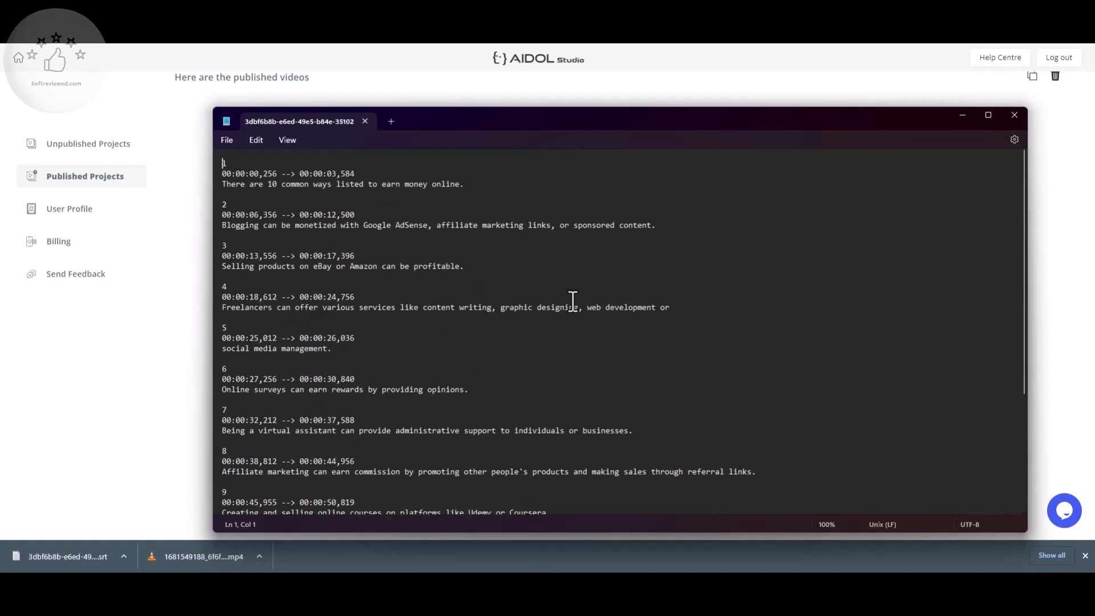
click(1007, 115)
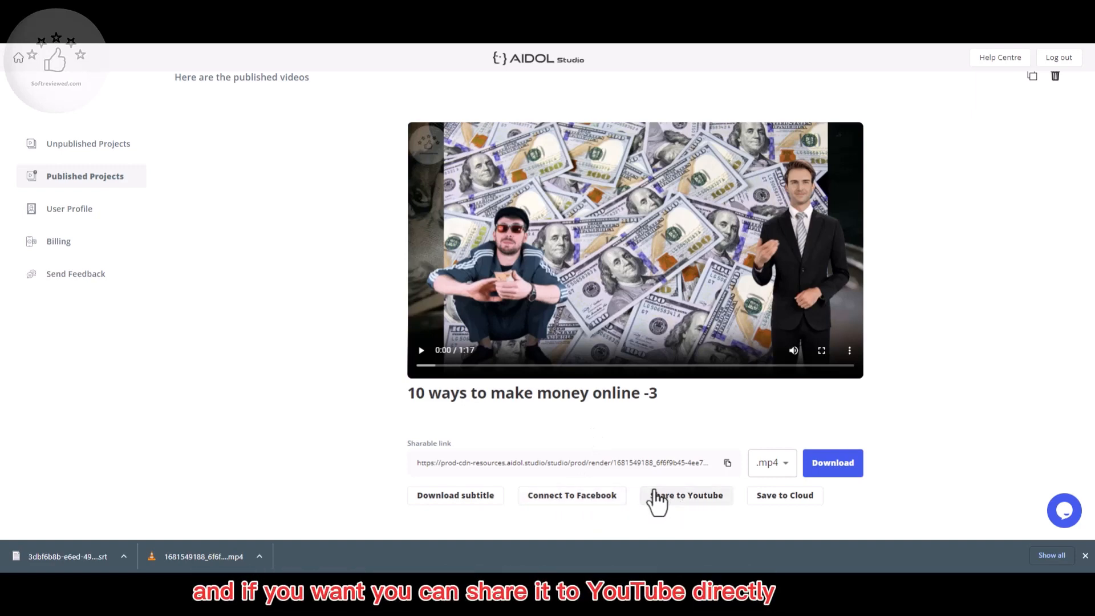
scroll(657, 501, up, 1)
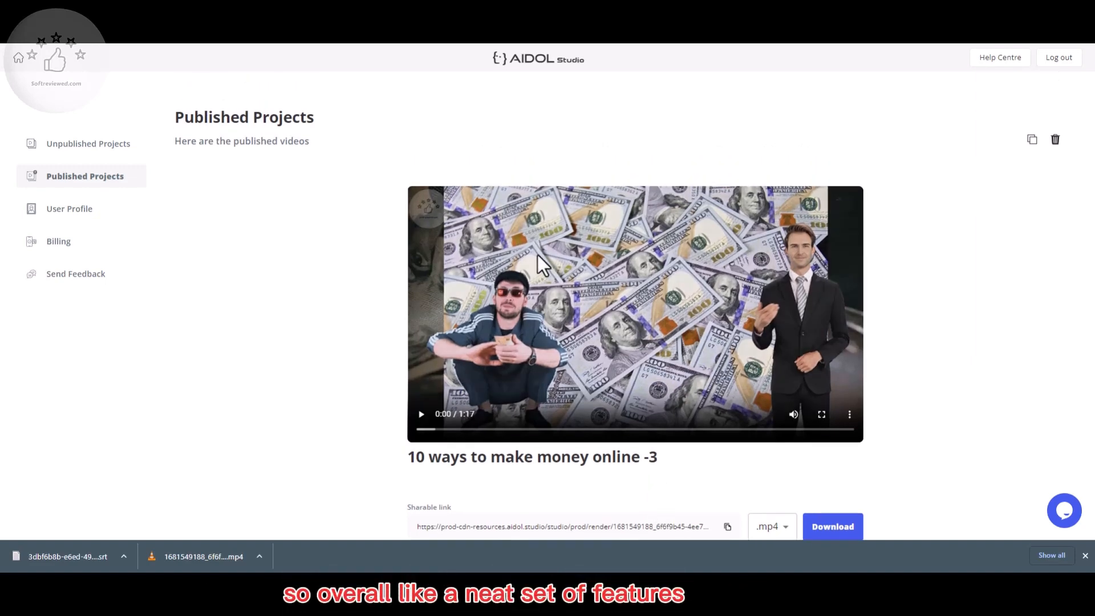
scroll(922, 237, down, 1)
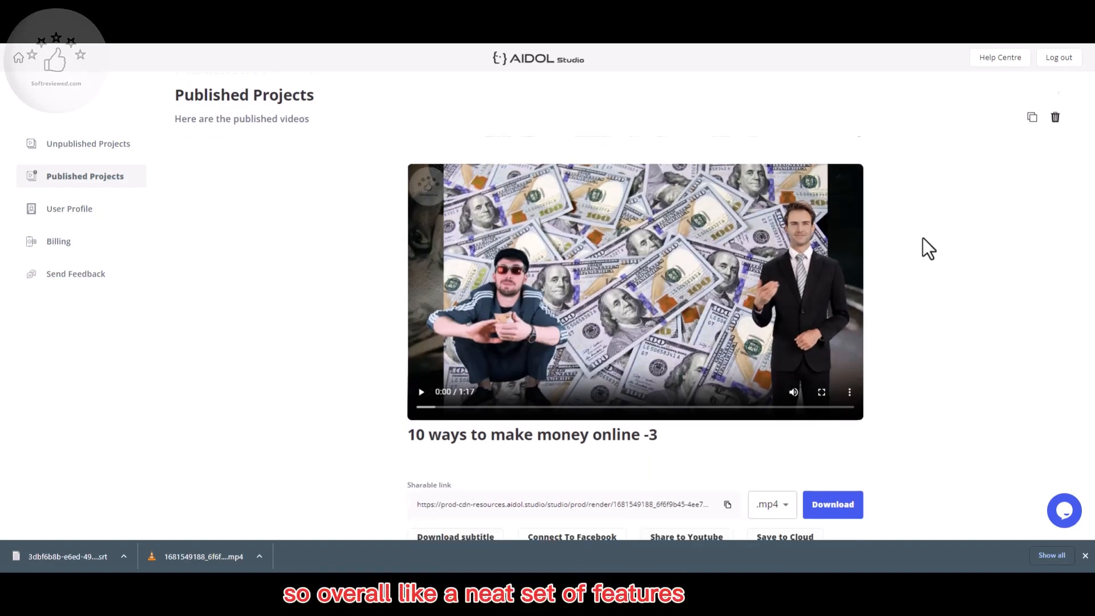
scroll(922, 238, up, 1)
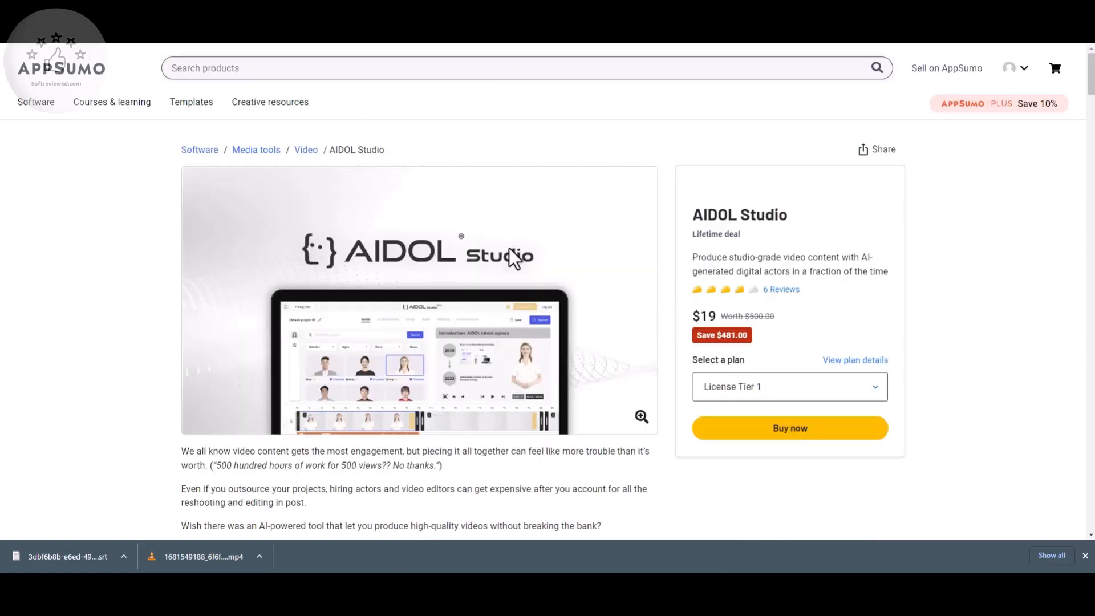
Review the AIDOL Studio lifetime deal on AppSumo, from the overview through the deal terms to the license tiers
scroll(509, 248, down, 2)
scroll(509, 249, down, 2)
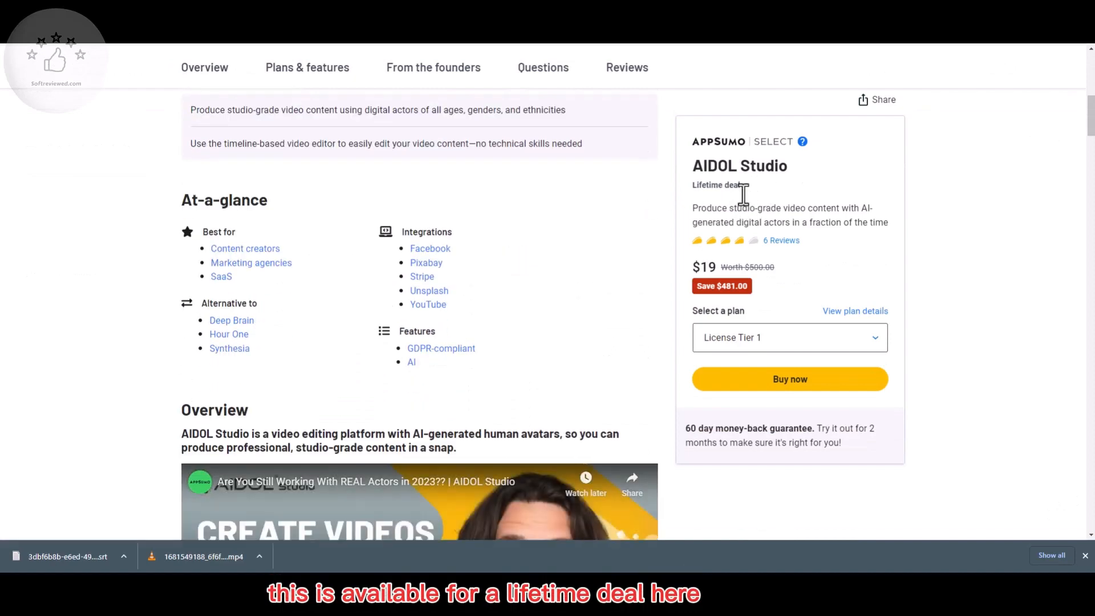
scroll(742, 194, down, 10)
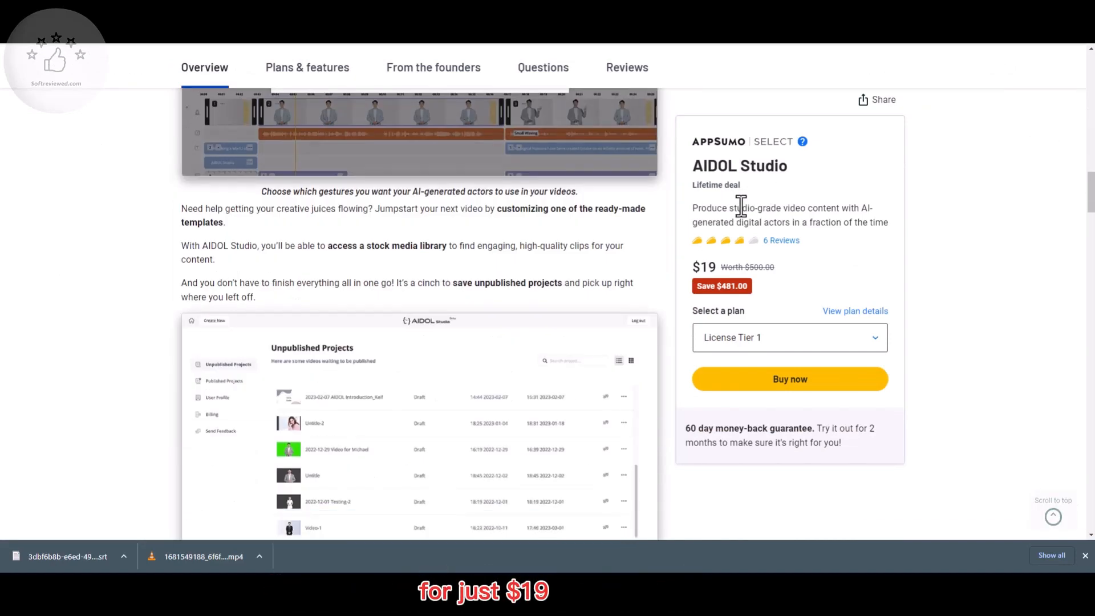
scroll(741, 206, down, 10)
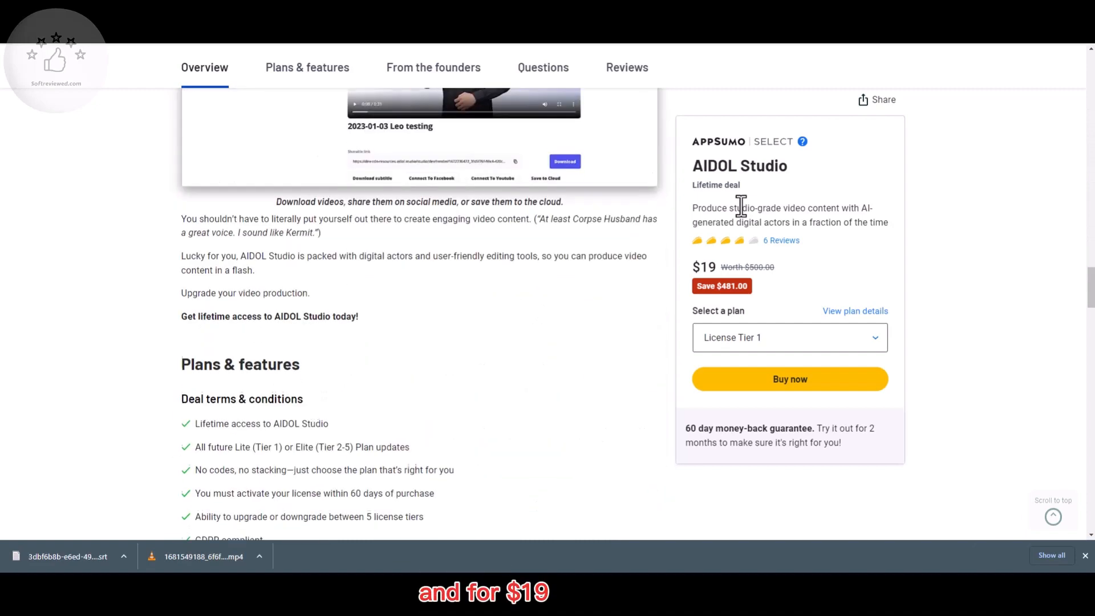
scroll(741, 206, down, 5)
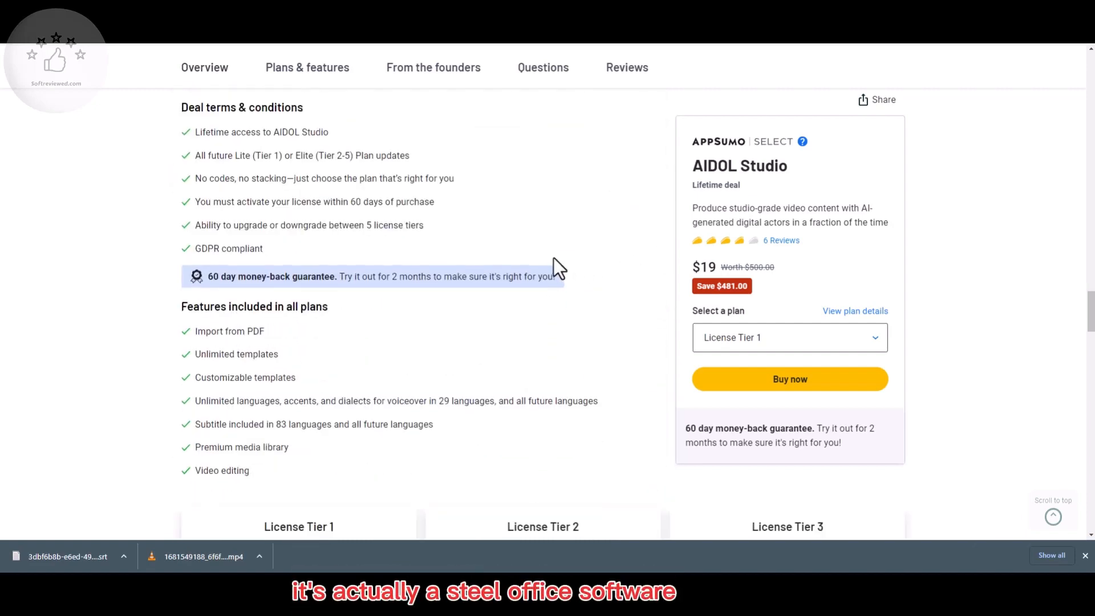
scroll(553, 258, down, 2)
scroll(553, 258, down, 3)
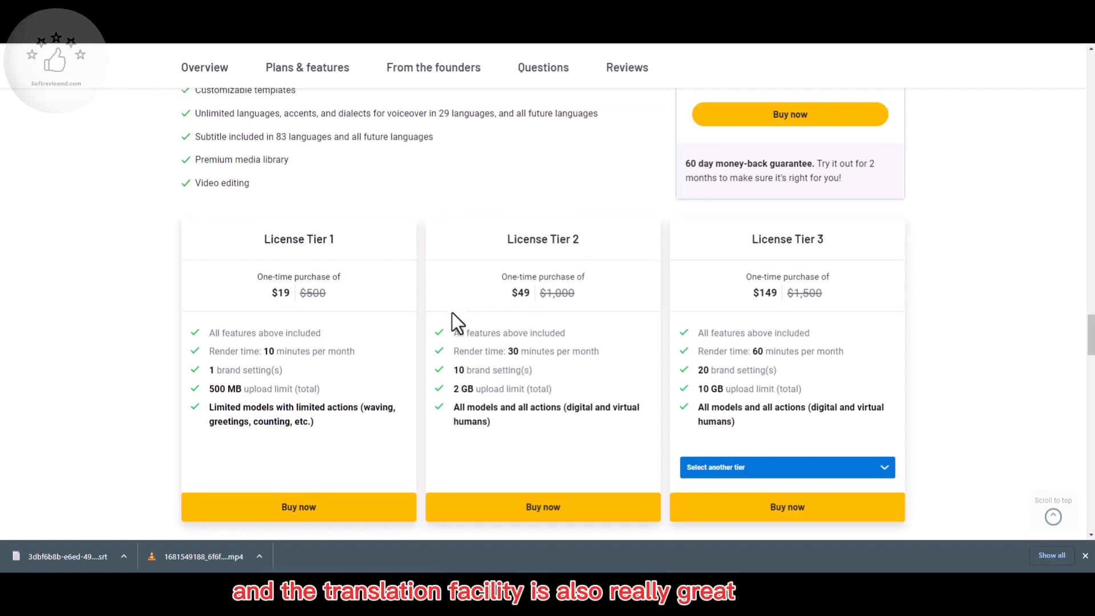
Check the features included in all plans, such as the premium media library, and compare License Tiers 1 to 3
scroll(452, 319, up, 2)
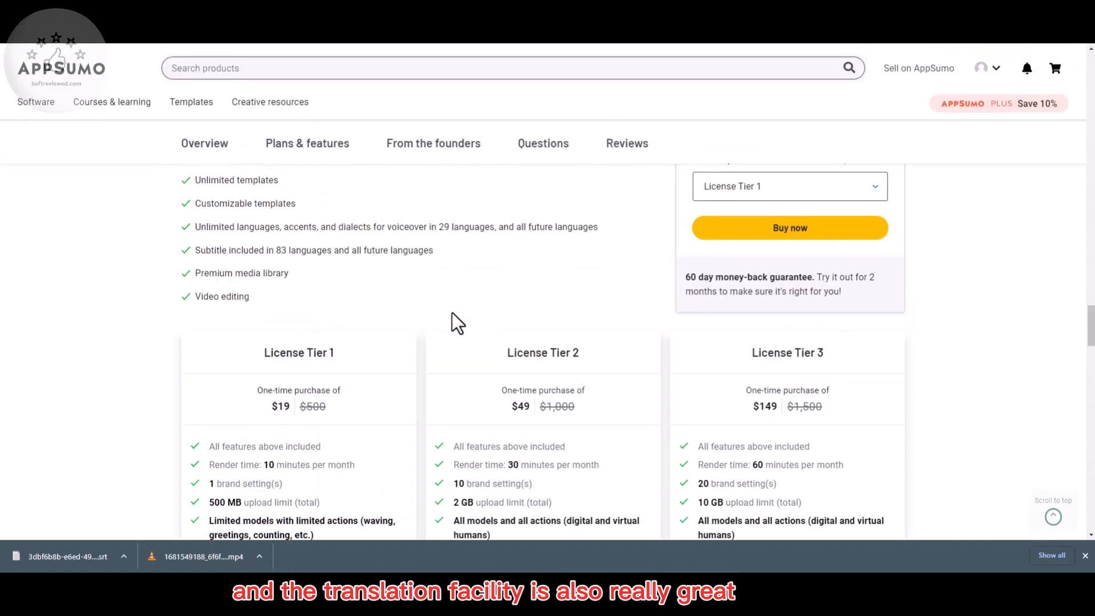
drag(294, 275, 194, 276)
click(302, 280)
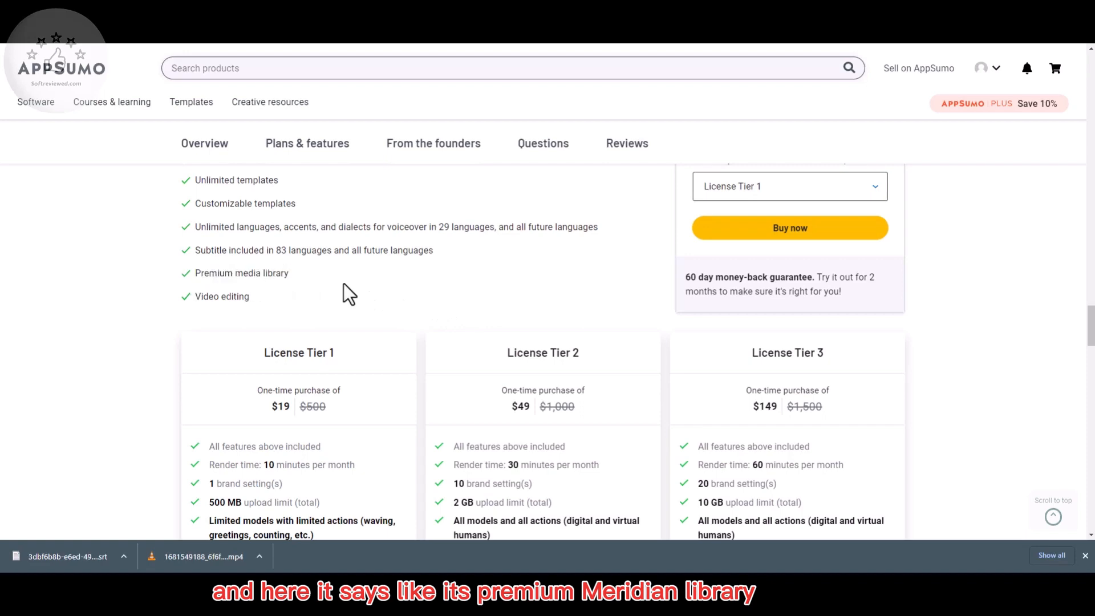
scroll(344, 283, up, 7)
scroll(362, 337, down, 10)
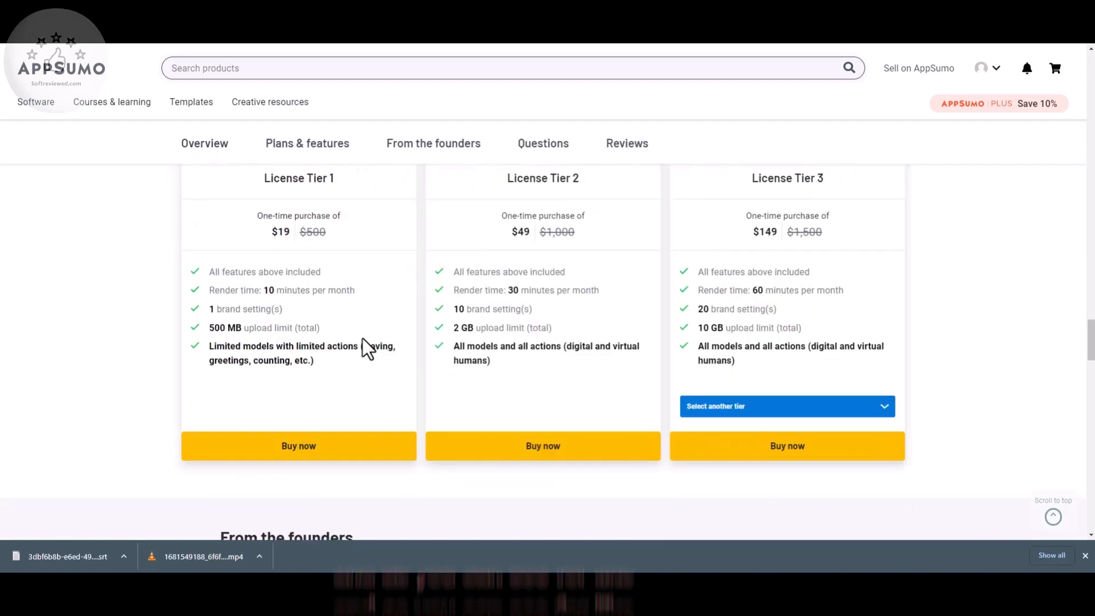
scroll(361, 337, up, 1)
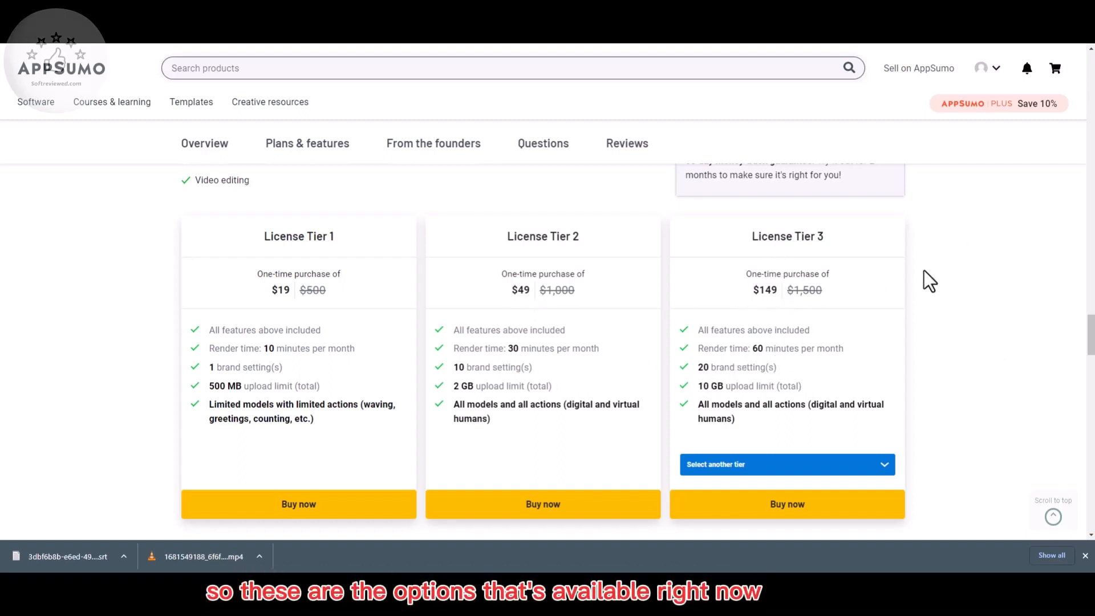
scroll(924, 270, up, 1)
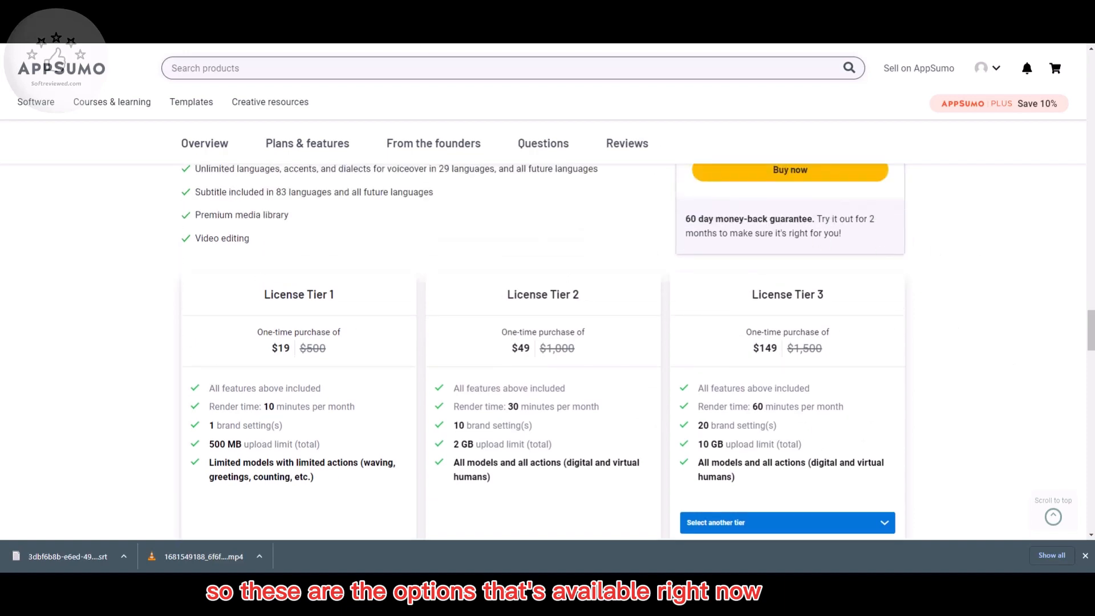
Search the web for "AIDOL Studio" using the product name in the deal page's breadcrumb
scroll(296, 231, up, 10)
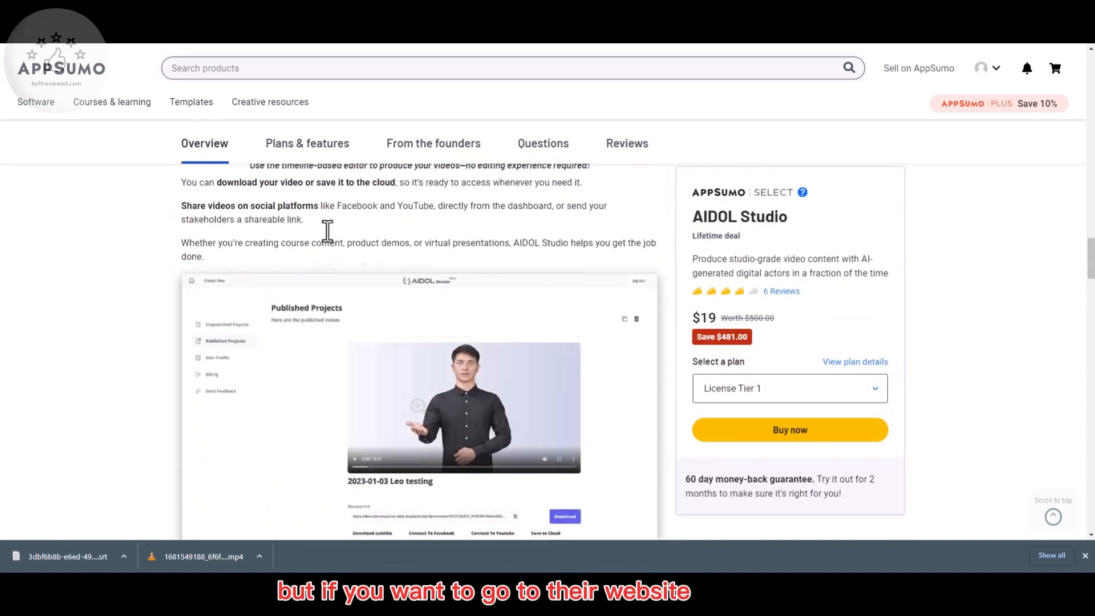
scroll(327, 231, up, 10)
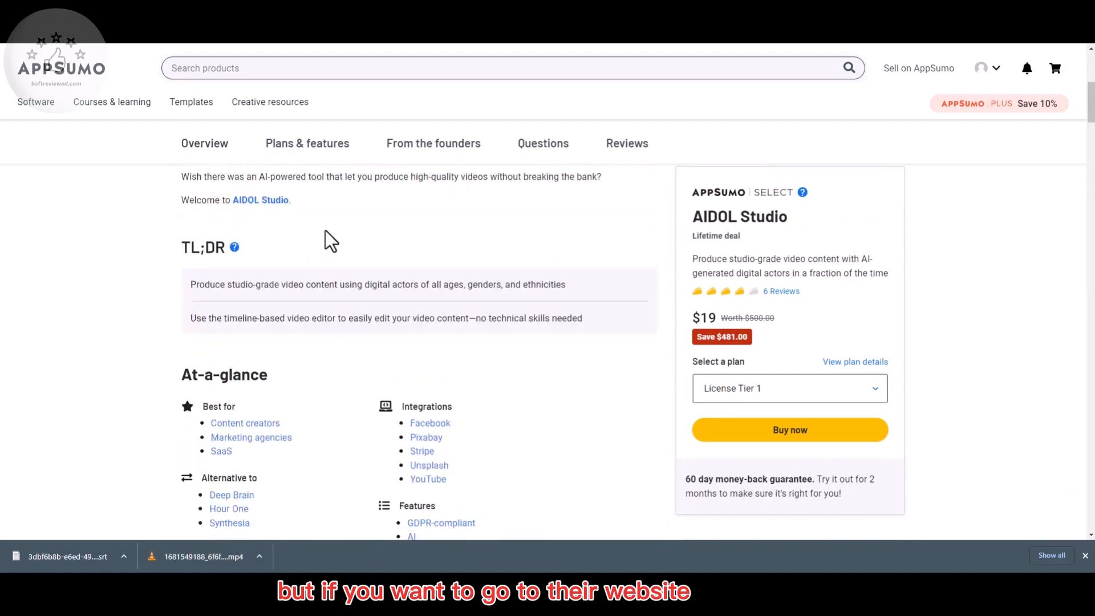
scroll(325, 231, up, 5)
drag(393, 150, 331, 151)
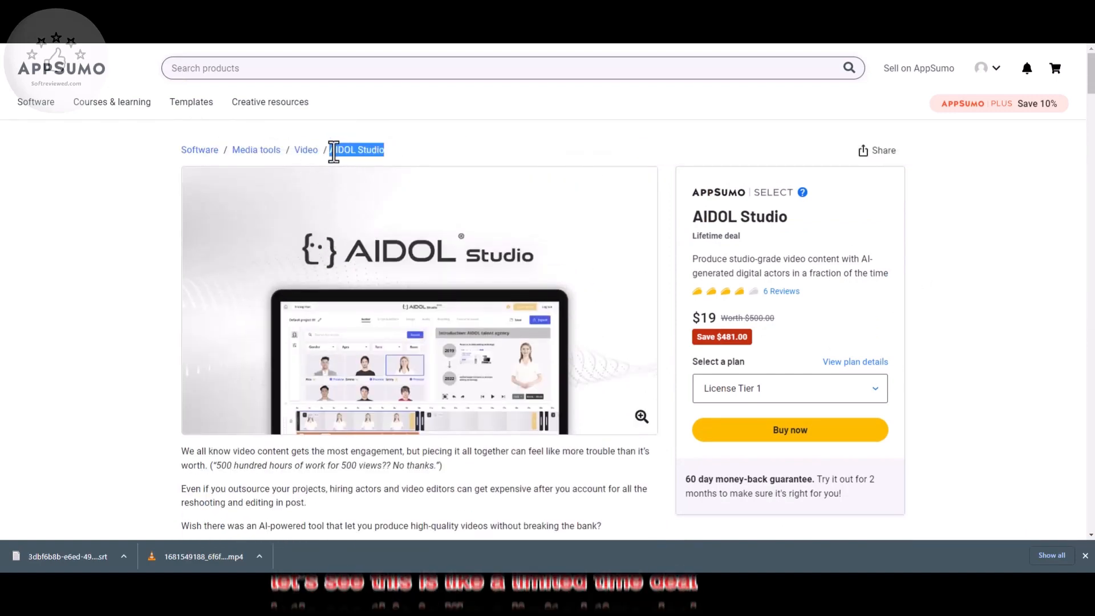
right_click(332, 151)
click(385, 191)
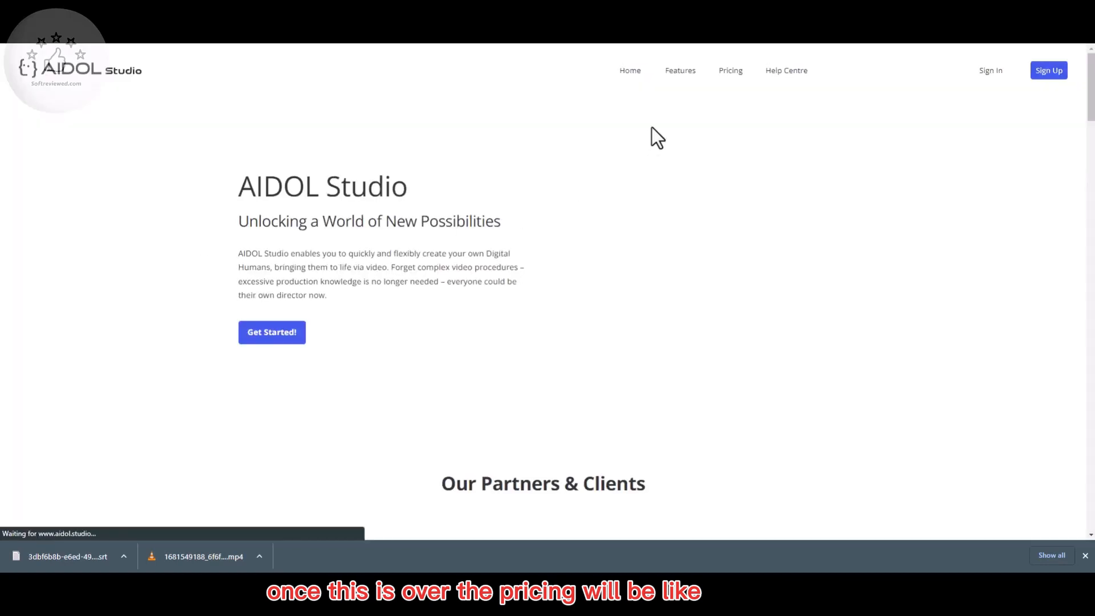
Examine the yearly prices and included features of the Lite, Elite and Enterprise plans on the AIDOL Studio website
scroll(340, 396, down, 2)
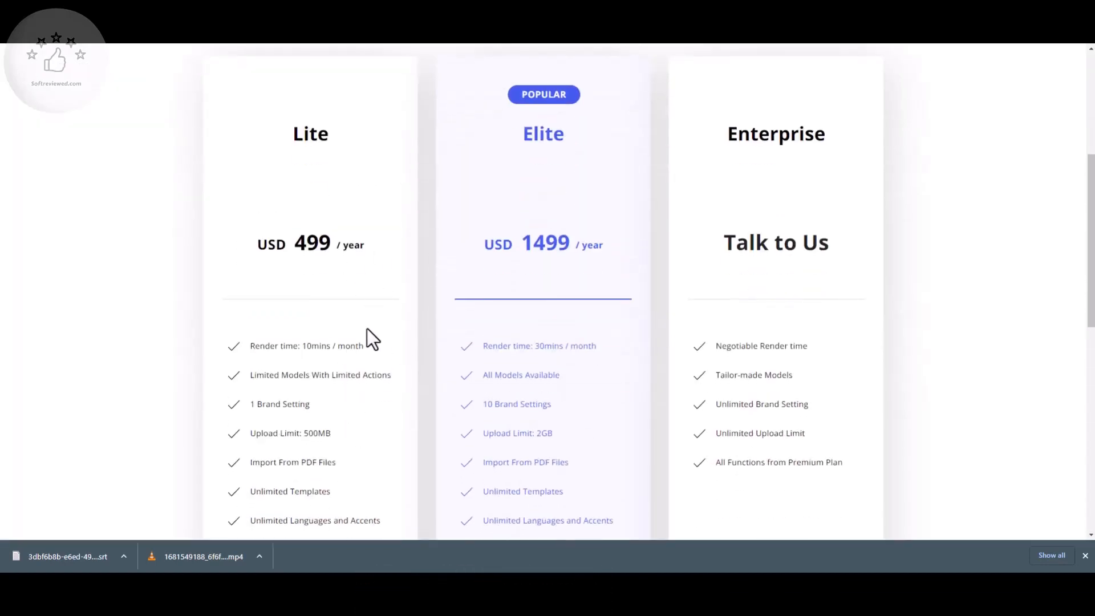
scroll(367, 329, up, 3)
scroll(367, 337, down, 2)
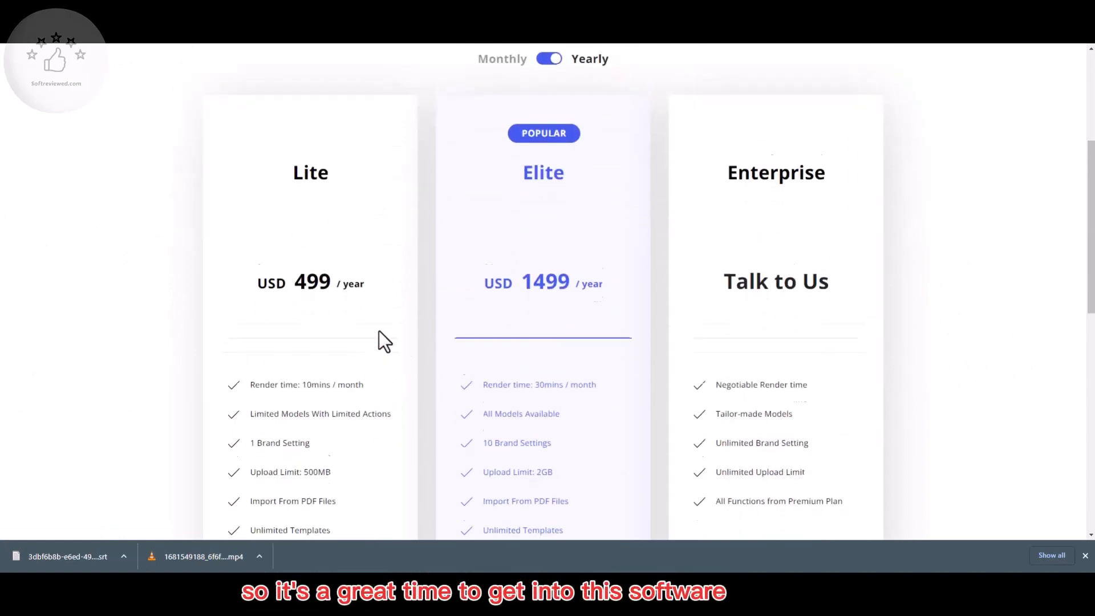
scroll(385, 341, down, 2)
scroll(379, 330, down, 2)
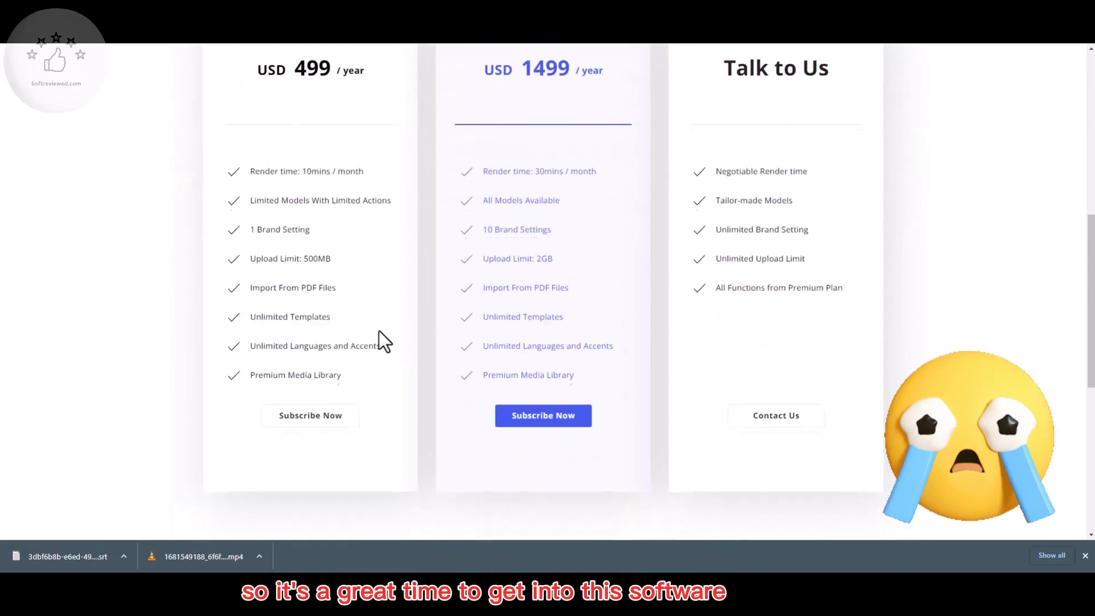
scroll(379, 331, up, 1)
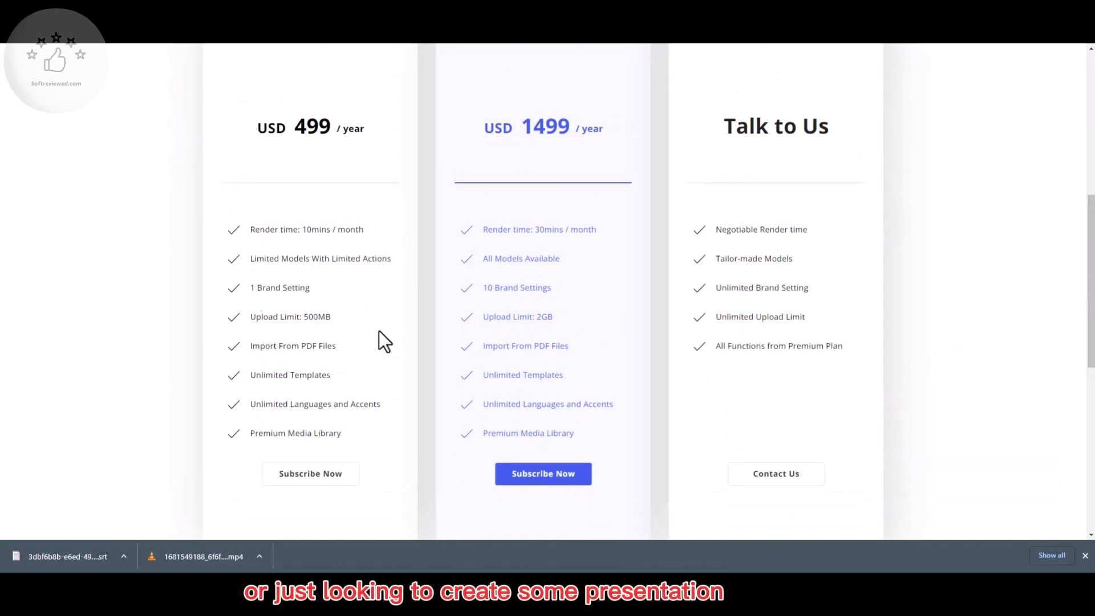
scroll(378, 340, up, 2)
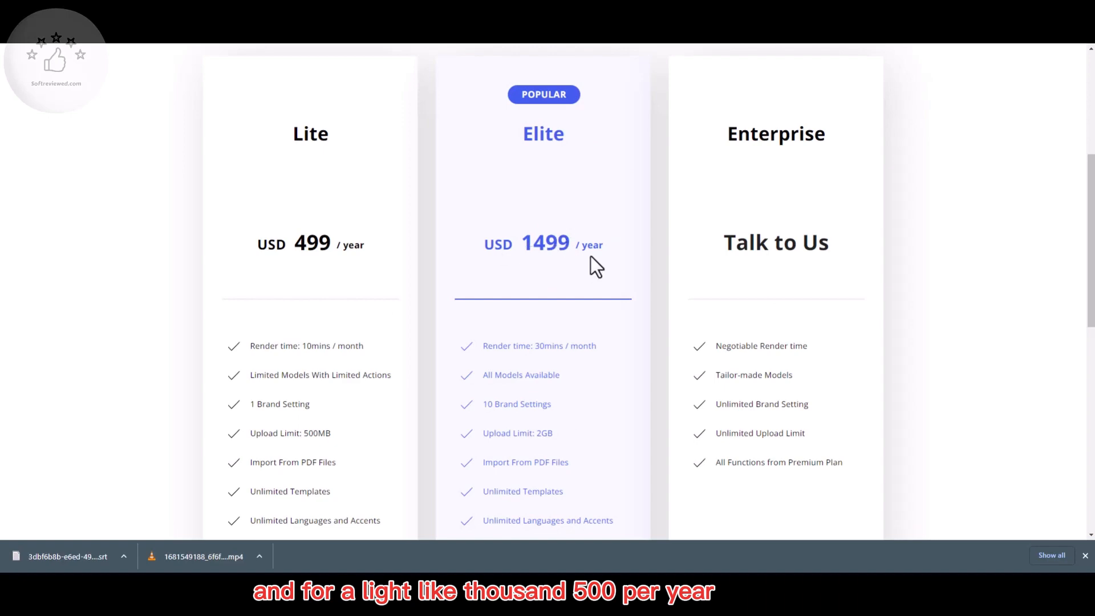
scroll(593, 258, up, 6)
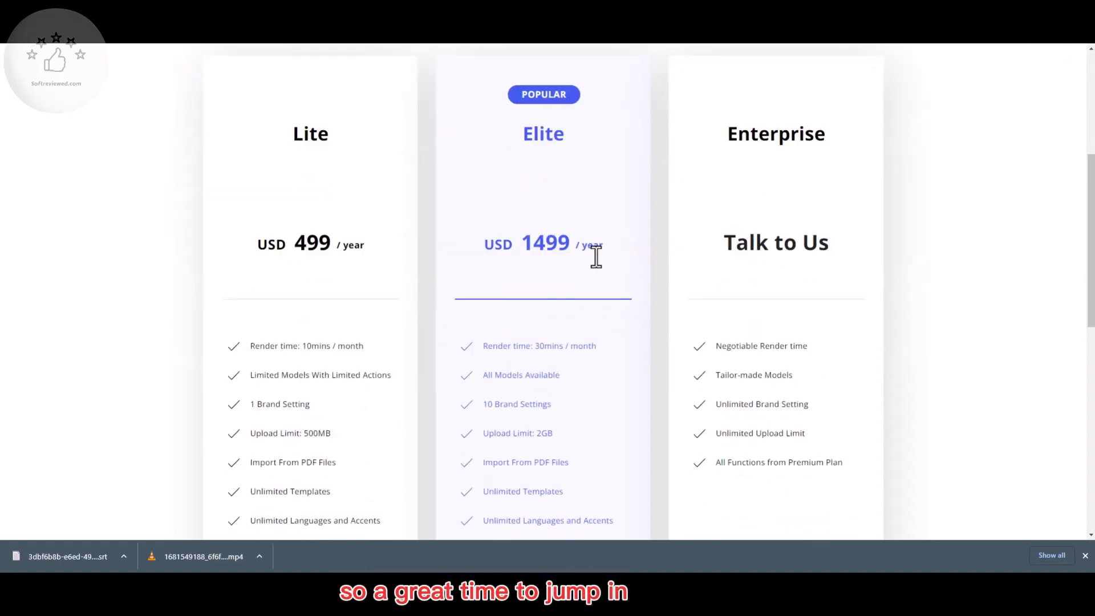
scroll(596, 257, down, 10)
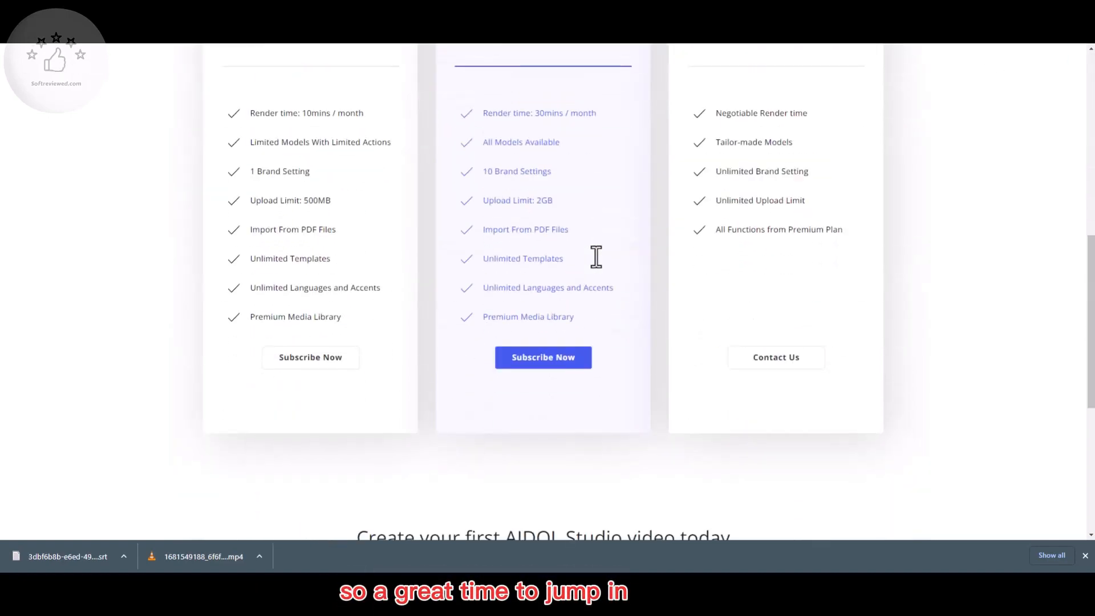